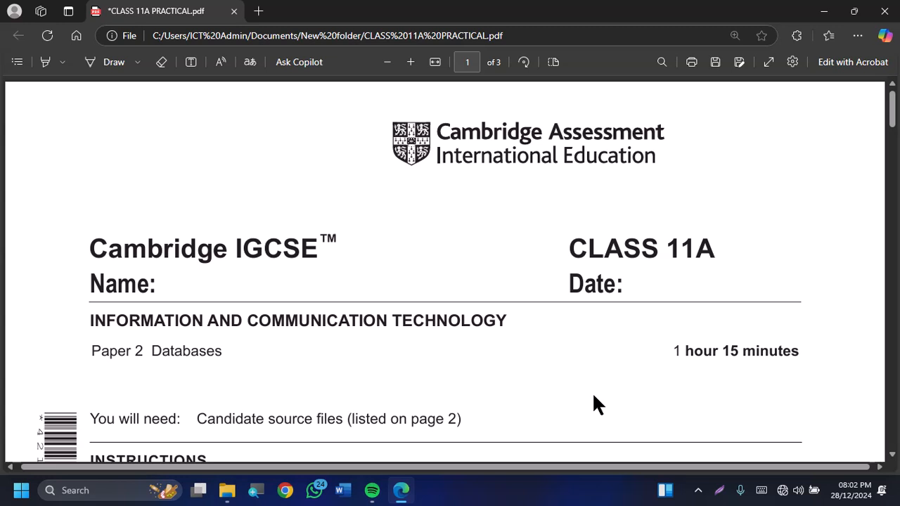
# Read the exam paper's source file list and Task 1 instructions, and check the supplied files in the 11A SOURCE FILES folder
pyautogui.scroll(-1, 593, 396)
pyautogui.scroll(-1, 594, 397)
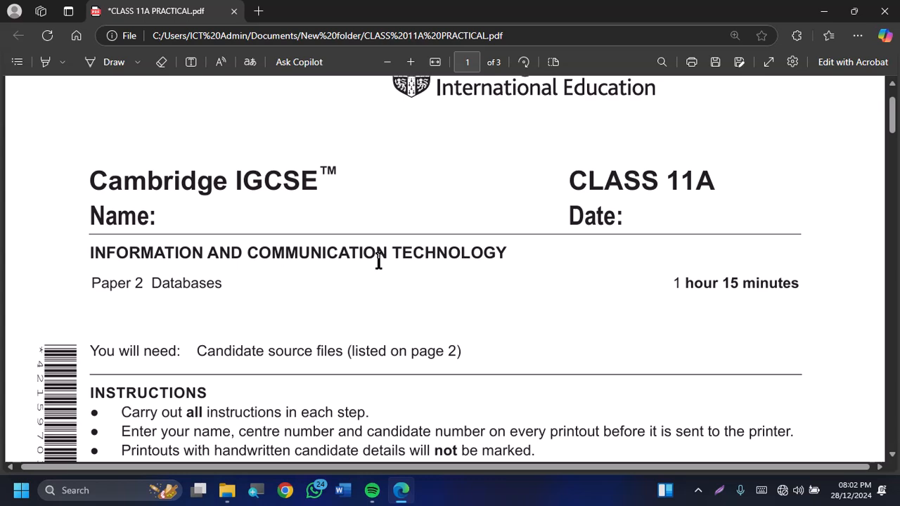
pyautogui.scroll(-10, 378, 261)
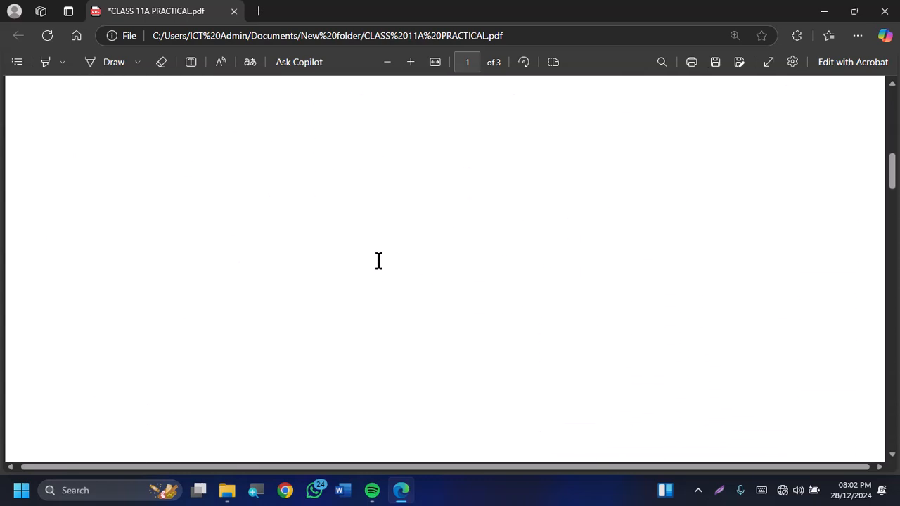
pyautogui.scroll(-8, 379, 261)
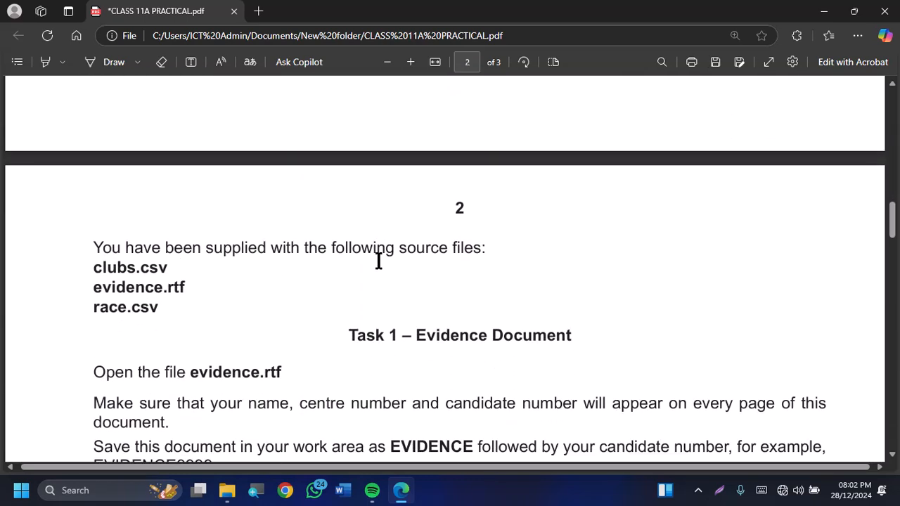
pyautogui.scroll(-1, 378, 260)
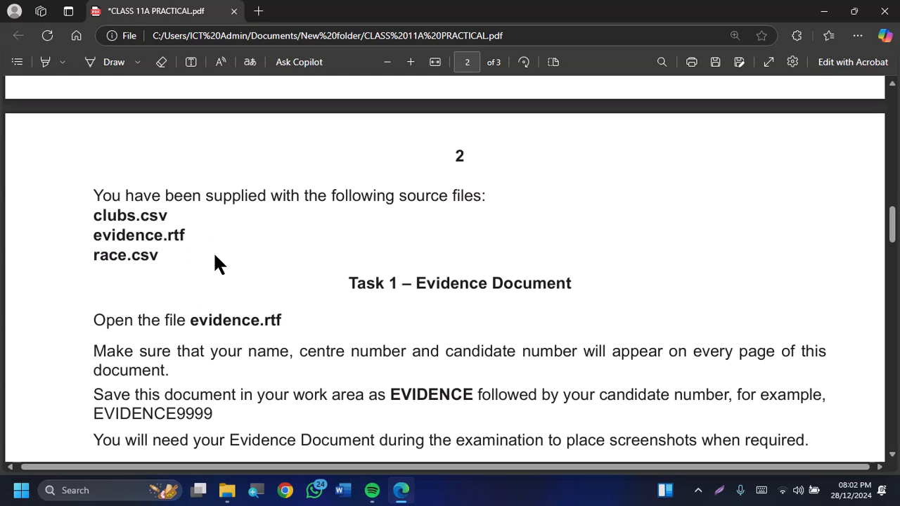
pyautogui.moveTo(225, 493)
pyautogui.click(231, 432)
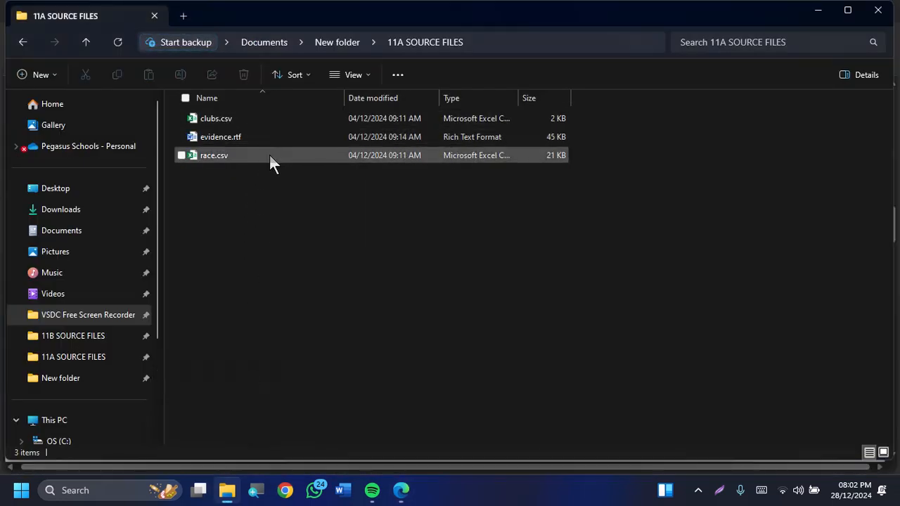
pyautogui.hotkey('alt', 'Tab')
pyautogui.scroll(-3, 343, 304)
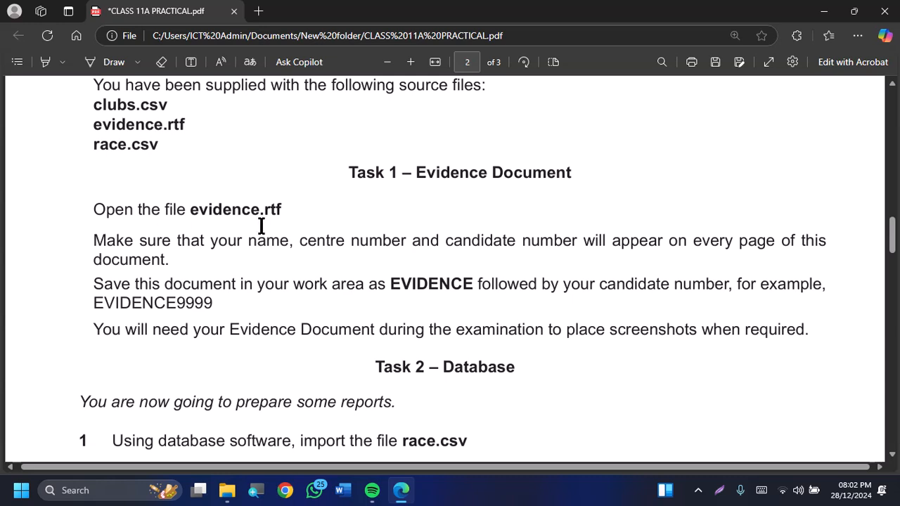
# Open evidence.rtf from the 11A SOURCE FILES folder
pyautogui.hotkey('alt', 'Tab')
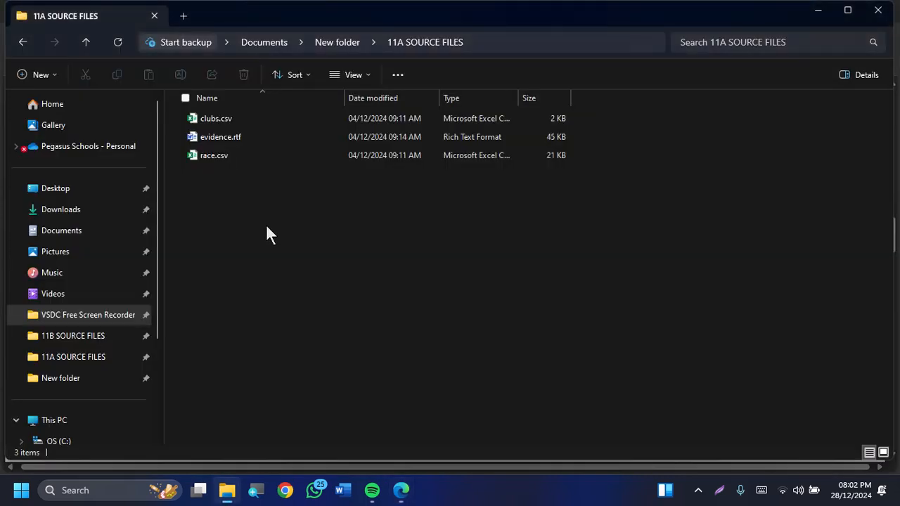
pyautogui.click(291, 140)
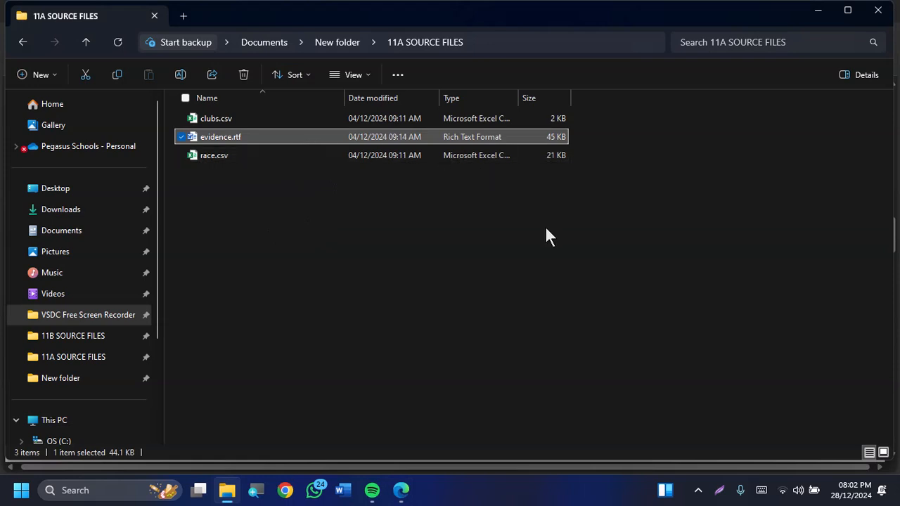
pyautogui.press('Return')
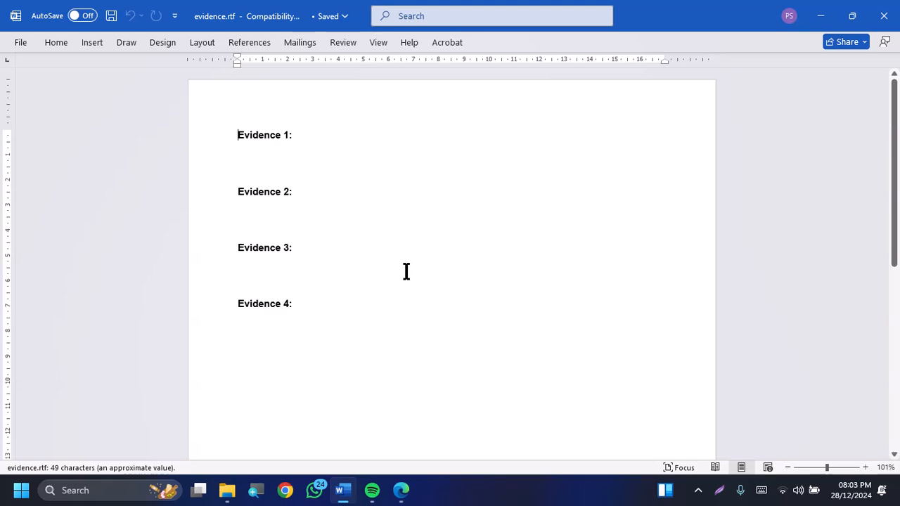
# Reread in the exam paper which candidate details Task 1 requires on every page, then return to the evidence document
pyautogui.hotkey('alt', 'Tab')
pyautogui.hotkey('alt', 'Tab')
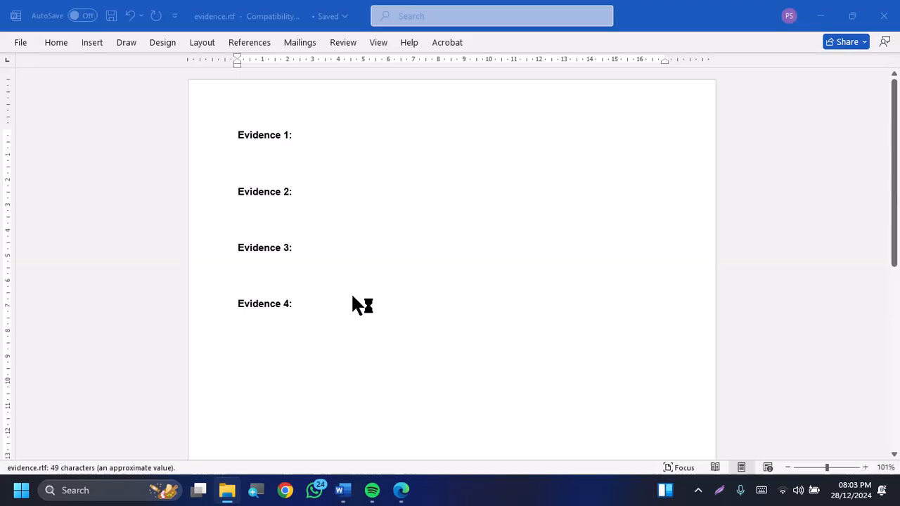
pyautogui.hotkey('alt', 'Tab')
pyautogui.hotkey('alt', 'Tab')
pyautogui.scroll(-2, 352, 295)
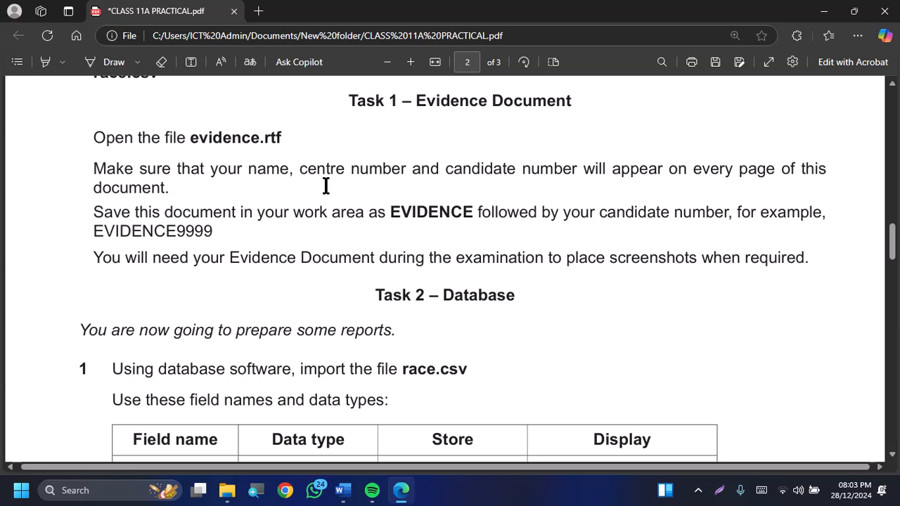
pyautogui.hotkey('alt', 'Tab')
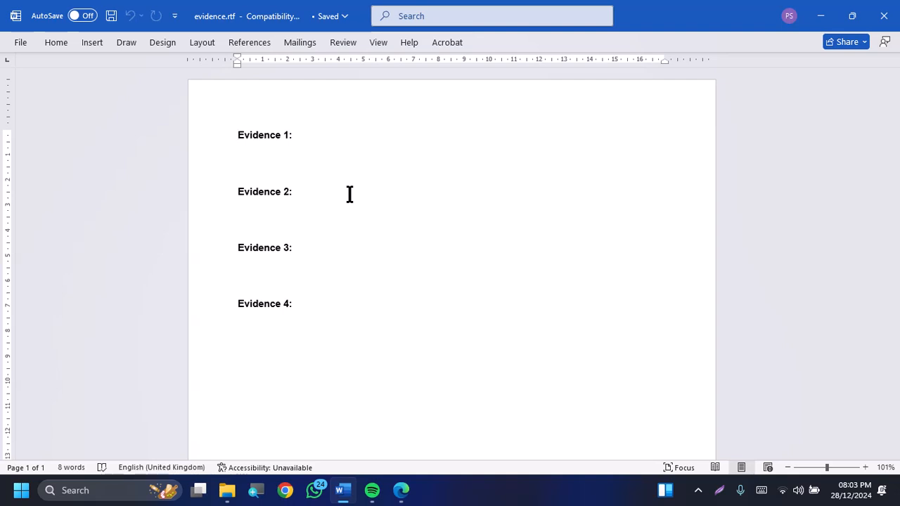
# Insert a footer with the built-in Blank layout in the evidence document and select its placeholder text
pyautogui.scroll(-1, 372, 197)
pyautogui.scroll(-8, 374, 197)
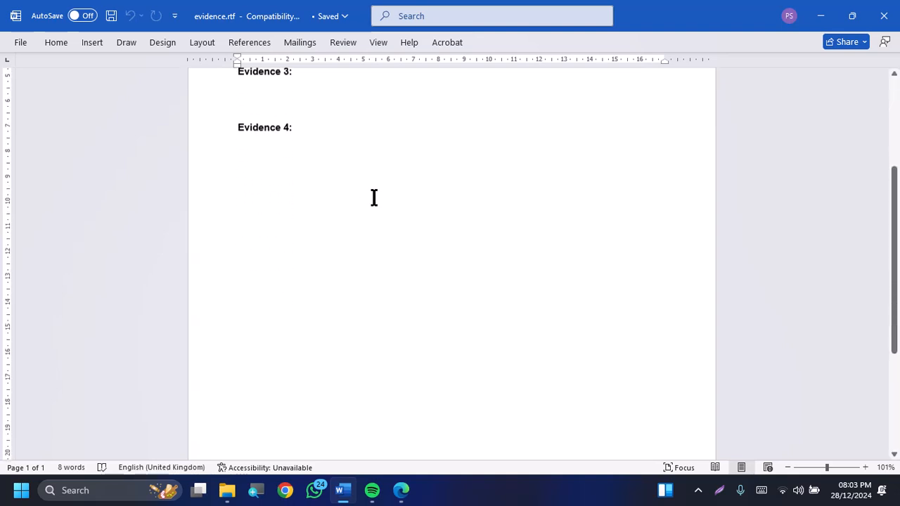
pyautogui.scroll(-1, 374, 198)
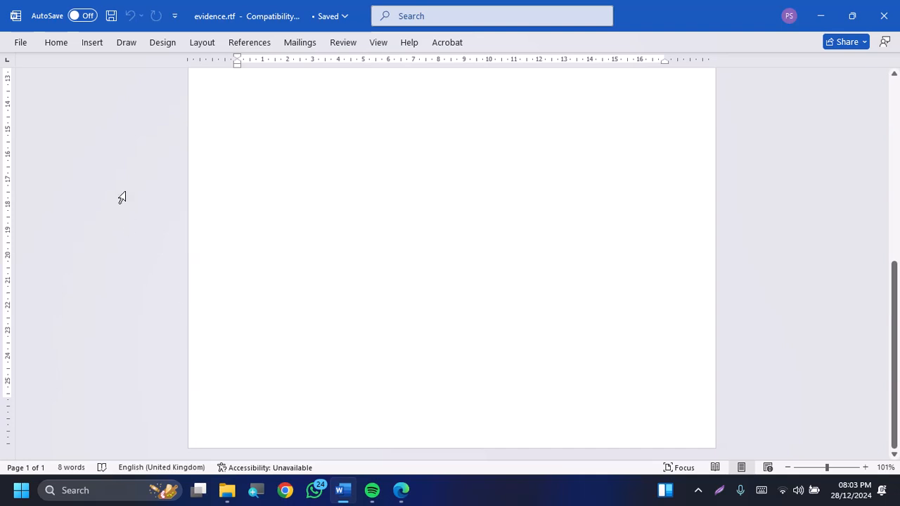
pyautogui.click(61, 42)
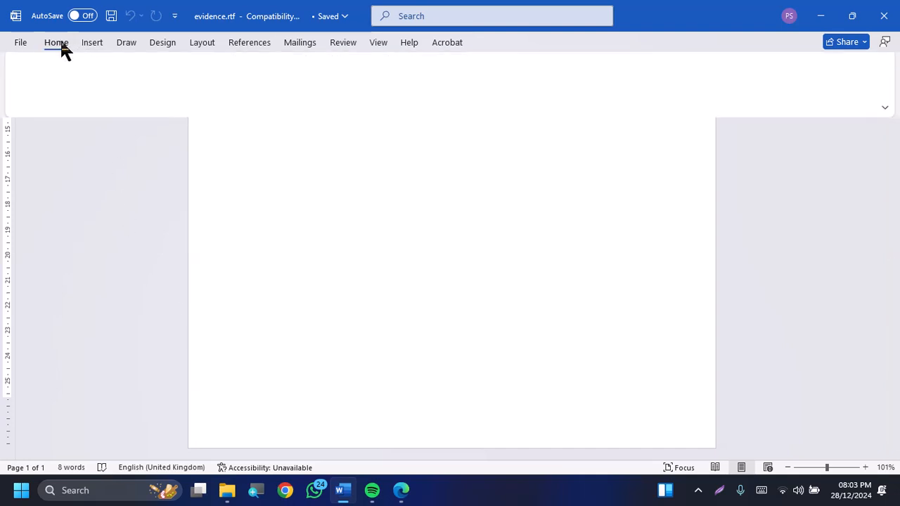
pyautogui.click(100, 42)
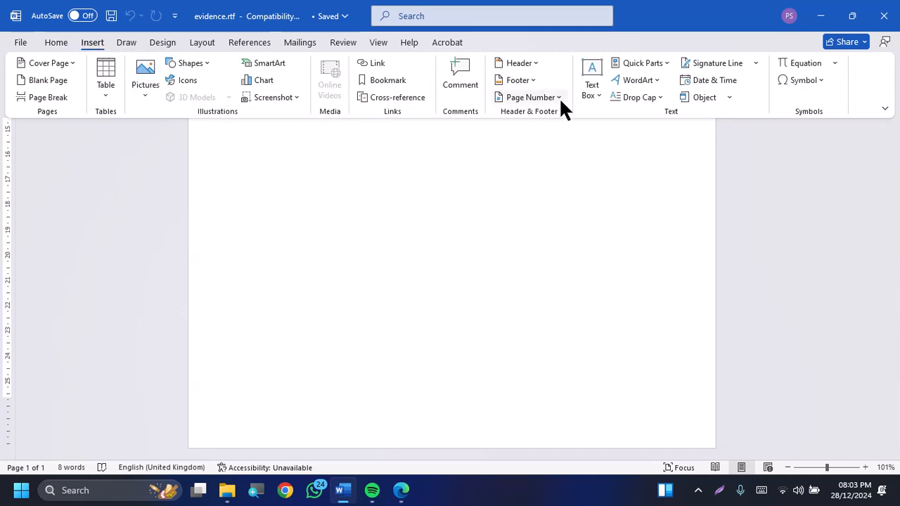
pyautogui.click(536, 80)
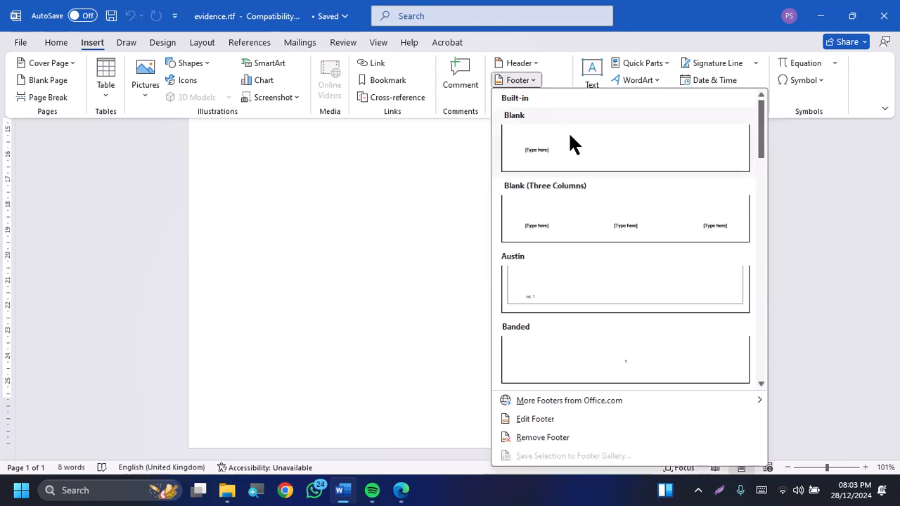
pyautogui.click(575, 148)
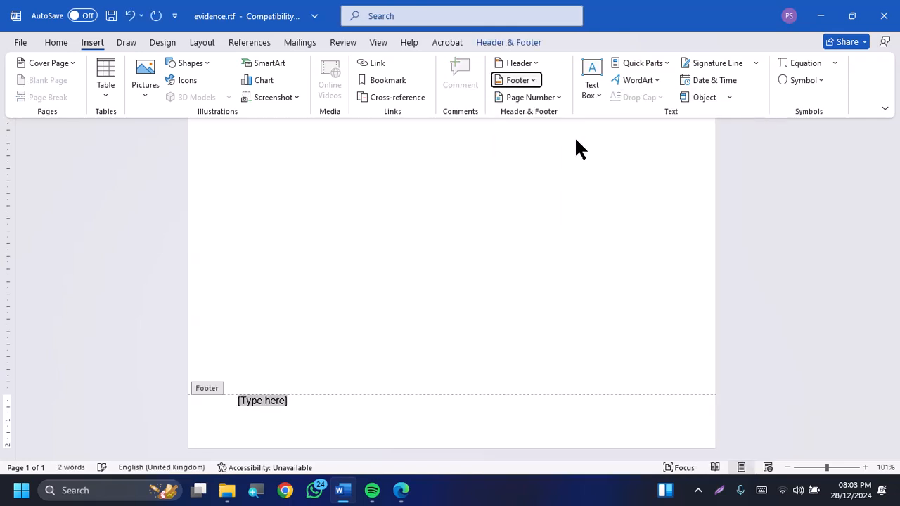
pyautogui.click(291, 402)
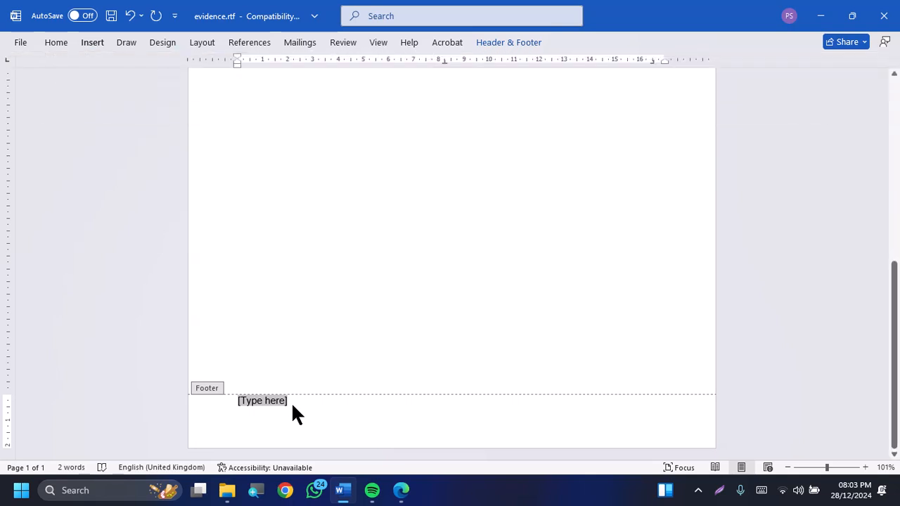
# Fill the footer with the candidate's name followed by CENTRE NO 0001, and return to the document body
pyautogui.write('JOHN')
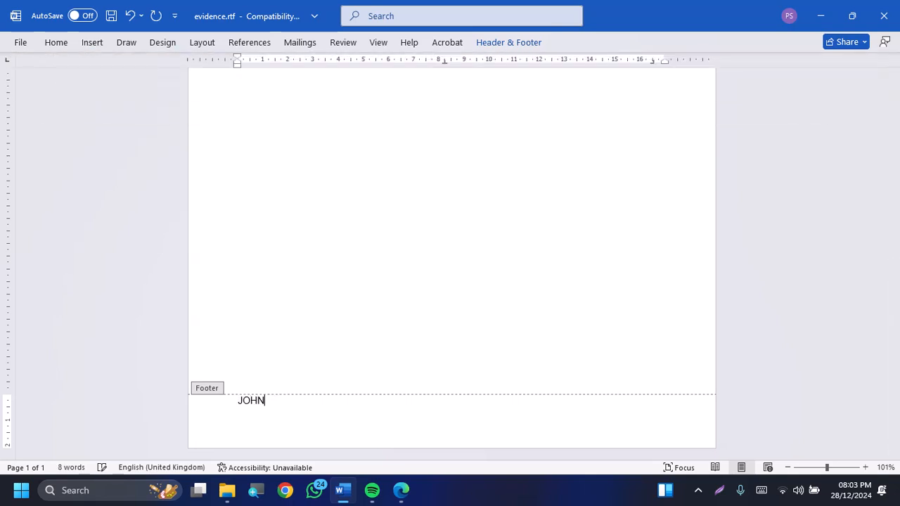
pyautogui.write(' CENTRE NO 0001')
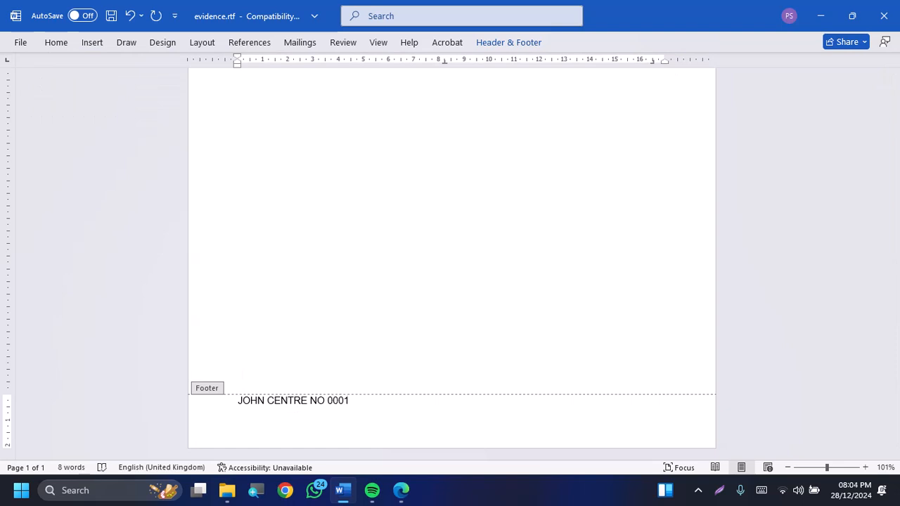
pyautogui.doubleClick(409, 277)
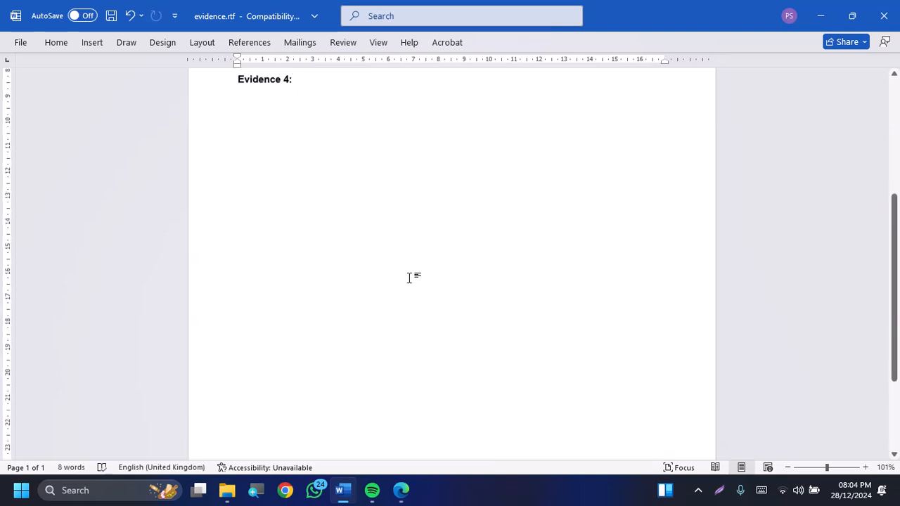
pyautogui.scroll(-2, 409, 277)
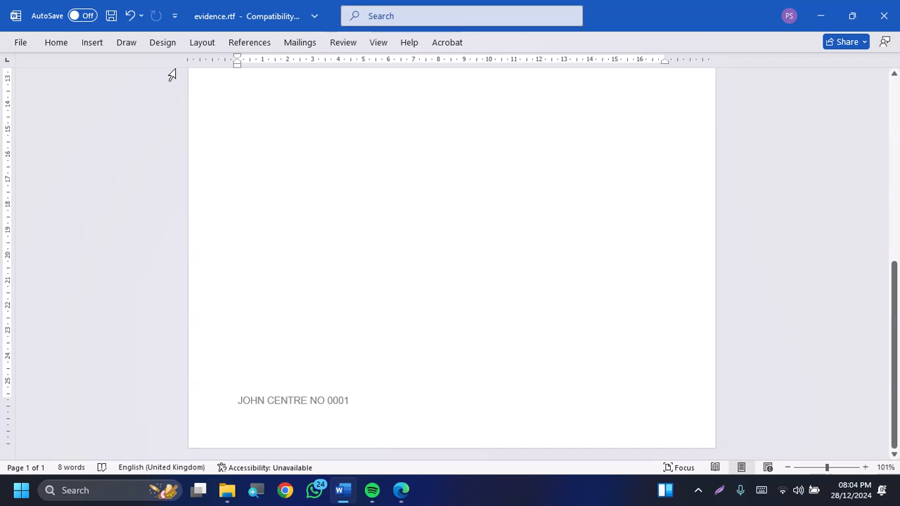
pyautogui.doubleClick(477, 40)
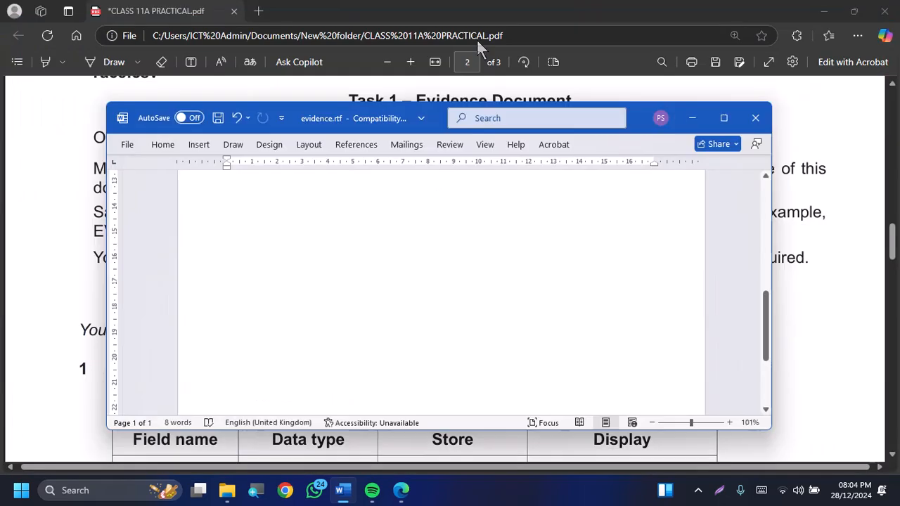
pyautogui.click(729, 114)
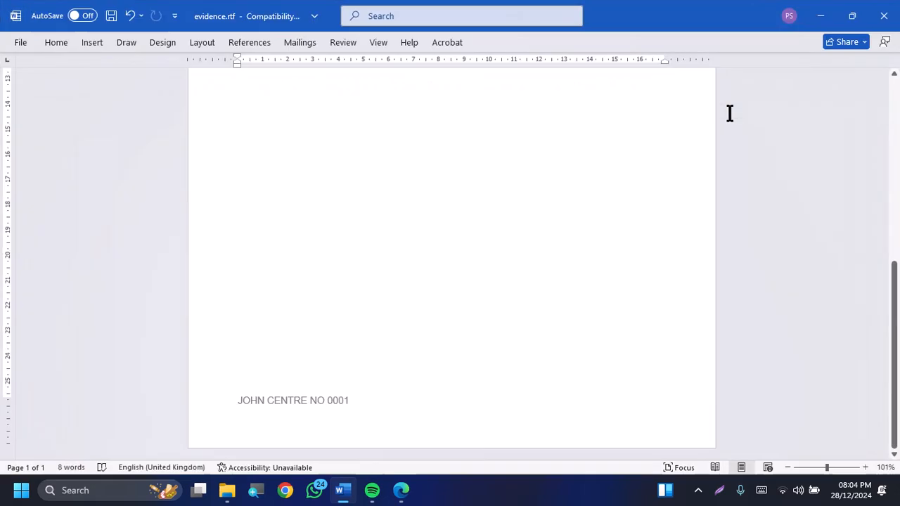
pyautogui.doubleClick(249, 44)
pyautogui.scroll(10, 450, 261)
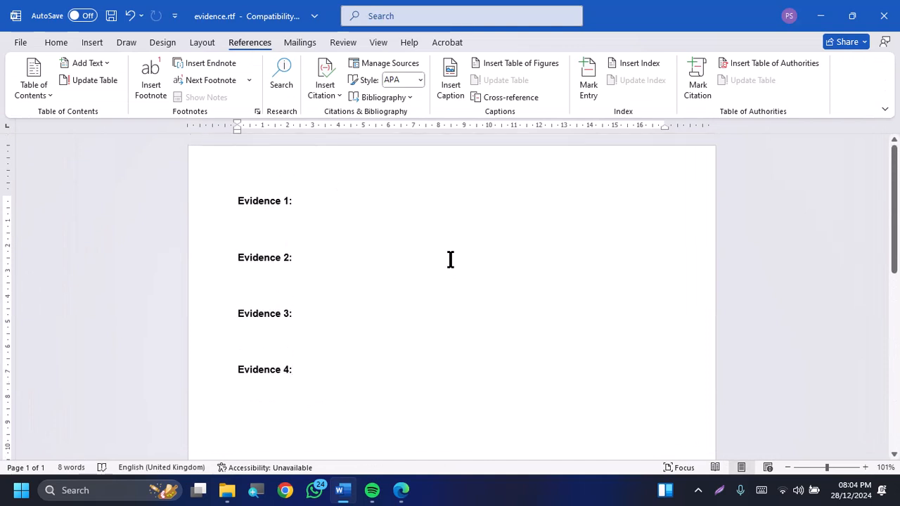
pyautogui.scroll(-1, 451, 260)
pyautogui.scroll(1, 451, 260)
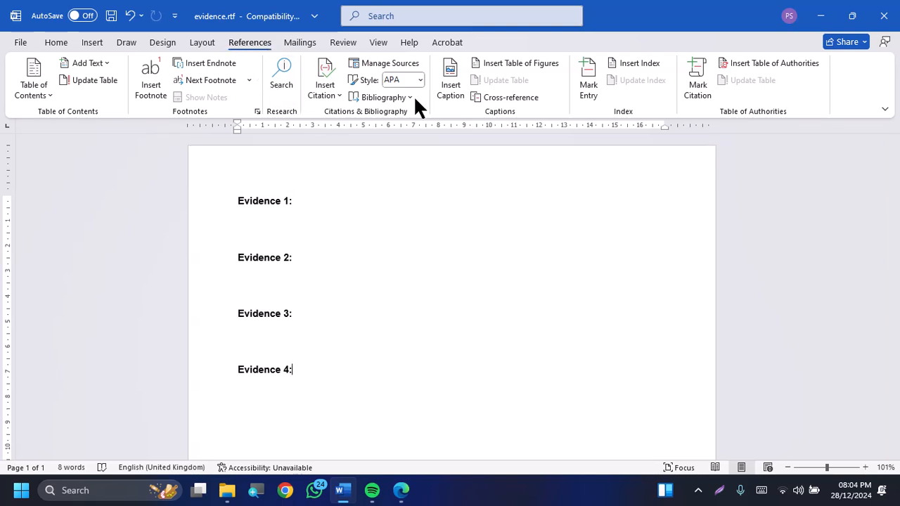
pyautogui.doubleClick(247, 42)
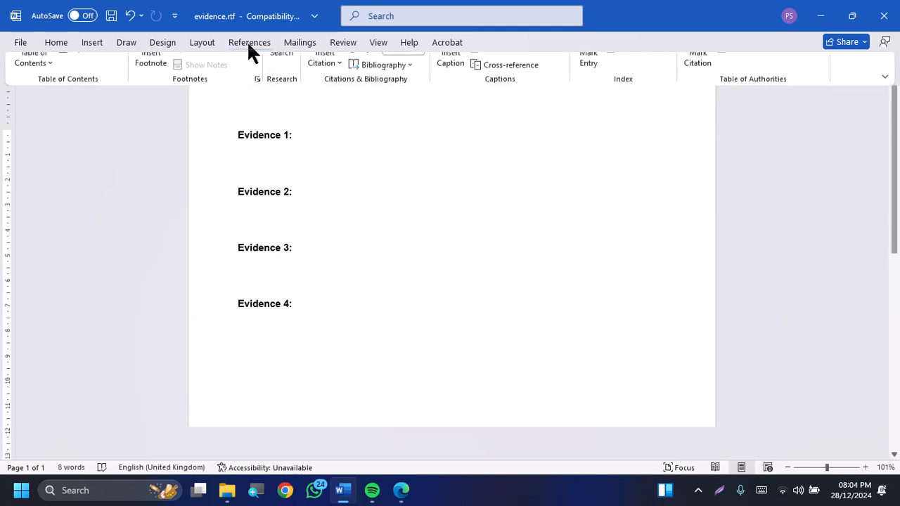
pyautogui.scroll(-1, 397, 186)
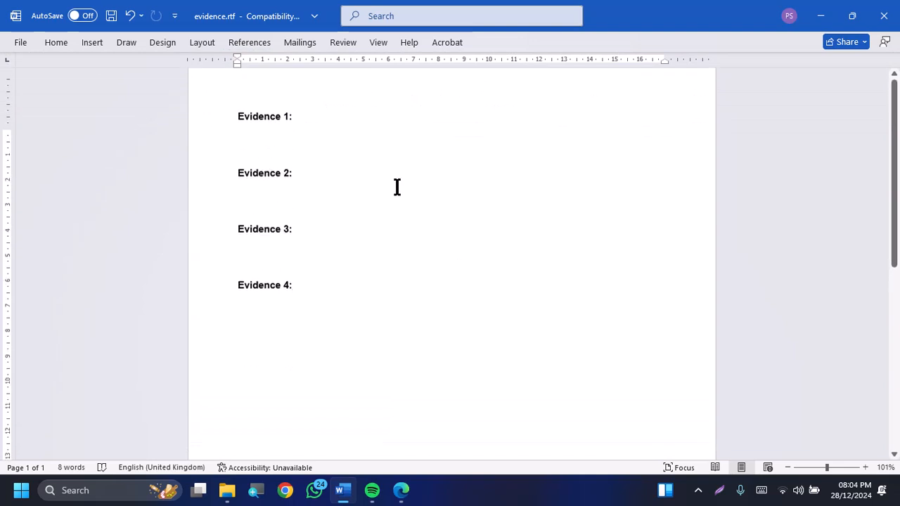
pyautogui.scroll(1, 397, 186)
pyautogui.scroll(-5, 397, 186)
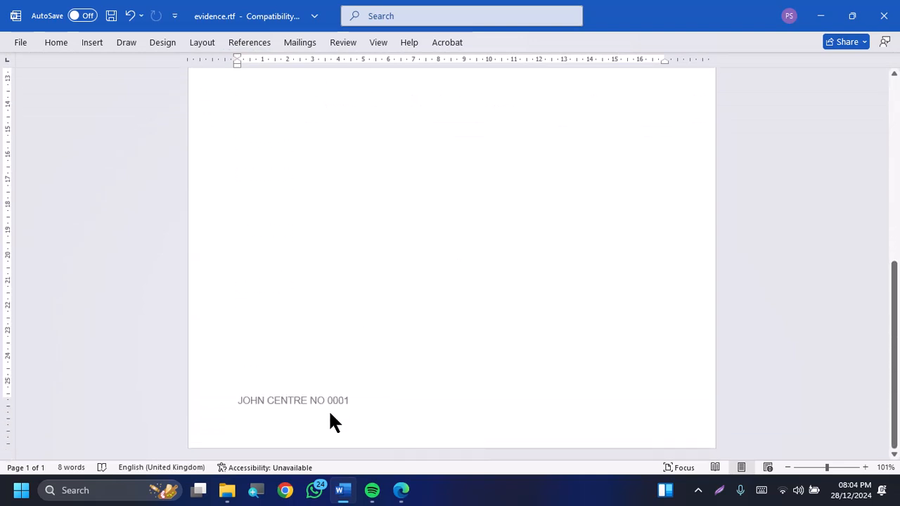
pyautogui.scroll(5, 388, 297)
# Check the required file name in the exam paper, then start saving a copy of the evidence document in 11A SOURCE FILES as EVIDENCE0001
pyautogui.hotkey('alt', 'Tab')
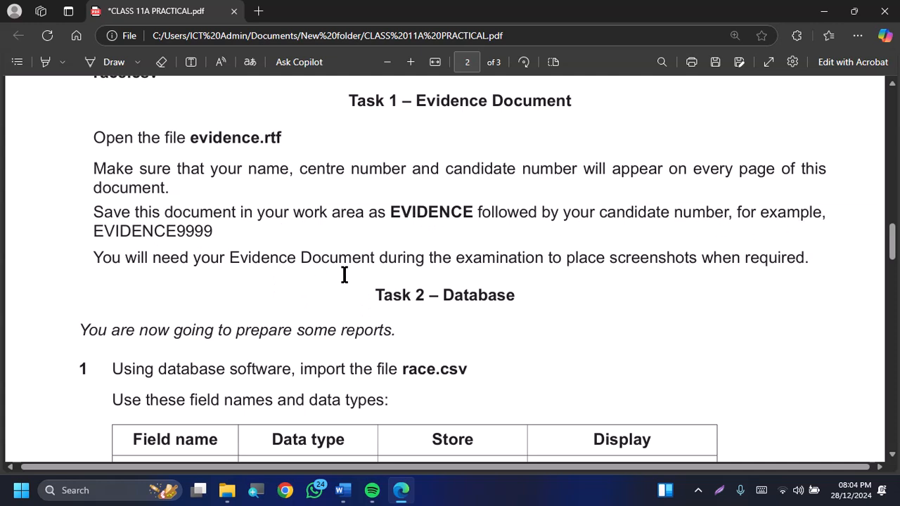
pyautogui.hotkey('alt', 'Tab')
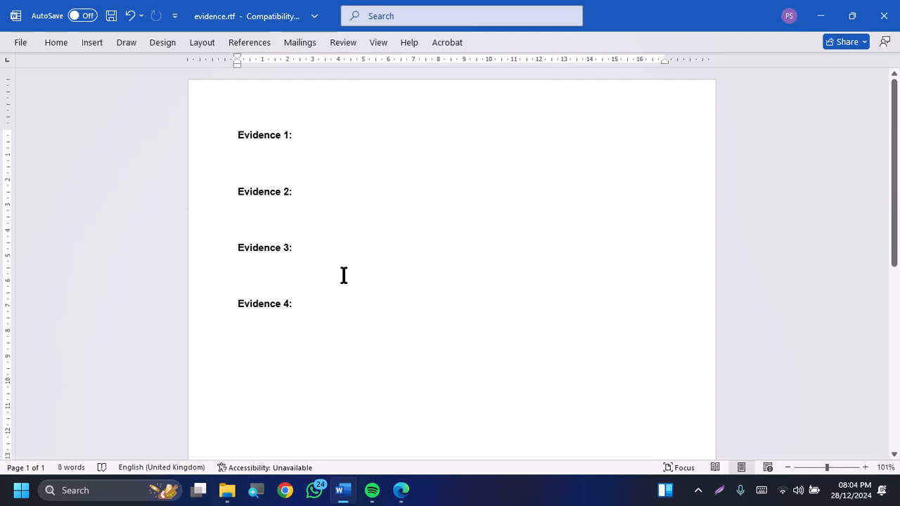
pyautogui.click(27, 36)
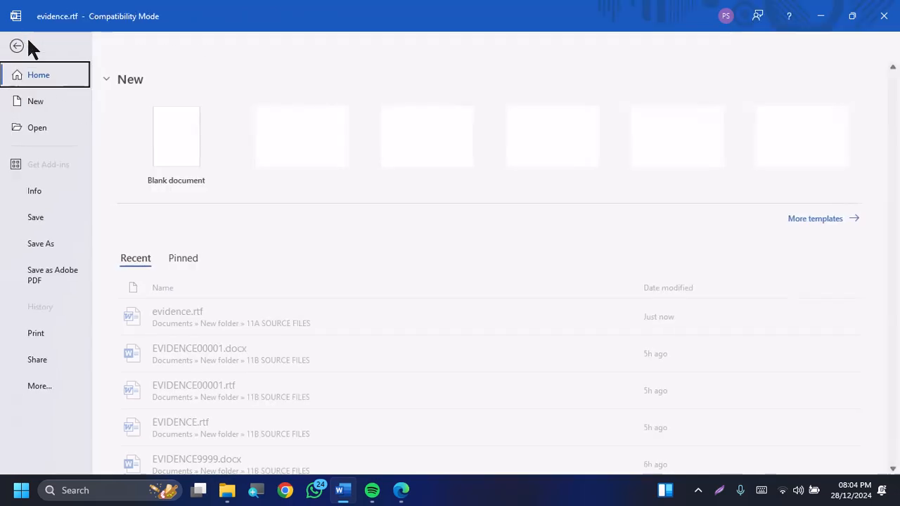
pyautogui.click(60, 244)
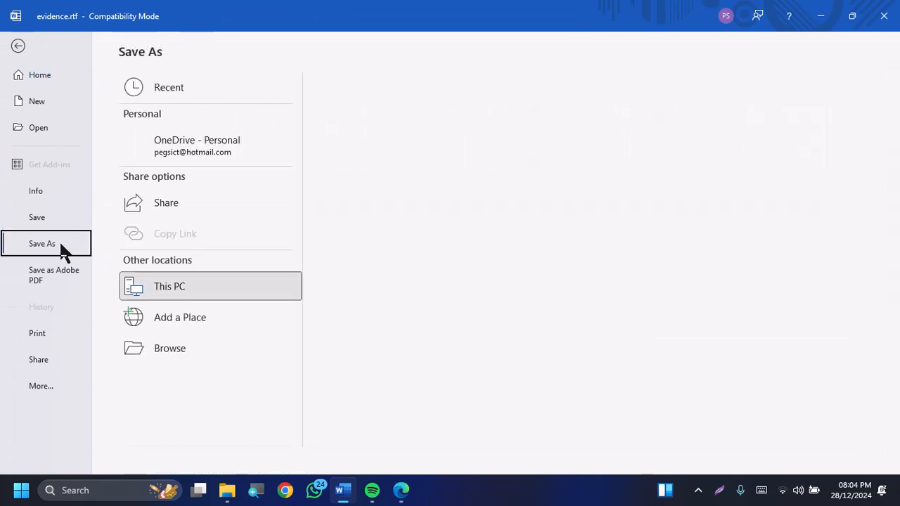
pyautogui.click(183, 348)
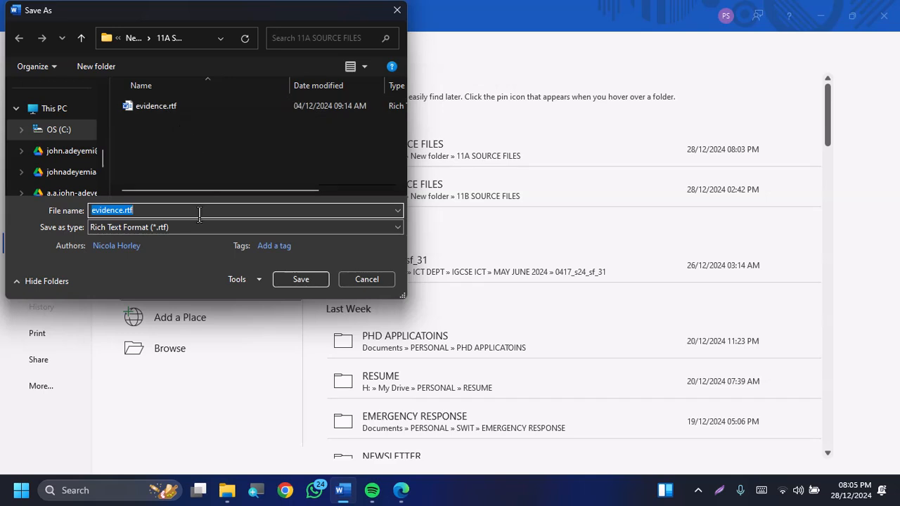
pyautogui.write('E')
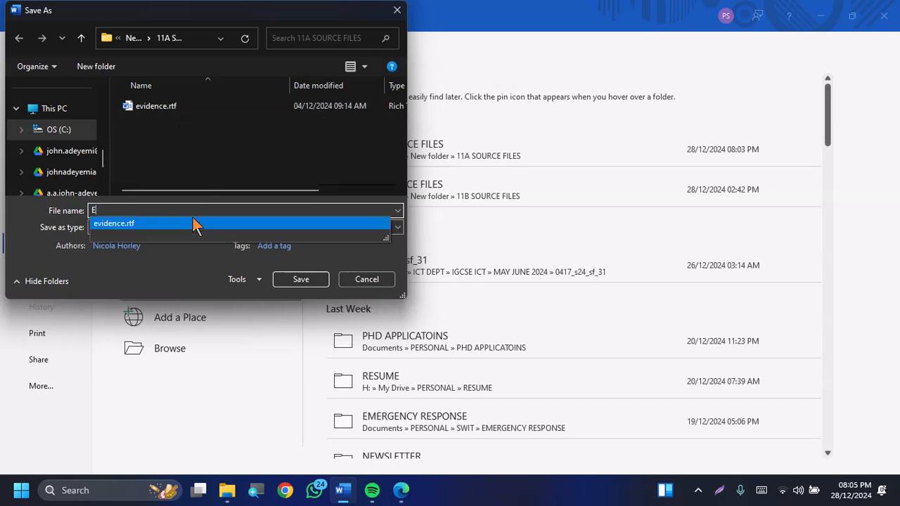
pyautogui.write('VIDENCE')
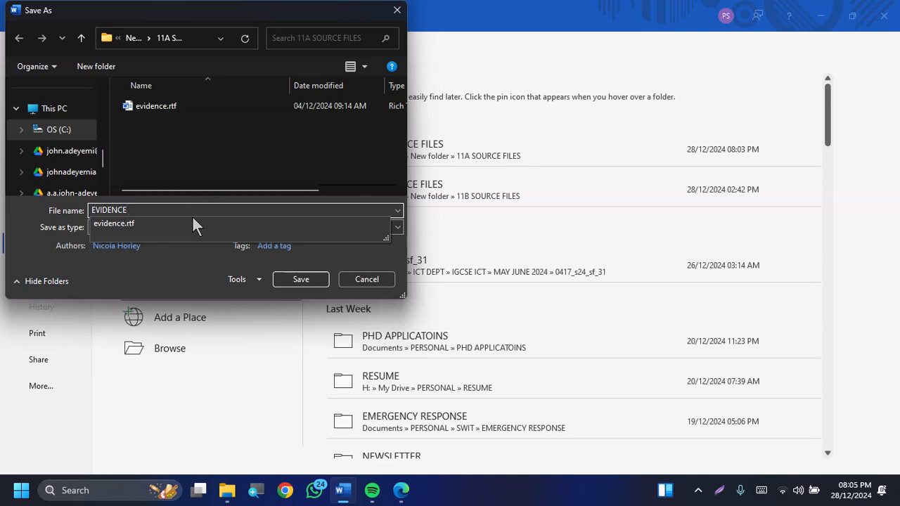
pyautogui.write('0001')
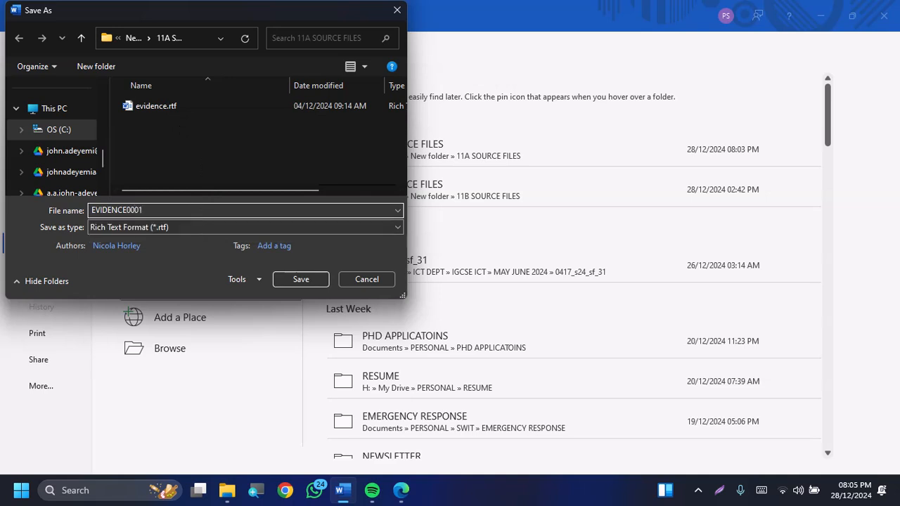
# Save the EVIDENCE0001 copy as a Word Document (*.docx) and accept the upgrade to the newest file format
pyautogui.click(224, 226)
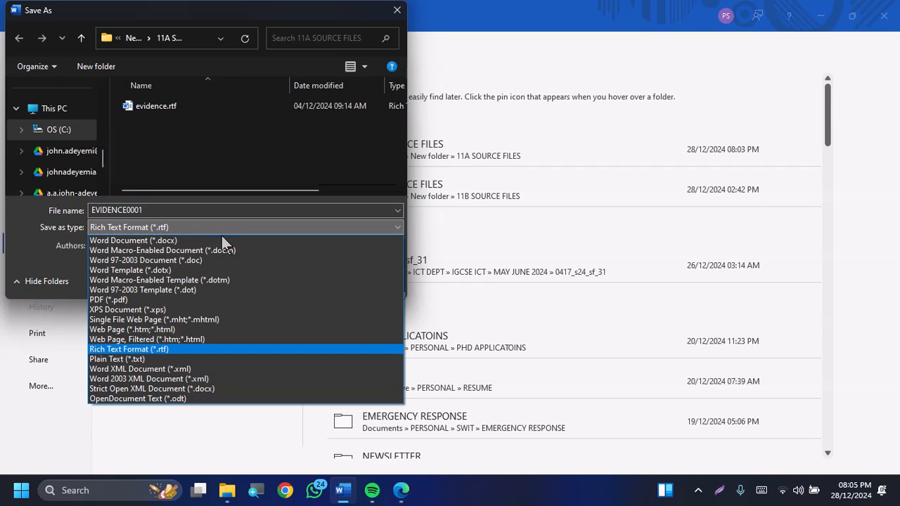
pyautogui.click(221, 240)
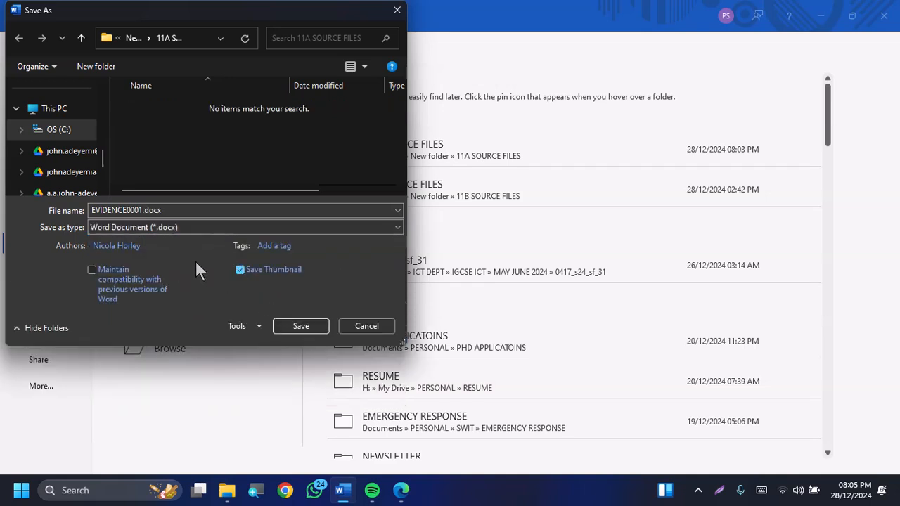
pyautogui.click(301, 327)
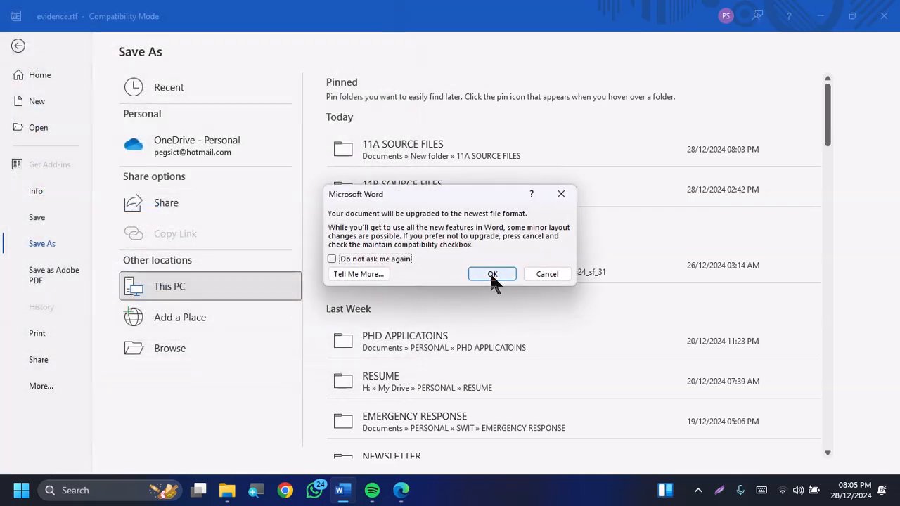
pyautogui.click(490, 271)
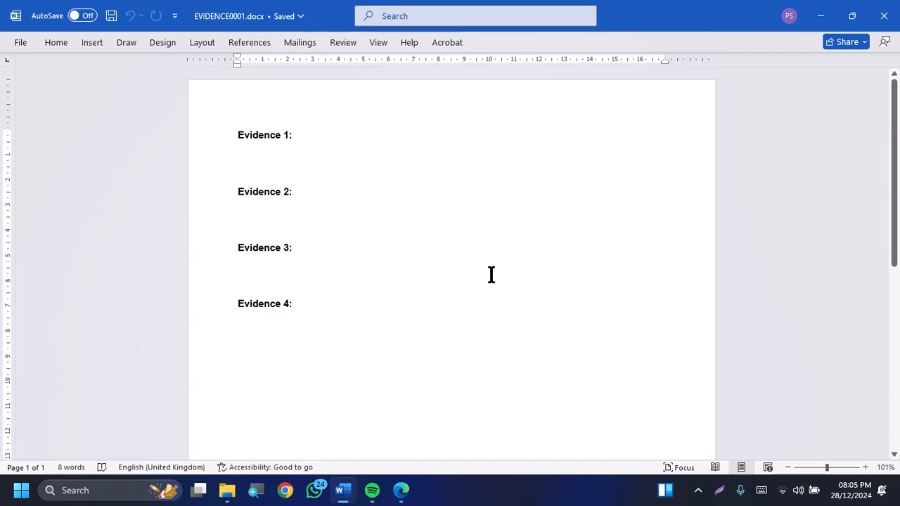
# Return to the exam paper and read the Task 2 instructions on importing race.csv with its field names and data types
pyautogui.hotkey('alt', 'Tab')
pyautogui.scroll(-2, 491, 274)
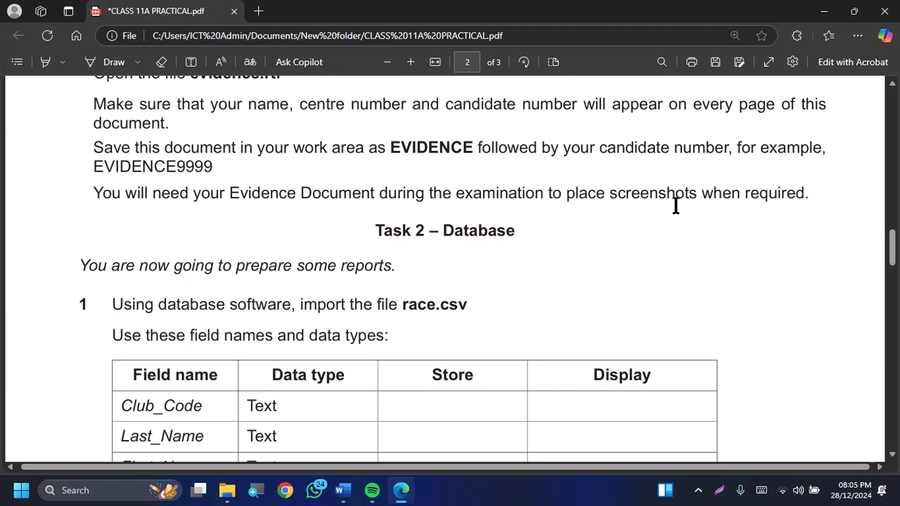
pyautogui.scroll(-1, 664, 255)
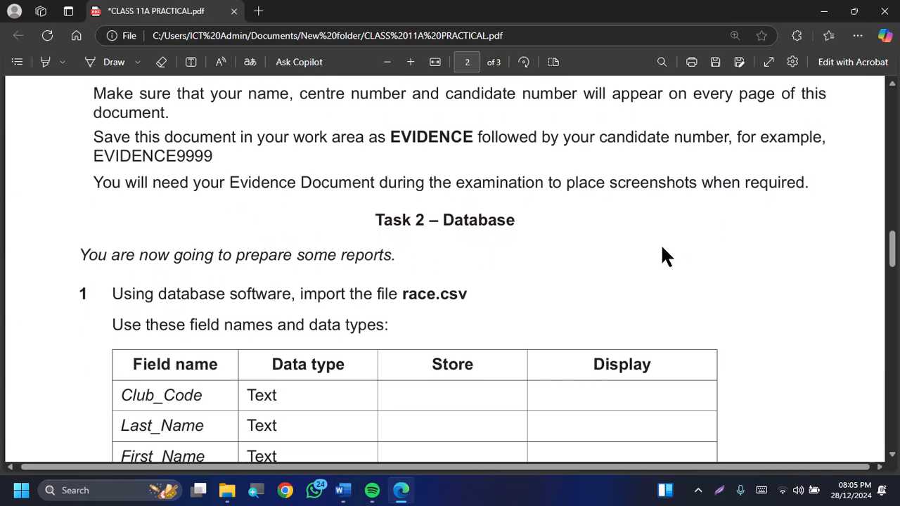
pyautogui.scroll(-1, 664, 255)
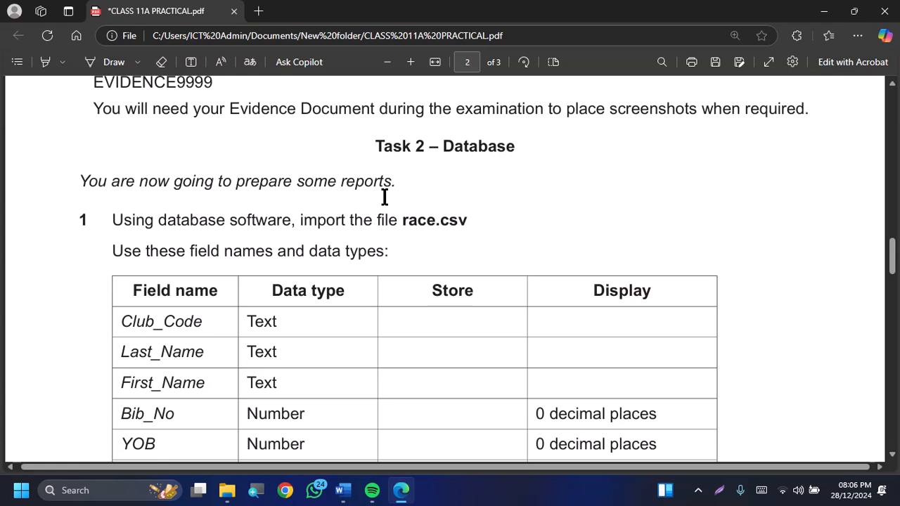
pyautogui.scroll(-1, 384, 197)
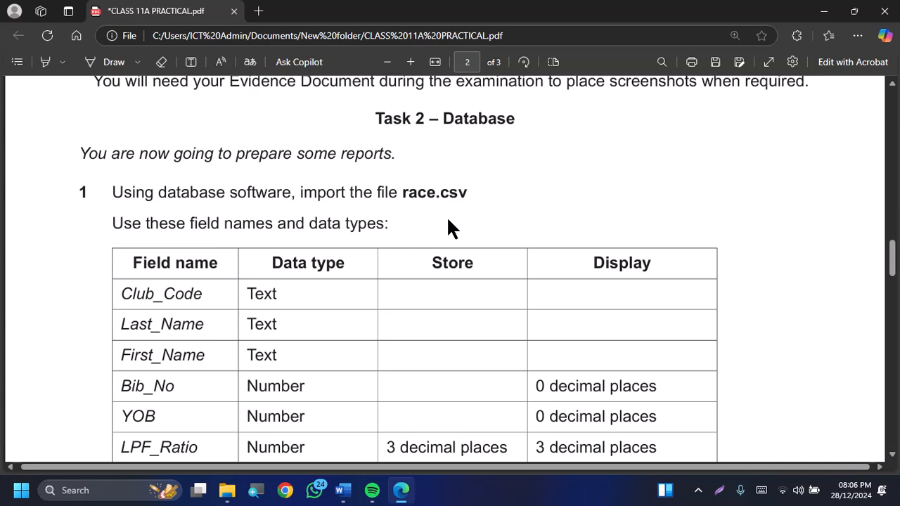
# Launch Access and create a blank database named CLASS11A in the Documents folder
pyautogui.press('super')
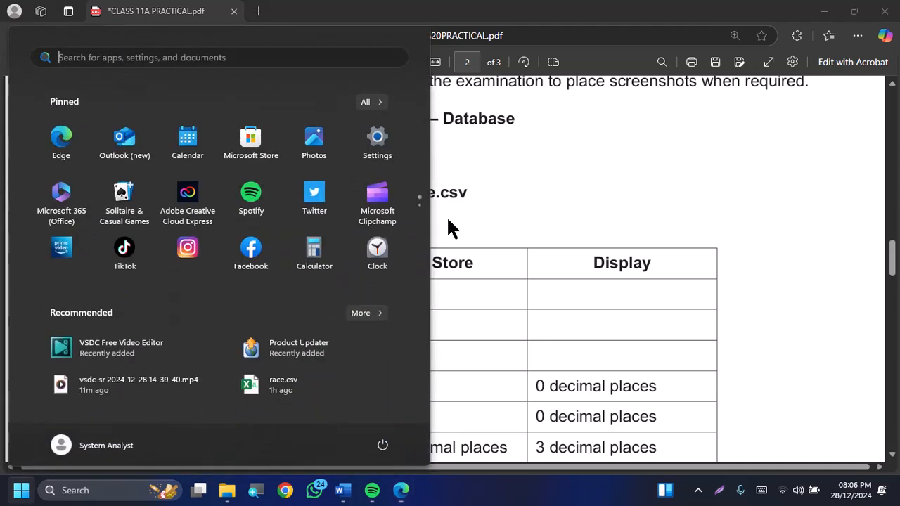
pyautogui.write('ACCSS')
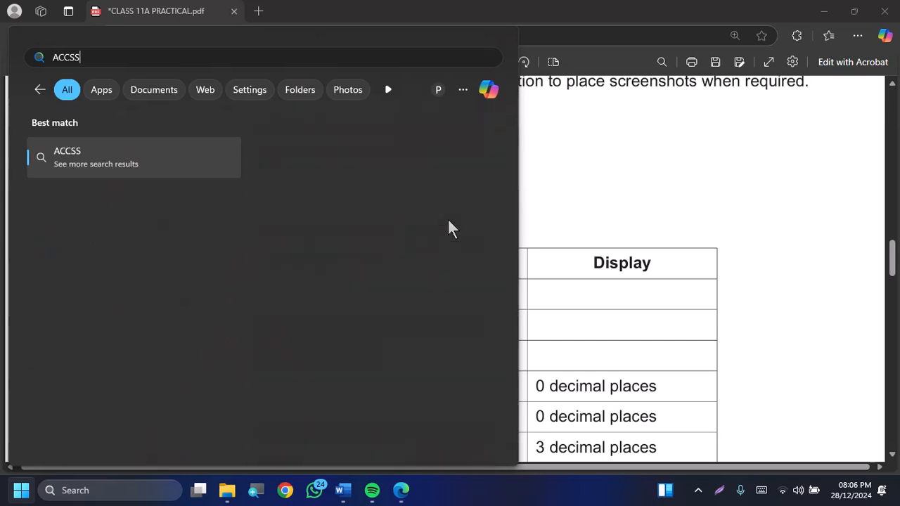
pyautogui.press('BackSpace')
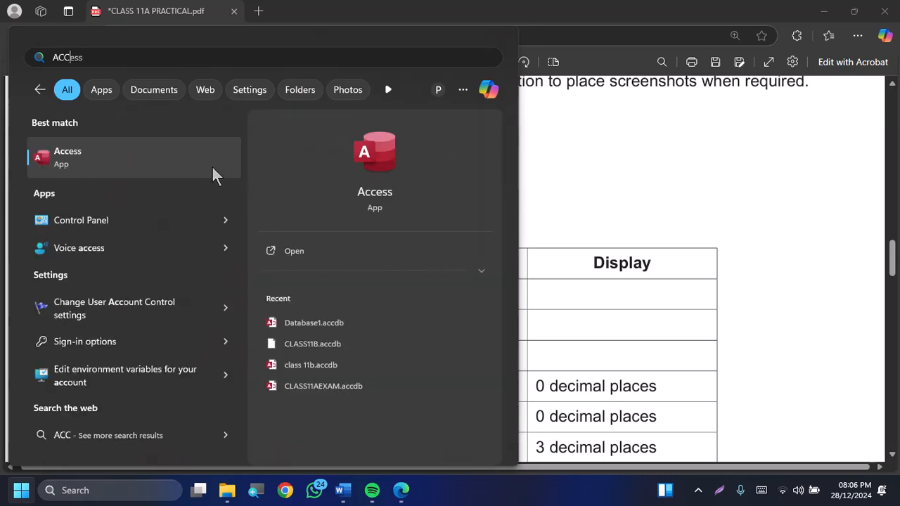
pyautogui.click(178, 150)
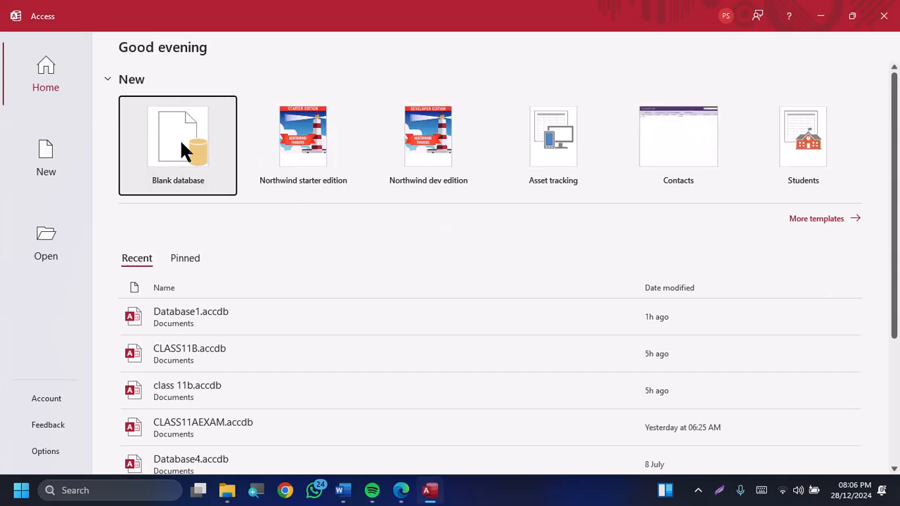
pyautogui.click(181, 141)
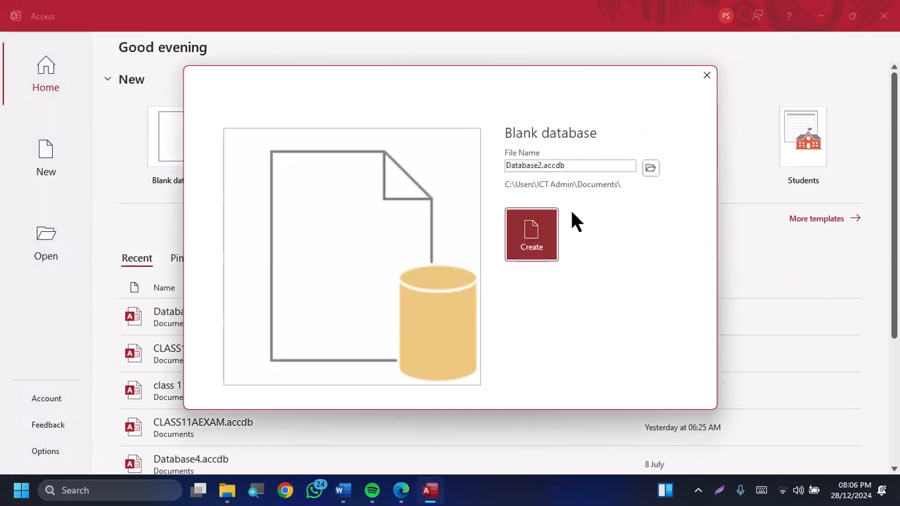
pyautogui.doubleClick(583, 165)
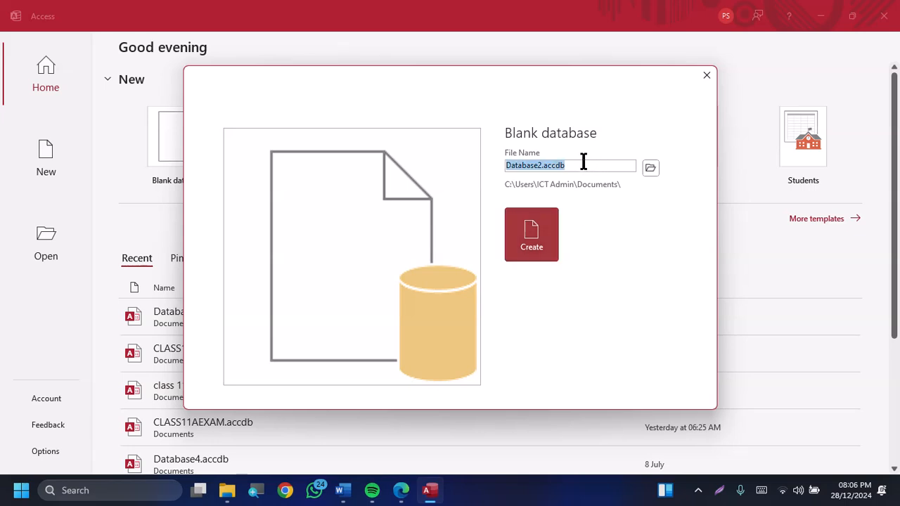
pyautogui.write('CLASS11A')
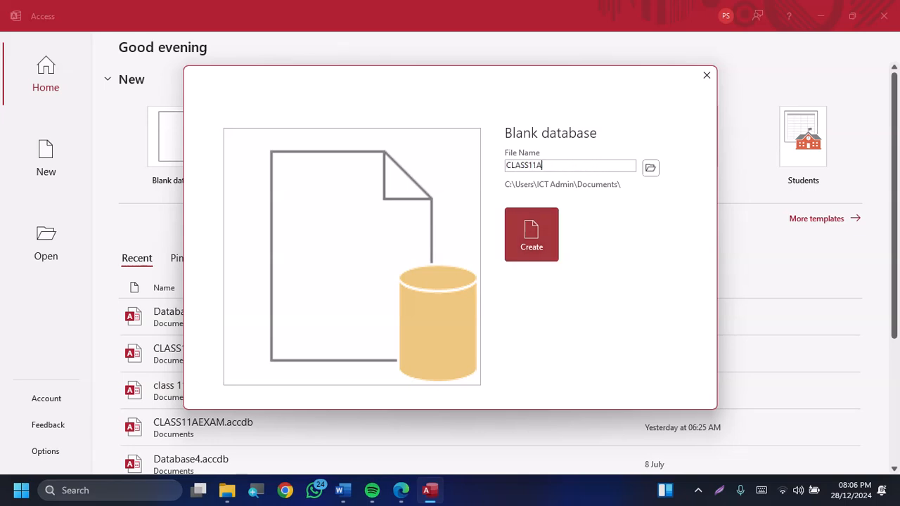
pyautogui.press('Return')
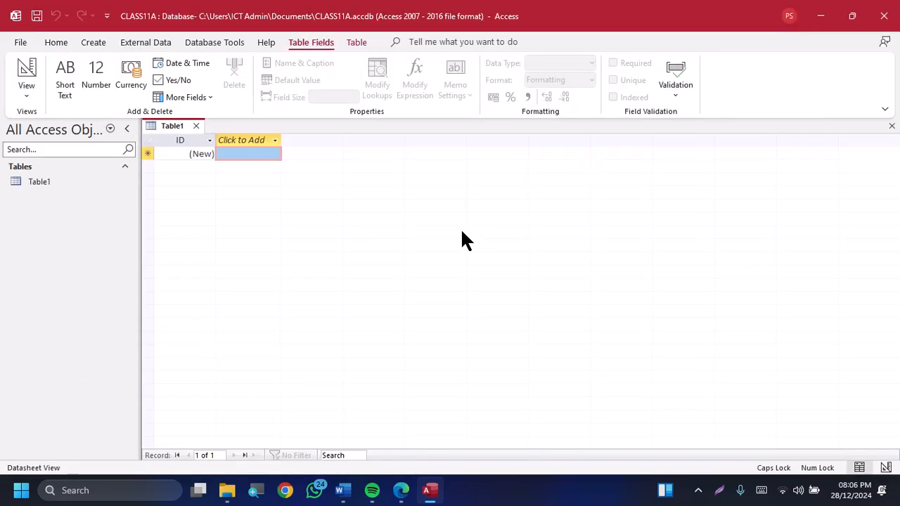
pyautogui.hotkey('alt', 'Tab')
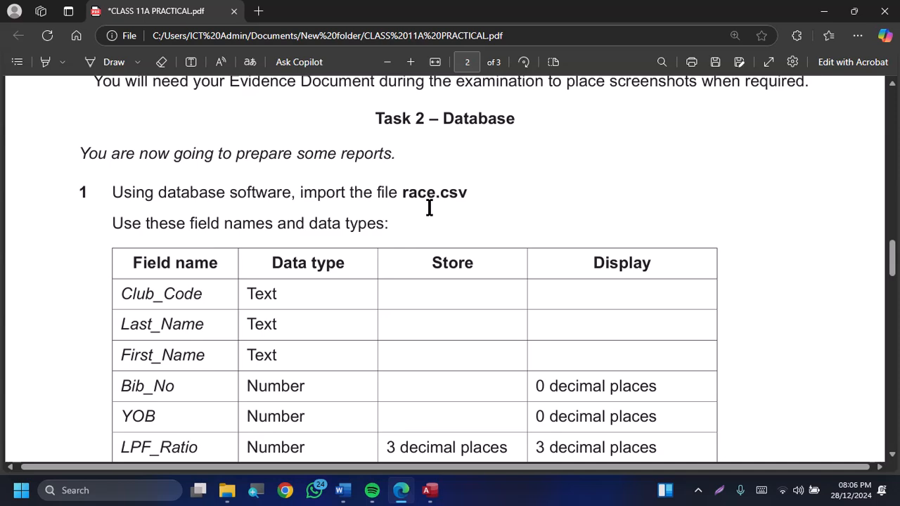
pyautogui.hotkey('alt', 'Tab')
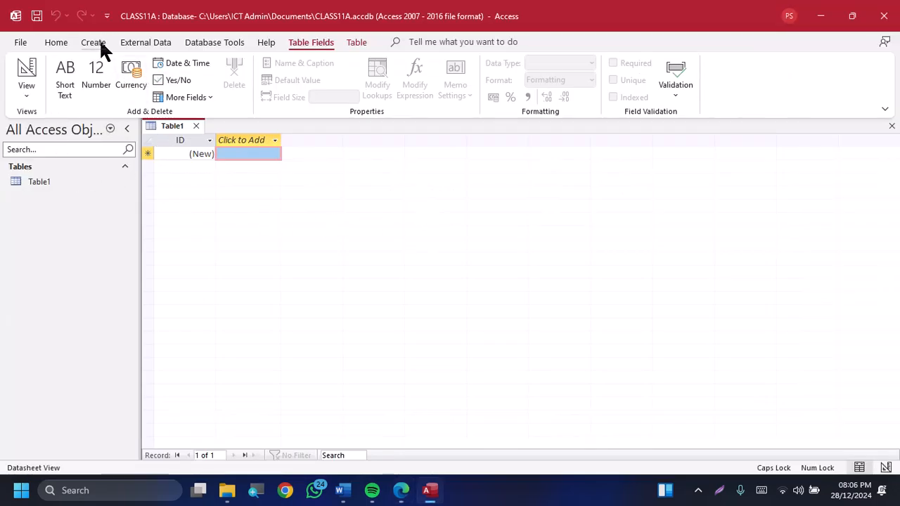
pyautogui.click(141, 41)
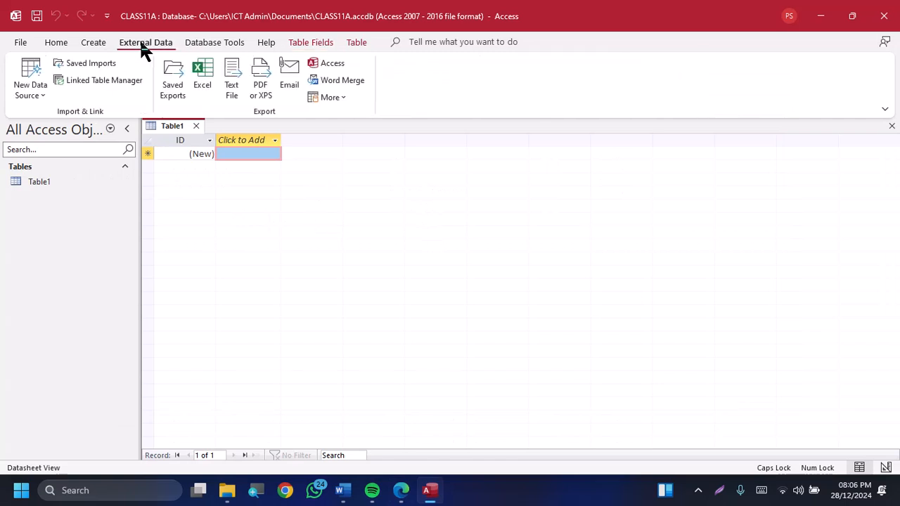
pyautogui.click(27, 93)
pyautogui.moveTo(62, 125)
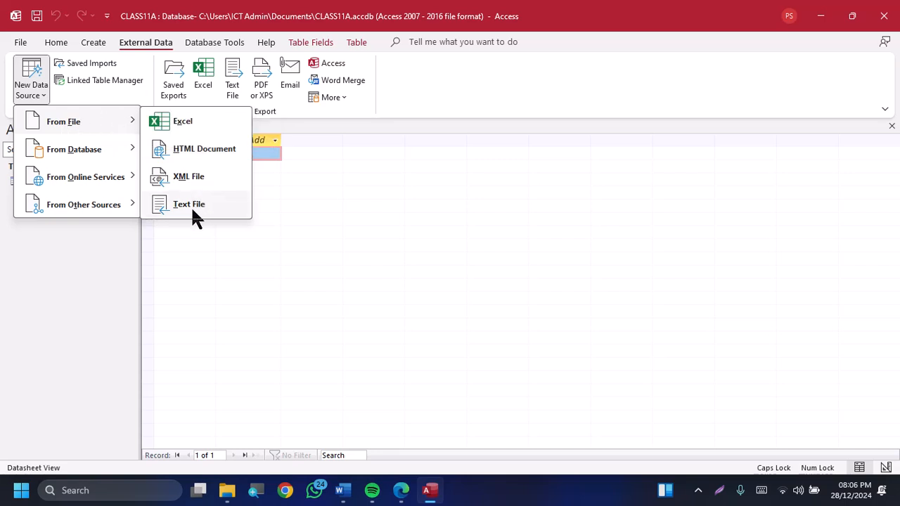
pyautogui.click(302, 262)
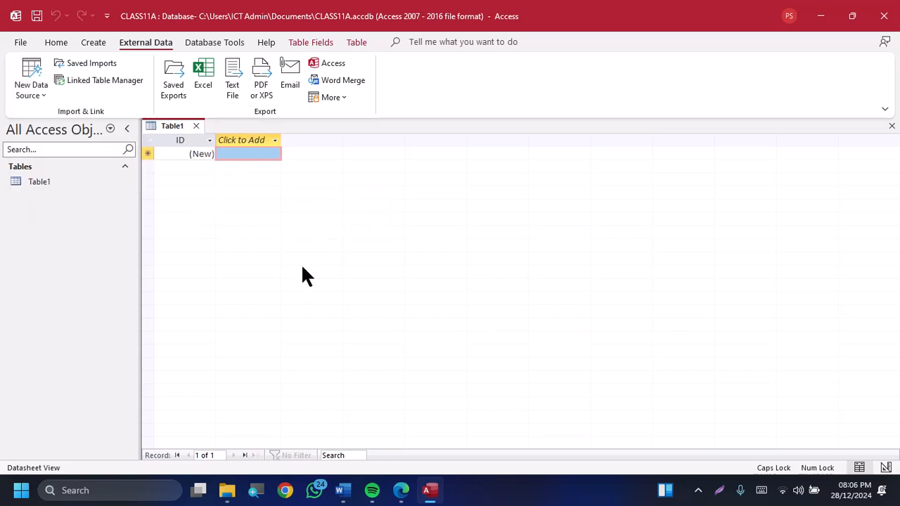
# Start a text file import from Table1, keeping the option to import the source data into a new table
pyautogui.click(83, 181)
pyautogui.rightClick(83, 182)
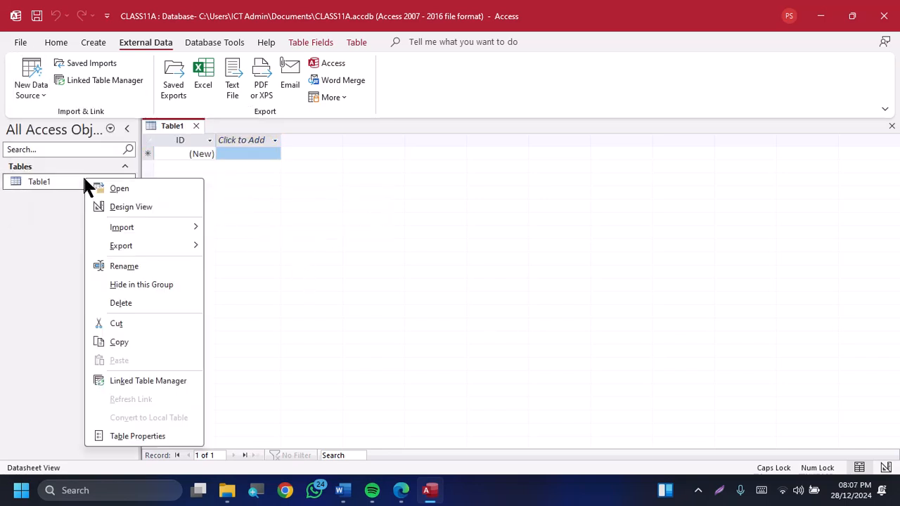
pyautogui.moveTo(152, 228)
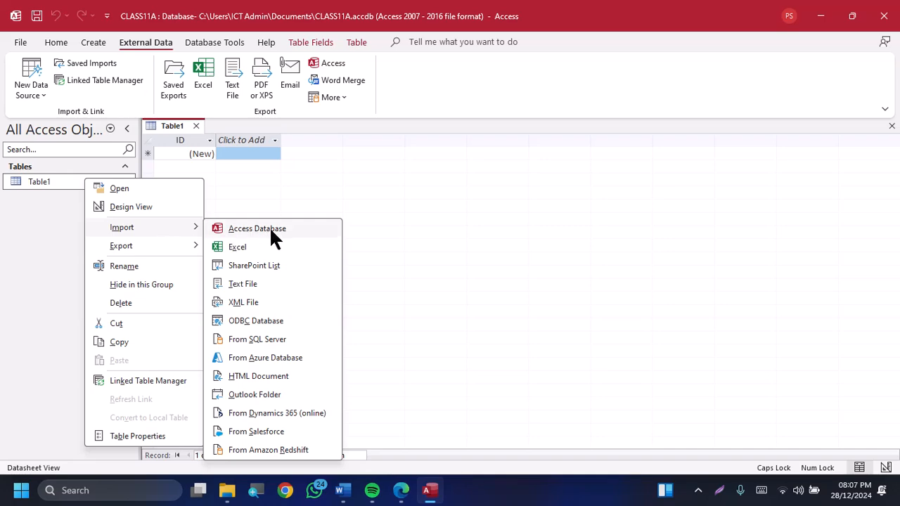
pyautogui.click(263, 287)
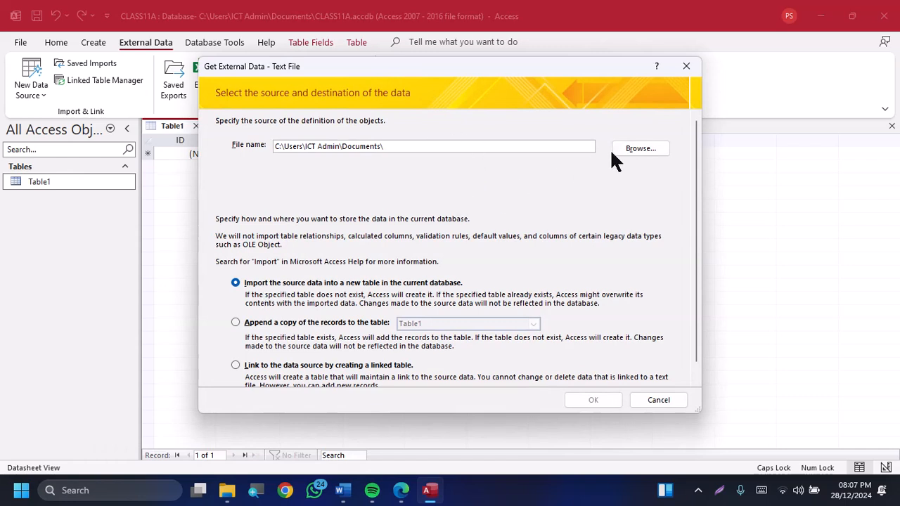
# Choose race.csv from the 11A SOURCE FILES folder inside Documents\New folder as the import source and start the import wizard
pyautogui.click(636, 150)
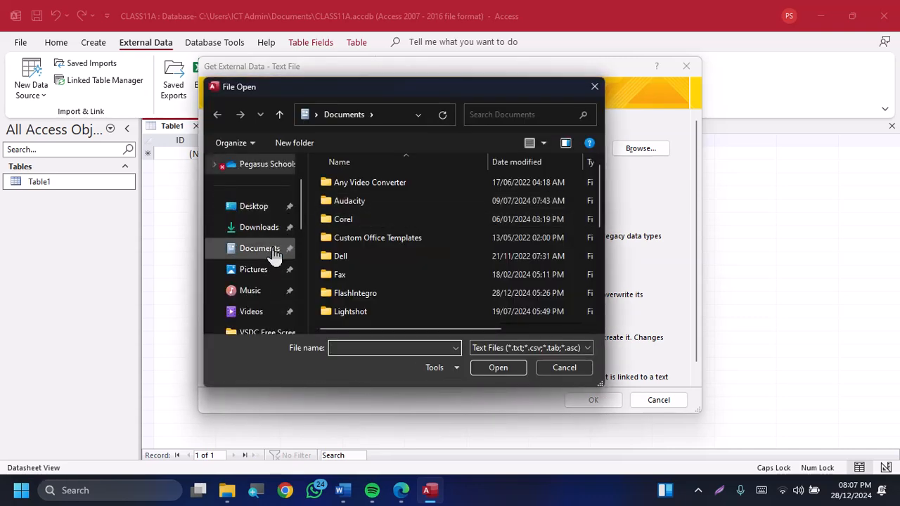
pyautogui.click(270, 250)
pyautogui.click(369, 234)
pyautogui.press('n')
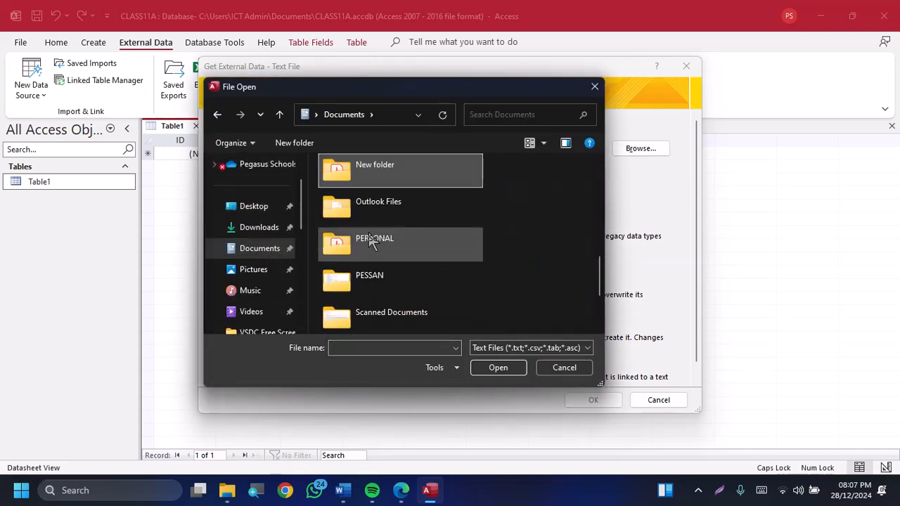
pyautogui.press('Return')
pyautogui.press('Down')
pyautogui.press('Up')
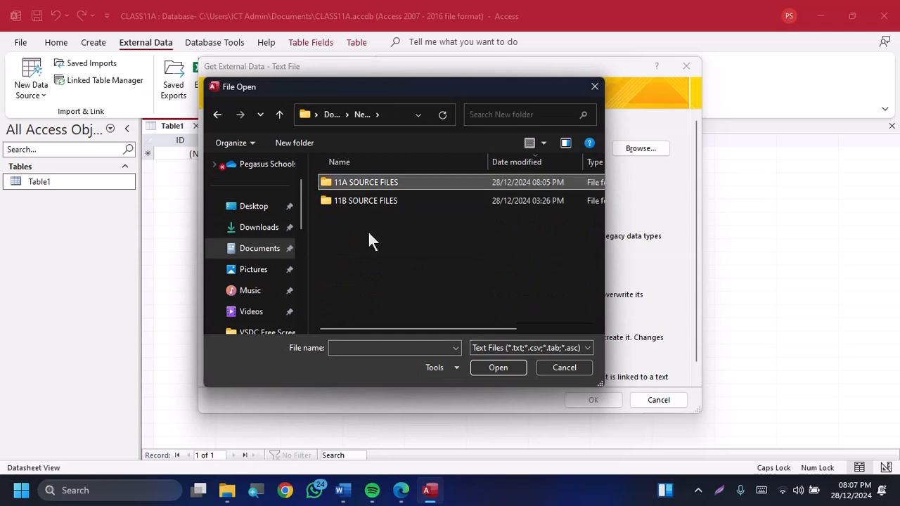
pyautogui.press('Return')
pyautogui.click(397, 200)
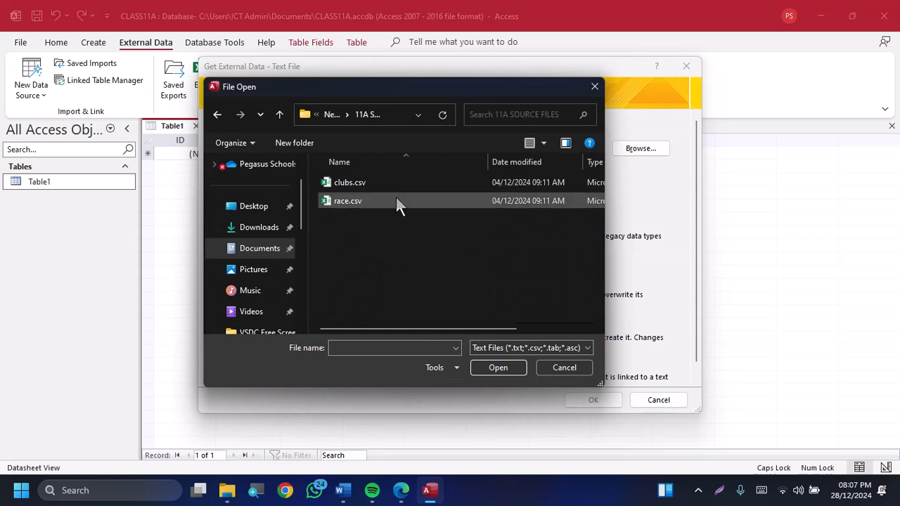
pyautogui.click(497, 367)
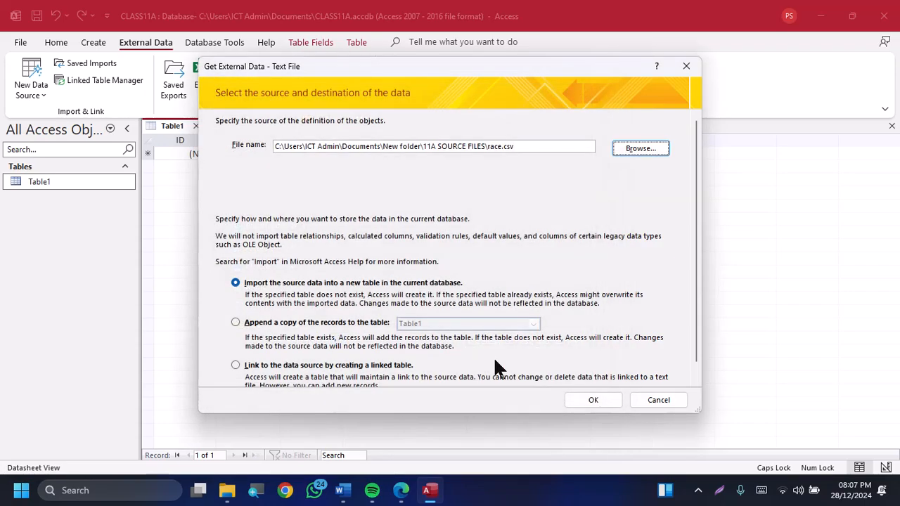
pyautogui.click(590, 400)
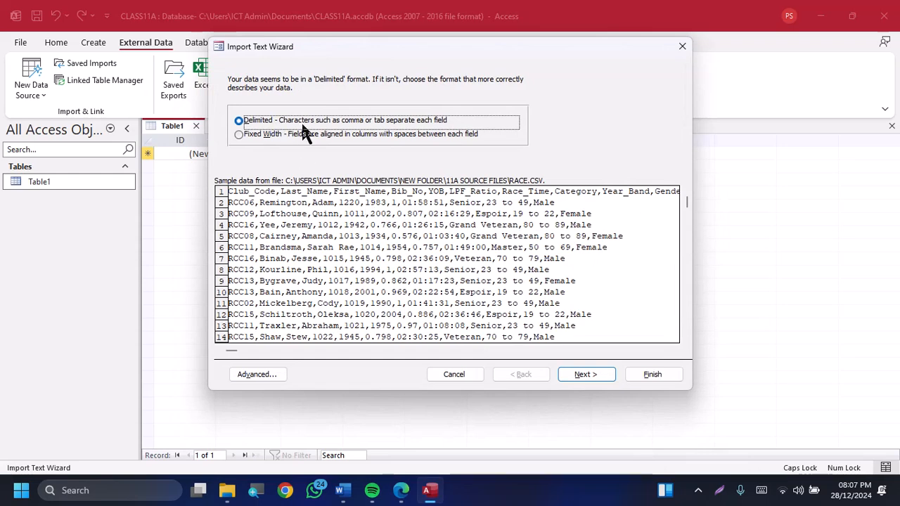
# Keep the delimited format with comma as separator and mark the first row as containing field names
pyautogui.click(589, 375)
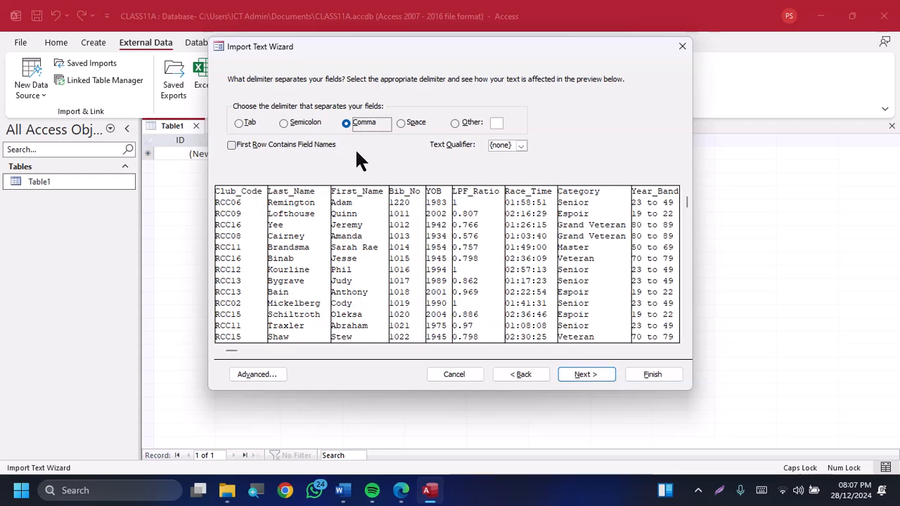
pyautogui.click(276, 145)
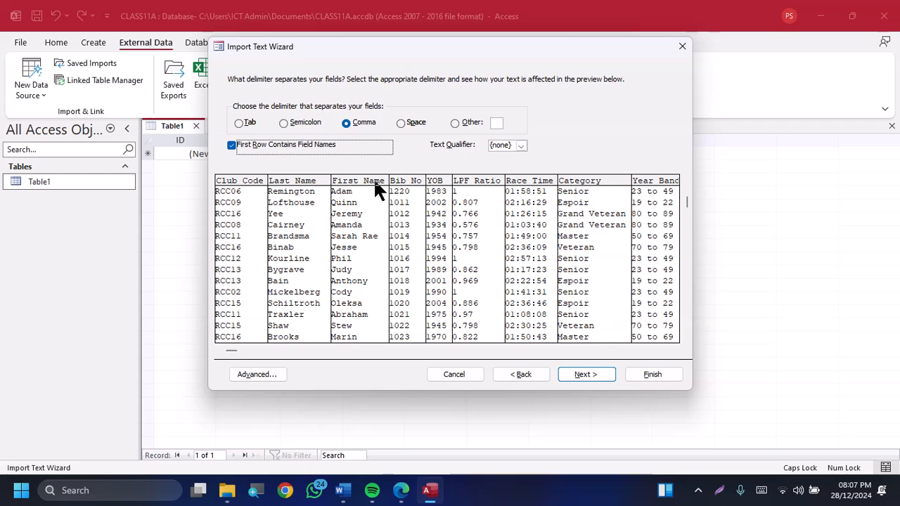
pyautogui.click(581, 378)
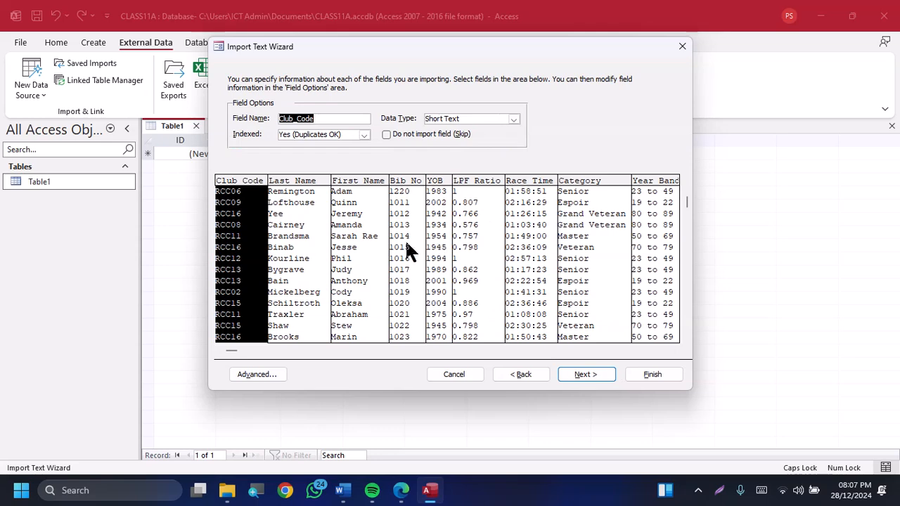
# Compare the import data types of Club_Code, Last_Name and First_Name with the field table in the exam paper
pyautogui.hotkey('alt', 'Tab')
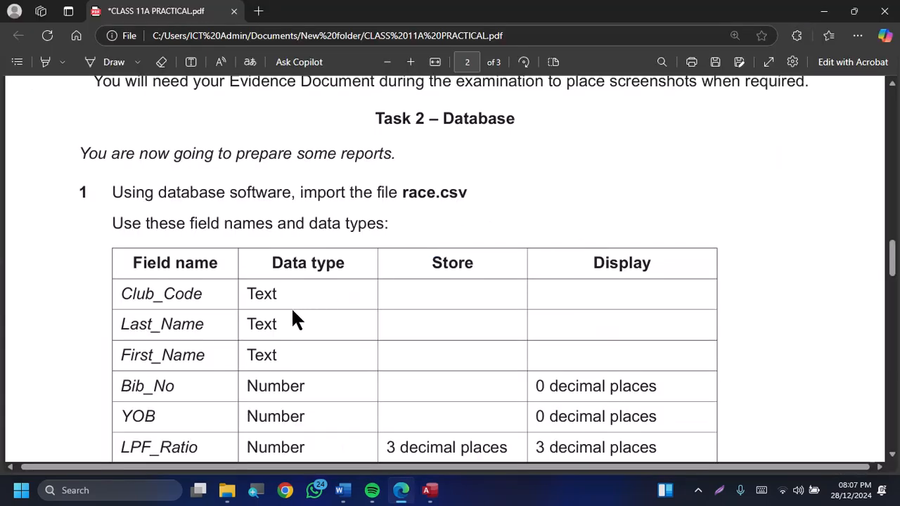
pyautogui.scroll(-2, 291, 310)
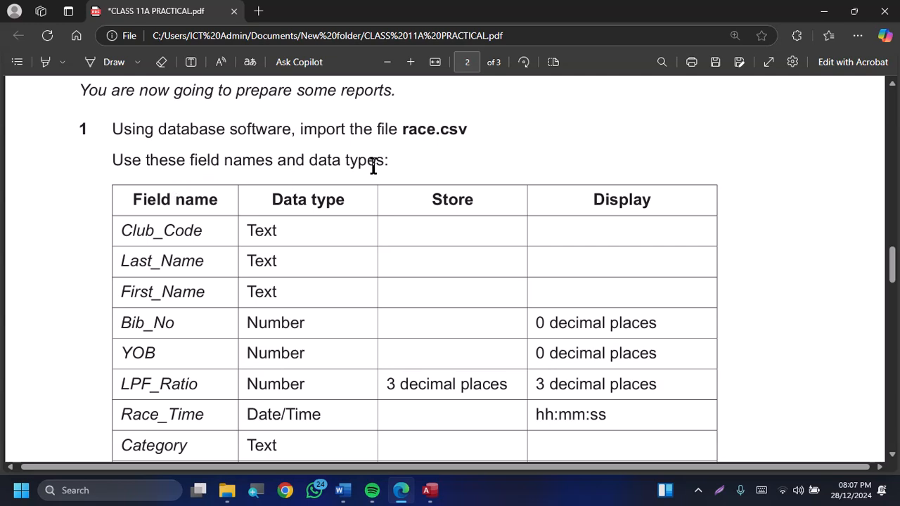
pyautogui.scroll(-1, 290, 268)
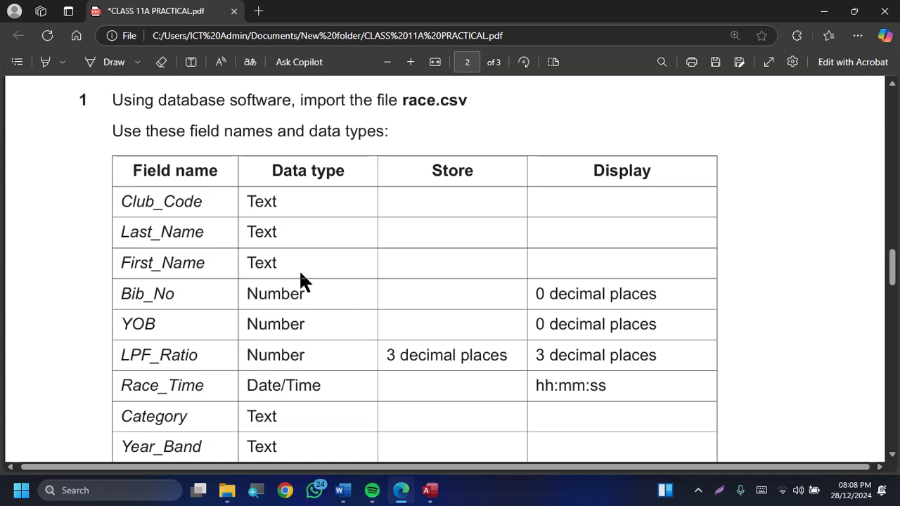
pyautogui.scroll(-1, 300, 274)
pyautogui.hotkey('alt', 'Tab')
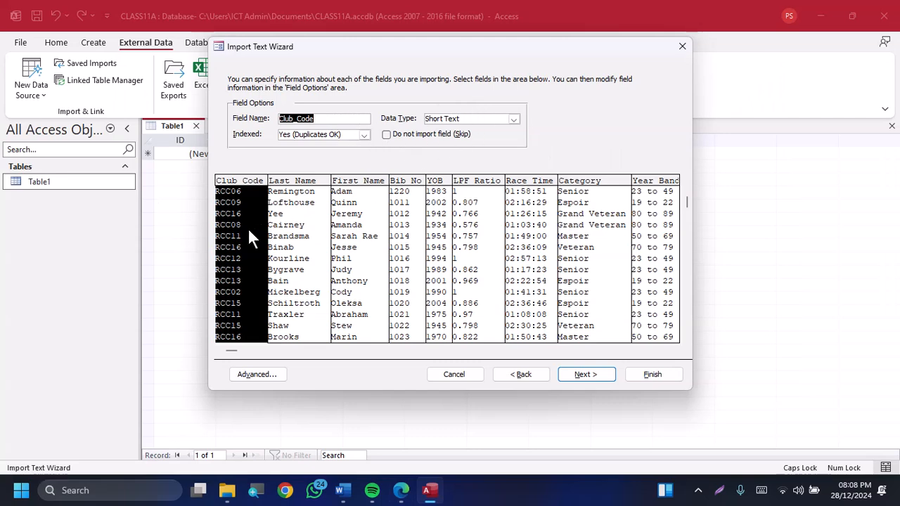
pyautogui.hotkey('alt', 'Tab')
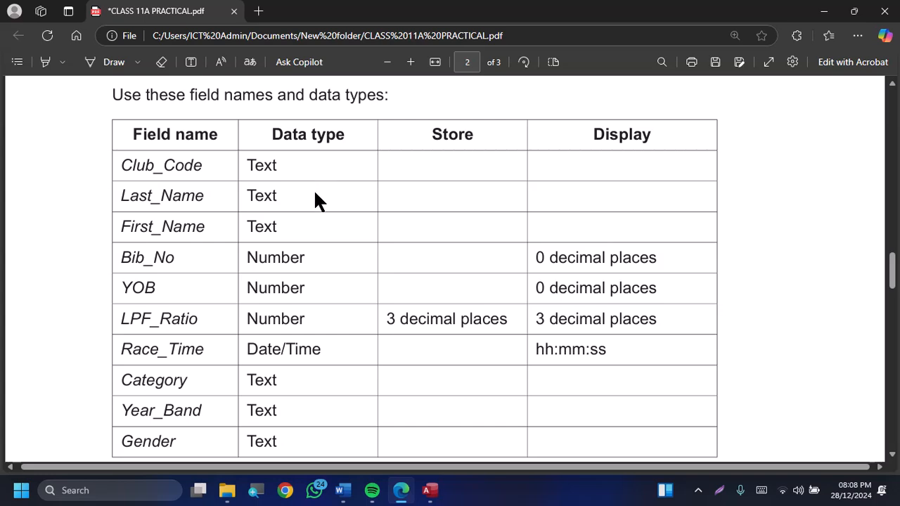
pyautogui.hotkey('alt', 'Tab')
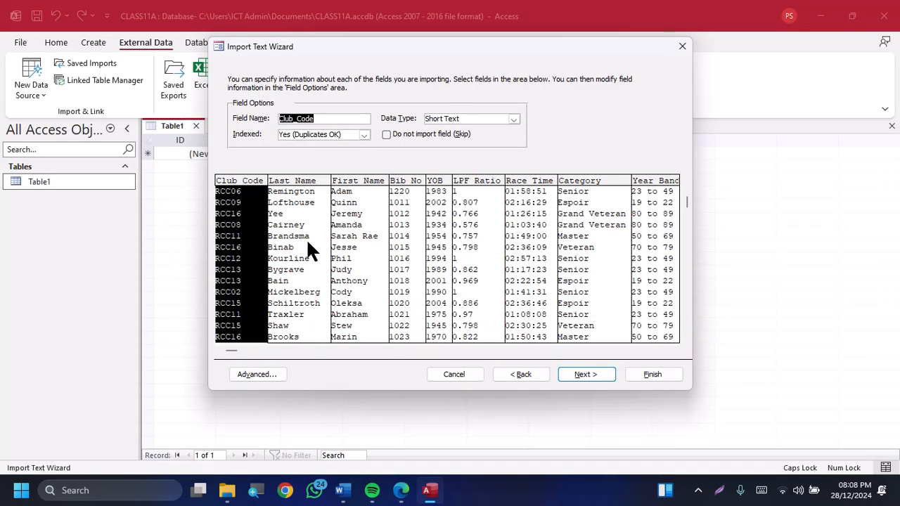
pyautogui.click(310, 246)
pyautogui.click(363, 222)
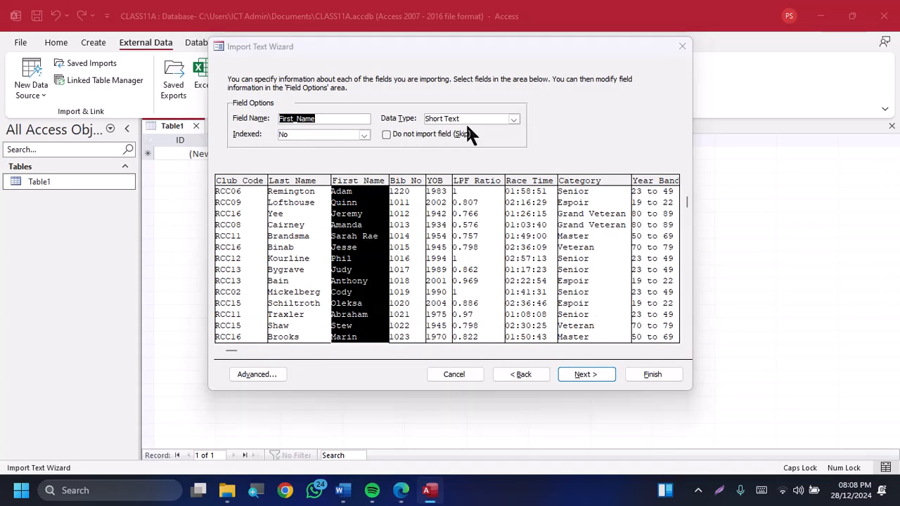
pyautogui.hotkey('alt', 'Tab')
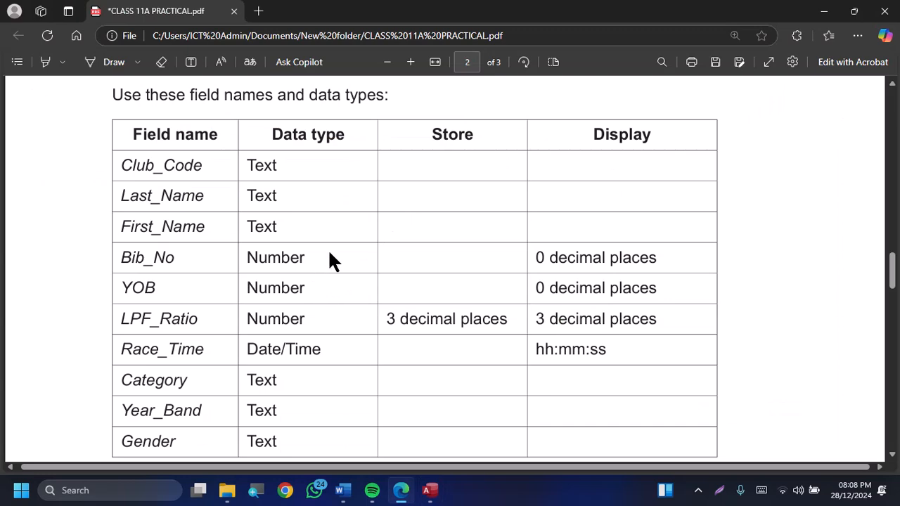
pyautogui.hotkey('alt', 'Tab')
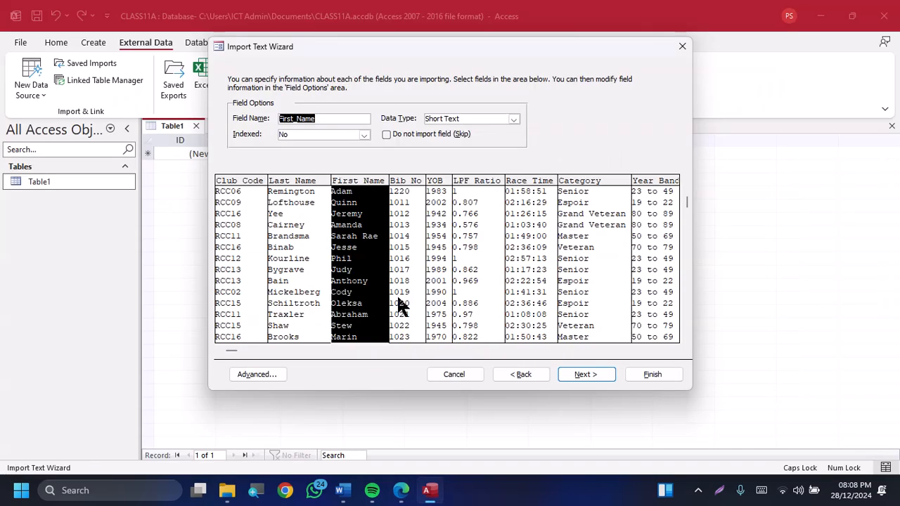
# Check the import data types of the Bib_No, YOB and LPF_Ratio fields against the exam paper's field table
pyautogui.click(405, 260)
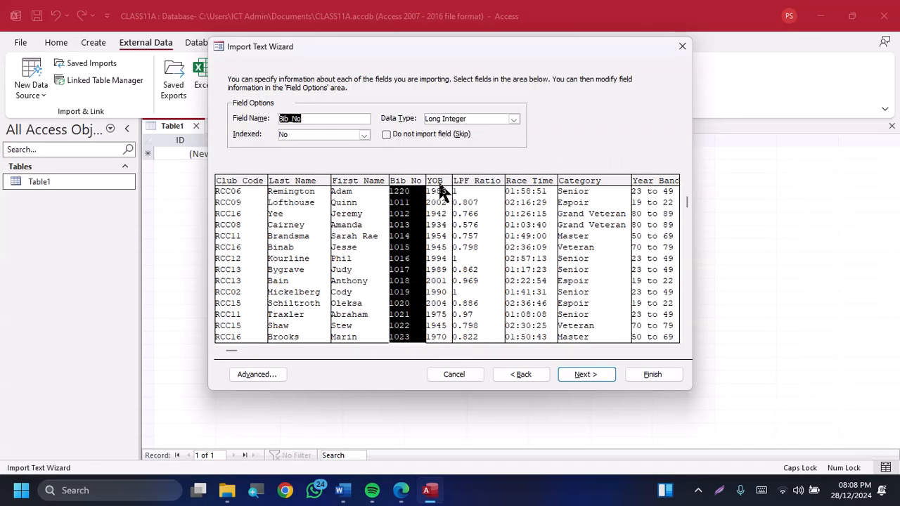
pyautogui.click(434, 239)
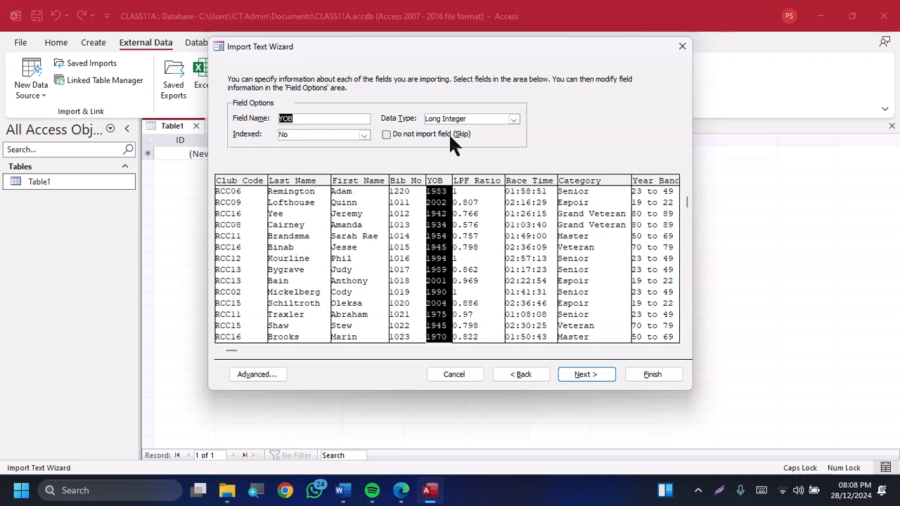
pyautogui.click(467, 223)
pyautogui.hotkey('alt', 'Tab')
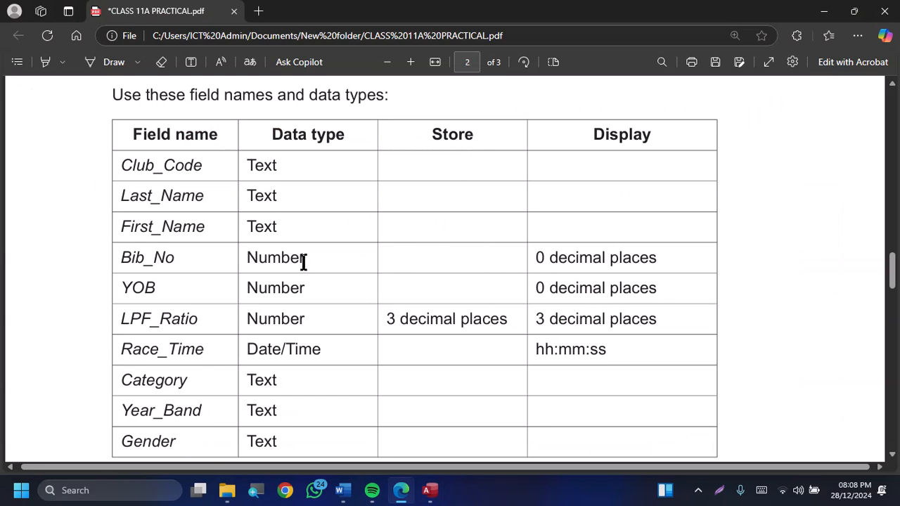
pyautogui.scroll(-3, 300, 282)
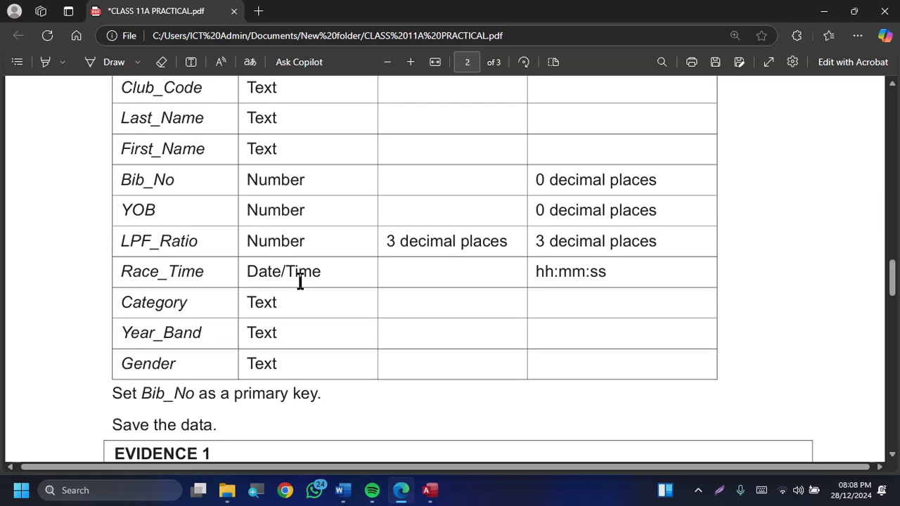
pyautogui.hotkey('alt', 'Tab')
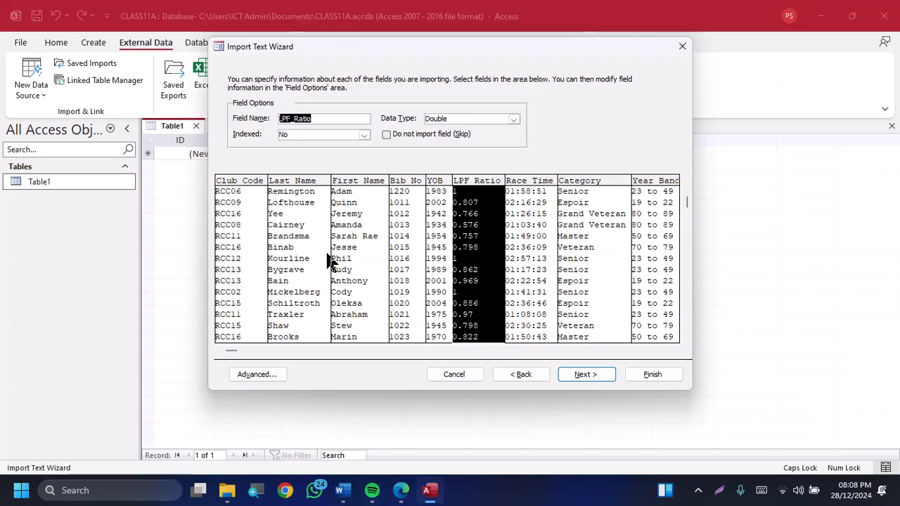
# Review the Race_Time, Category, Year_Band and Gender data types against the exam paper and accept the field options
pyautogui.click(526, 232)
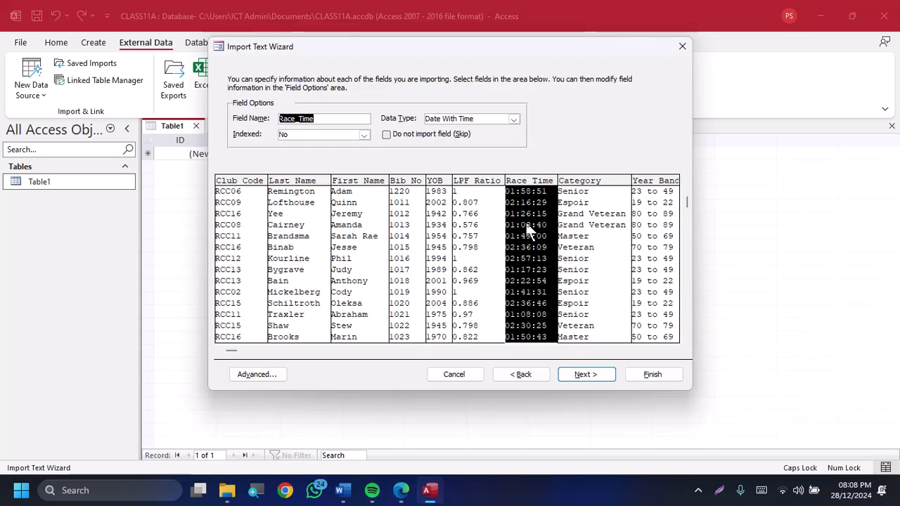
pyautogui.click(596, 229)
pyautogui.hotkey('alt', 'Tab')
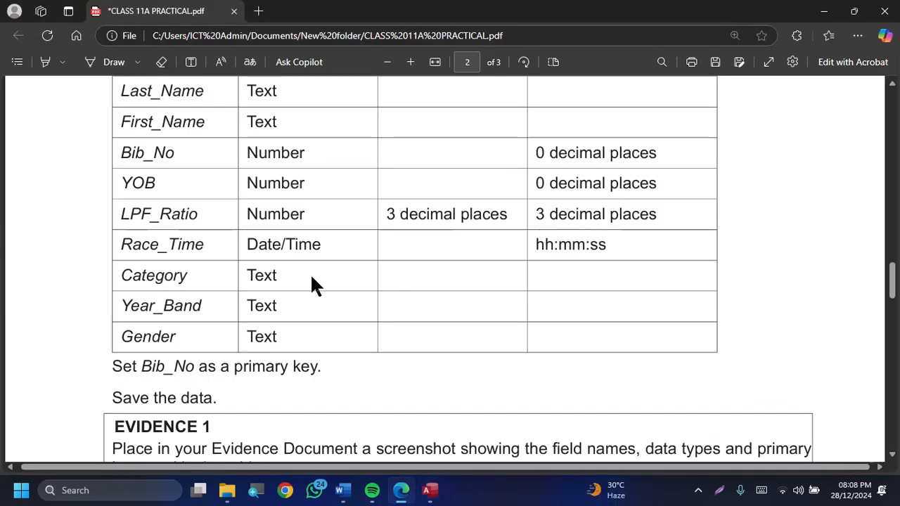
pyautogui.hotkey('alt', 'Tab')
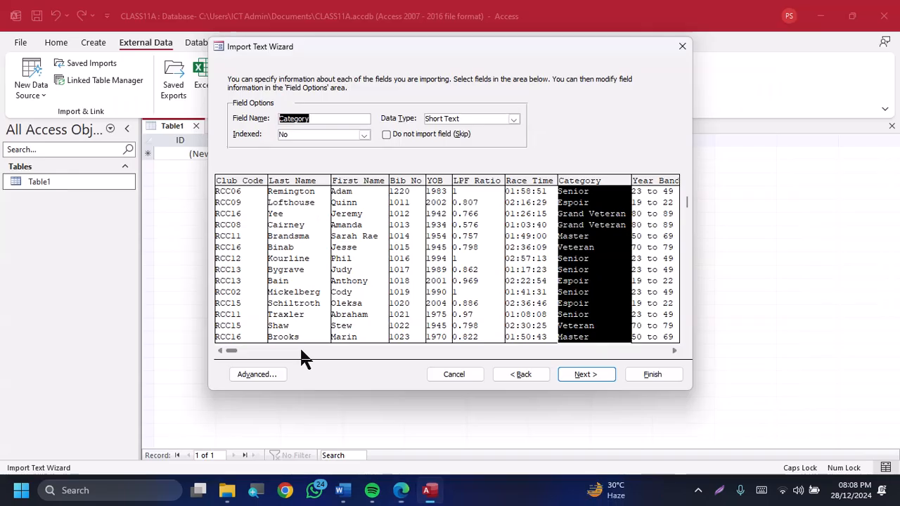
pyautogui.click(638, 224)
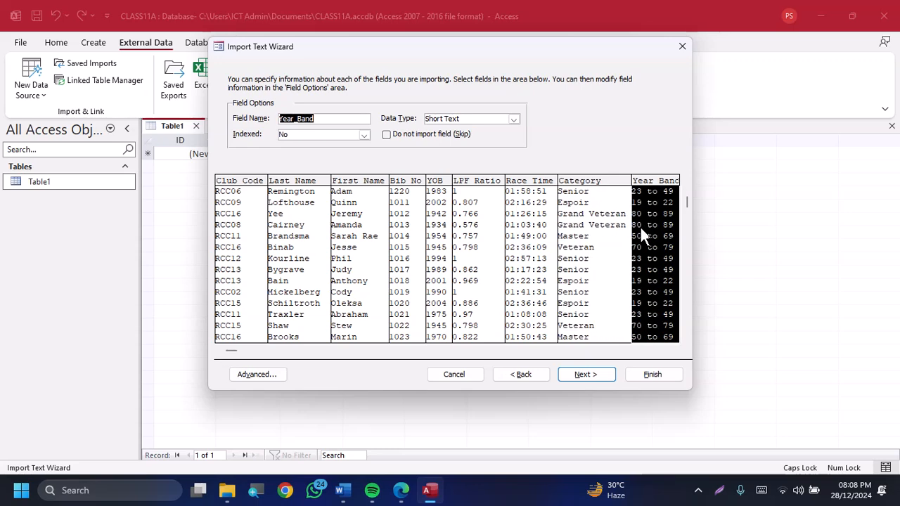
pyautogui.click(661, 350)
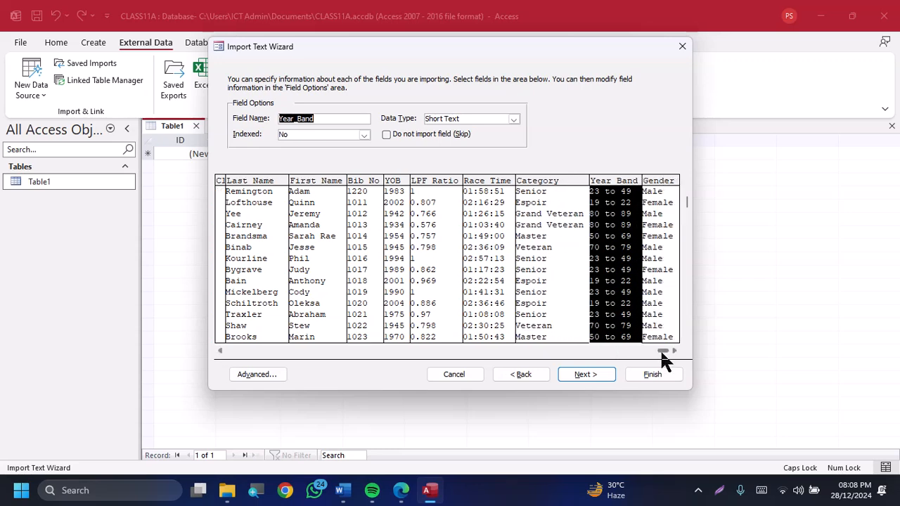
pyautogui.click(657, 297)
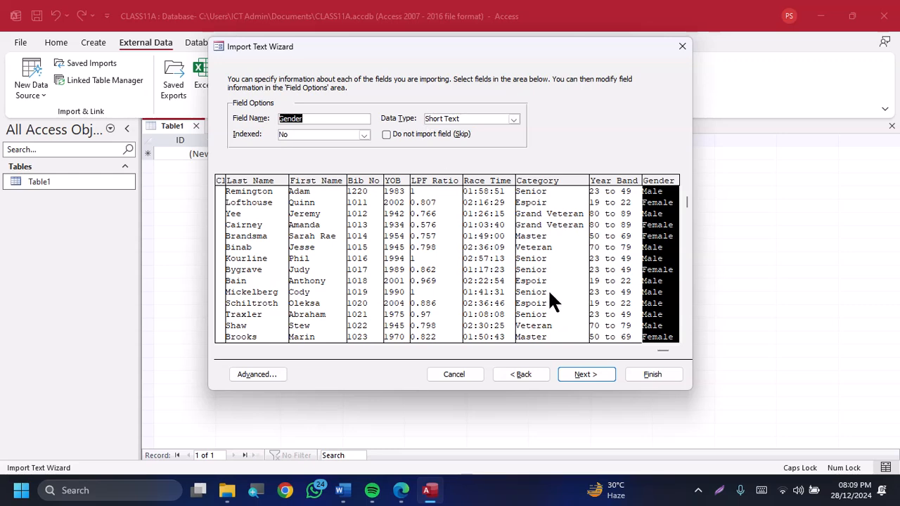
pyautogui.click(589, 374)
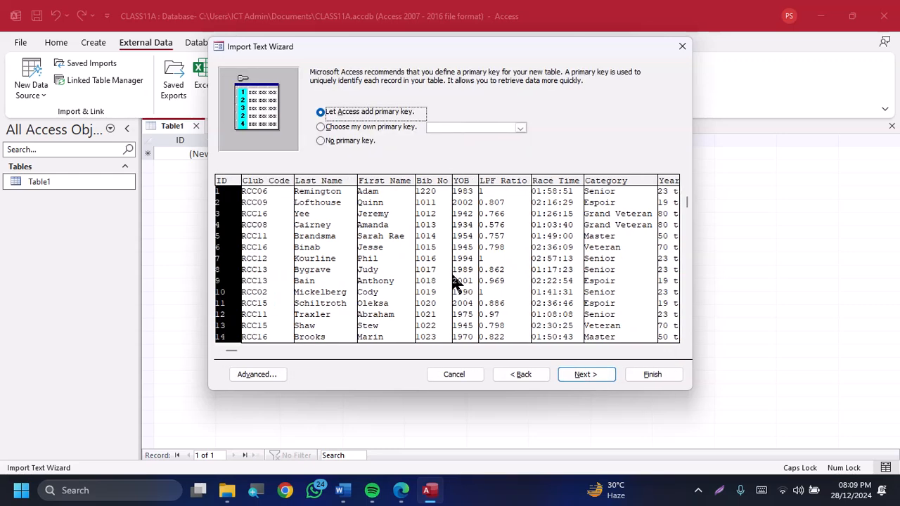
# Consult the exam paper for the primary key requirement and set Bib_No as the table's own primary key
pyautogui.hotkey('alt', 'Tab')
pyautogui.scroll(-1, 264, 337)
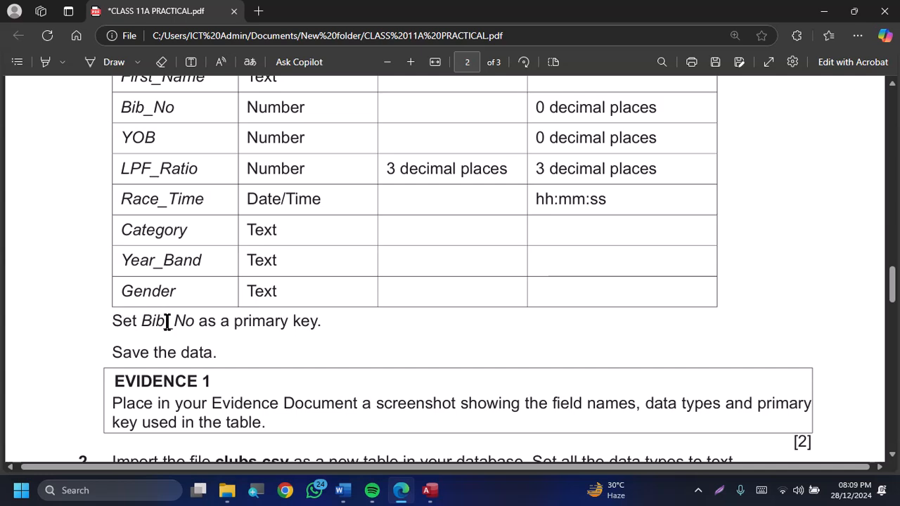
pyautogui.hotkey('alt', 'Tab')
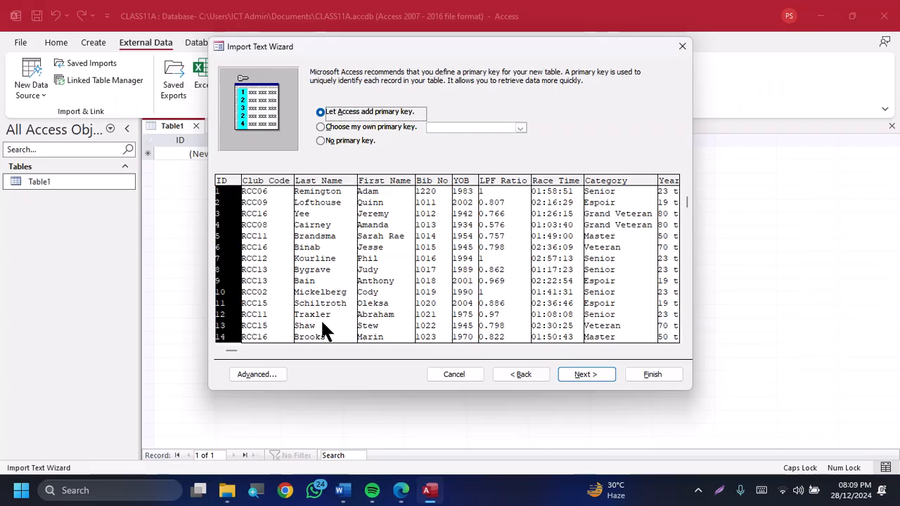
pyautogui.click(357, 128)
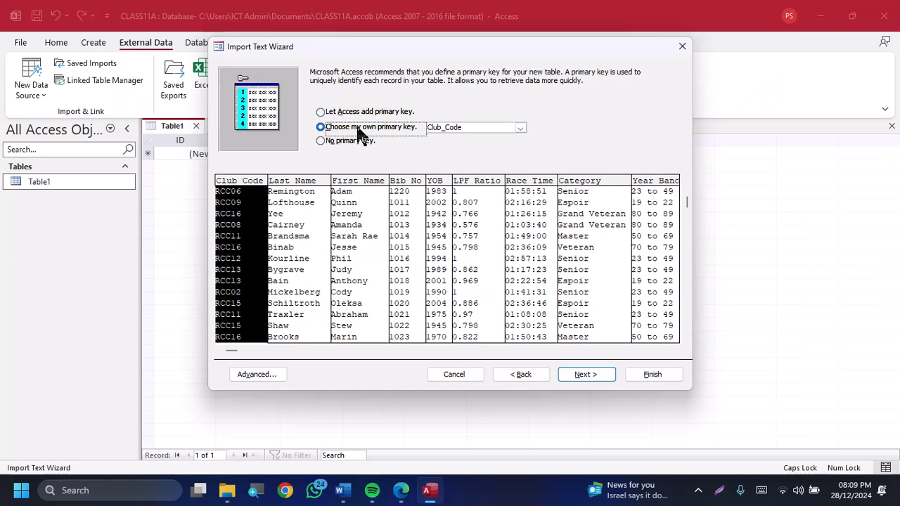
pyautogui.click(402, 236)
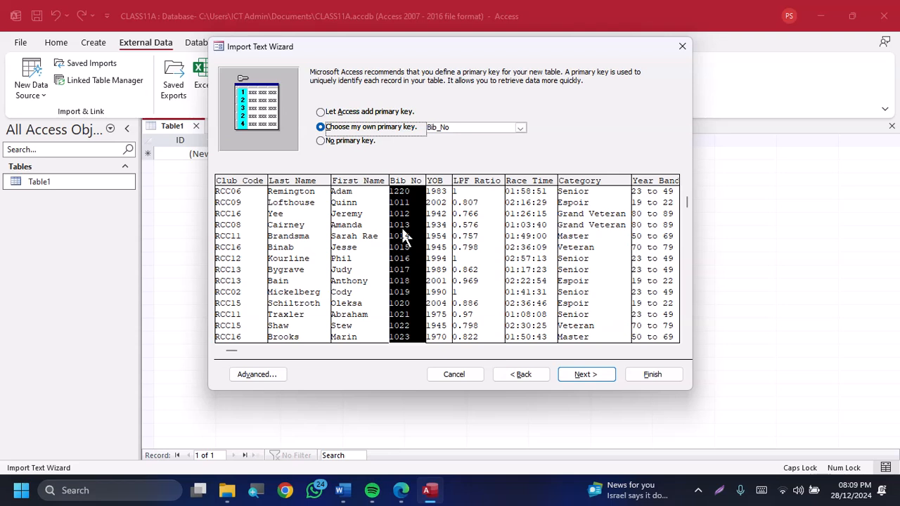
pyautogui.click(592, 374)
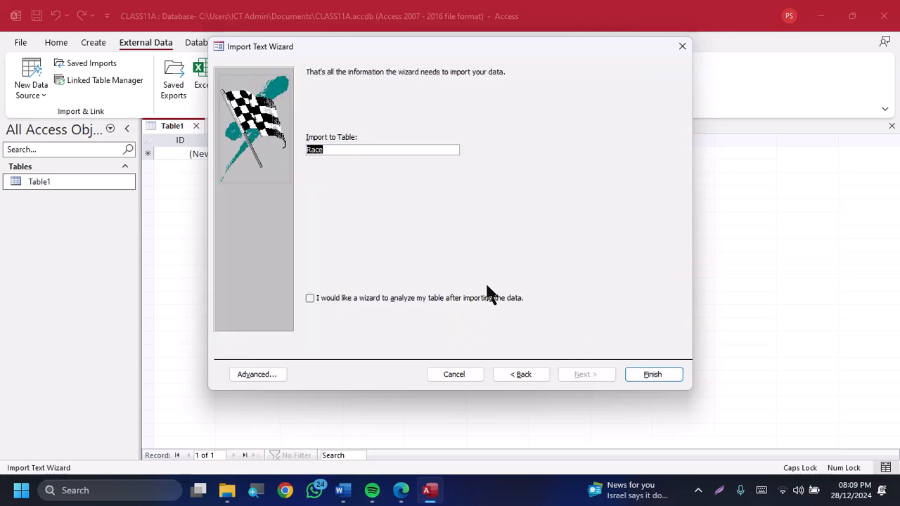
# Finish importing race.csv into the Race table without saving the import steps, and open the Race table
pyautogui.click(652, 377)
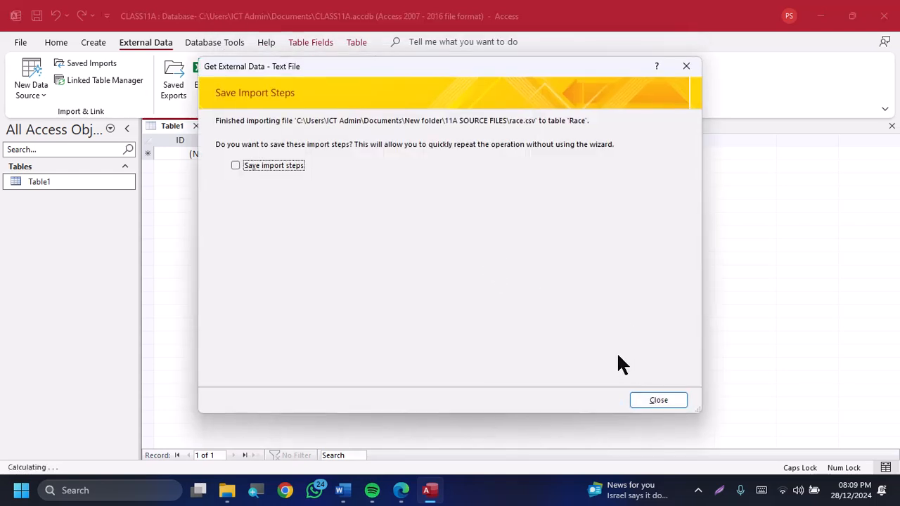
pyautogui.click(656, 400)
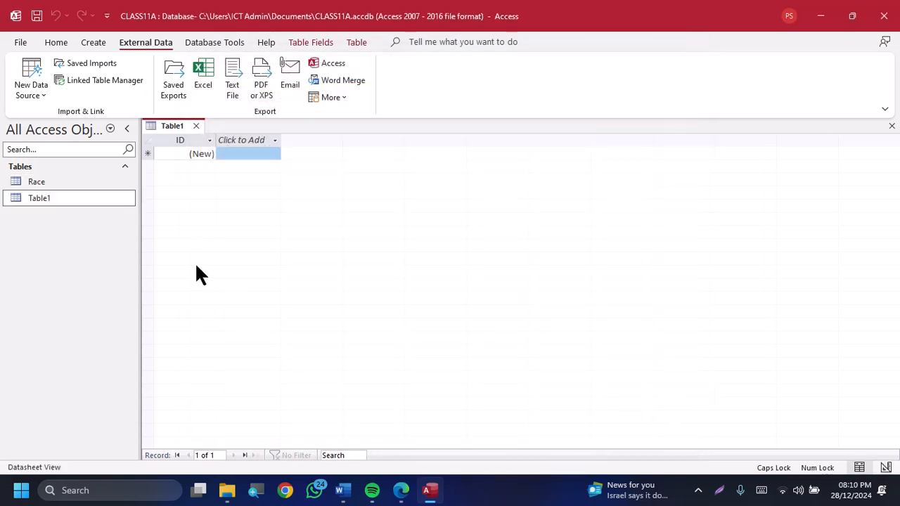
pyautogui.doubleClick(82, 183)
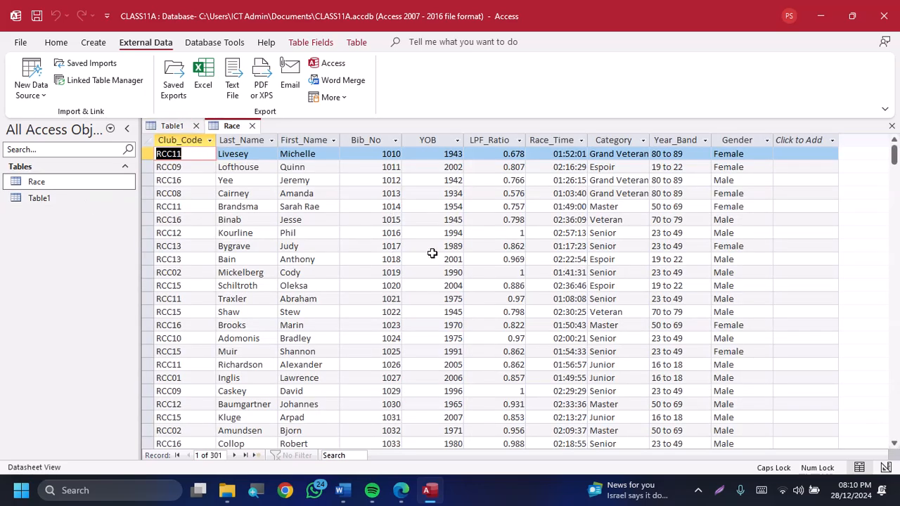
# Consult the Store and Display requirements in the exam paper's field table and open the Race table in Design View
pyautogui.hotkey('alt', 'Tab')
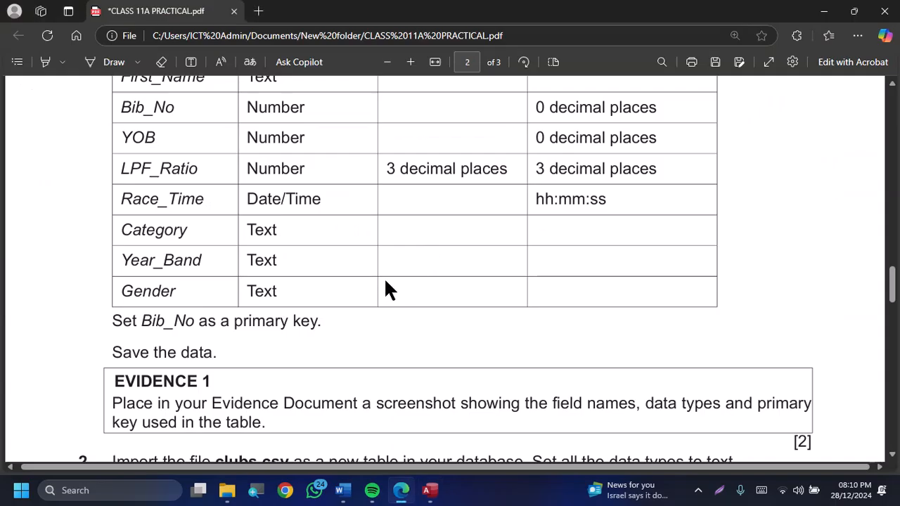
pyautogui.scroll(3, 386, 284)
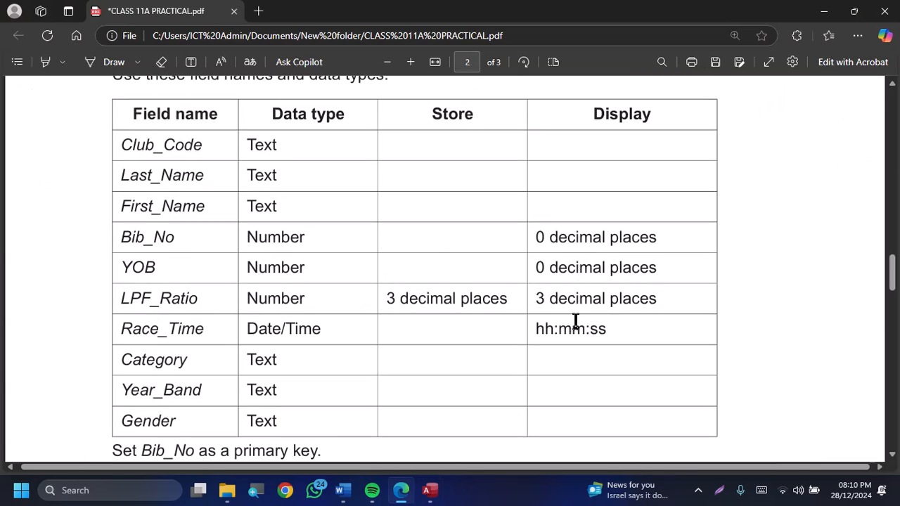
pyautogui.hotkey('alt', 'Tab')
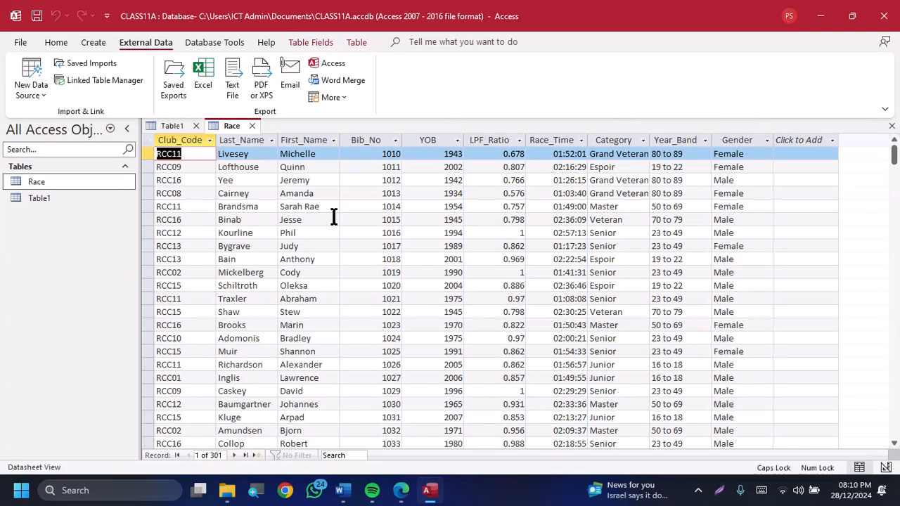
pyautogui.click(58, 42)
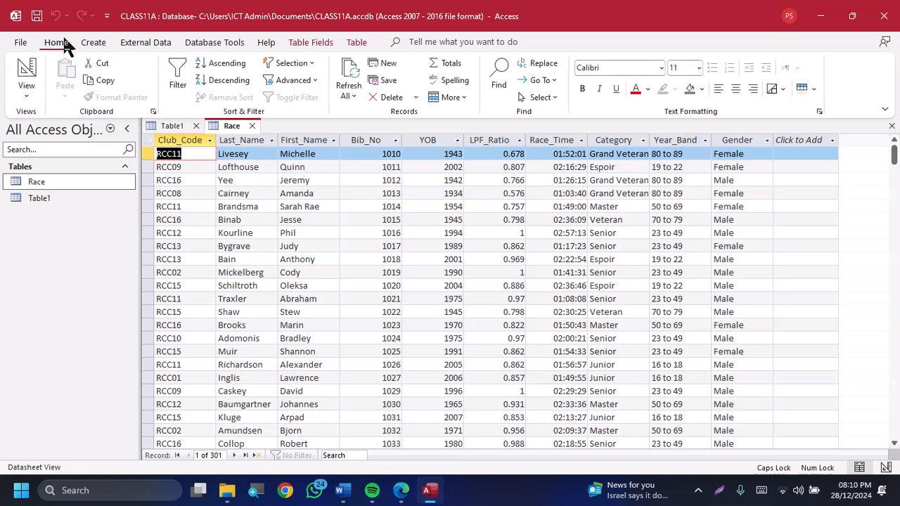
pyautogui.click(34, 73)
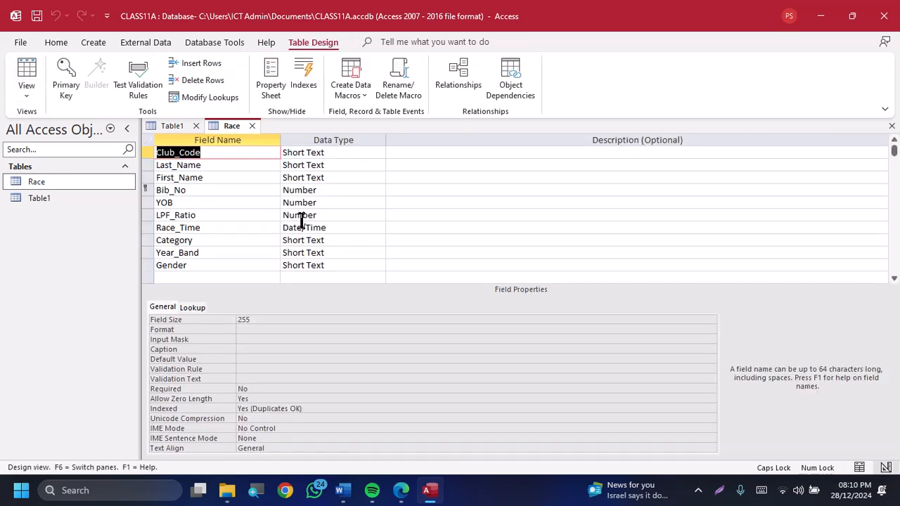
# Compare the field properties of Bib_No, YOB and LPF_Ratio with the decimal place requirements in the exam paper
pyautogui.hotkey('alt', 'Tab')
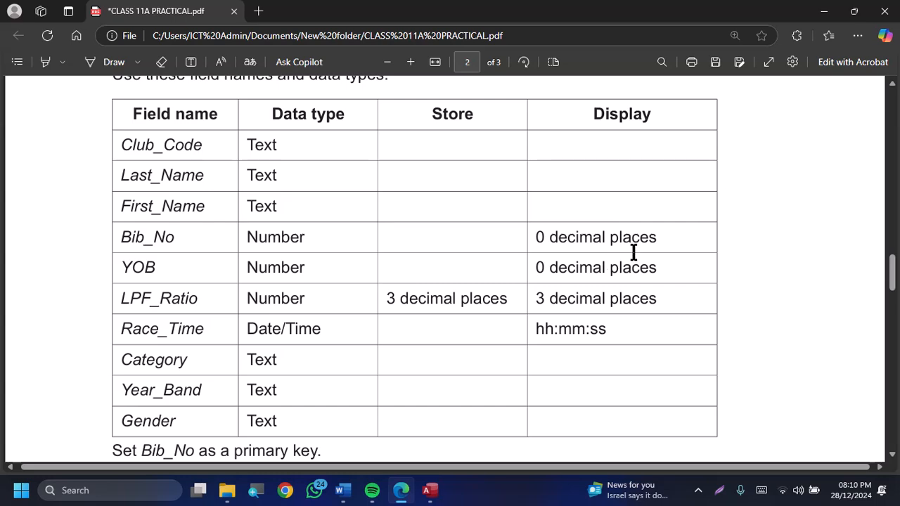
pyautogui.hotkey('alt', 'Tab')
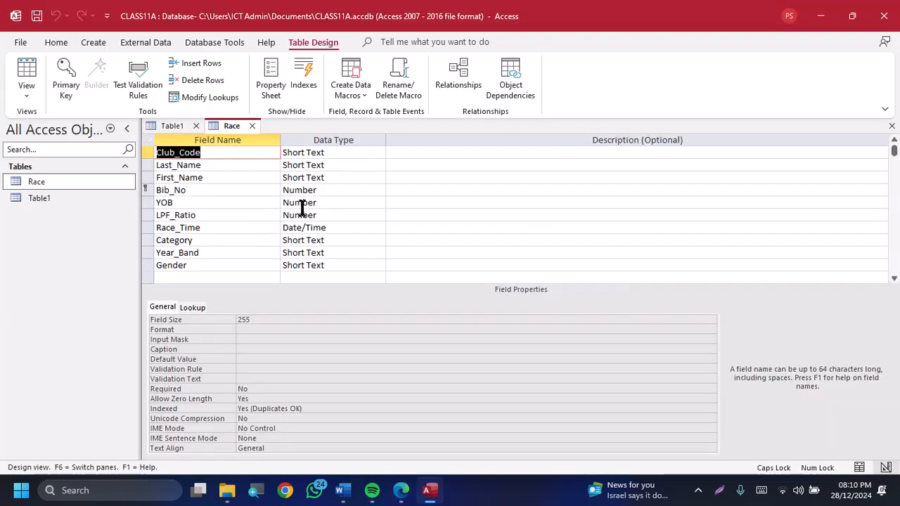
pyautogui.click(330, 191)
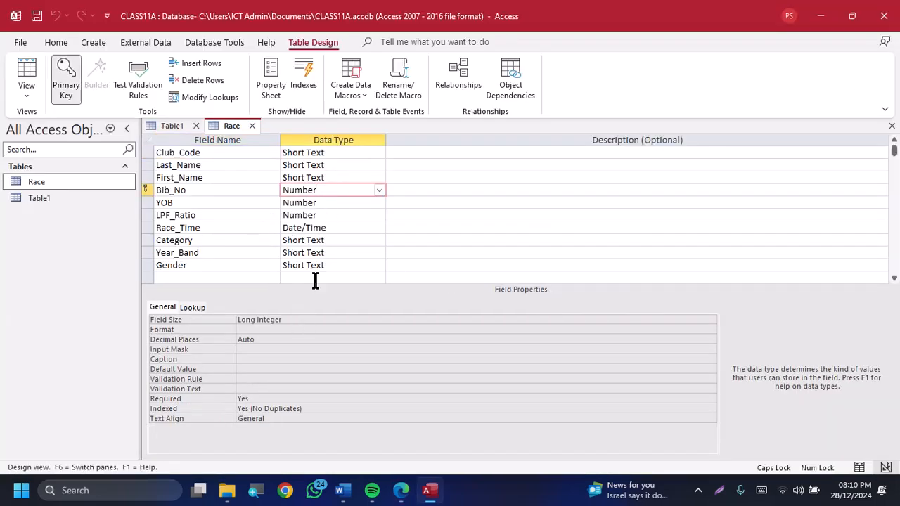
pyautogui.click(337, 203)
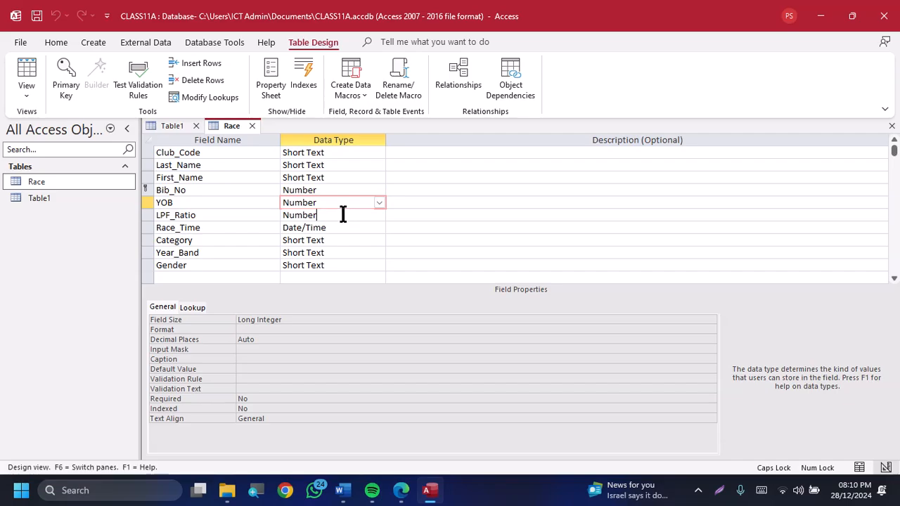
pyautogui.click(342, 214)
pyautogui.hotkey('alt', 'Tab')
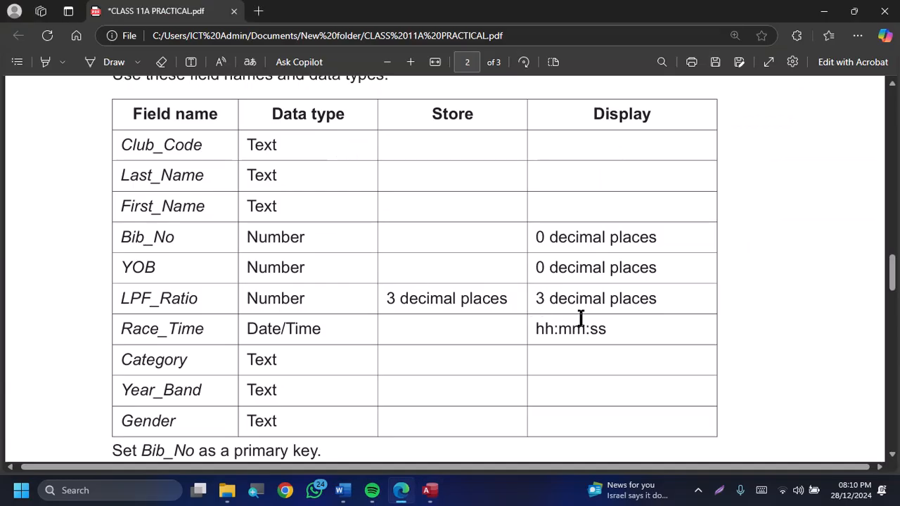
pyautogui.hotkey('alt', 'Tab')
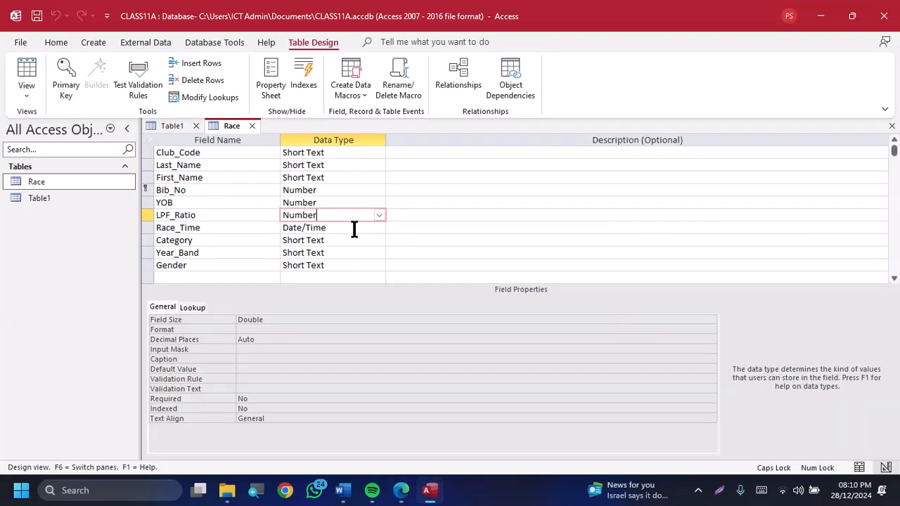
# Set the decimal places of the LPF_Ratio field to 2
pyautogui.click(285, 339)
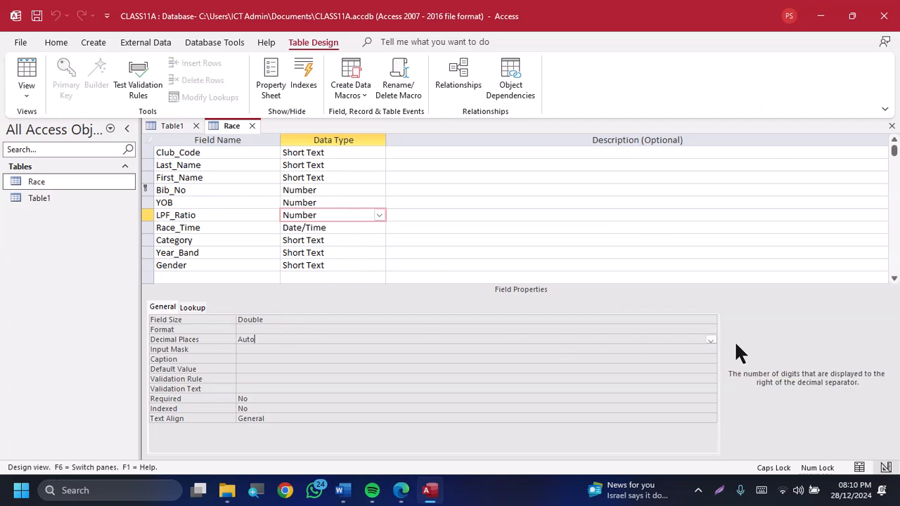
pyautogui.click(710, 340)
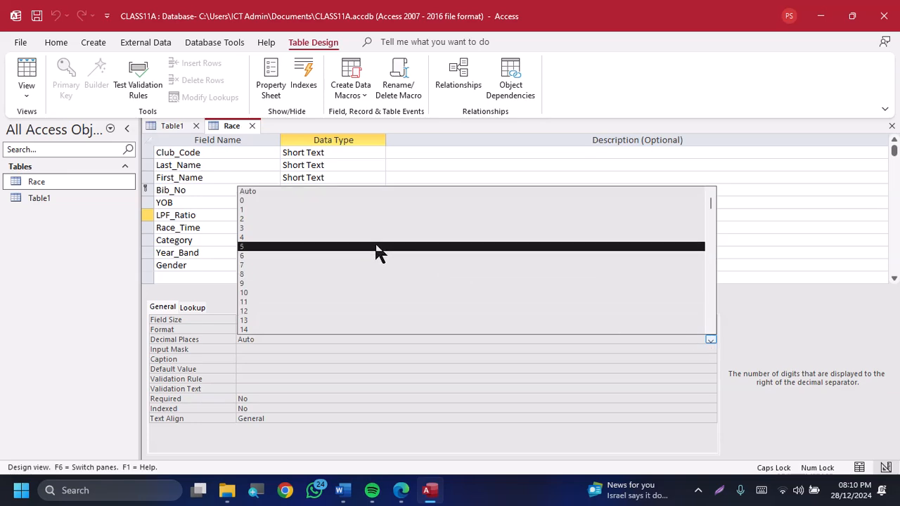
pyautogui.click(319, 222)
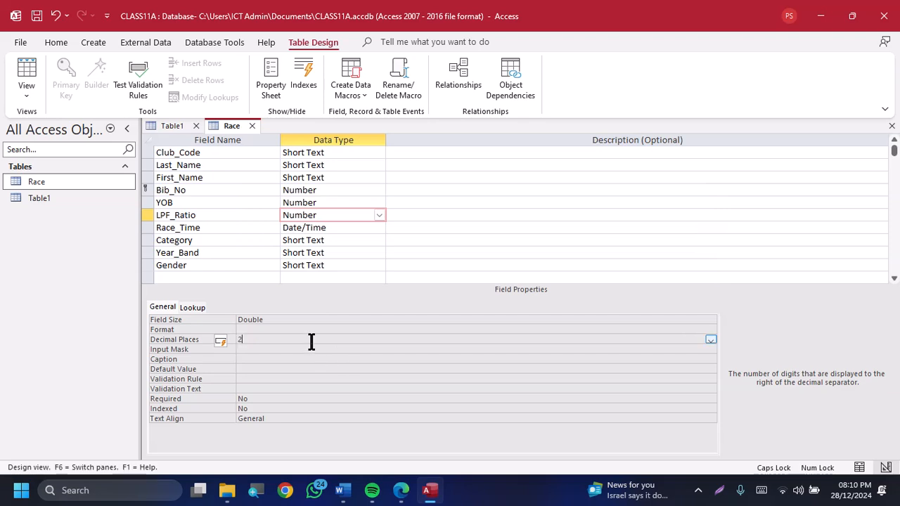
pyautogui.click(337, 267)
# Check the Race_Time display requirement in the exam paper and set the Race_Time field's format to Long Time
pyautogui.hotkey('alt', 'Tab')
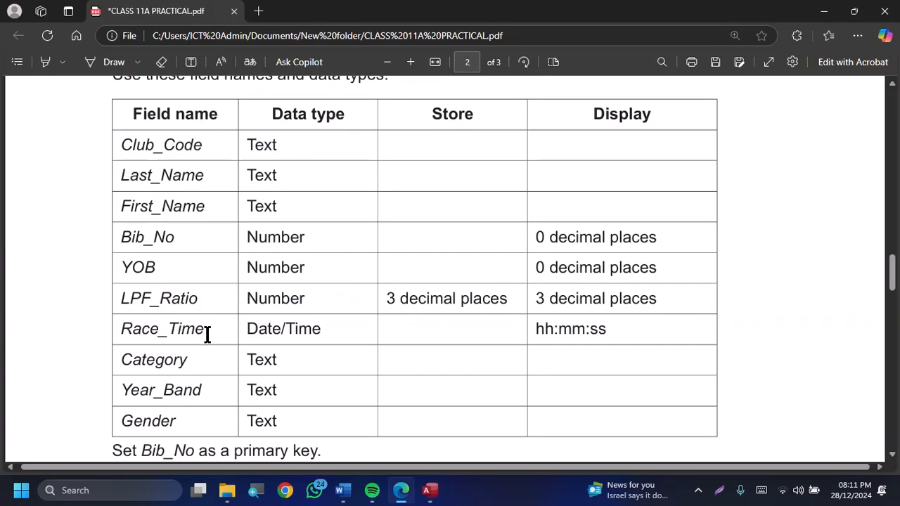
pyautogui.hotkey('alt', 'Tab')
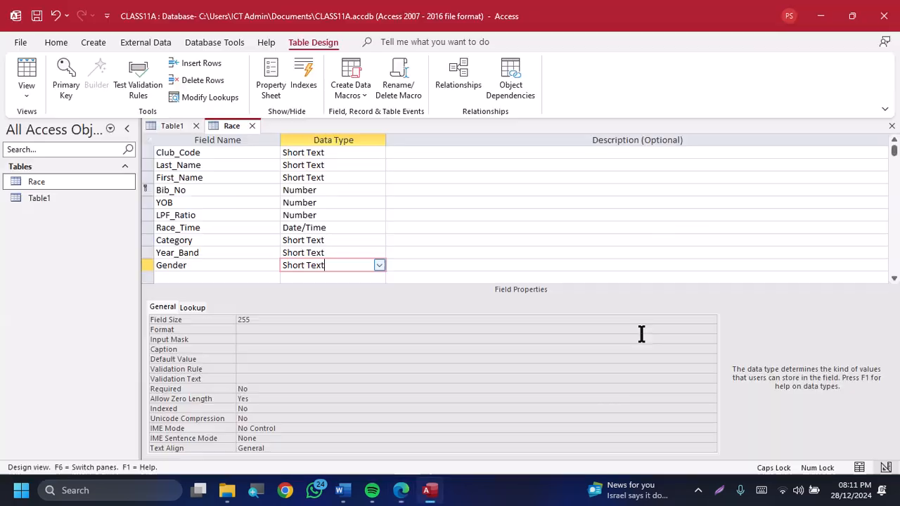
pyautogui.click(353, 225)
pyautogui.click(321, 318)
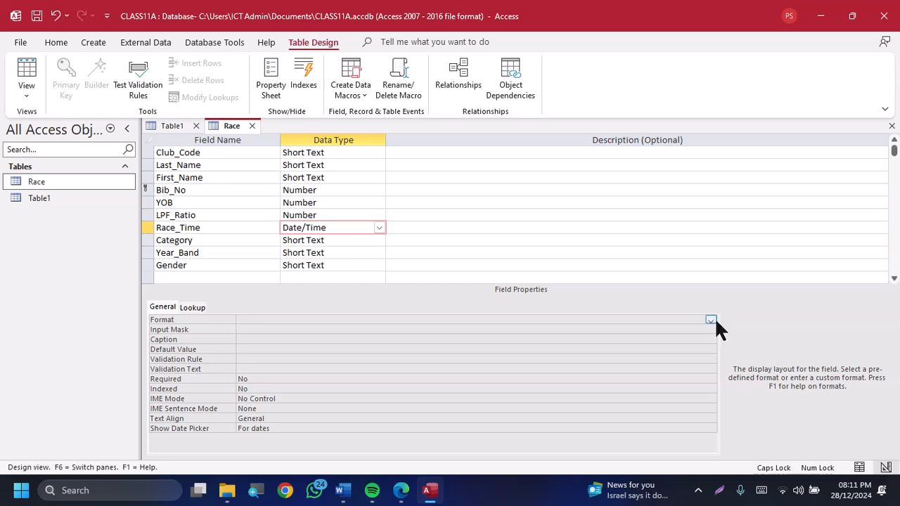
pyautogui.click(712, 321)
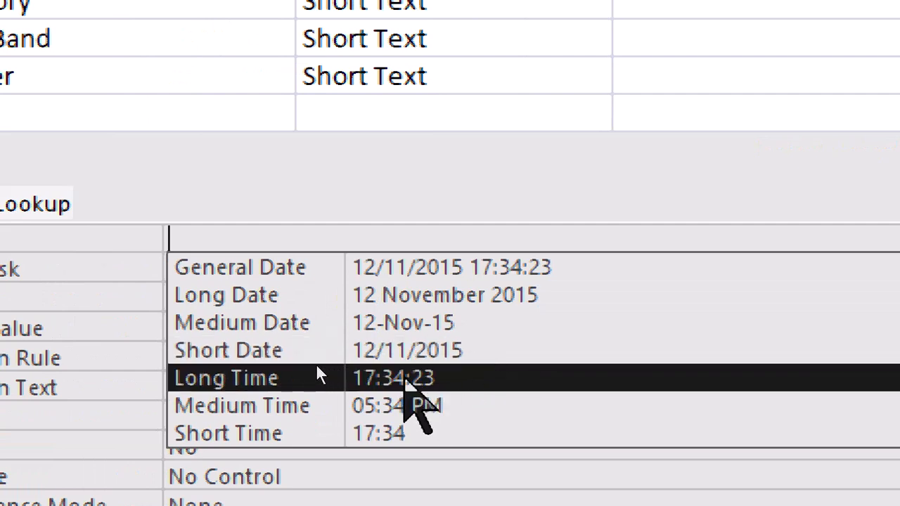
pyautogui.click(318, 376)
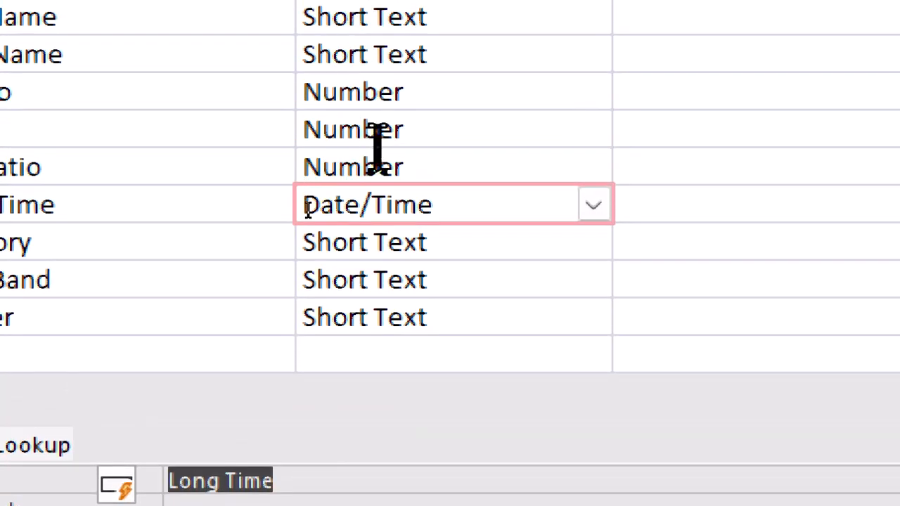
# Set the LPF_Ratio field to 3 decimal places, then save the Race table while switching to Datasheet View
pyautogui.click(388, 163)
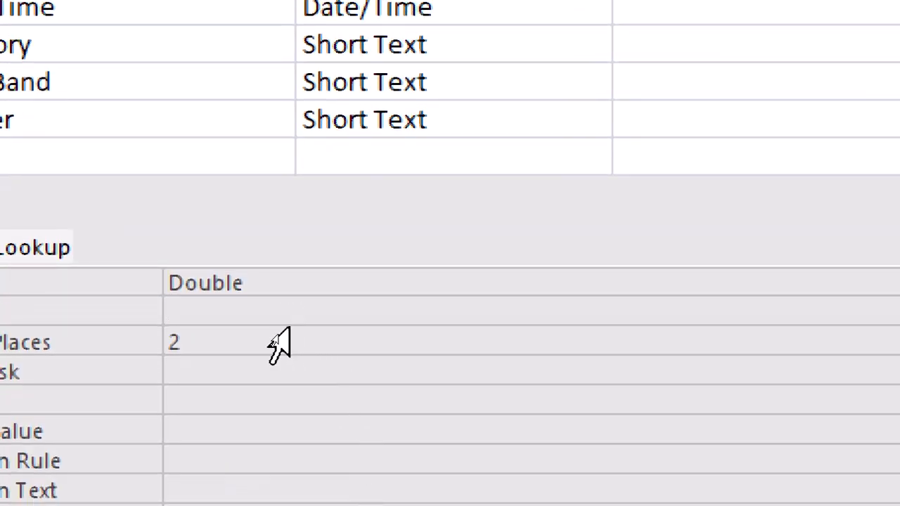
pyautogui.click(300, 345)
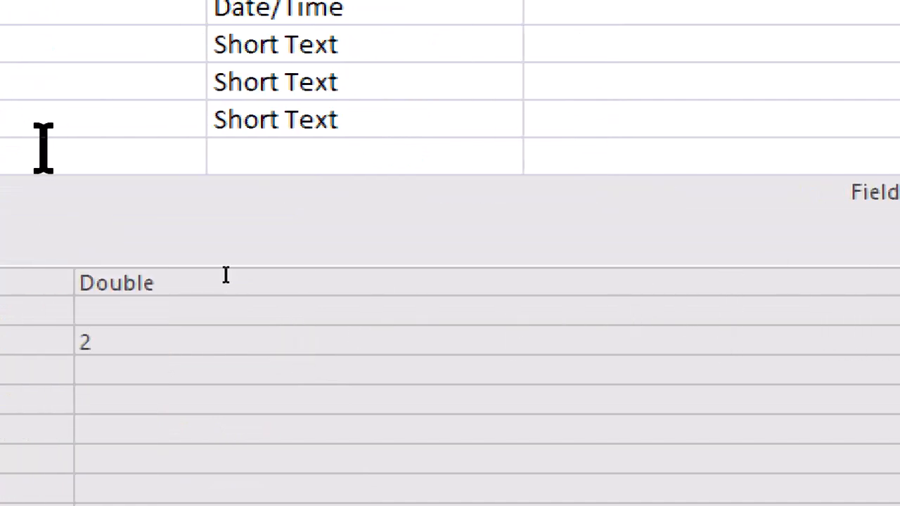
pyautogui.press('Return')
pyautogui.click(433, 233)
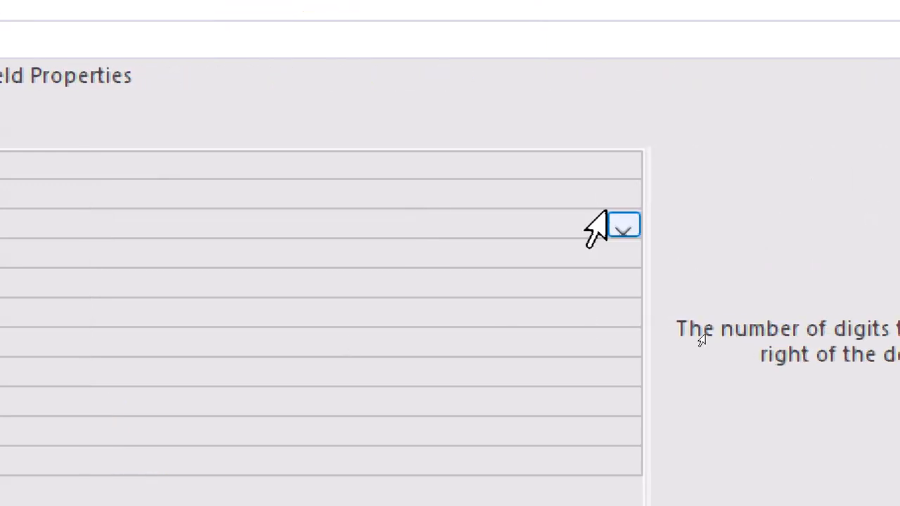
pyautogui.click(621, 228)
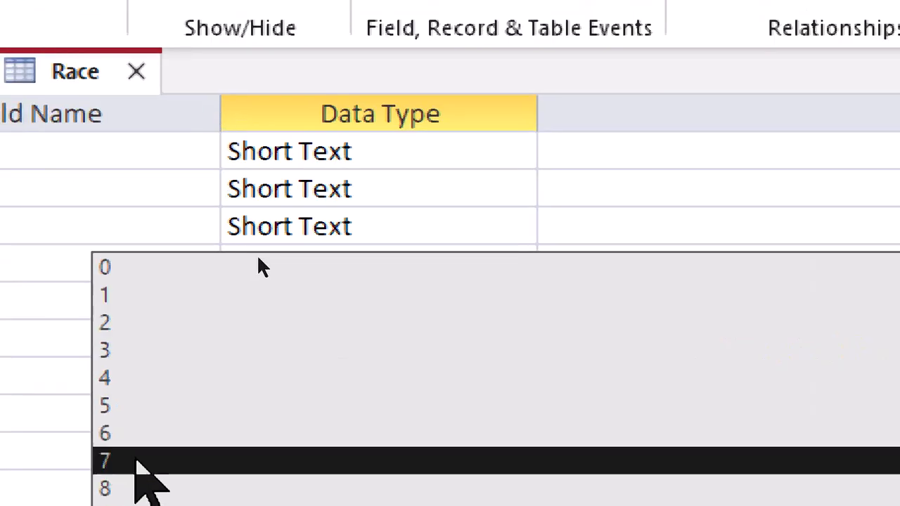
pyautogui.click(191, 329)
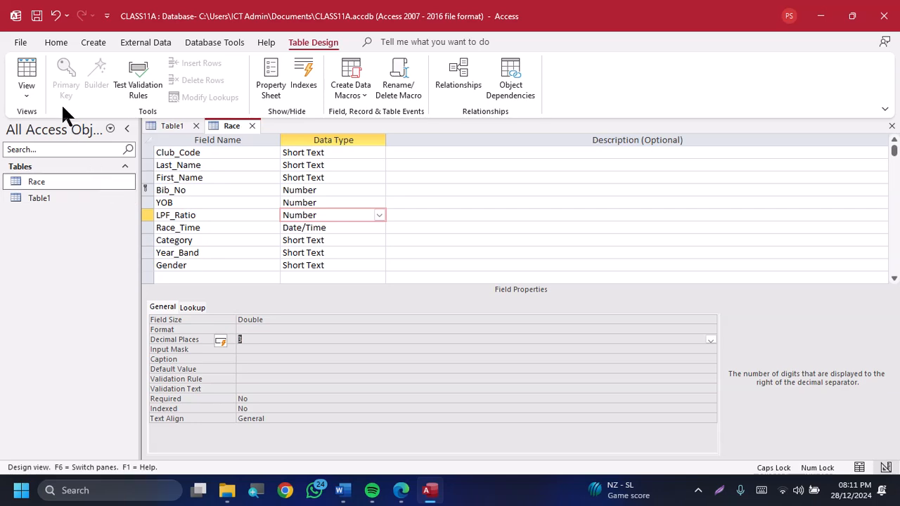
pyautogui.click(34, 79)
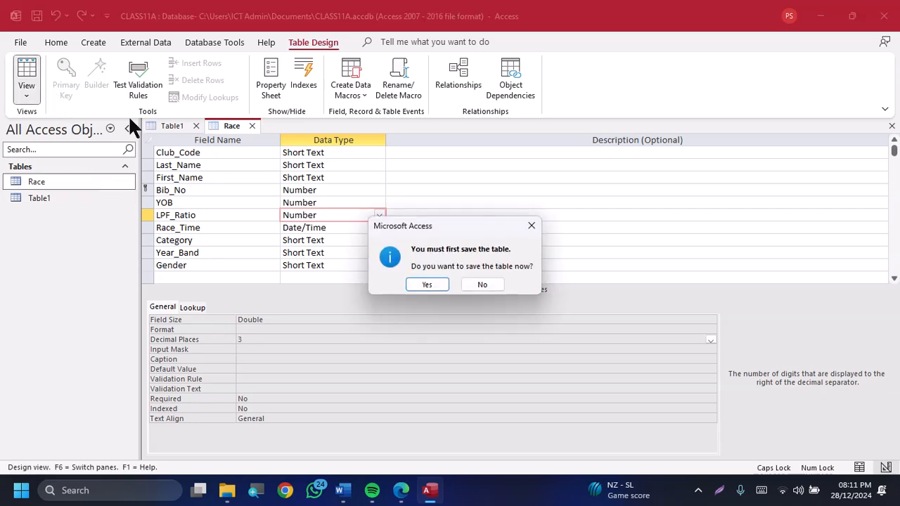
pyautogui.click(429, 284)
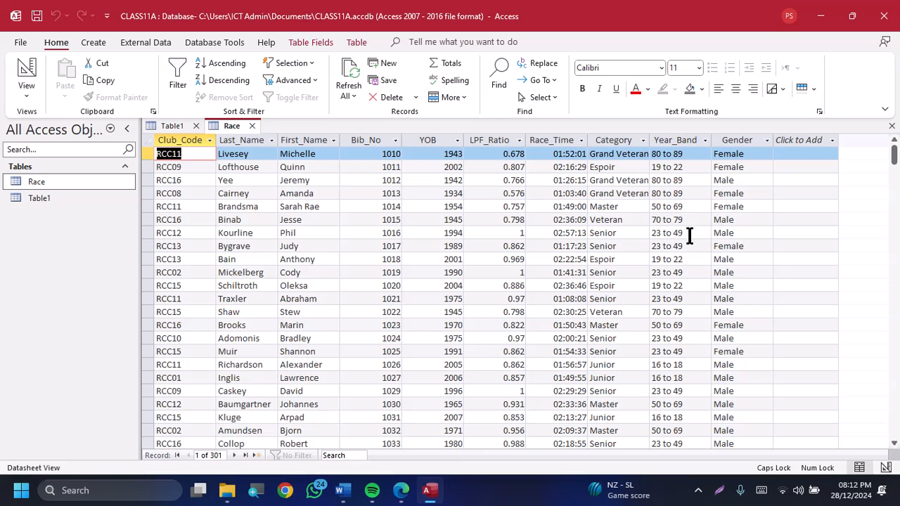
# Read the Evidence 1 screenshot instructions in the exam paper and reopen the Race table in Design View
pyautogui.hotkey('alt', 'Tab')
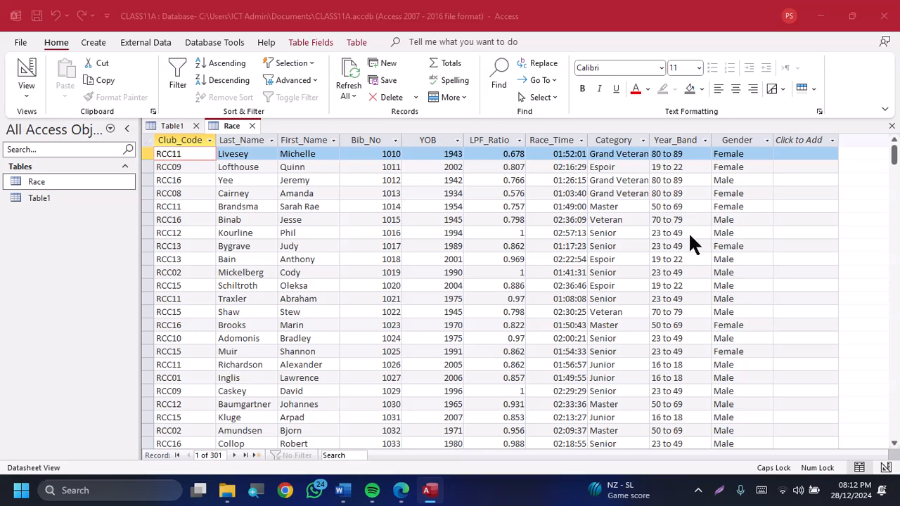
pyautogui.scroll(-5, 493, 303)
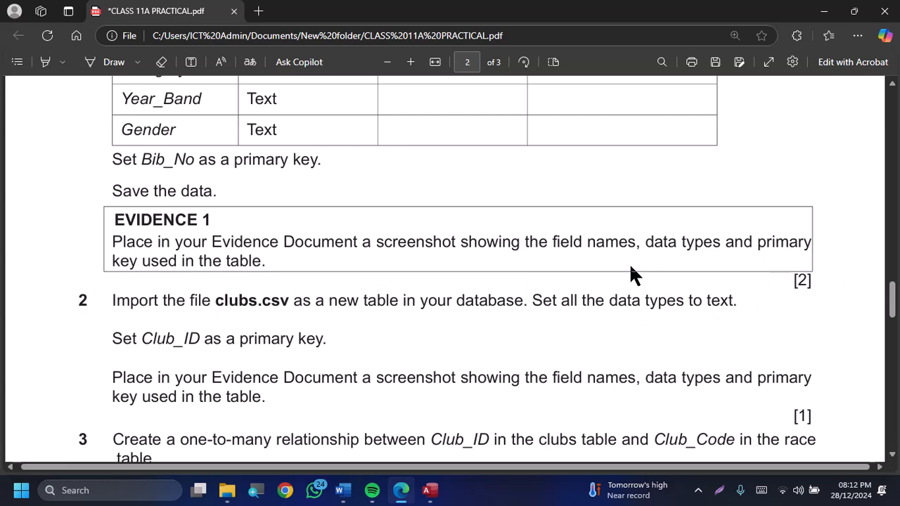
pyautogui.hotkey('alt', 'Tab')
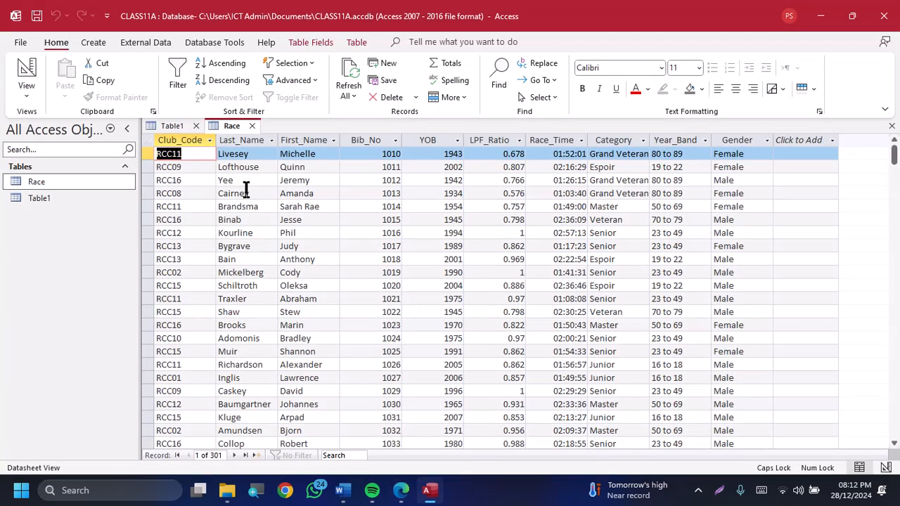
pyautogui.click(21, 72)
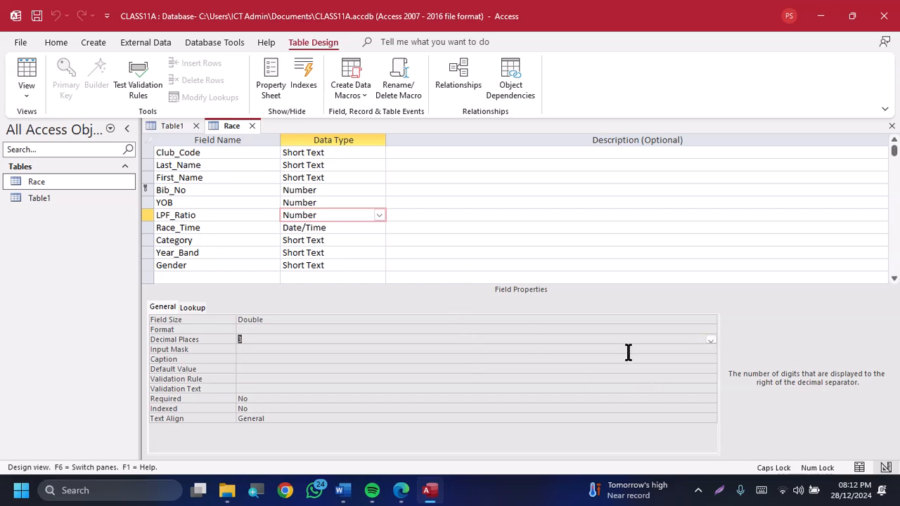
# Search Windows for the Snipping Tool and open it
pyautogui.press('super')
pyautogui.press('super')
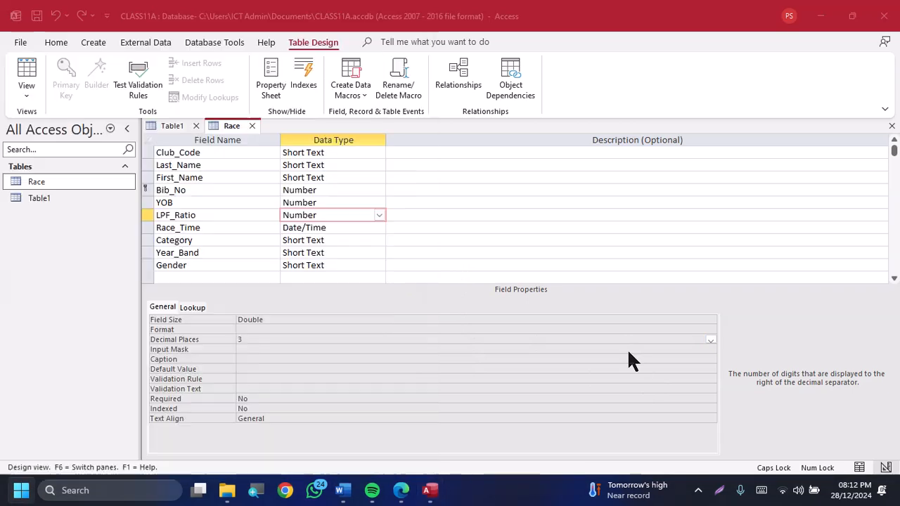
pyautogui.press('super')
pyautogui.write('SNIPPIN')
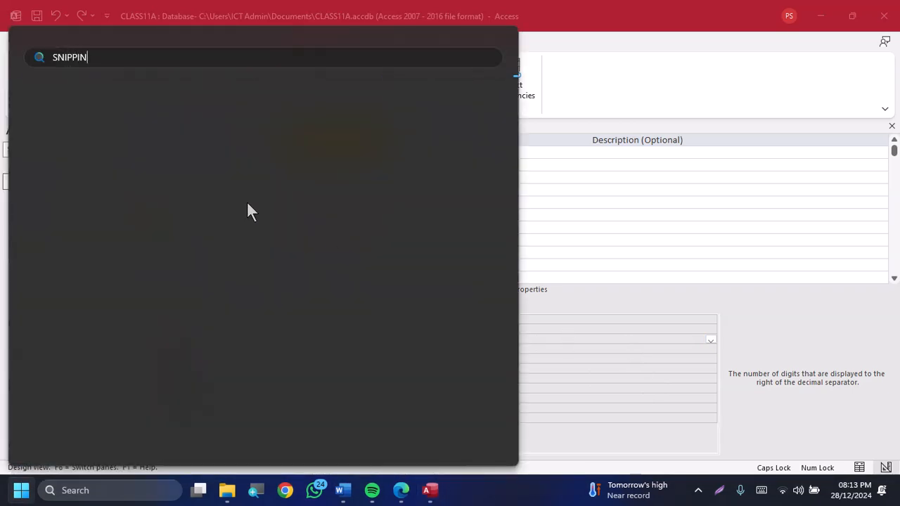
pyautogui.press('BackSpace')
pyautogui.press('BackSpace')
pyautogui.press('BackSpace')
pyautogui.press('BackSpace')
pyautogui.press('BackSpace')
pyautogui.press('BackSpace')
pyautogui.press('BackSpace')
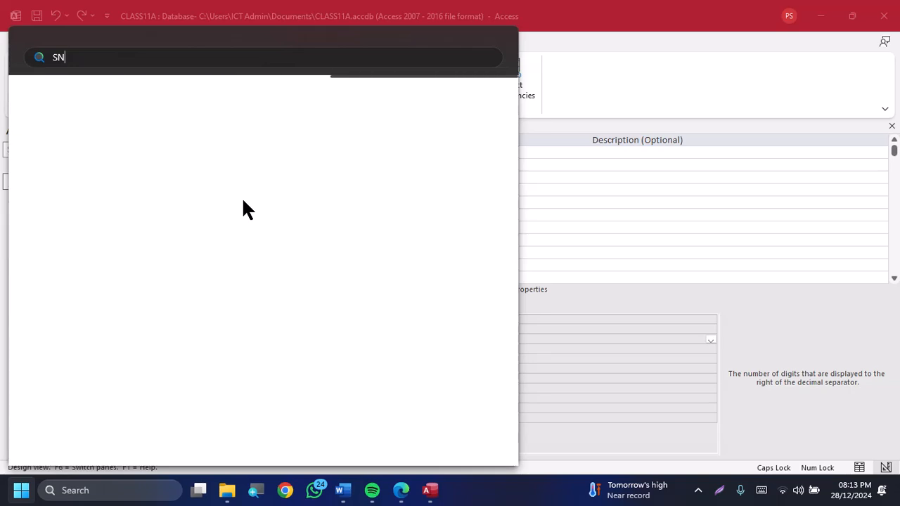
pyautogui.write('SNI')
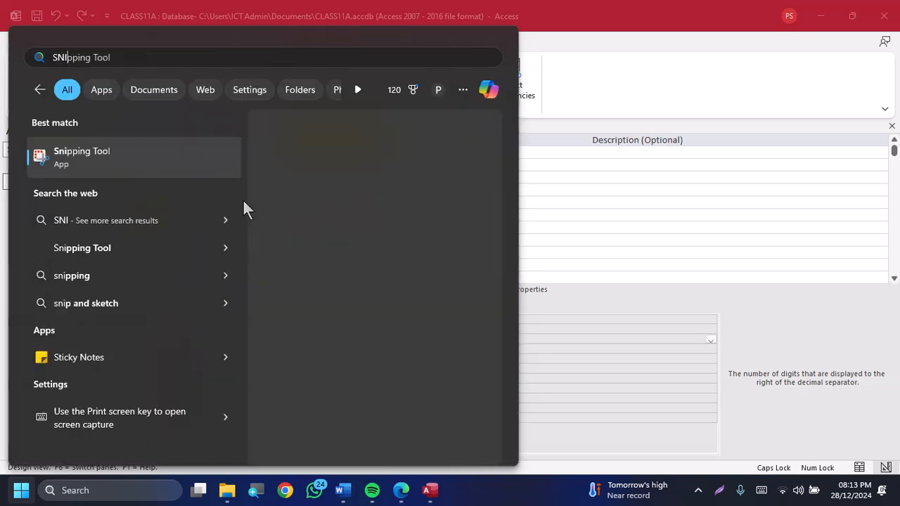
pyautogui.click(145, 167)
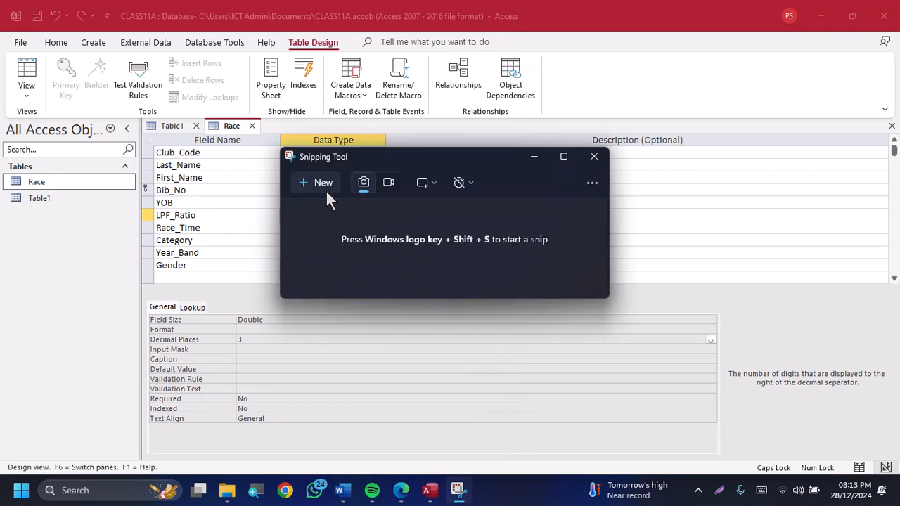
# Capture a rectangular snip of the Race table's field names, data types and primary key marker in Design View
pyautogui.click(317, 185)
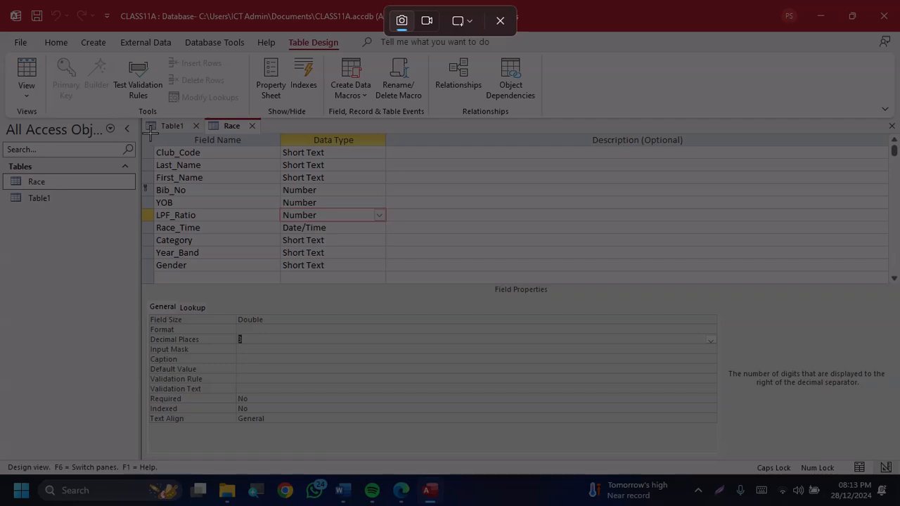
pyautogui.moveTo(135, 128); pyautogui.dragTo(409, 285)
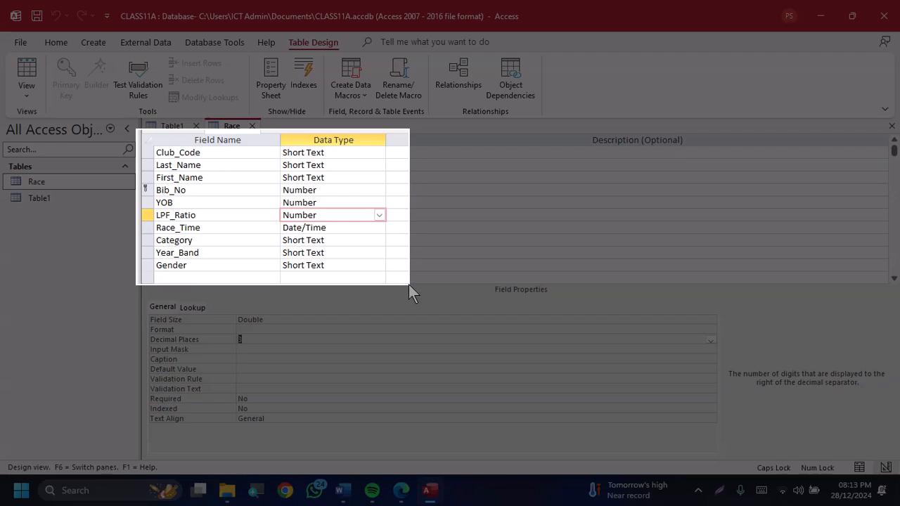
pyautogui.moveTo(409, 284); pyautogui.dragTo(408, 285)
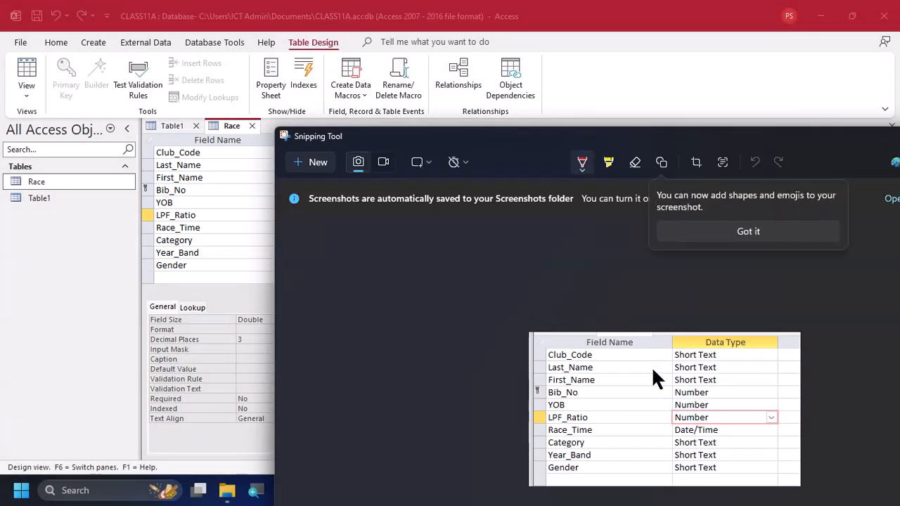
# Switch to EVIDENCE0001.docx in Word and paste the Race table snip under the Evidence 1 heading
pyautogui.hotkey('alt', 'Tab', 'Tab', 'Tab')
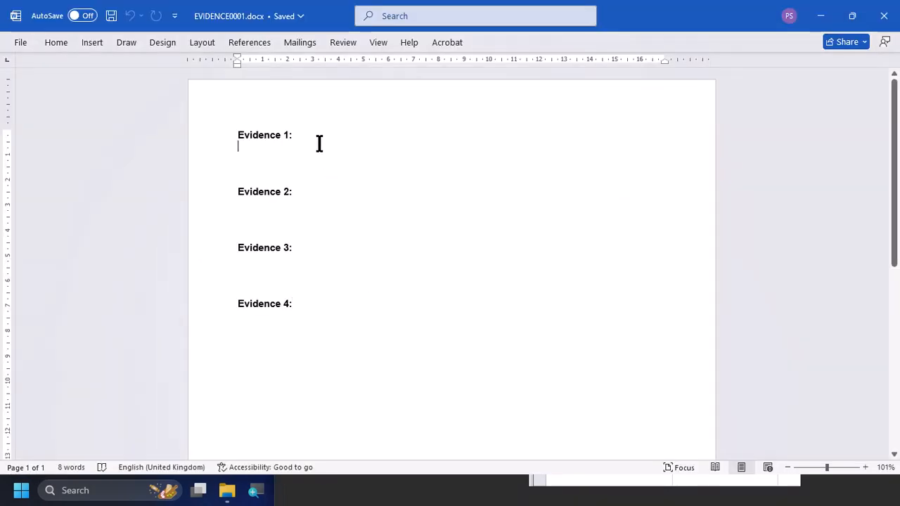
pyautogui.hotkey('ctrl', 'v')
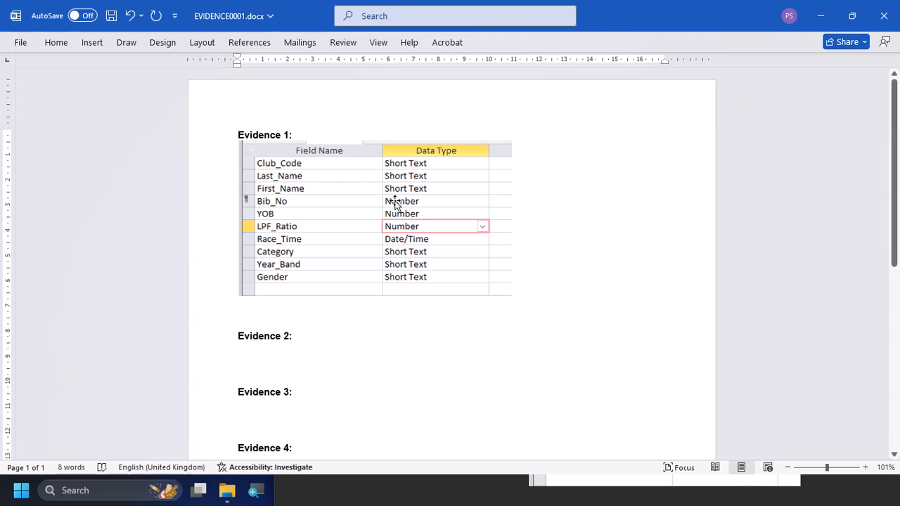
pyautogui.hotkey('alt', 'Tab')
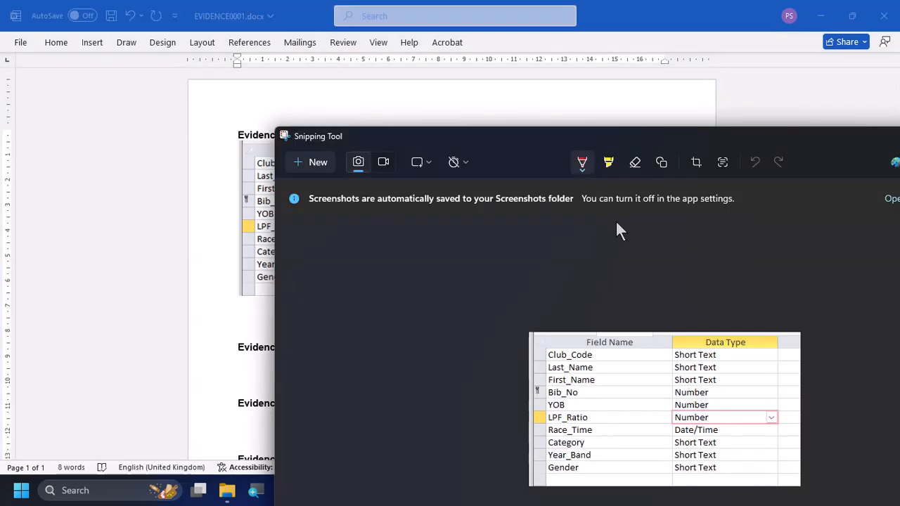
pyautogui.hotkey('alt', 'Tab')
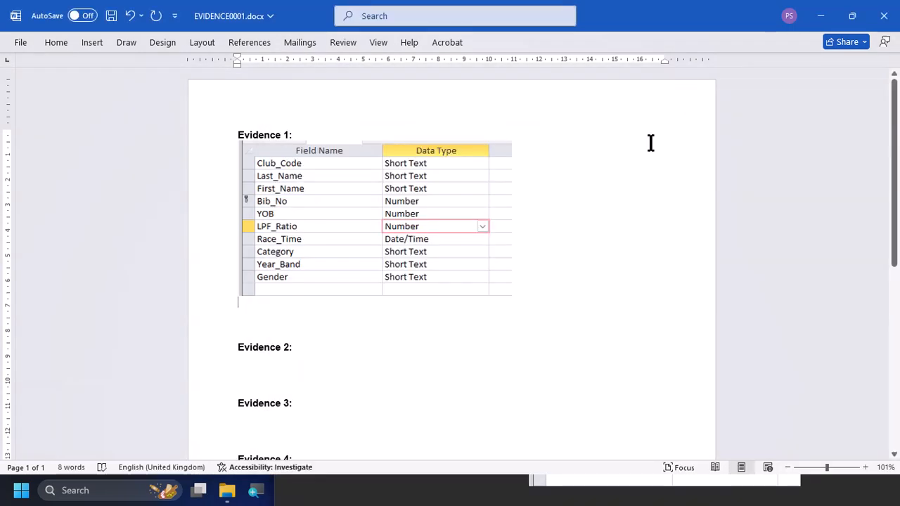
# Switch the Race table in Access to Datasheet View and read the clubs.csv import instructions in the exam paper PDF
pyautogui.hotkey('alt', 'Tab')
pyautogui.press('Tab')
pyautogui.click(650, 139)
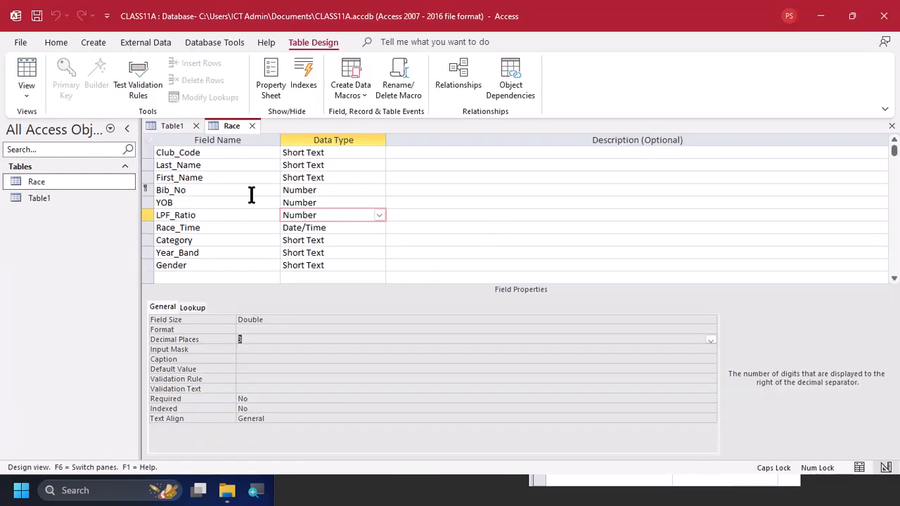
pyautogui.click(35, 70)
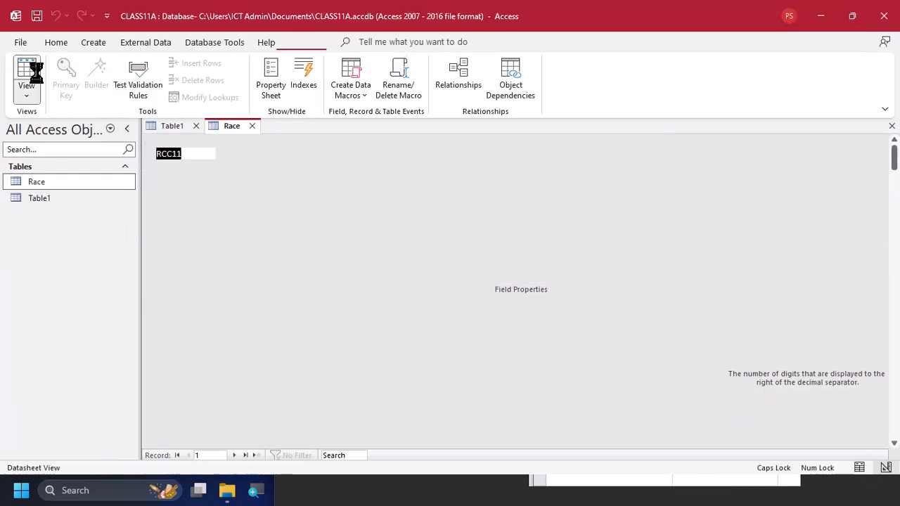
pyautogui.hotkey('alt', 'Tab')
pyautogui.press('Tab')
pyautogui.press('Tab')
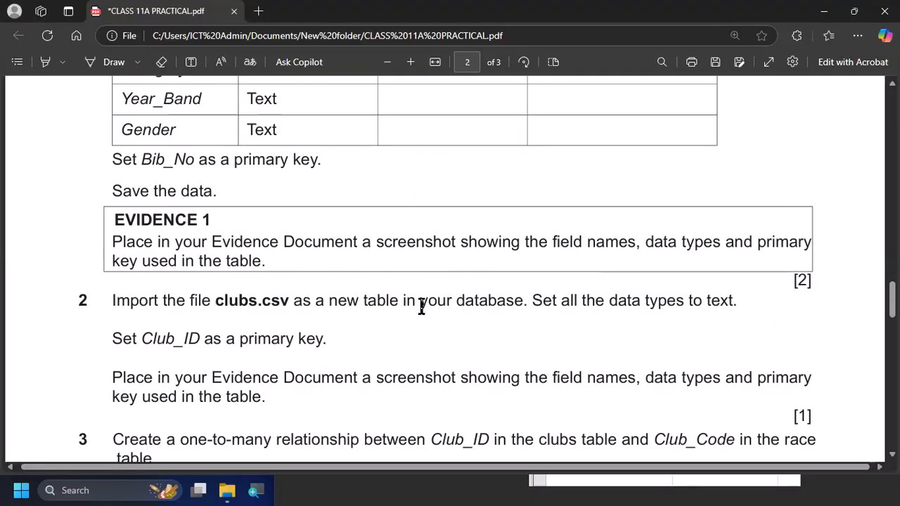
pyautogui.scroll(-2, 322, 284)
pyautogui.scroll(-1, 322, 284)
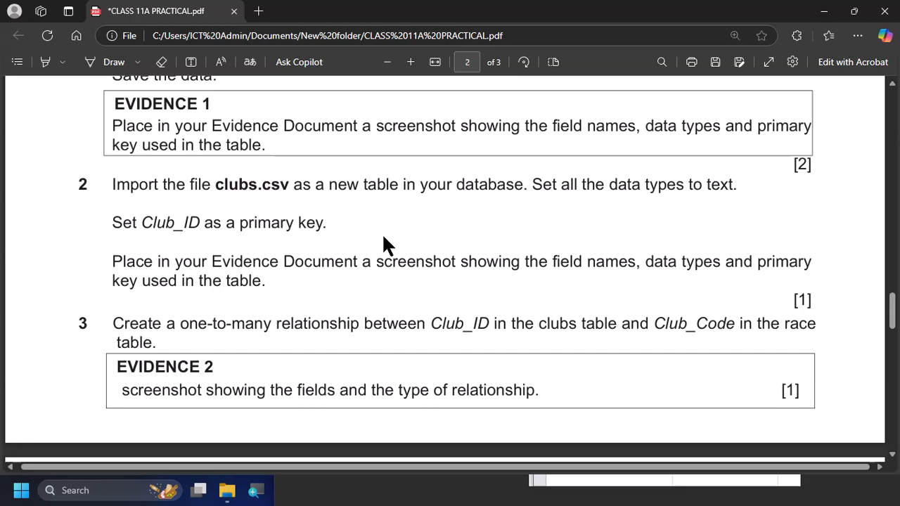
# Return to Access and start a text file import of clubs.csv from the 11A SOURCE FILES folder into a new table
pyautogui.hotkey('alt', 'Tab')
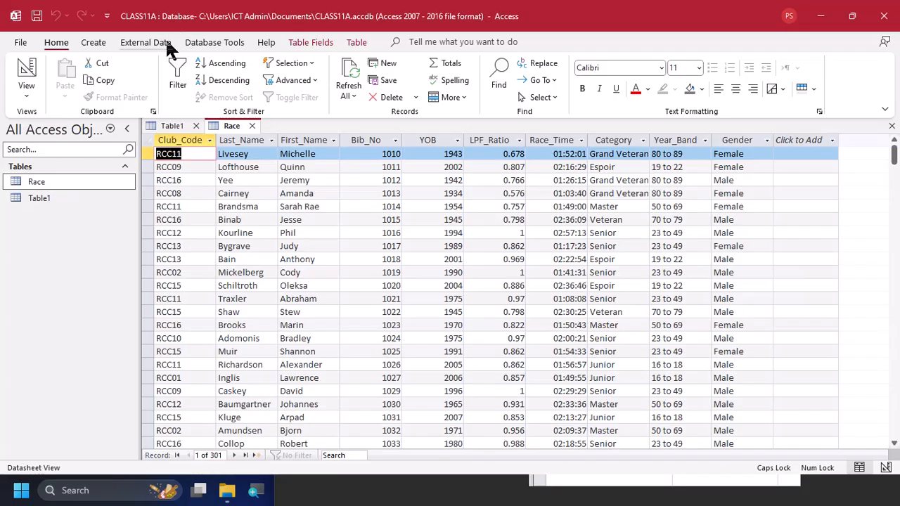
pyautogui.click(141, 43)
pyautogui.click(44, 70)
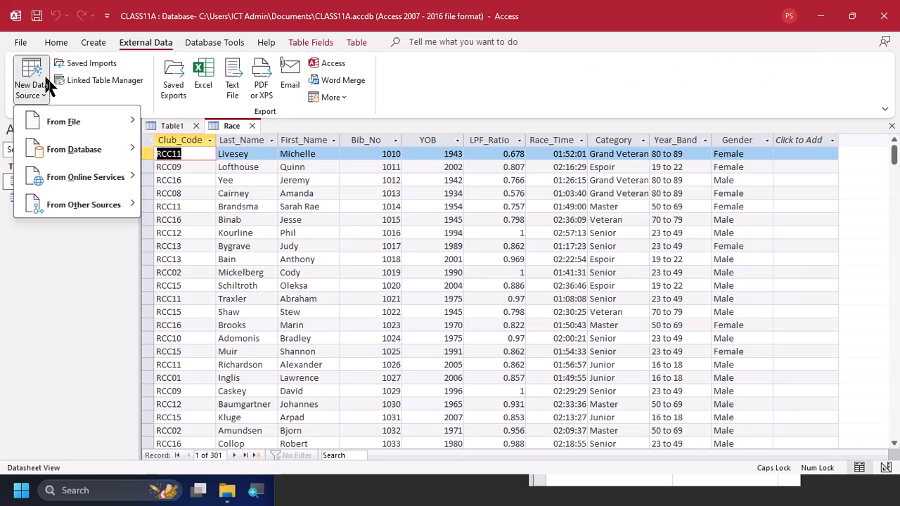
pyautogui.moveTo(61, 120)
pyautogui.click(189, 205)
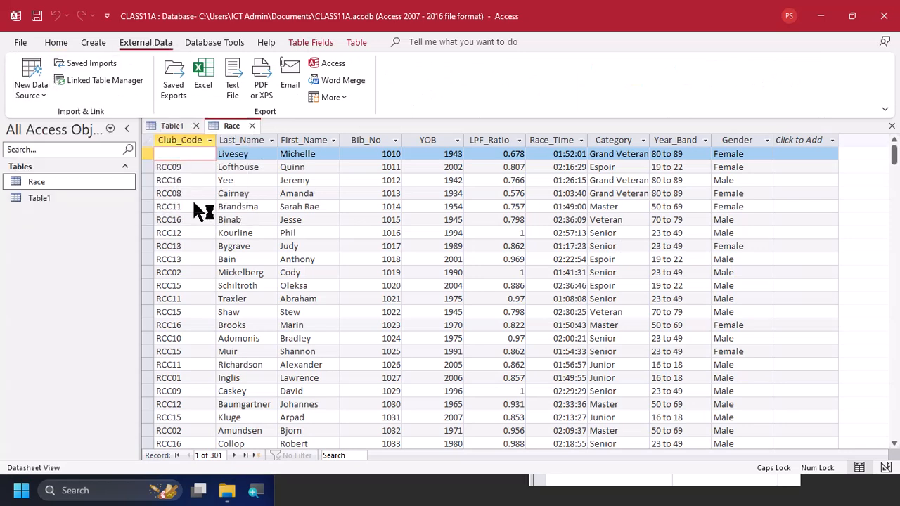
pyautogui.click(639, 150)
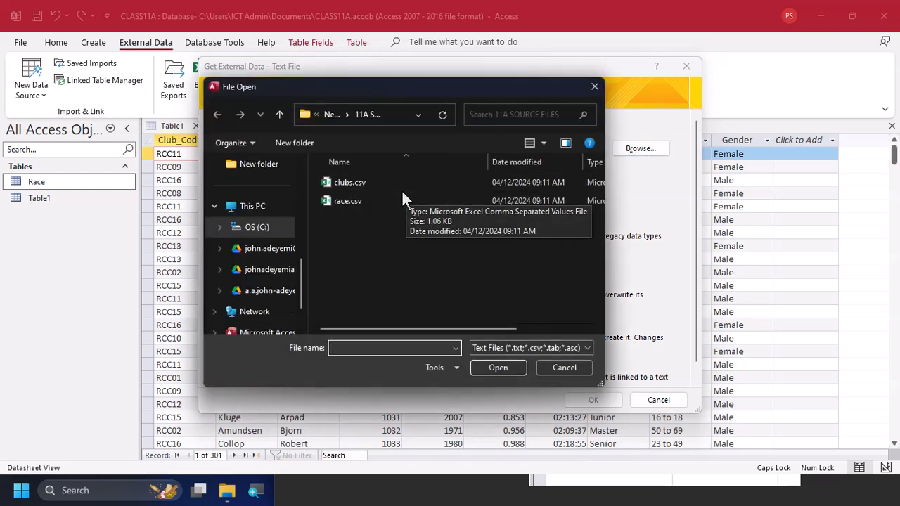
pyautogui.click(397, 187)
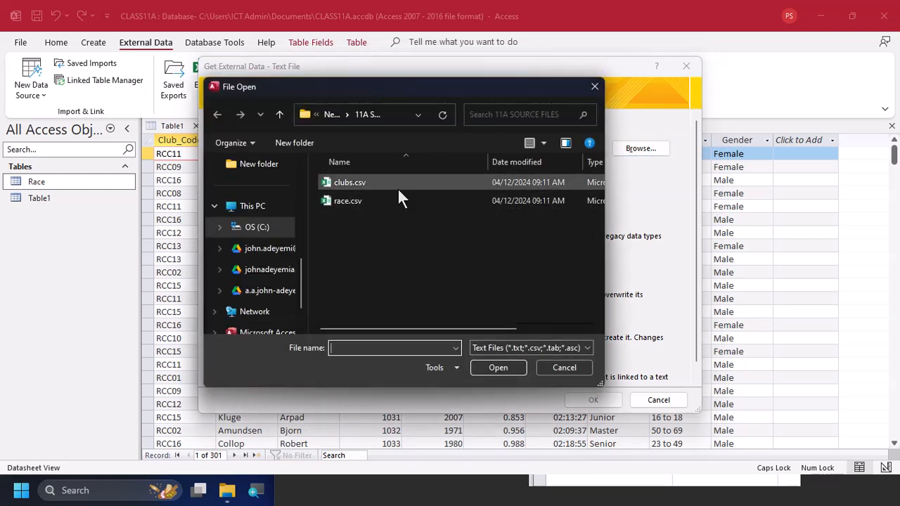
pyautogui.click(488, 368)
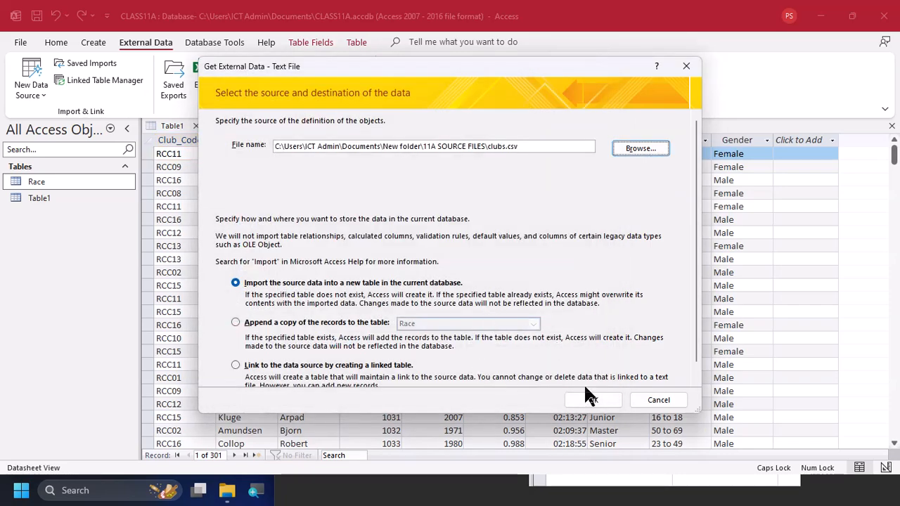
pyautogui.click(592, 400)
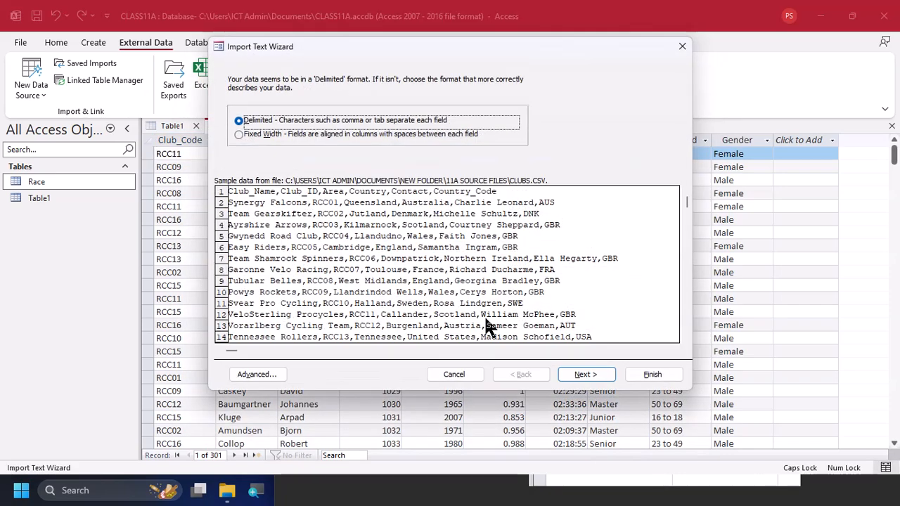
# Accept the delimited format with comma as the separator and mark the first row as containing field names
pyautogui.click(574, 373)
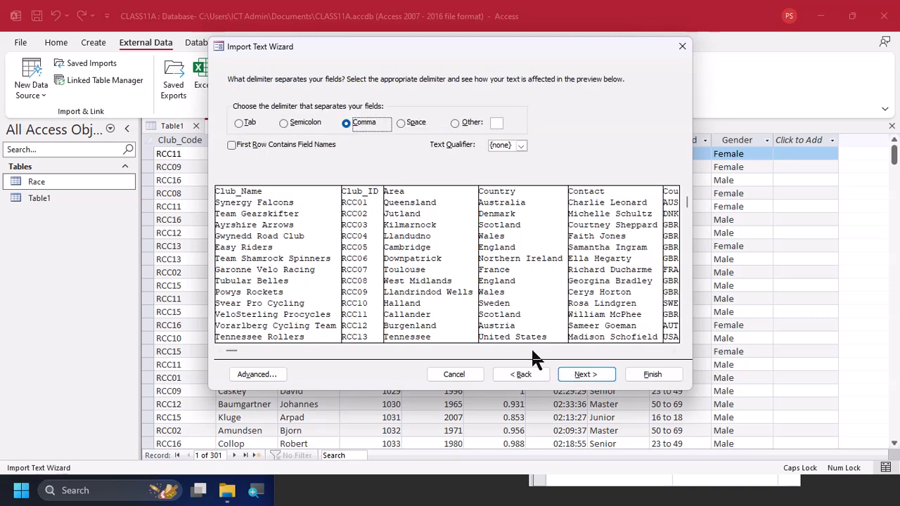
pyautogui.click(311, 144)
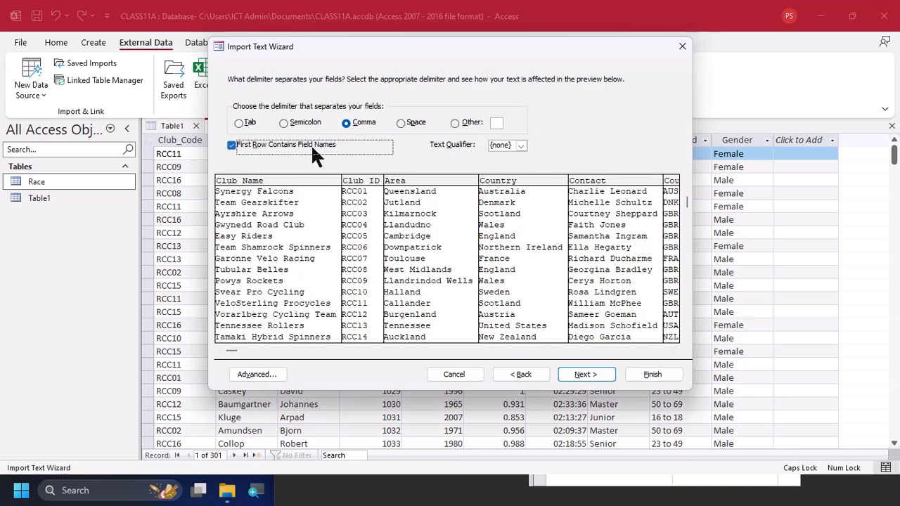
pyautogui.click(601, 372)
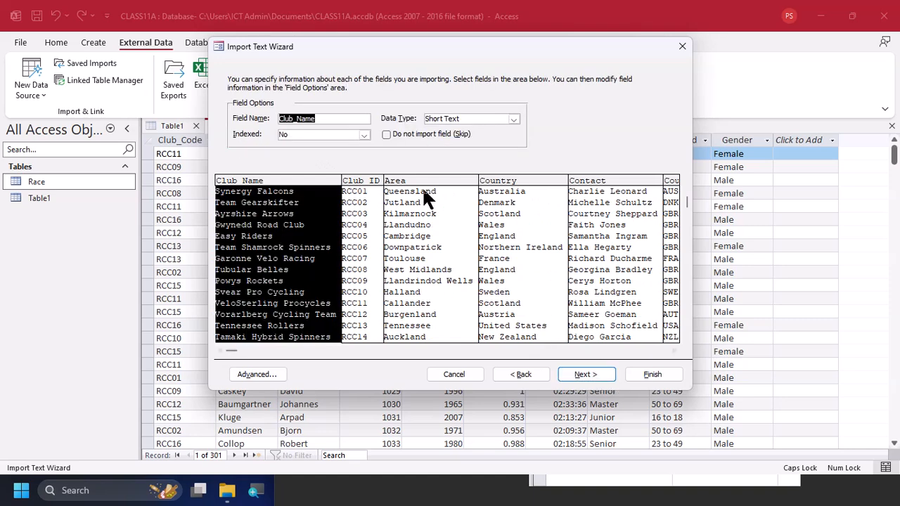
# Check the data type of each imported field from Club_ID across to Country_Code
pyautogui.click(364, 230)
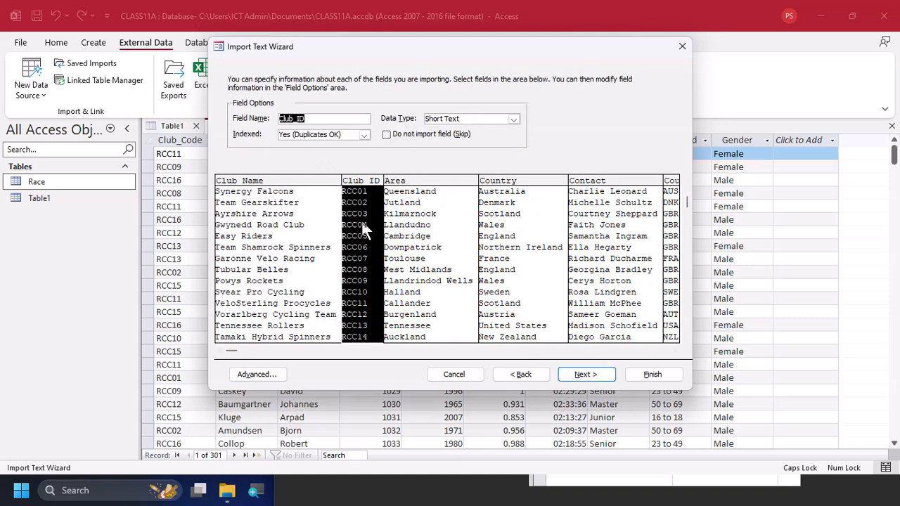
pyautogui.click(437, 211)
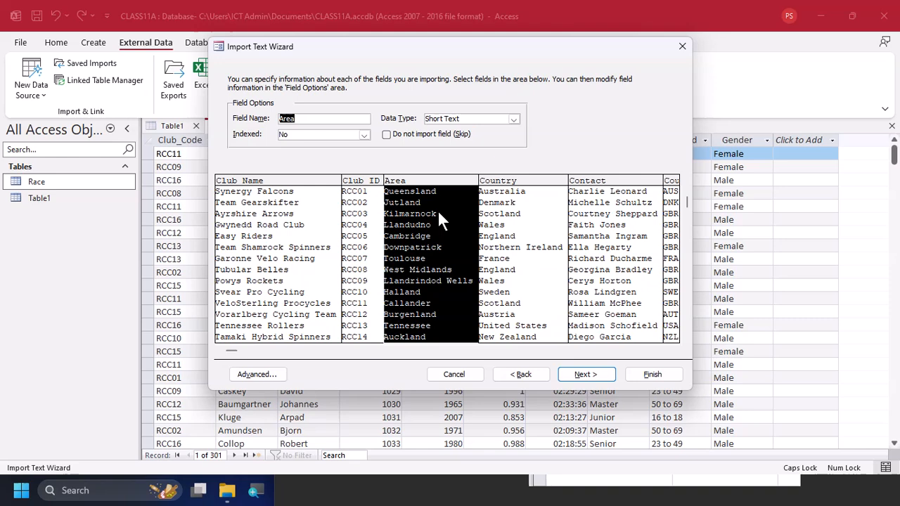
pyautogui.click(515, 226)
pyautogui.click(606, 232)
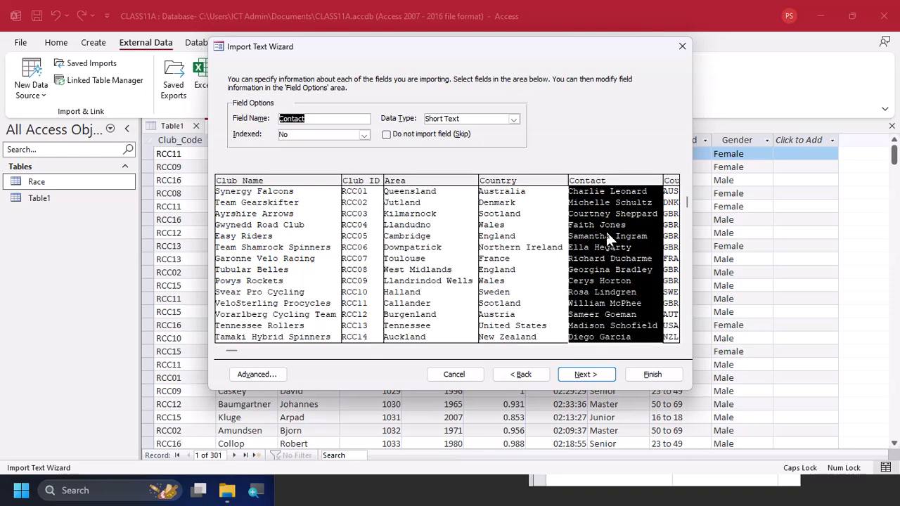
pyautogui.click(654, 351)
pyautogui.click(654, 351)
pyautogui.click(654, 351)
pyautogui.click(654, 350)
pyautogui.click(654, 351)
pyautogui.click(641, 272)
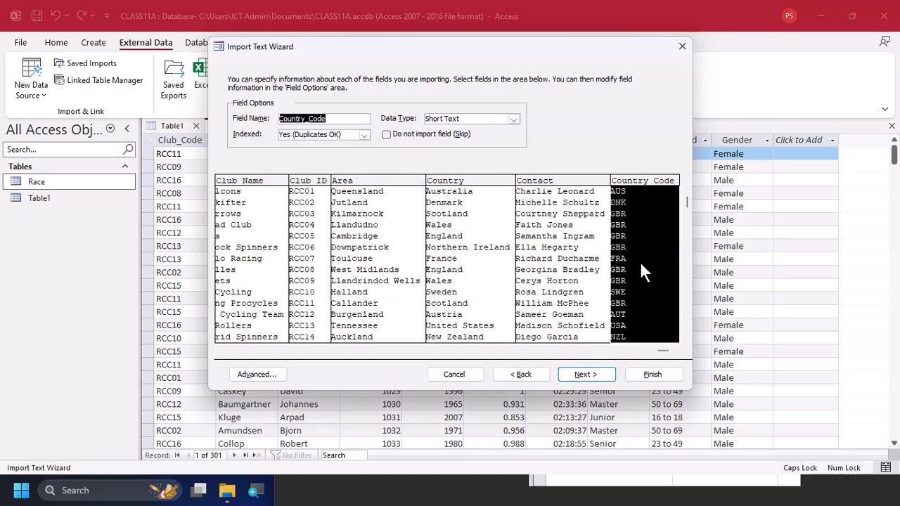
# Choose Club_ID as the primary key and finish importing the data into a table named Clubs
pyautogui.click(583, 374)
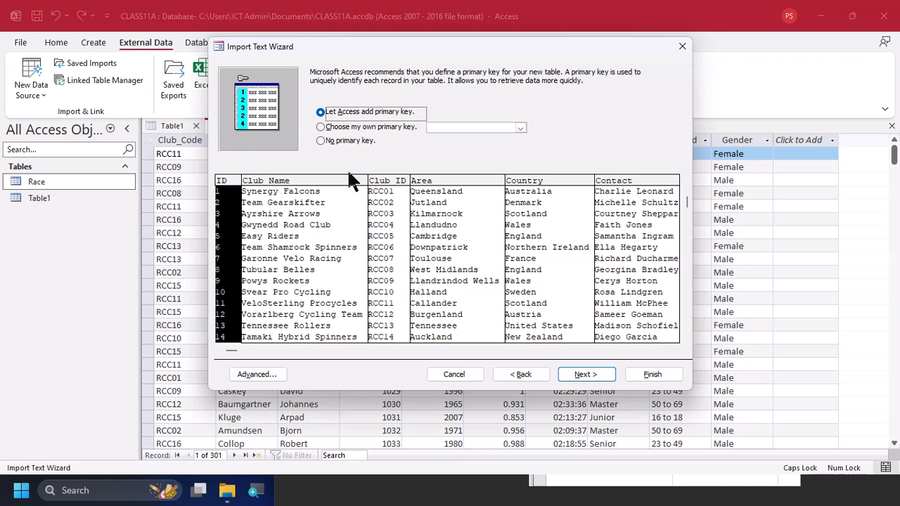
pyautogui.click(359, 127)
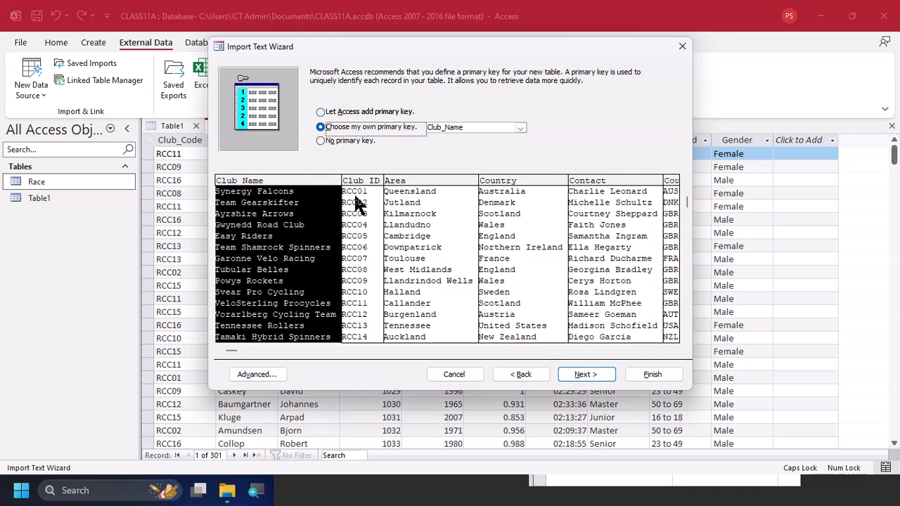
pyautogui.click(365, 227)
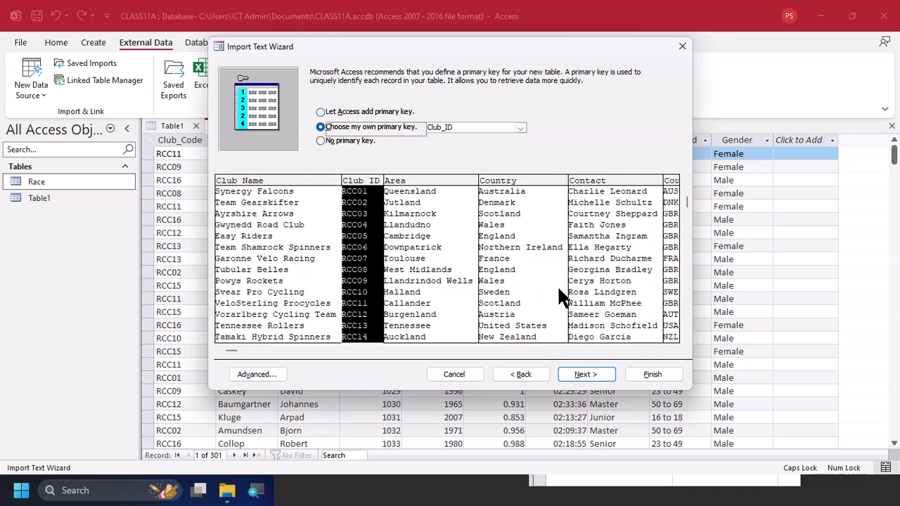
pyautogui.click(595, 377)
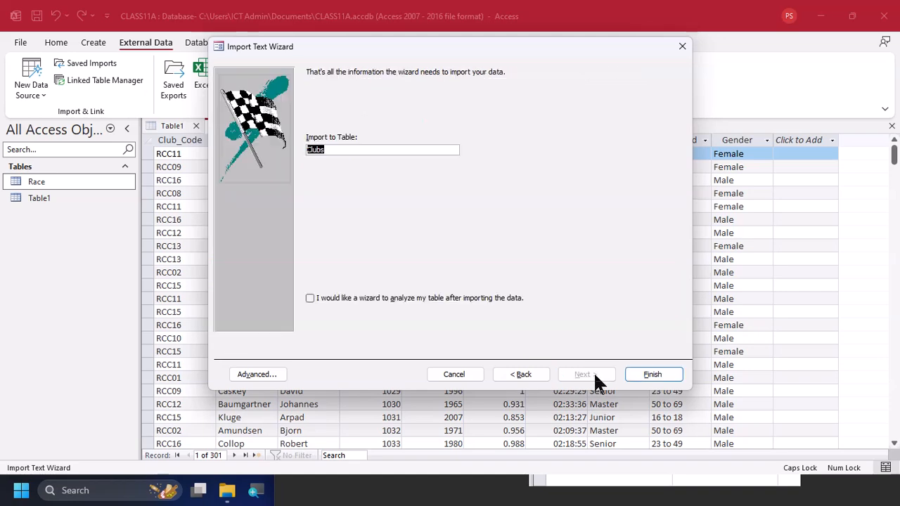
pyautogui.click(637, 374)
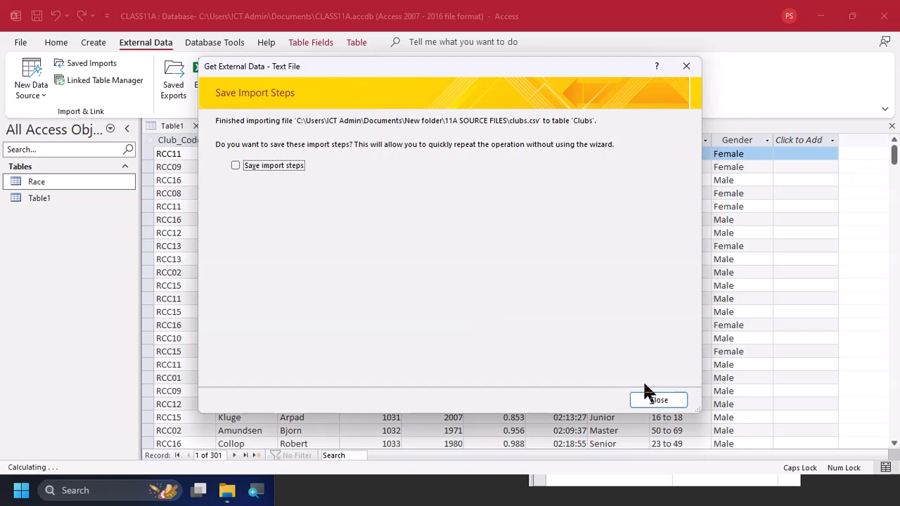
# Finish the clubs.csv import without saving the import steps and open the Clubs table
pyautogui.click(657, 399)
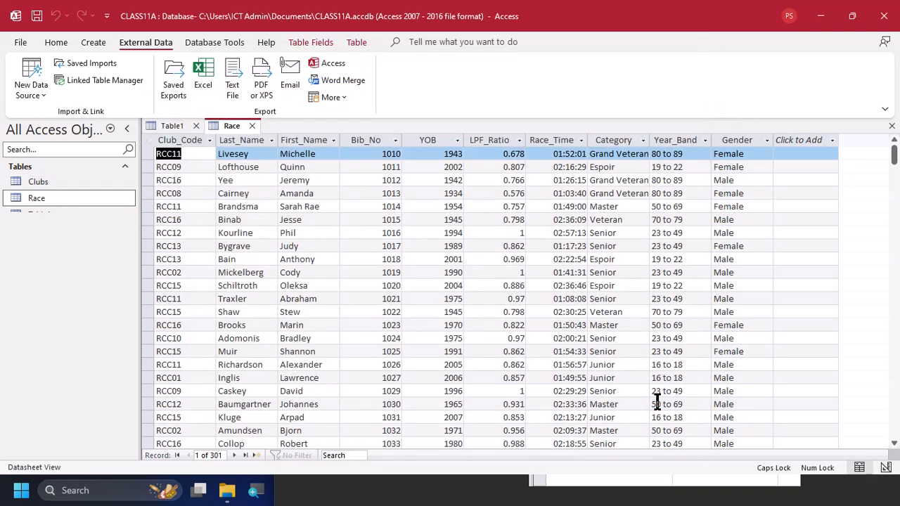
pyautogui.doubleClick(85, 184)
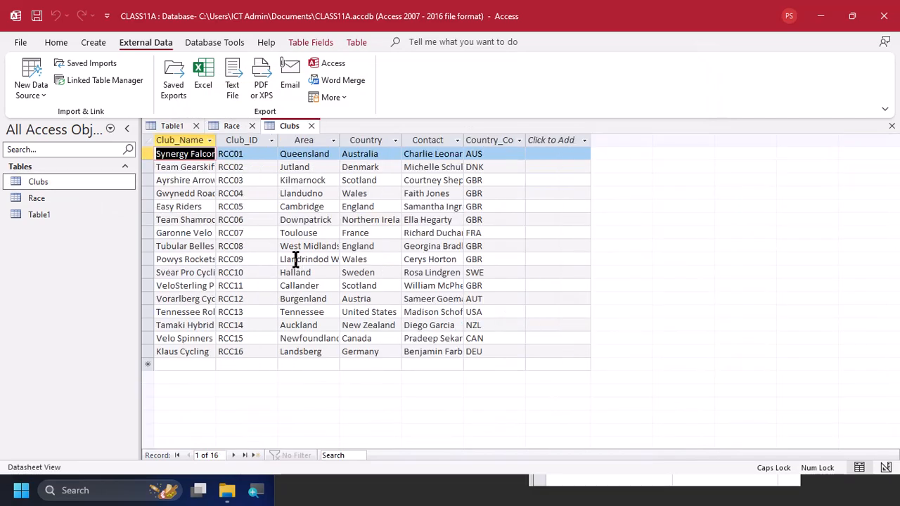
# Check task 2 in the practical PDF, and return to Access to show the Clubs table in Design View
pyautogui.hotkey('alt', 'Tab')
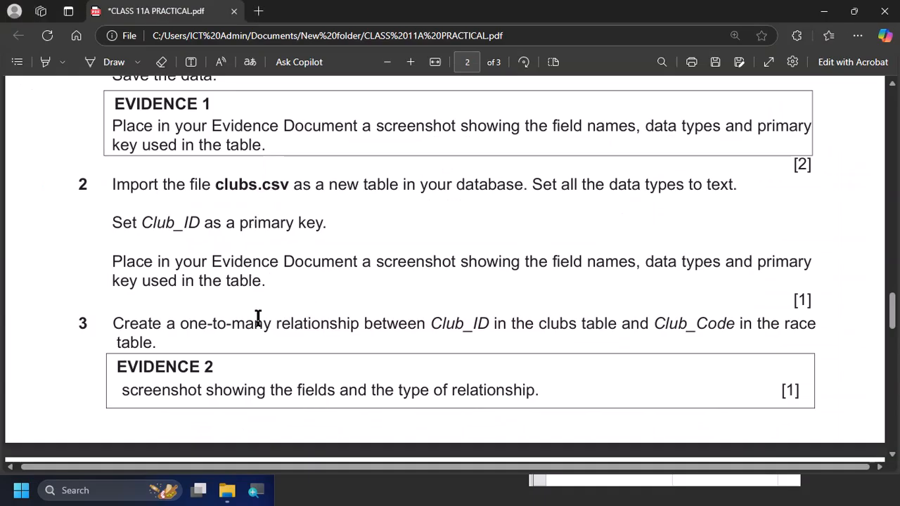
pyautogui.scroll(-1, 258, 319)
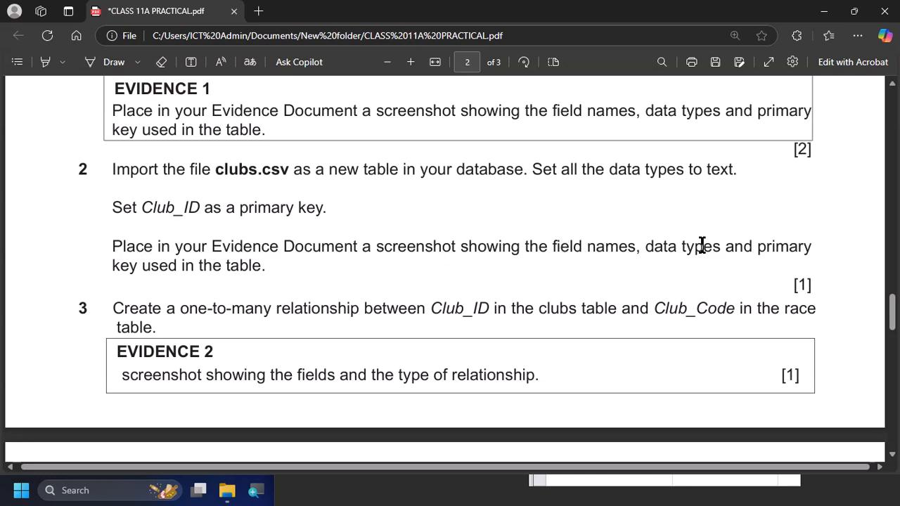
pyautogui.hotkey('alt', 'Tab')
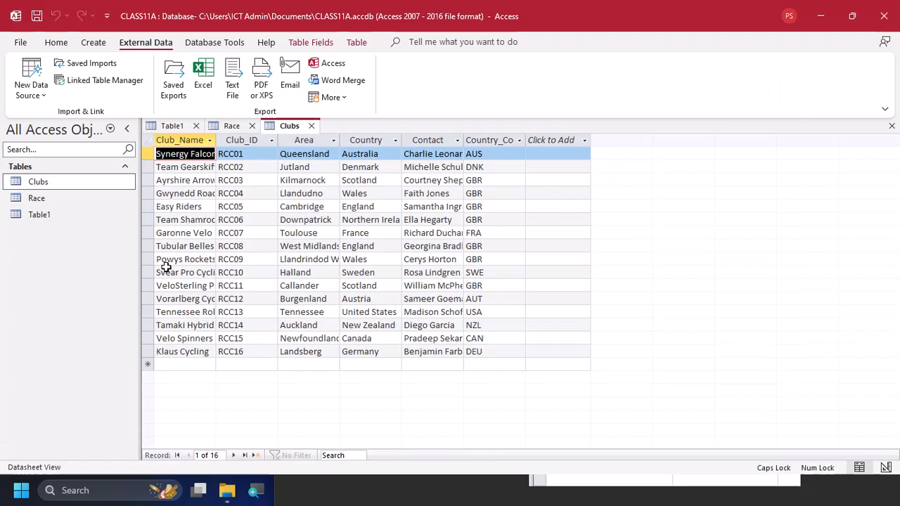
pyautogui.click(55, 44)
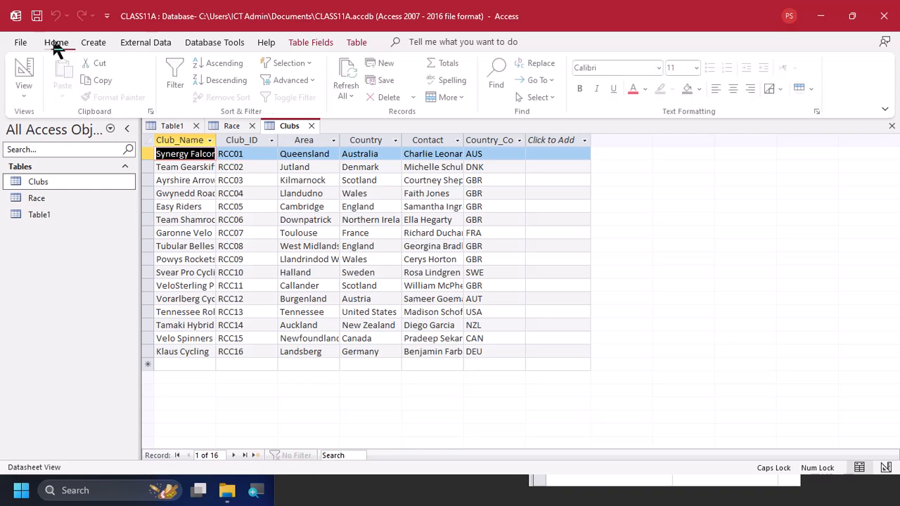
pyautogui.click(32, 71)
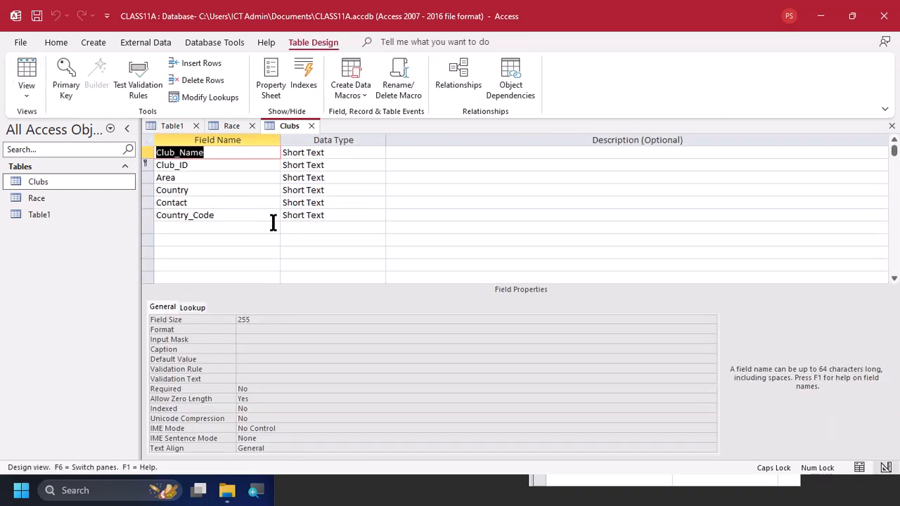
pyautogui.click(313, 276)
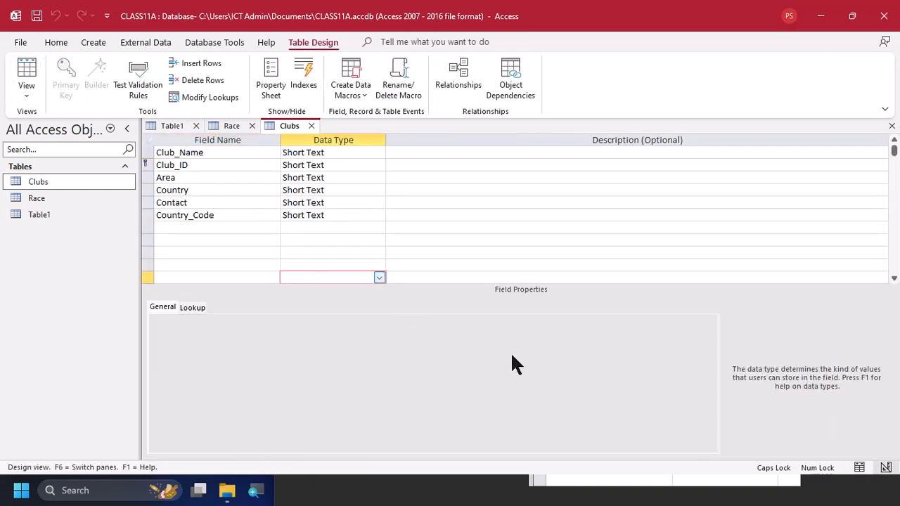
# Capture the Clubs table's field names, data types and primary key as a new Snipping Tool screenshot
pyautogui.click(511, 491)
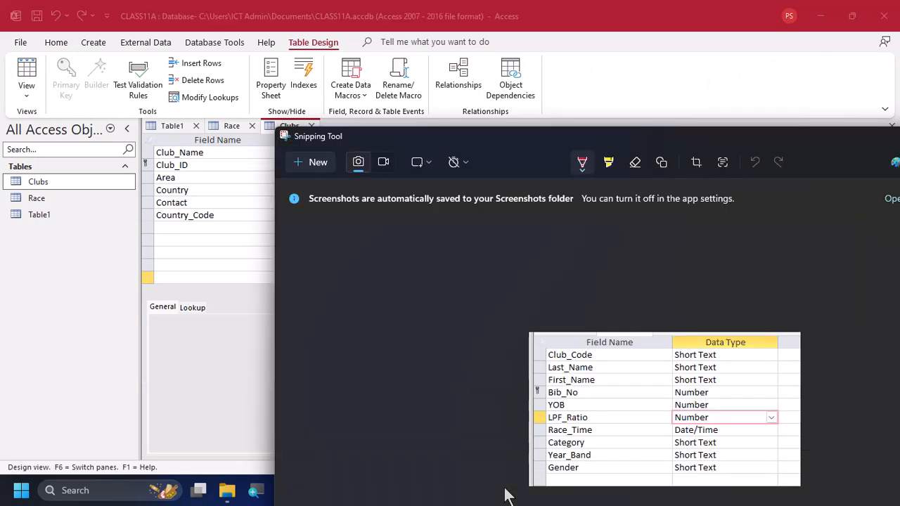
pyautogui.click(314, 163)
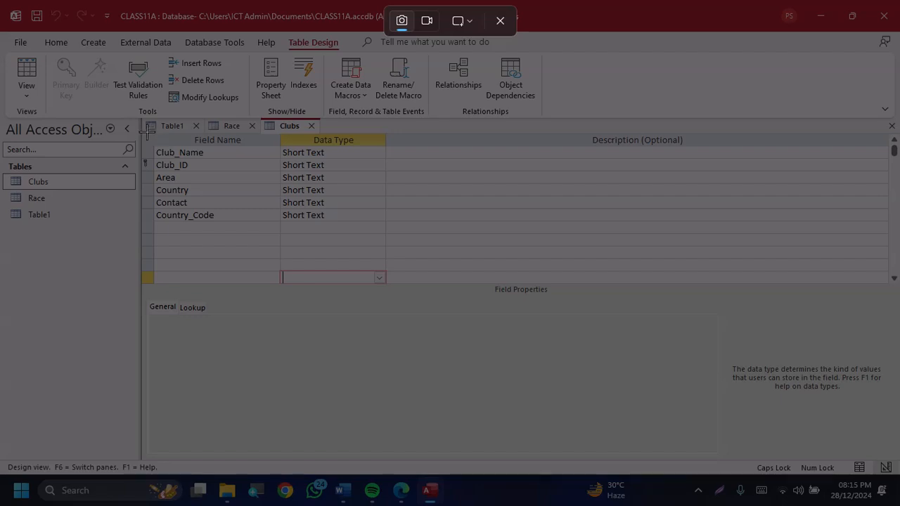
pyautogui.moveTo(140, 125); pyautogui.dragTo(398, 250)
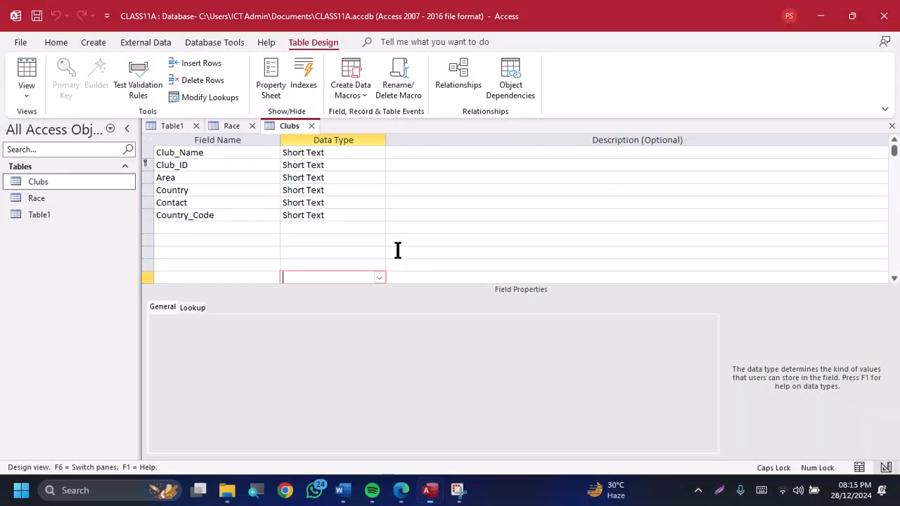
# Switch to EVIDENCE0001.docx in Word and paste the Clubs screenshot under Evidence 1, separated from the race screenshot by a blank line
pyautogui.hotkey('alt', 'Tab')
pyautogui.hotkey('alt', 'Tab')
pyautogui.hotkey('alt', 'Tab')
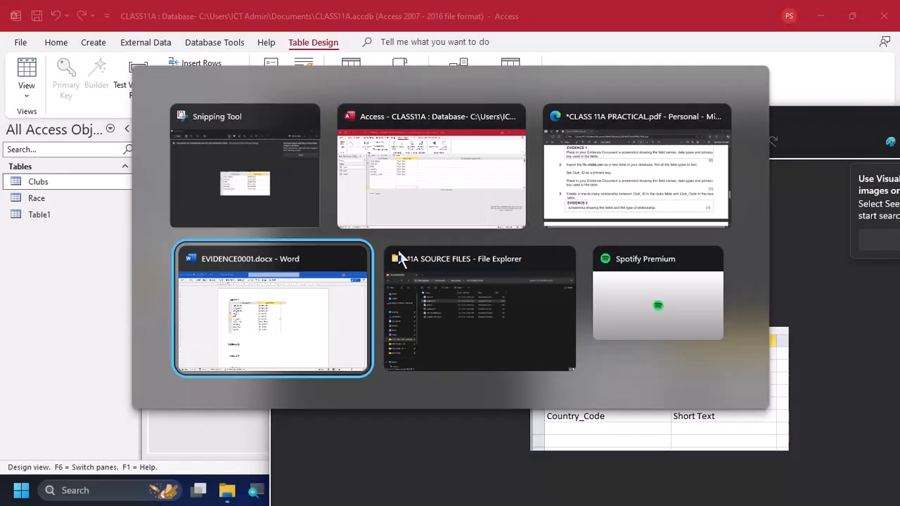
pyautogui.hotkey('ctrl', 'v')
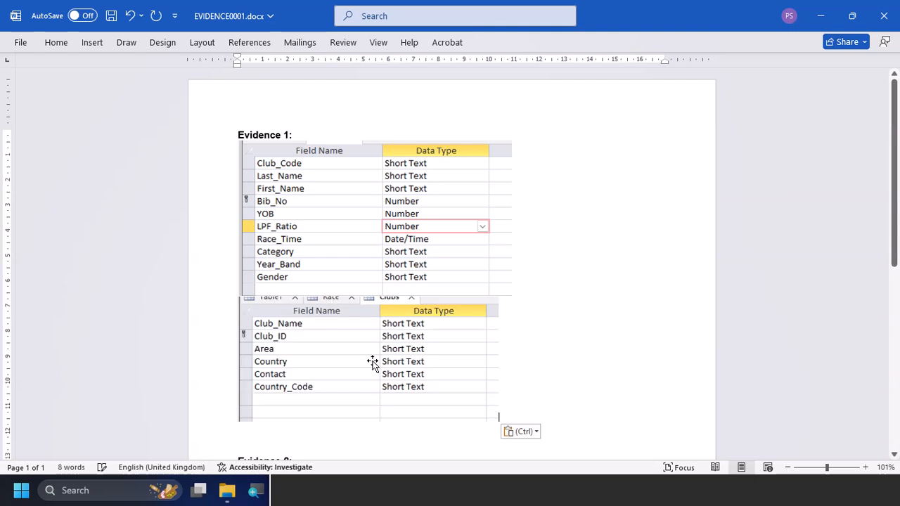
pyautogui.press('Return')
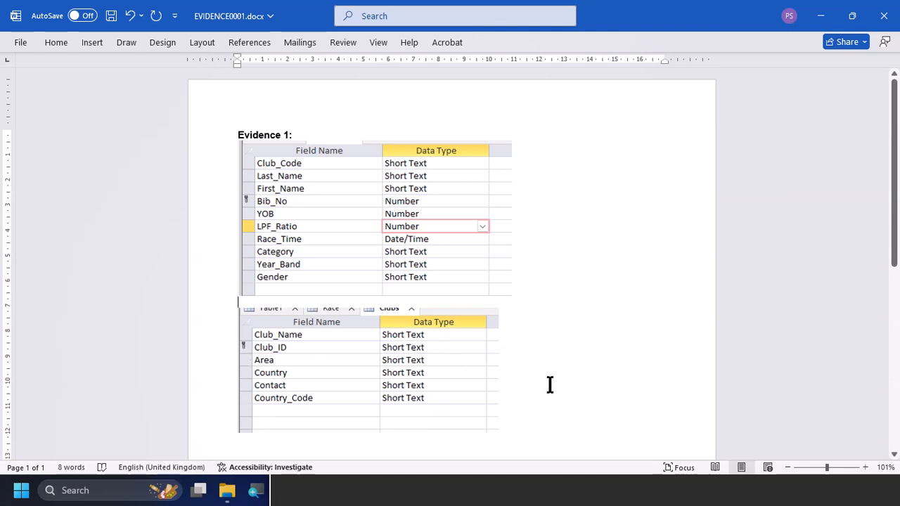
# Return to Access and switch the Clubs table to Datasheet View
pyautogui.hotkey('alt', 'Tab')
pyautogui.hotkey('alt', 'Tab')
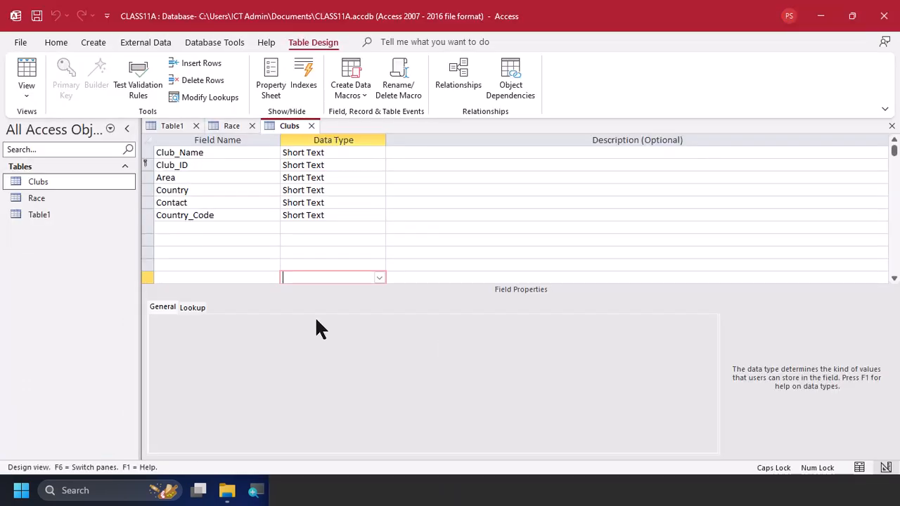
pyautogui.click(16, 71)
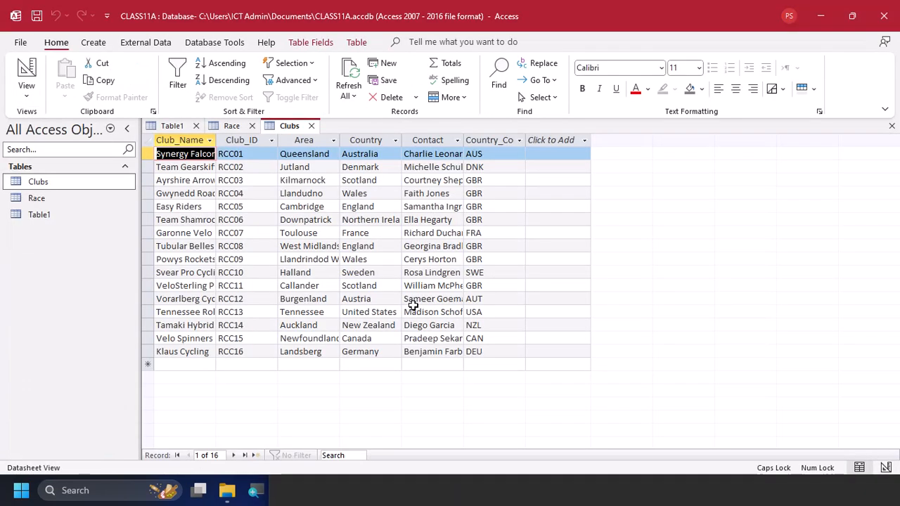
# Switch to the practical PDF and read task 3 on the relationship between the clubs and race tables
pyautogui.hotkey('alt', 'Tab')
pyautogui.hotkey('alt', 'Tab')
pyautogui.hotkey('alt', 'Tab')
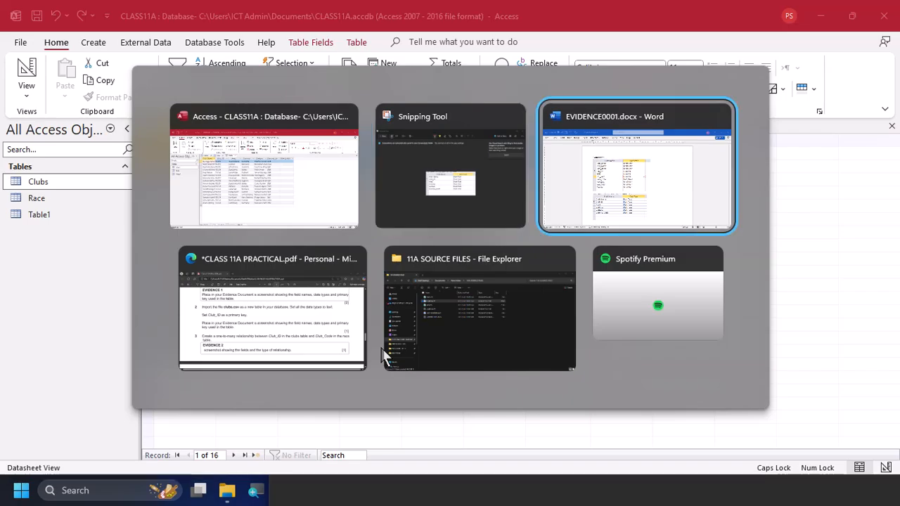
pyautogui.scroll(-2, 377, 285)
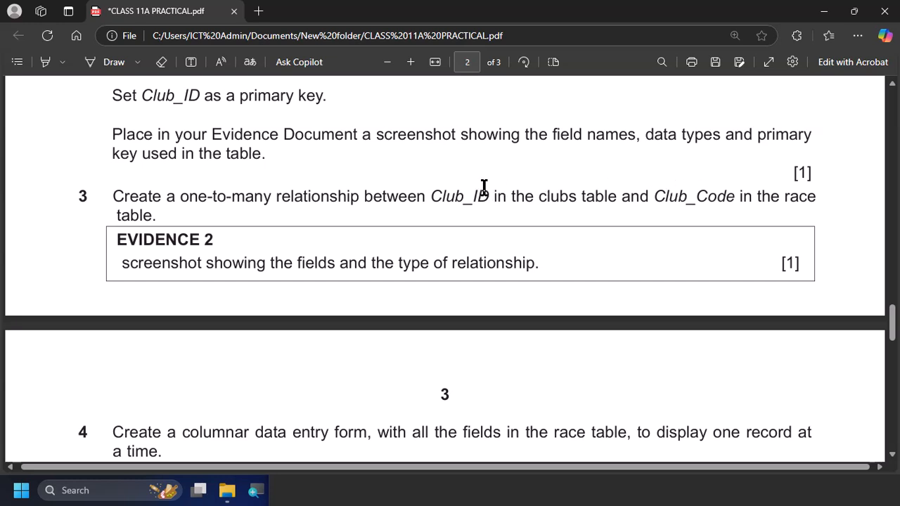
# Return to Access and open the Relationships window with the list of tables to add
pyautogui.hotkey('alt', 'Tab')
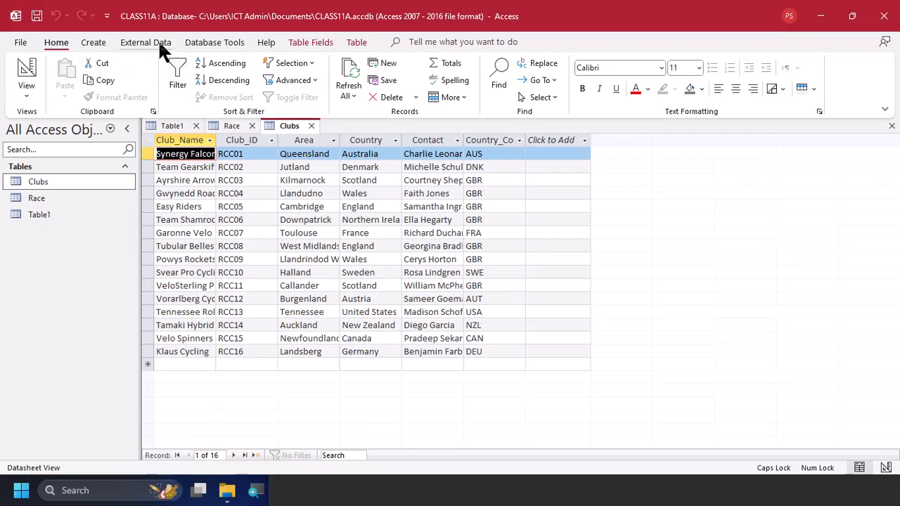
pyautogui.click(204, 43)
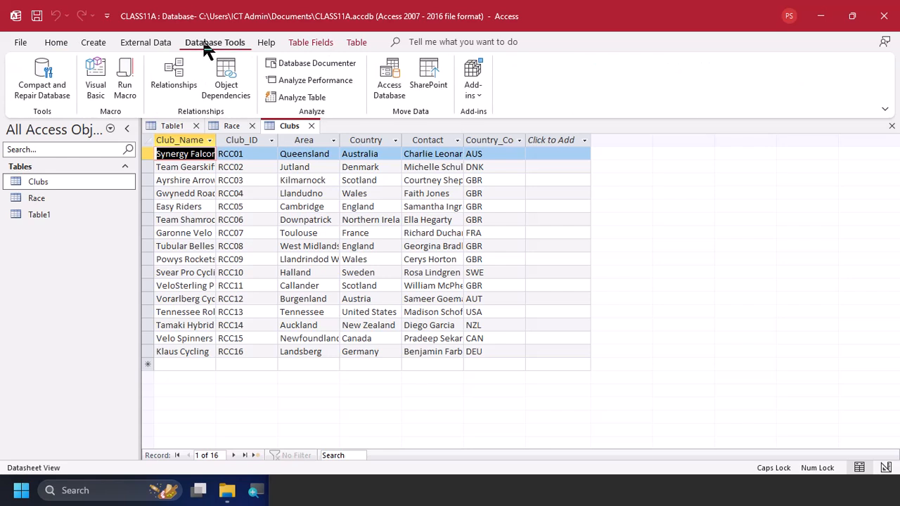
pyautogui.click(164, 70)
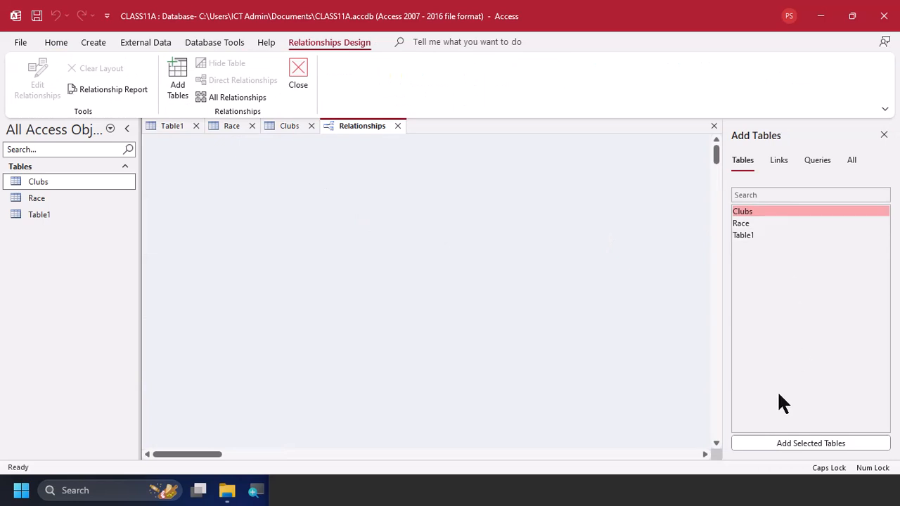
pyautogui.click(884, 136)
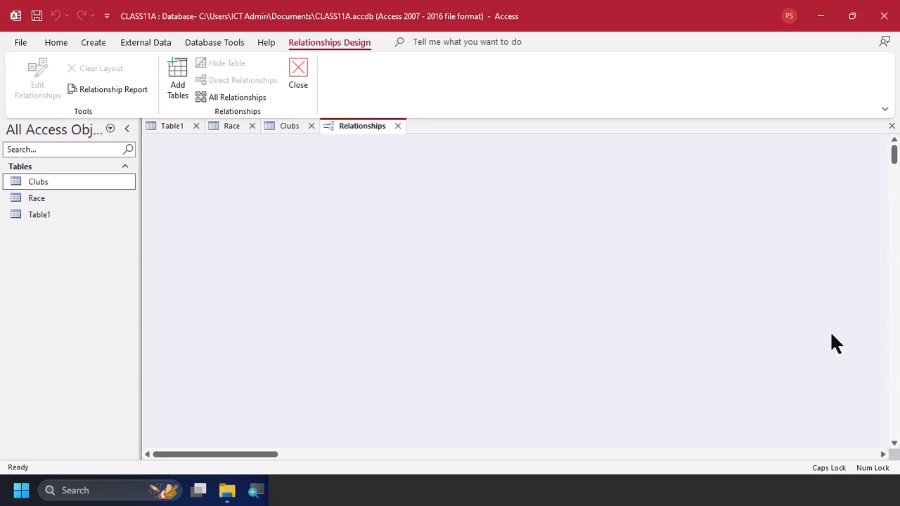
pyautogui.rightClick(380, 237)
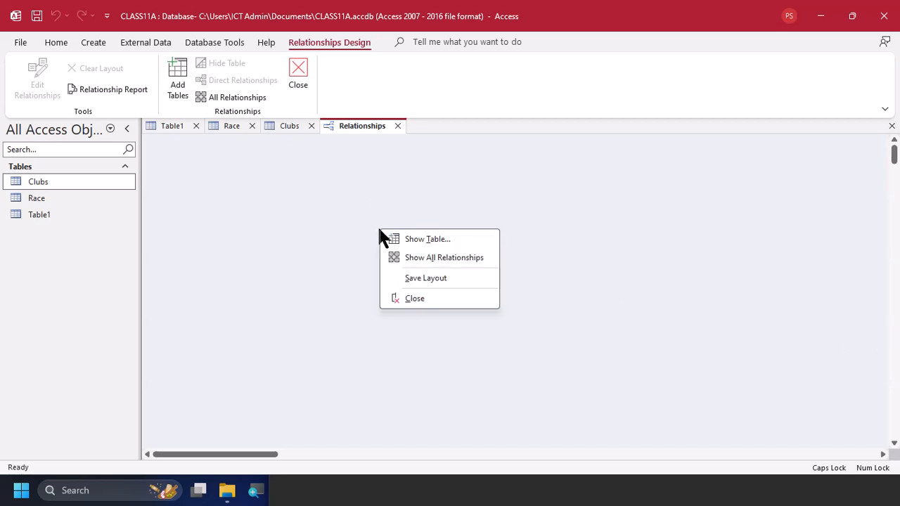
pyautogui.click(457, 242)
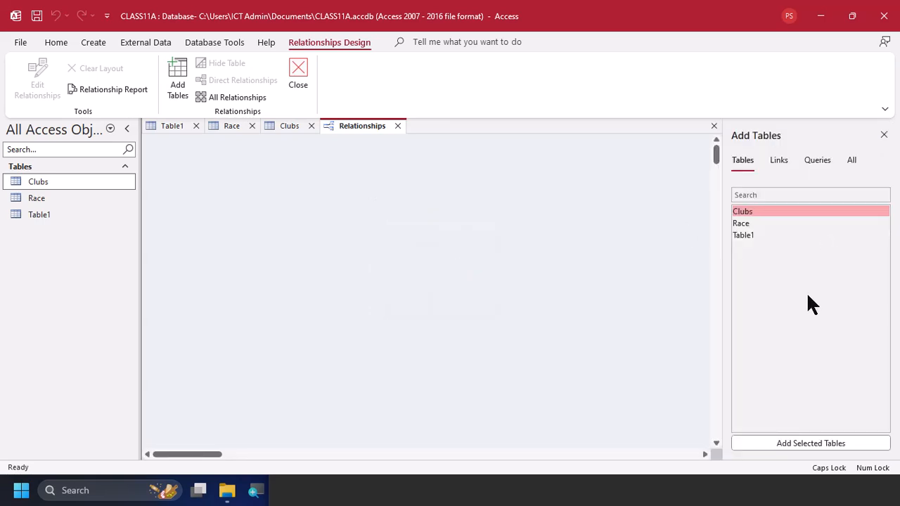
# Add the Clubs and Race tables to the relationships layout
pyautogui.click(811, 444)
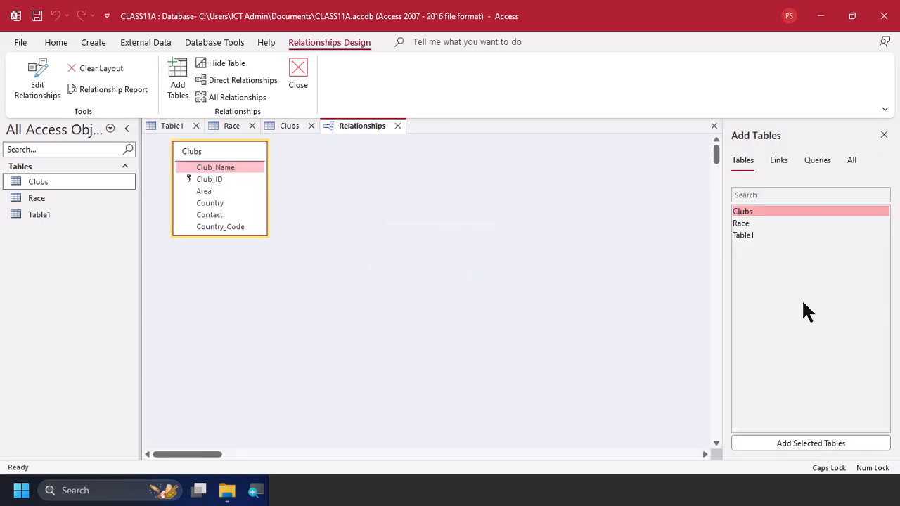
pyautogui.click(793, 230)
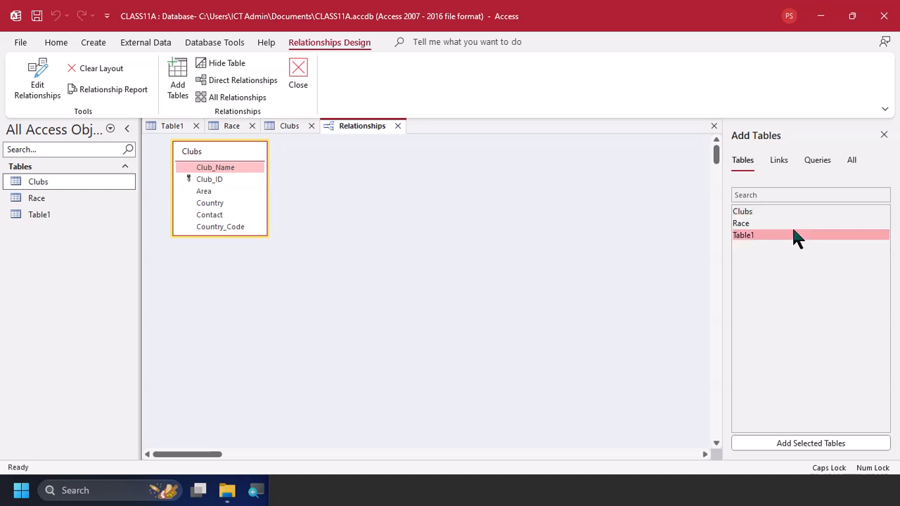
pyautogui.click(796, 226)
pyautogui.doubleClick(795, 224)
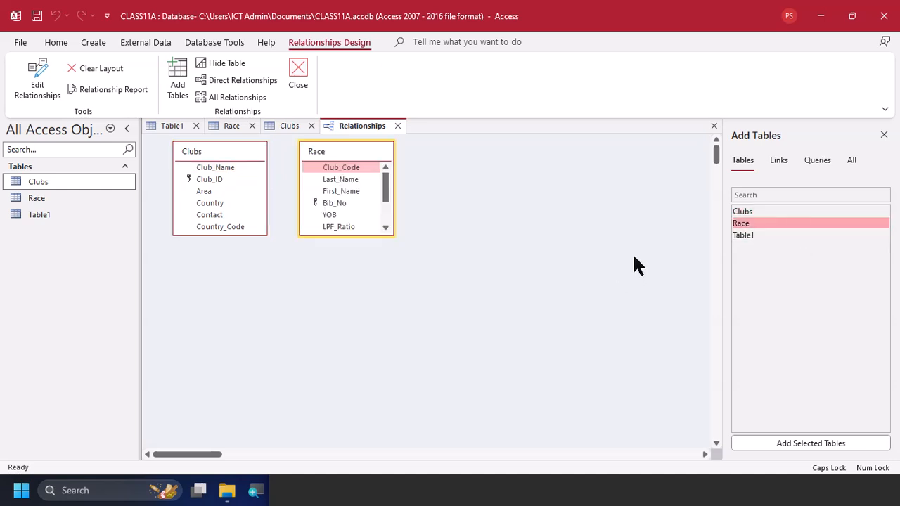
# Enlarge the Race and Clubs field lists to fit all their fields, and move Race farther away from Clubs
pyautogui.doubleClick(357, 234)
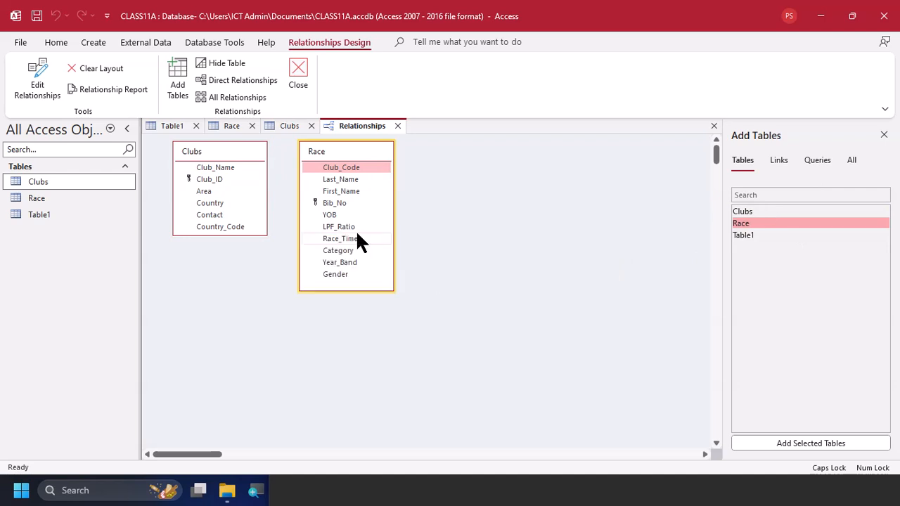
pyautogui.doubleClick(237, 236)
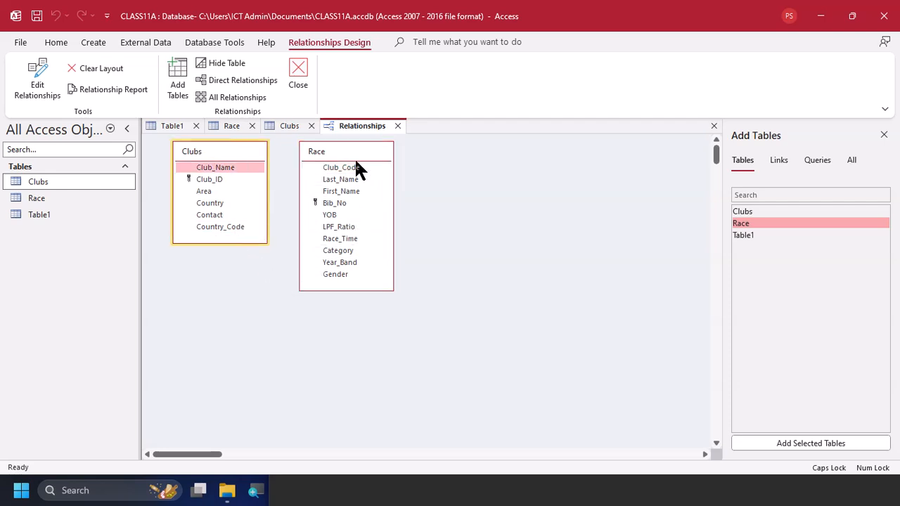
pyautogui.moveTo(352, 153); pyautogui.dragTo(429, 148)
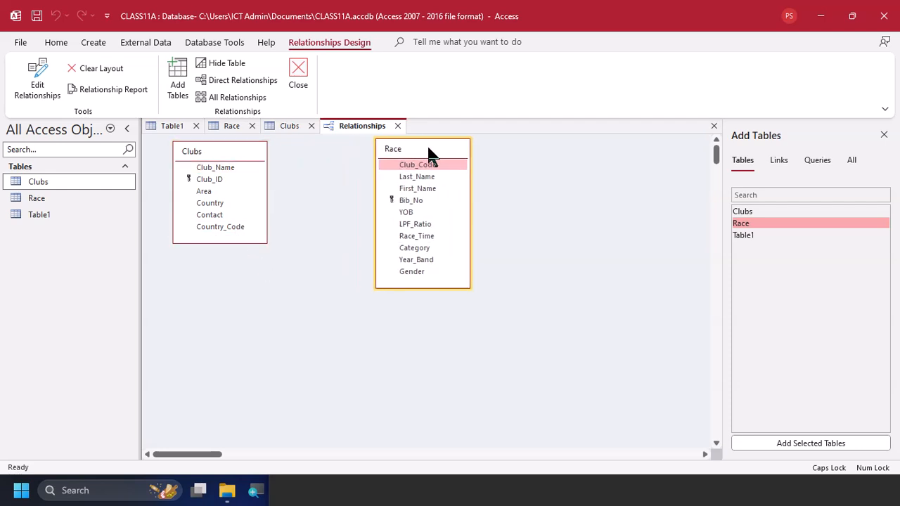
# Recheck task 3 in the PDF and create a one-to-many relationship from Club_ID in Clubs to Club_Code in Race
pyautogui.hotkey('alt', 'Tab')
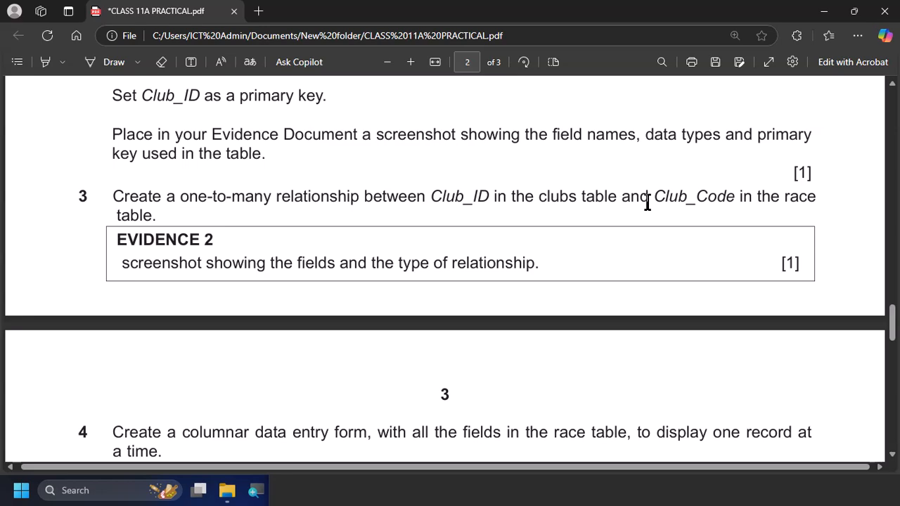
pyautogui.hotkey('alt', 'Tab')
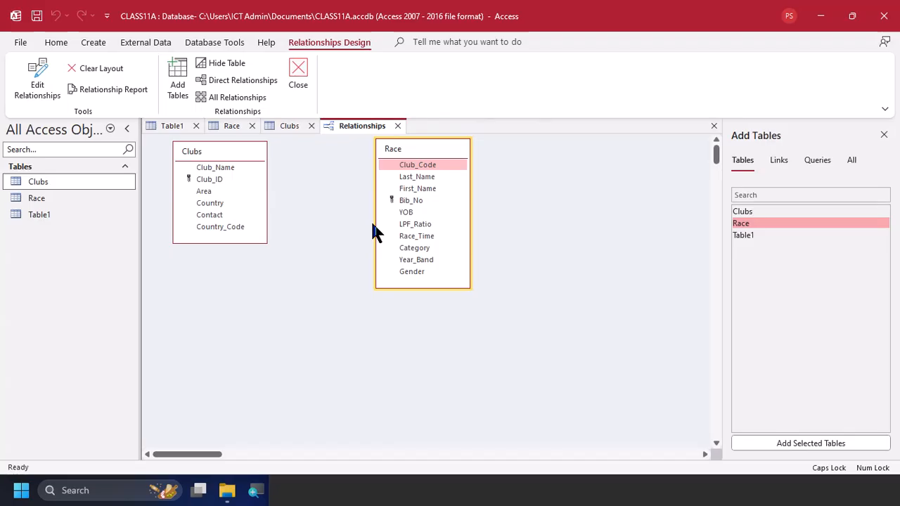
pyautogui.click(228, 177)
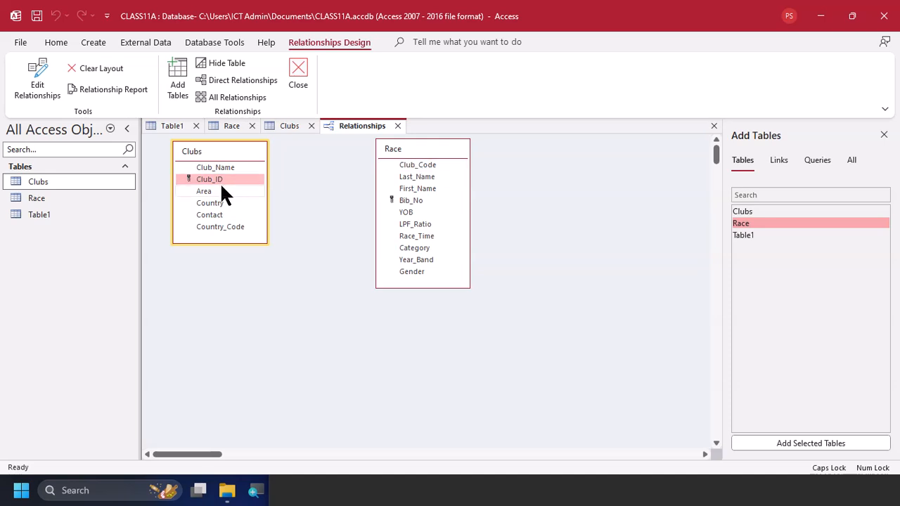
pyautogui.moveTo(223, 175); pyautogui.dragTo(423, 166)
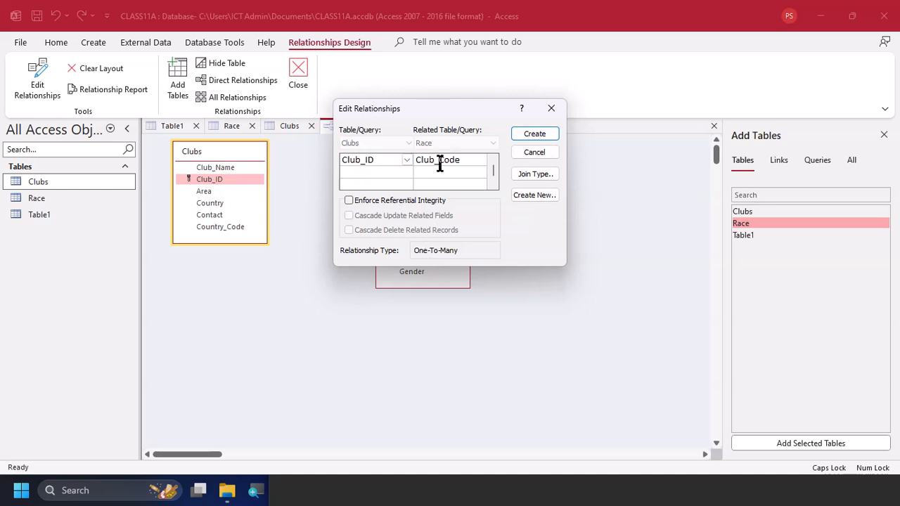
pyautogui.click(534, 133)
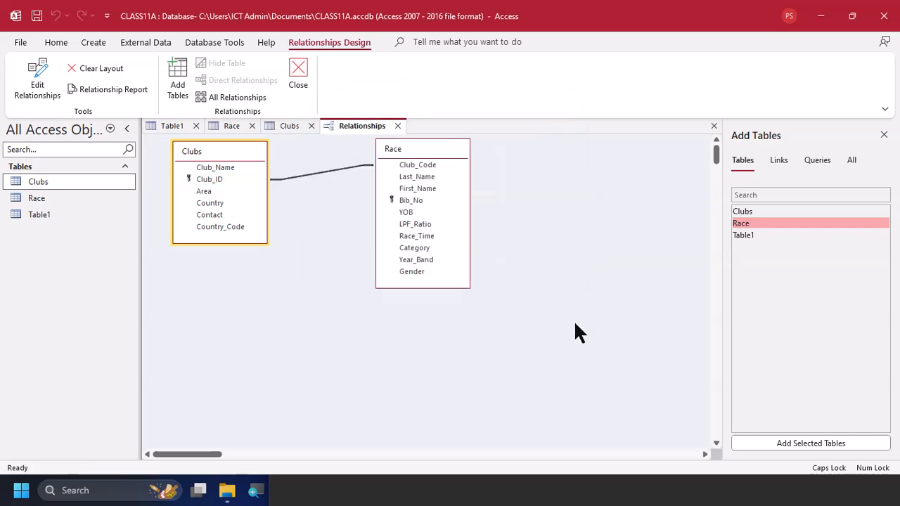
# Check the Evidence 2 requirement in the PDF, and open the Clubs–Race relationship's settings in Access, placed clear of the linked fields
pyautogui.hotkey('alt', 'Tab')
pyautogui.scroll(-1, 574, 320)
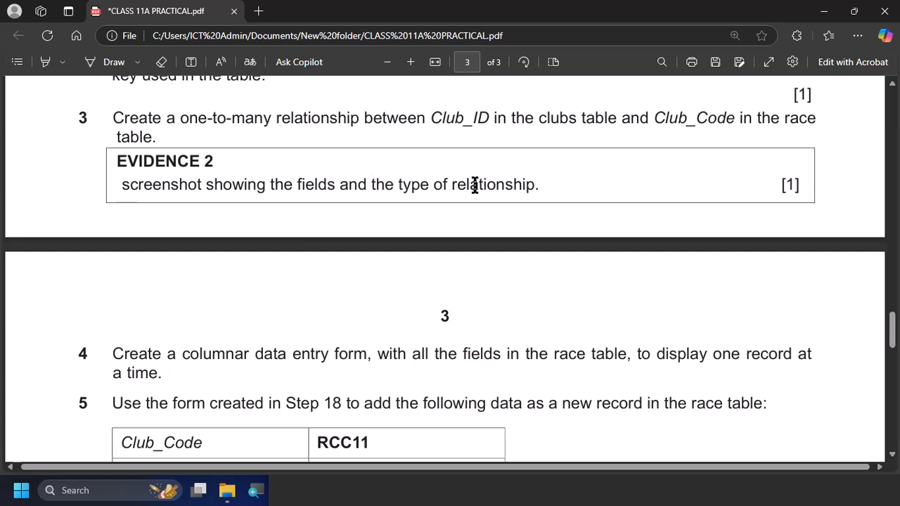
pyautogui.hotkey('alt', 'Tab')
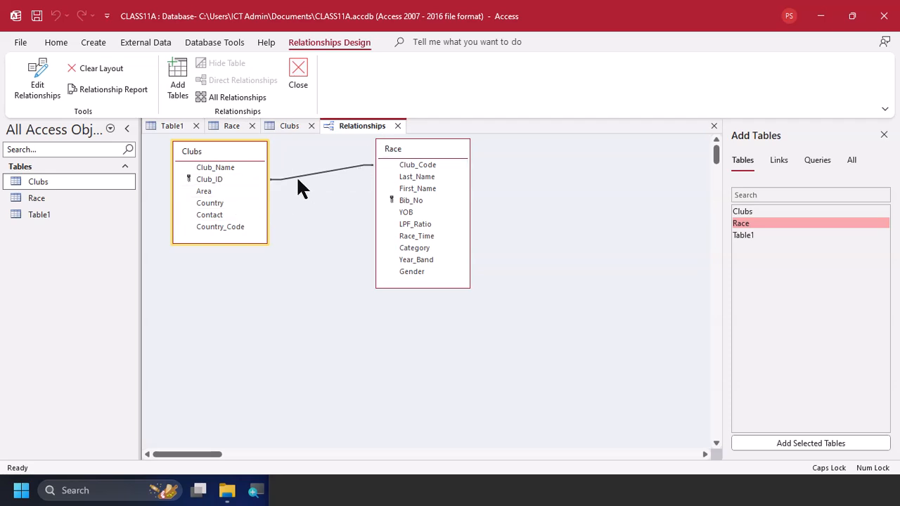
pyautogui.moveTo(245, 156); pyautogui.dragTo(261, 155)
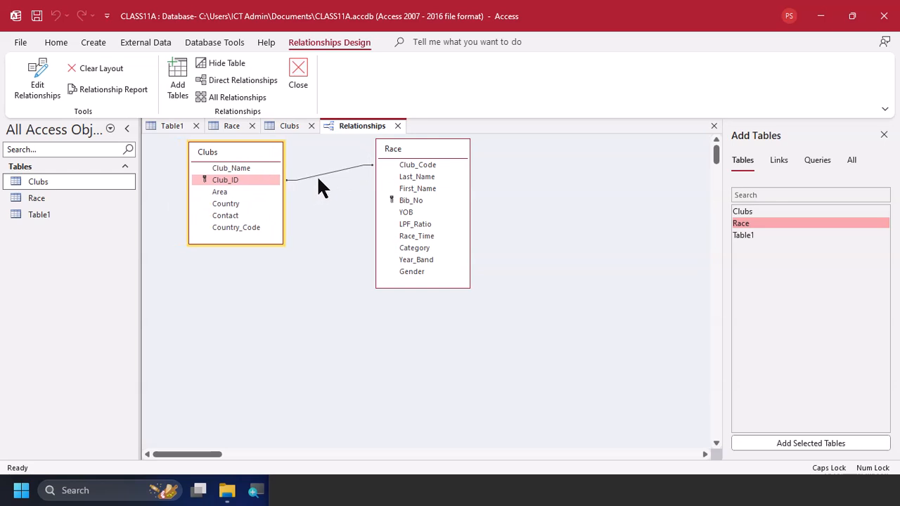
pyautogui.doubleClick(320, 174)
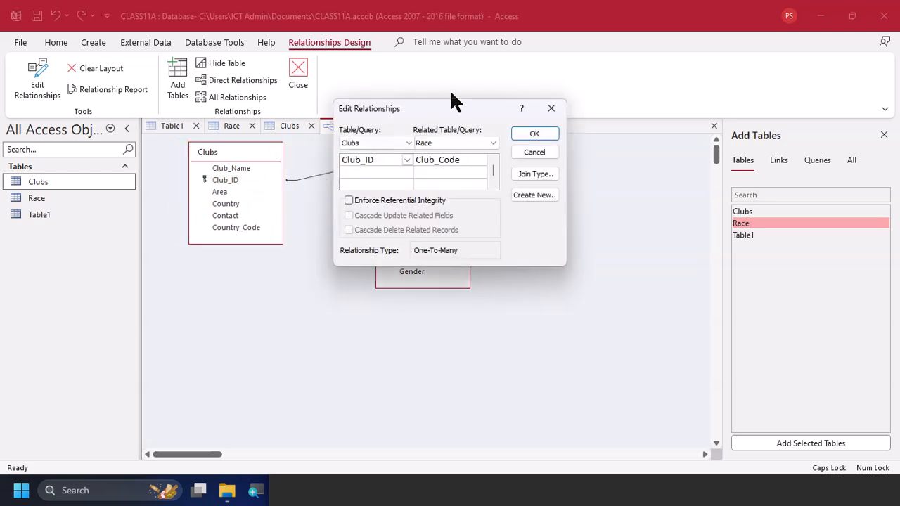
pyautogui.moveTo(445, 113); pyautogui.dragTo(279, 259)
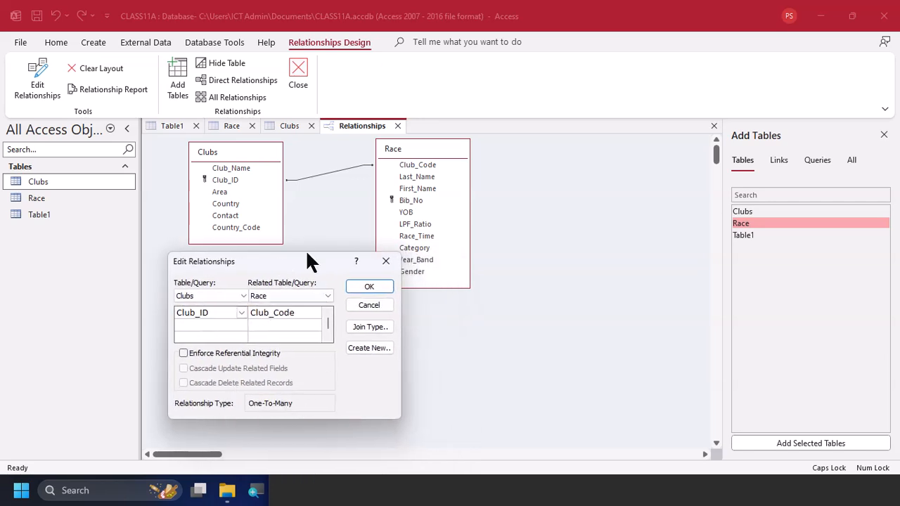
pyautogui.moveTo(297, 261); pyautogui.dragTo(292, 251)
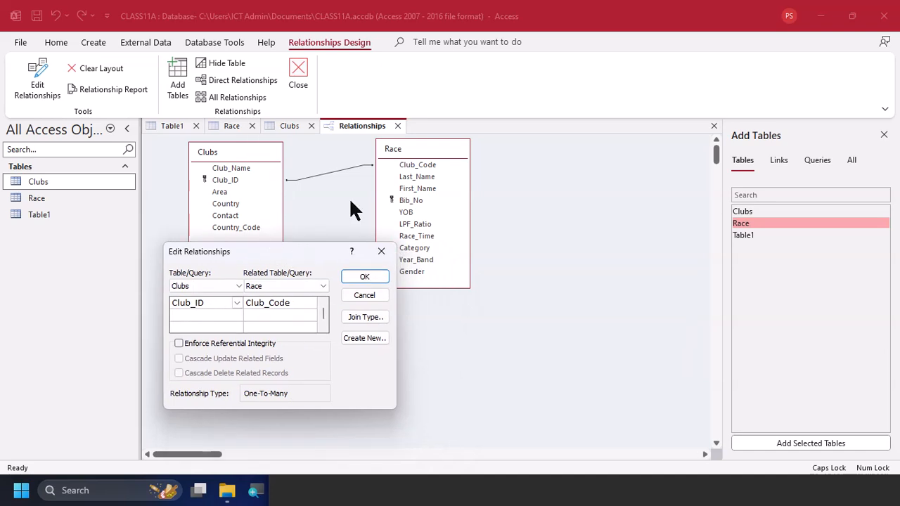
pyautogui.moveTo(275, 248); pyautogui.dragTo(256, 268)
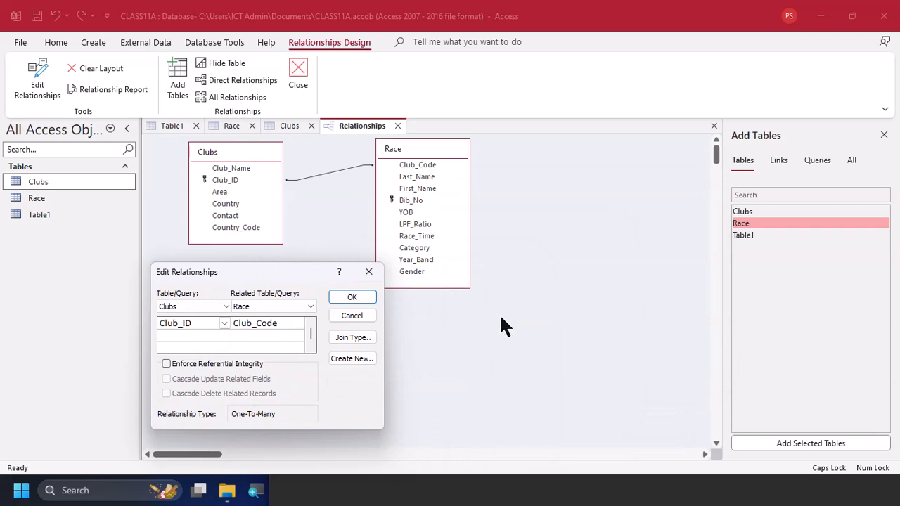
# Capture a screenshot of the Clubs and Race field lists with the Edit Relationships dialog, and confirm the dialog
pyautogui.press('super+shift+s')
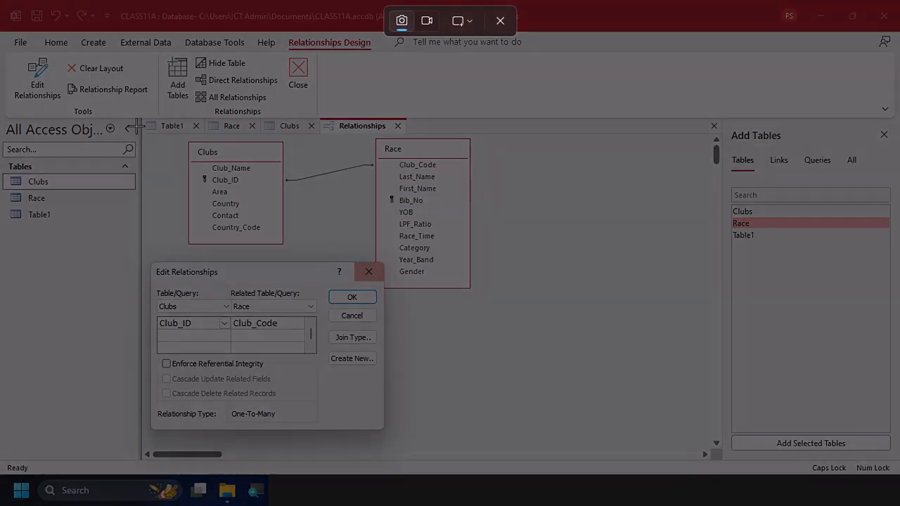
pyautogui.moveTo(158, 153); pyautogui.dragTo(482, 436)
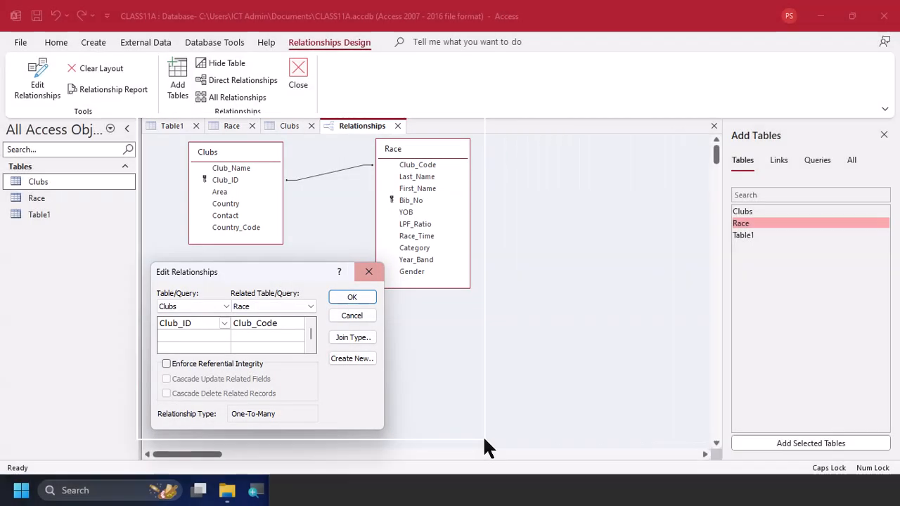
pyautogui.click(357, 296)
# Switch to the EVIDENCE0001.docx document in Word and paste the relationship screenshot under Evidence 2
pyautogui.hotkey('alt', 'Tab')
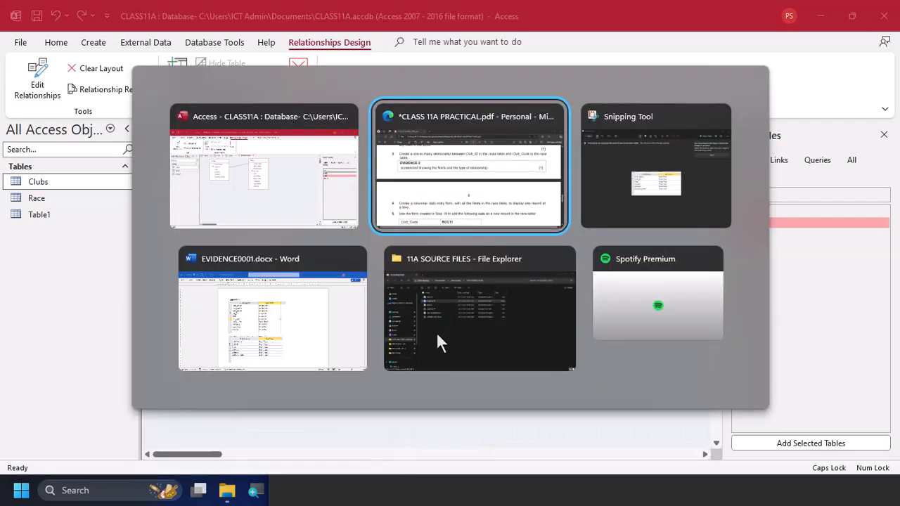
pyautogui.press('Tab')
pyautogui.press('Tab')
pyautogui.scroll(-5, 468, 344)
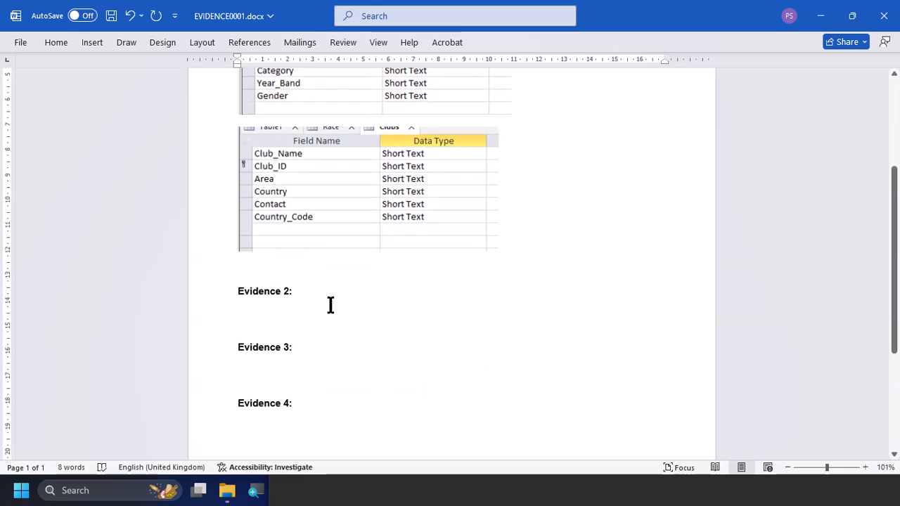
pyautogui.hotkey('ctrl', 'v')
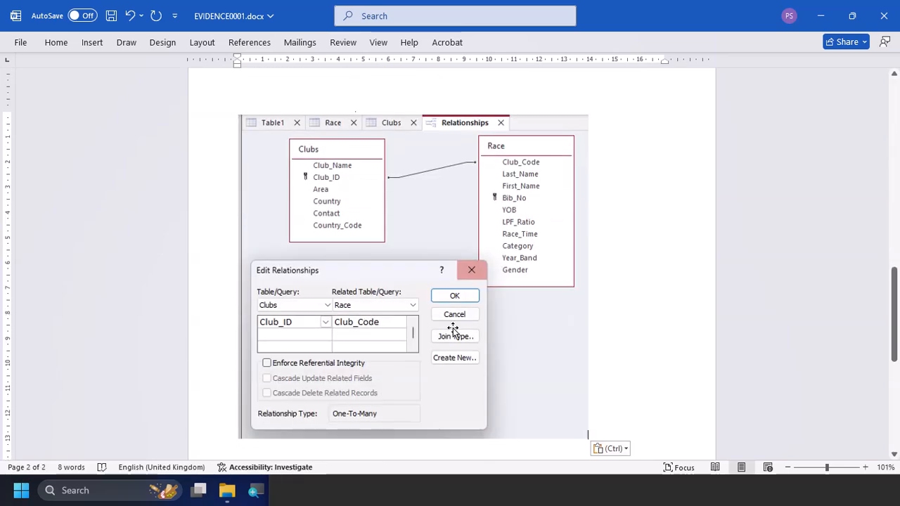
# Shrink the relationship screenshot to about 12 cm wide so it fits directly beneath the Evidence 2 heading on the first page
pyautogui.scroll(4, 453, 328)
pyautogui.scroll(8, 375, 253)
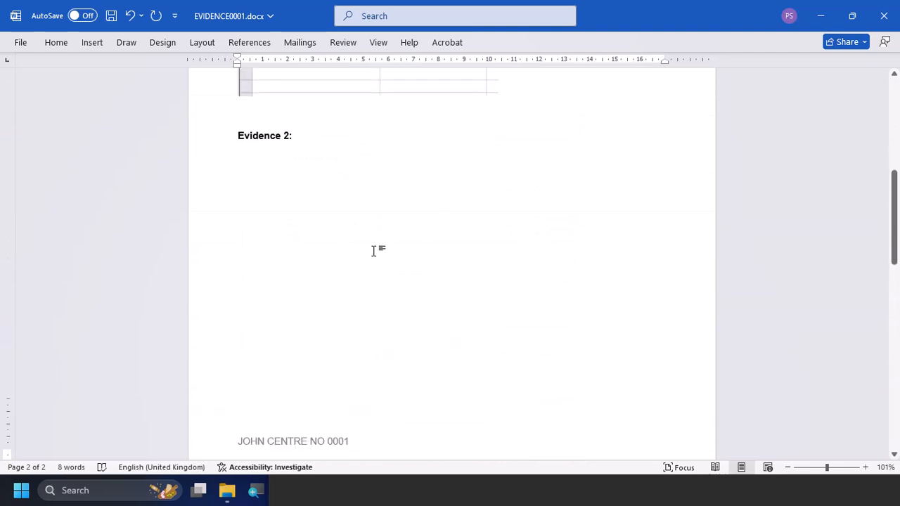
pyautogui.scroll(-9, 374, 255)
pyautogui.scroll(-5, 449, 281)
pyautogui.click(469, 292)
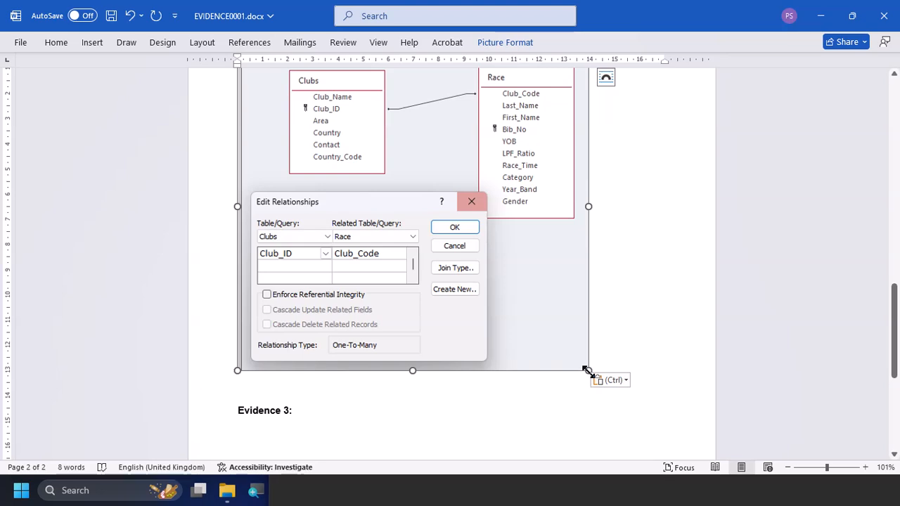
pyautogui.scroll(5, 541, 326)
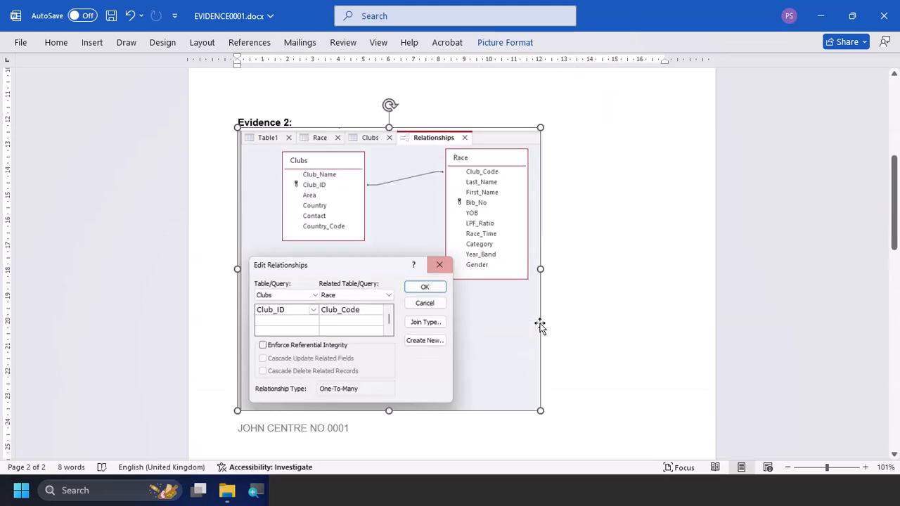
pyautogui.scroll(-5, 540, 326)
# Return to the practical PDF and read tasks 4 and 5 about the columnar data entry form and the new race record
pyautogui.hotkey('alt', 'Tab')
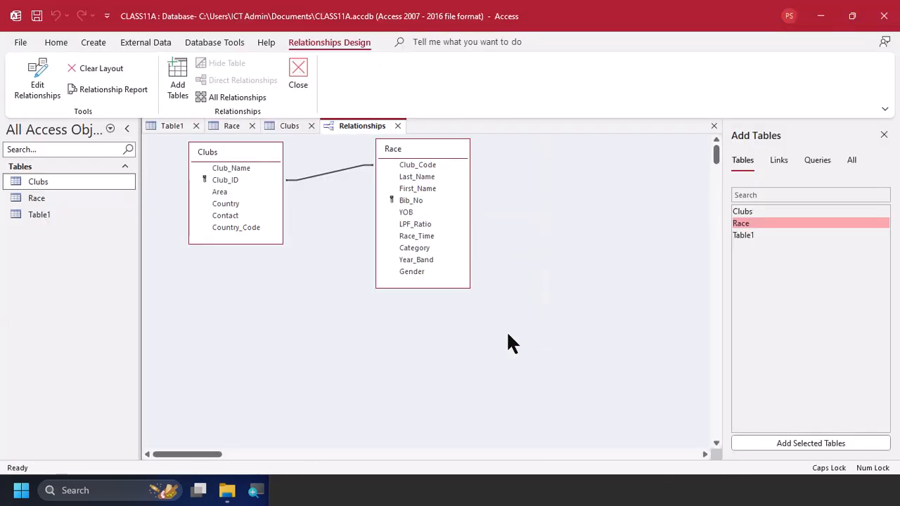
pyautogui.hotkey('alt', 'Tab')
pyautogui.hotkey('alt', 'Tab')
pyautogui.scroll(-3, 323, 291)
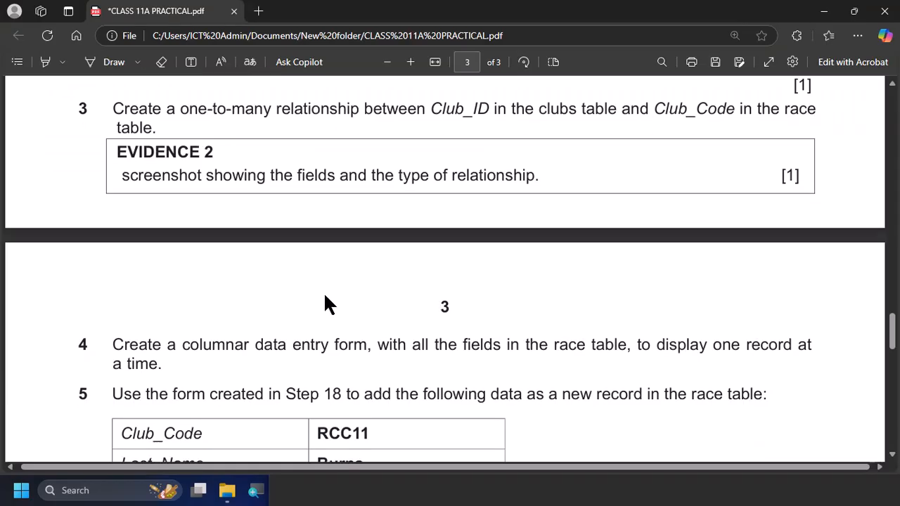
pyautogui.scroll(-1, 323, 292)
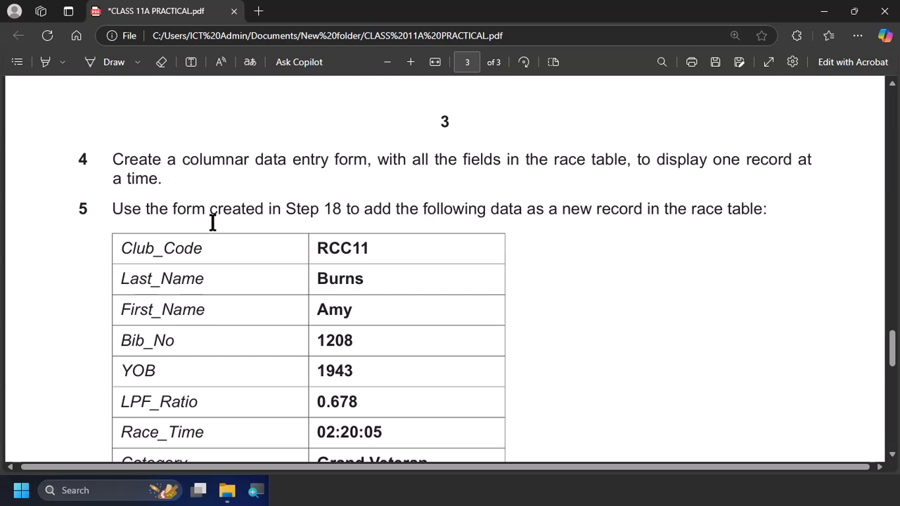
pyautogui.scroll(-1, 260, 265)
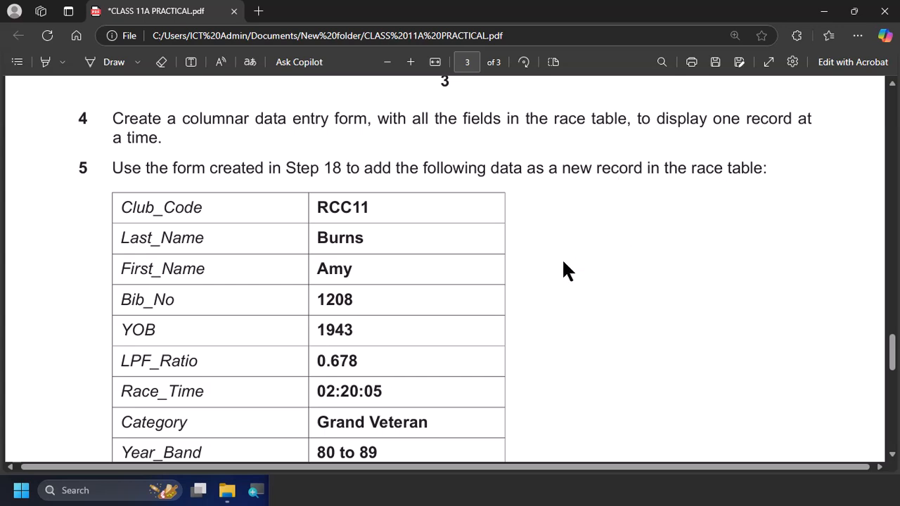
# Switch to Access and start the Form Wizard with all fields of the Race table selected
pyautogui.hotkey('alt', 'Tab')
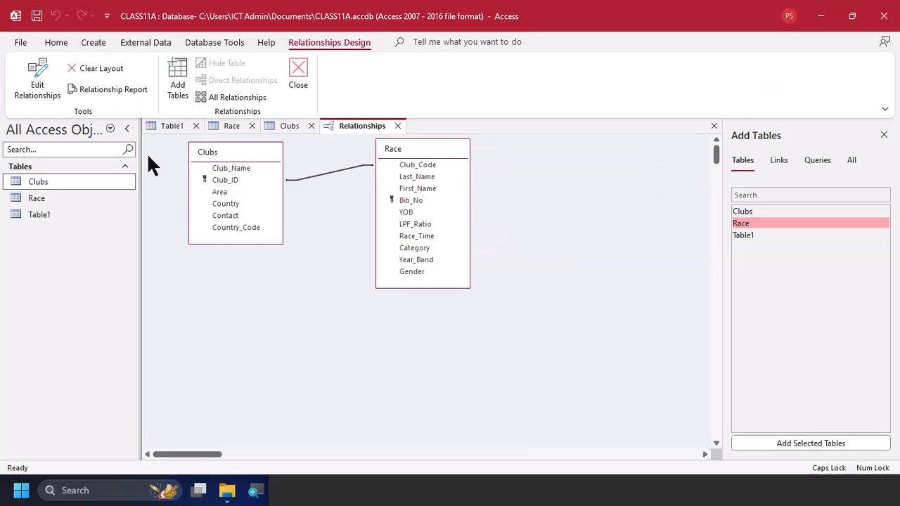
pyautogui.click(100, 43)
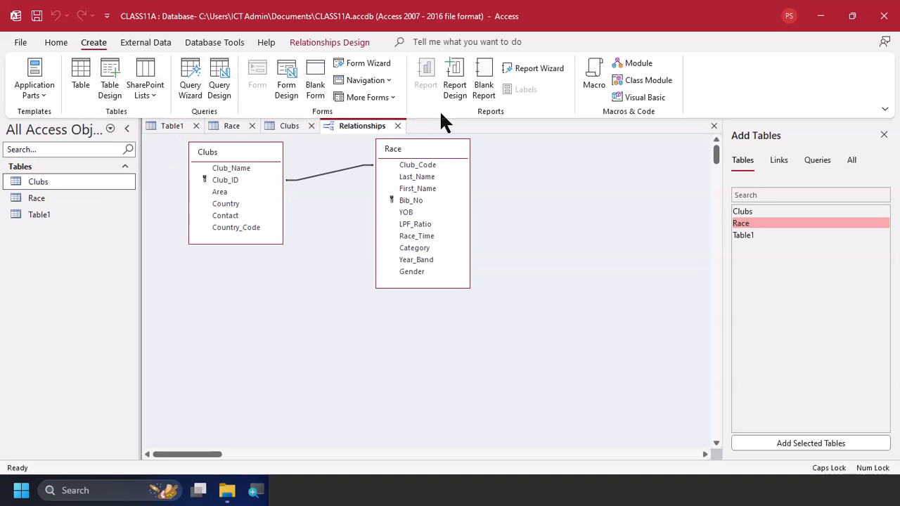
pyautogui.click(358, 63)
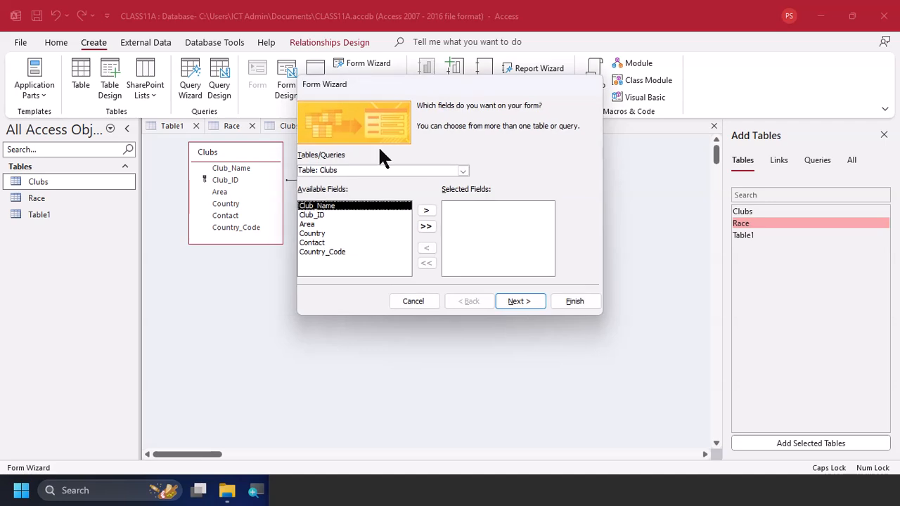
pyautogui.click(463, 171)
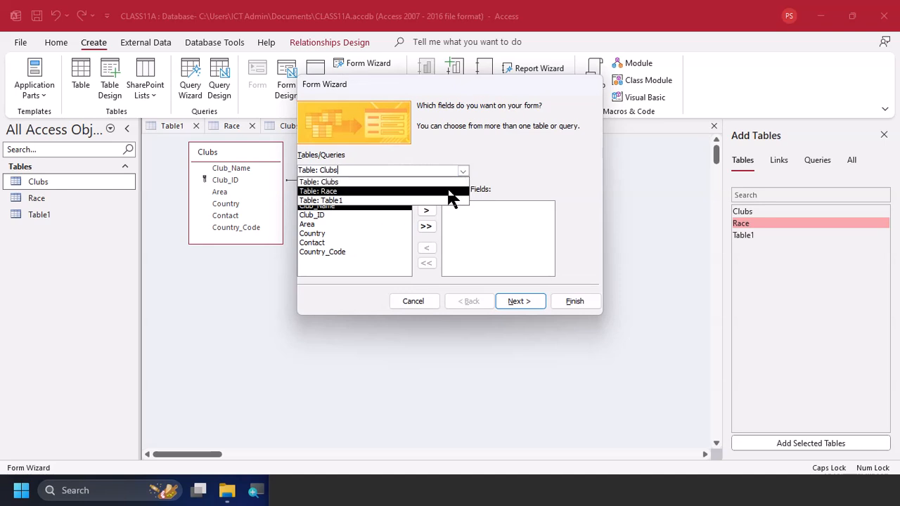
pyautogui.click(454, 192)
pyautogui.click(430, 225)
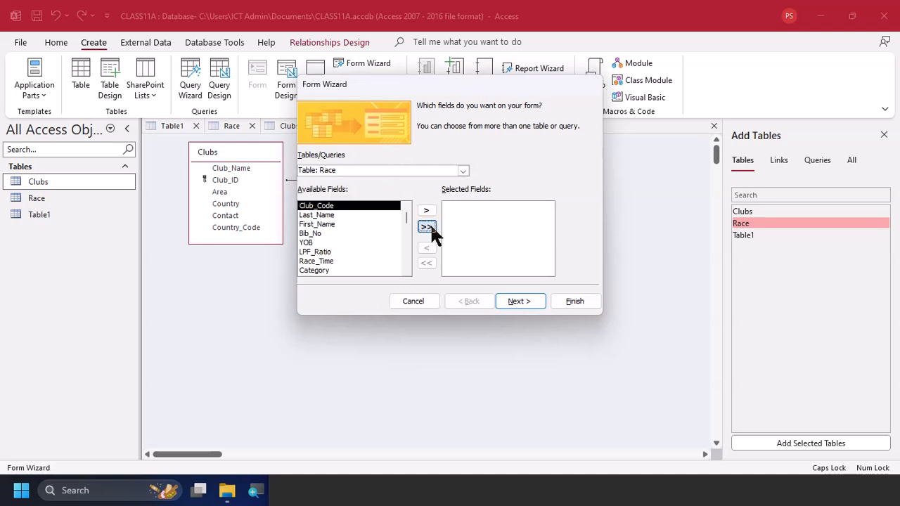
# Finish the form with the Columnar layout and the title Race, opening it to view or enter information
pyautogui.click(520, 301)
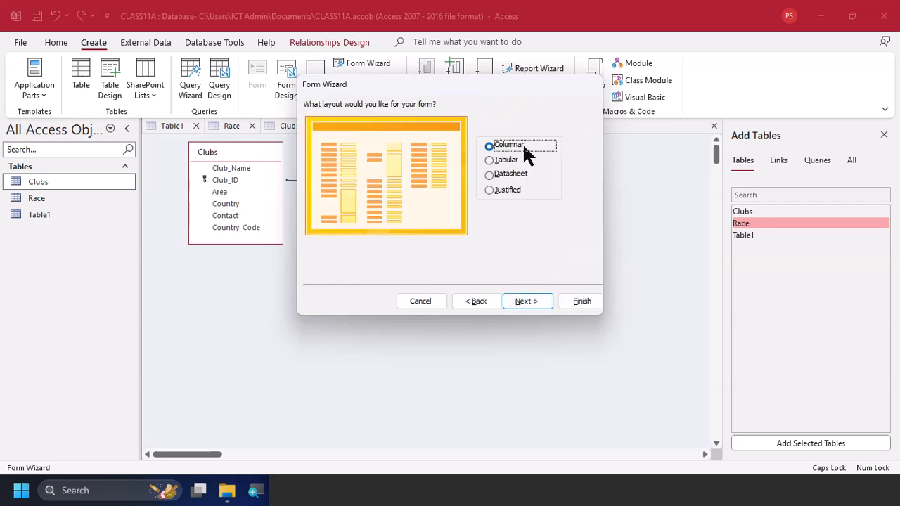
pyautogui.click(532, 312)
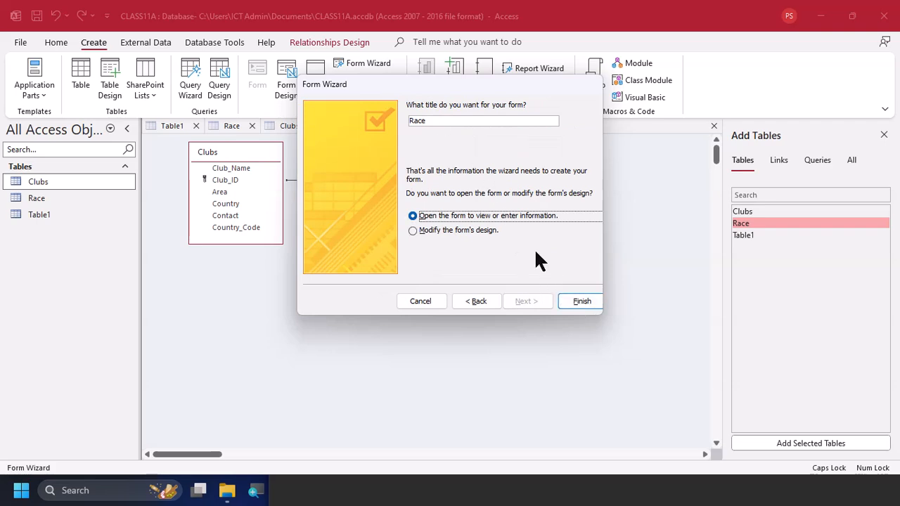
pyautogui.click(579, 301)
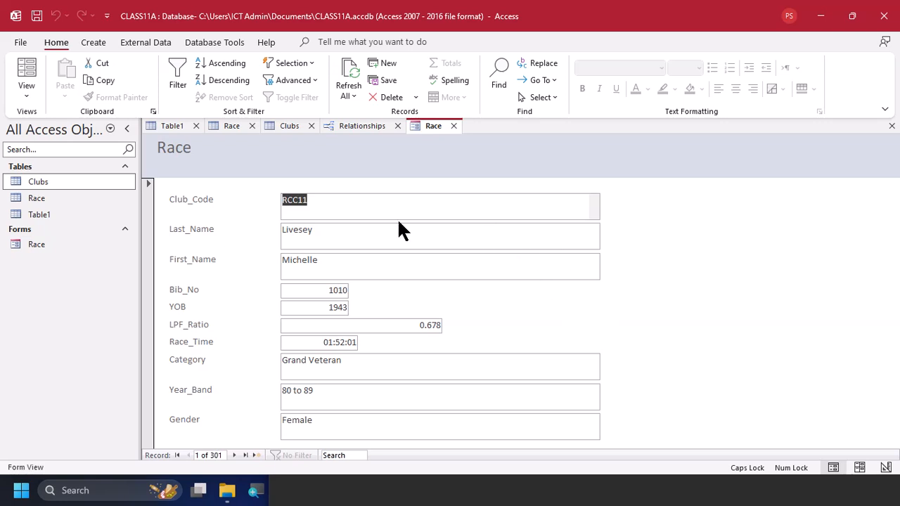
# Switch the Race form to Layout View for resizing its fields
pyautogui.click(27, 95)
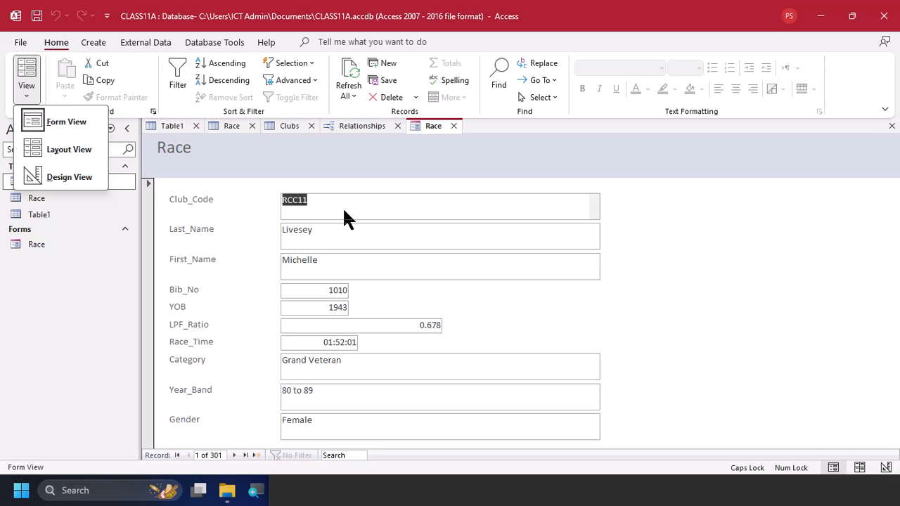
pyautogui.click(60, 146)
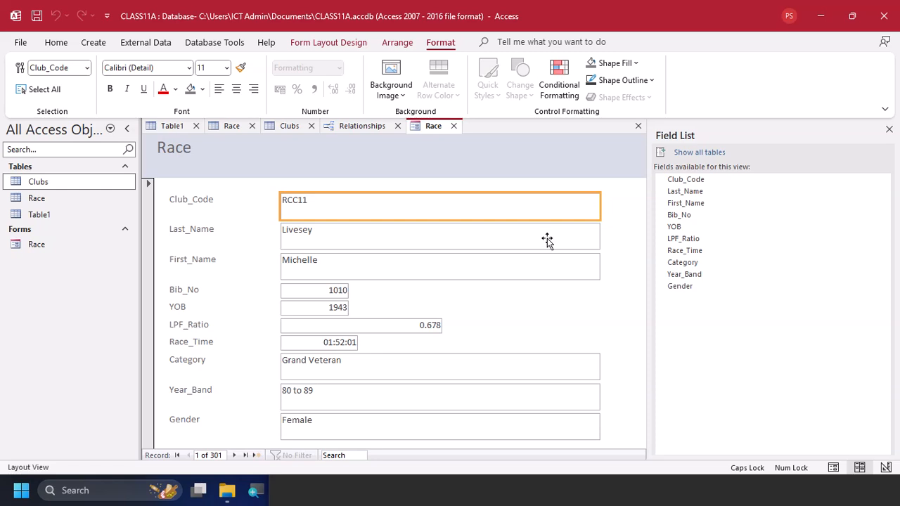
pyautogui.keyDown('ctrl'); pyautogui.click(546, 239); pyautogui.keyUp('ctrl')
pyautogui.keyDown('ctrl'); pyautogui.click(546, 277); pyautogui.keyUp('ctrl')
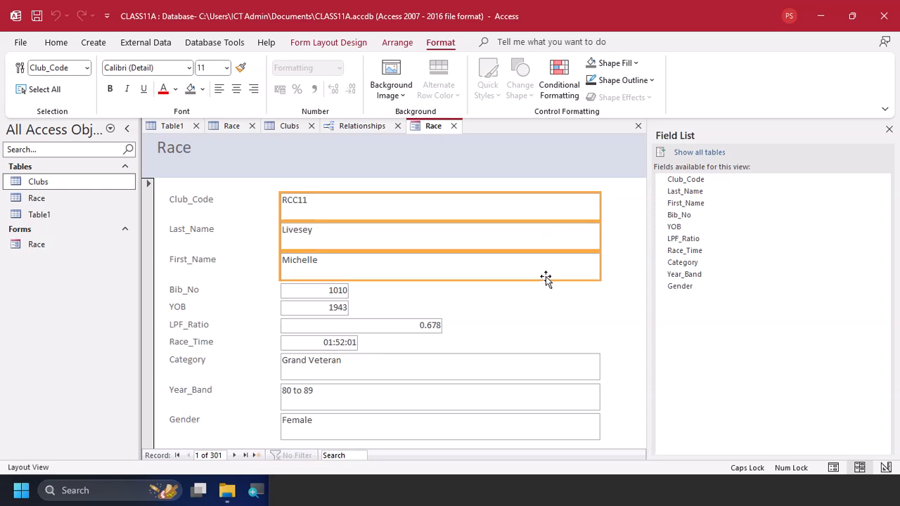
pyautogui.keyDown('ctrl'); pyautogui.click(532, 359); pyautogui.keyUp('ctrl')
pyautogui.keyDown('ctrl'); pyautogui.click(527, 401); pyautogui.keyUp('ctrl')
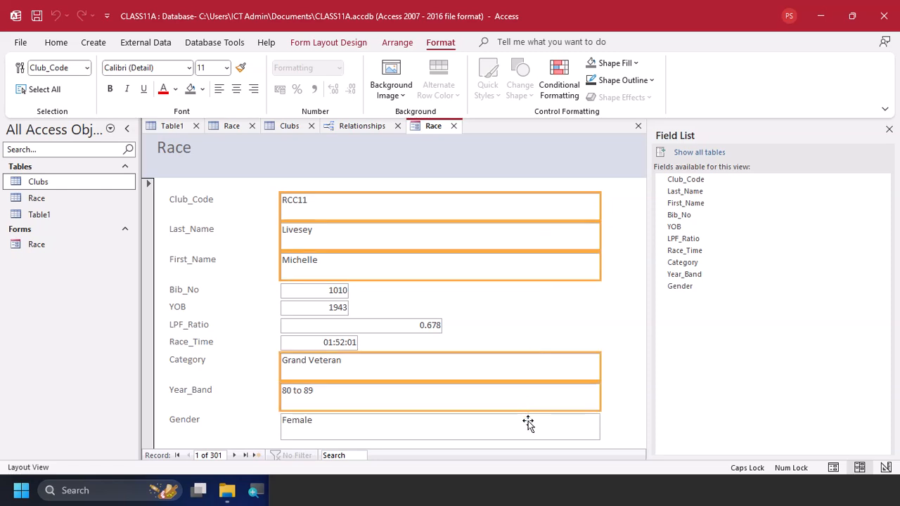
pyautogui.keyDown('ctrl'); pyautogui.click(528, 424); pyautogui.keyUp('ctrl')
# Narrow the Club_Code, Last_Name, First_Name, Category, Year_Band and Gender boxes together so they end just past the LPF_Ratio box
pyautogui.click(528, 424)
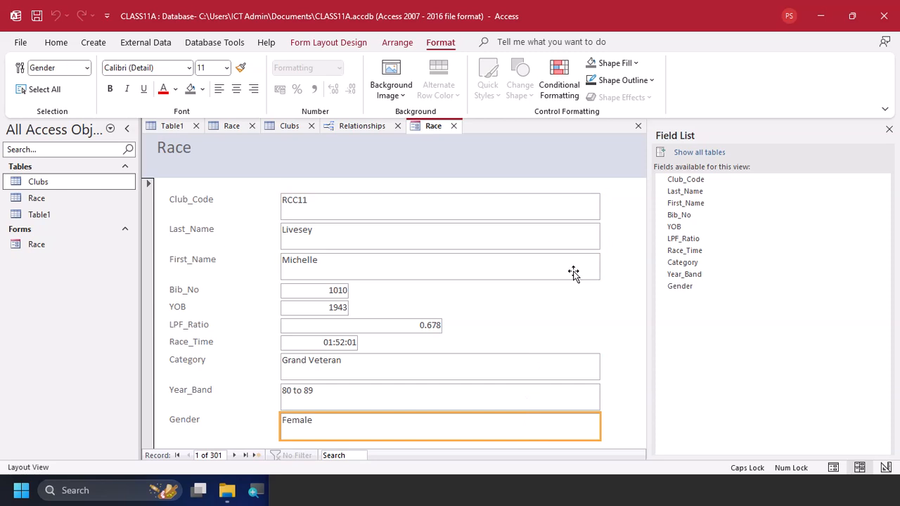
pyautogui.keyDown('ctrl'); pyautogui.click(520, 406); pyautogui.keyUp('ctrl')
pyautogui.keyDown('ctrl'); pyautogui.click(534, 367); pyautogui.keyUp('ctrl')
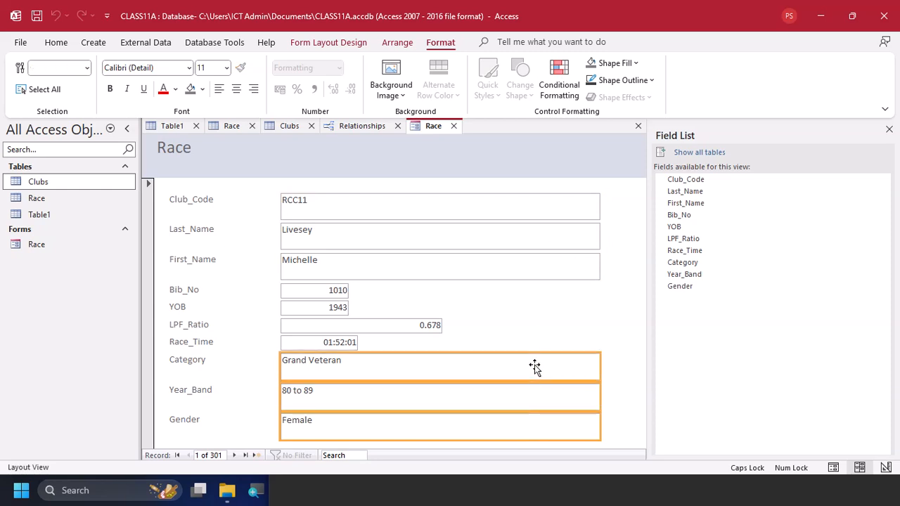
pyautogui.keyDown('ctrl'); pyautogui.click(548, 271); pyautogui.keyUp('ctrl')
pyautogui.keyDown('ctrl'); pyautogui.click(547, 236); pyautogui.keyUp('ctrl')
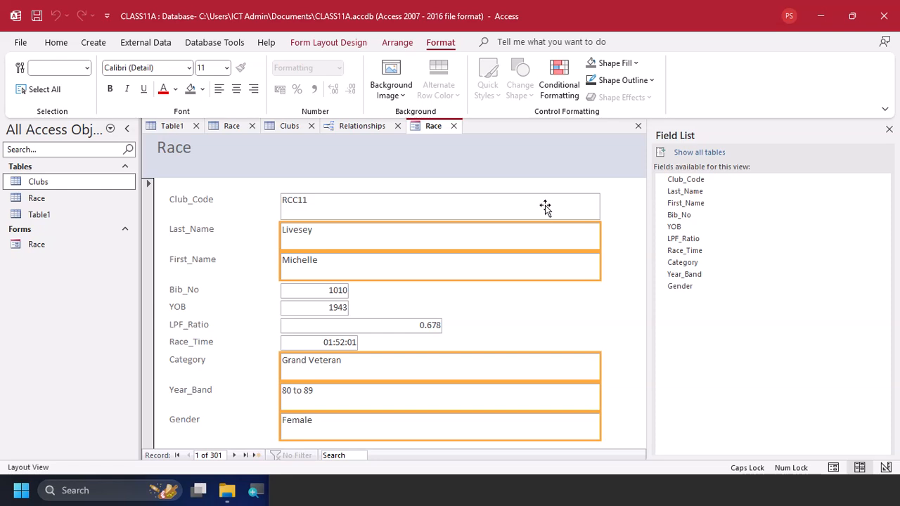
pyautogui.keyDown('ctrl'); pyautogui.click(544, 206); pyautogui.keyUp('ctrl')
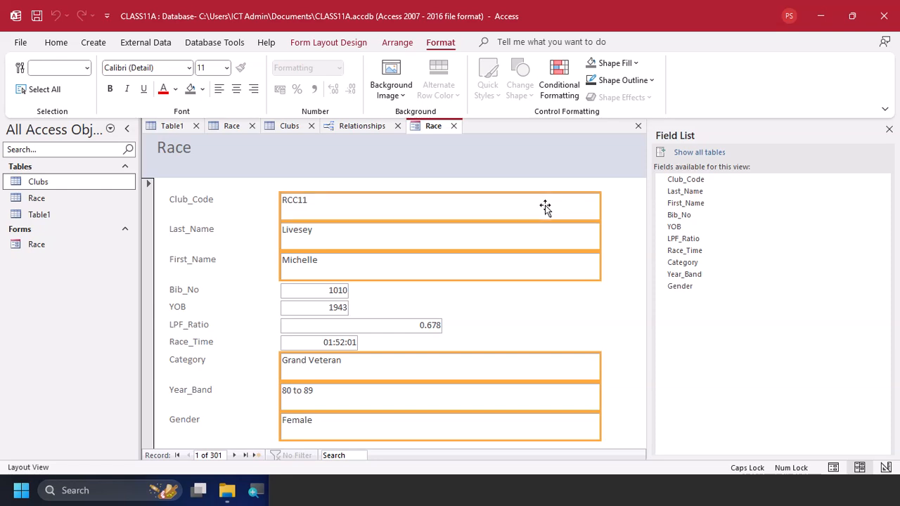
pyautogui.moveTo(601, 241); pyautogui.dragTo(458, 251)
pyautogui.click(591, 244)
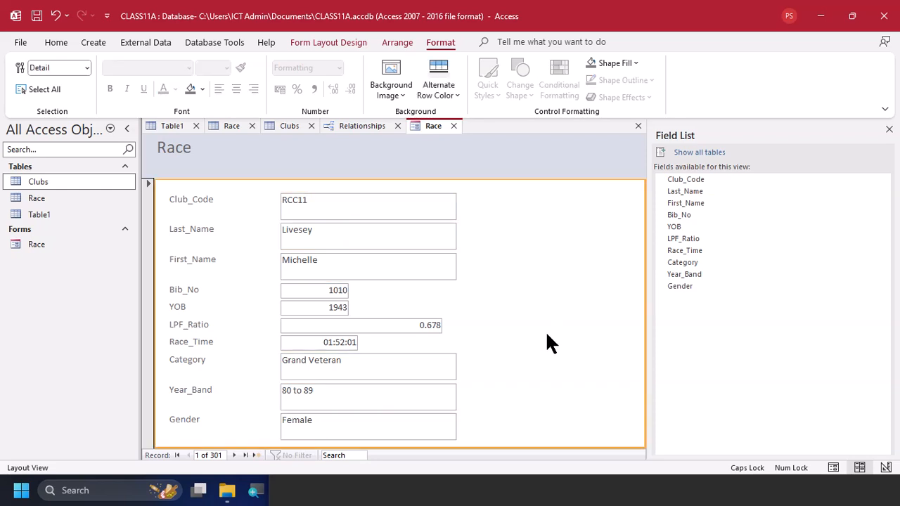
# Review the field values for the new record under task 5 in the practical PDF and return to Access
pyautogui.hotkey('alt', 'Tab')
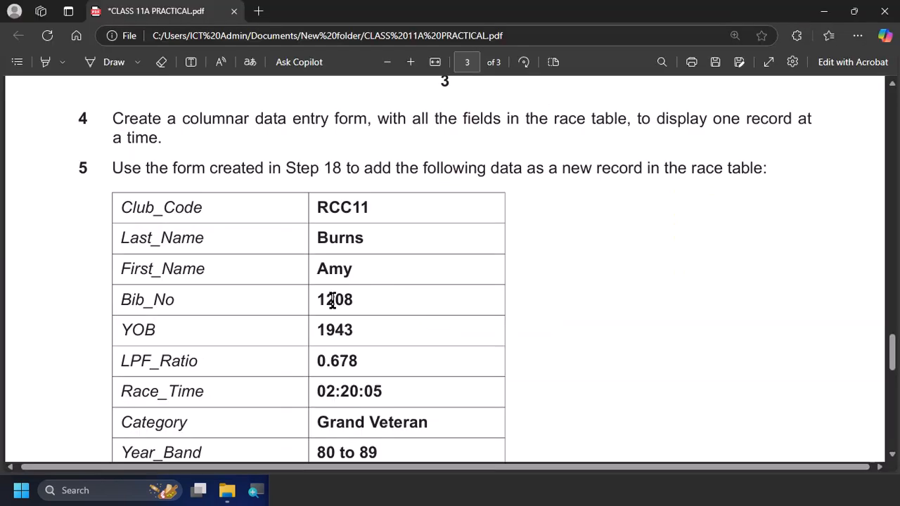
pyautogui.scroll(-1, 282, 254)
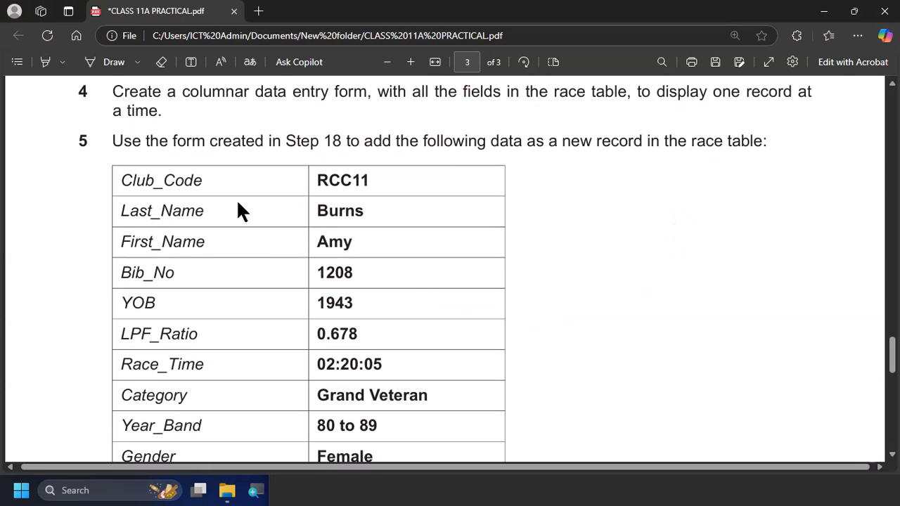
pyautogui.hotkey('alt', 'Tab')
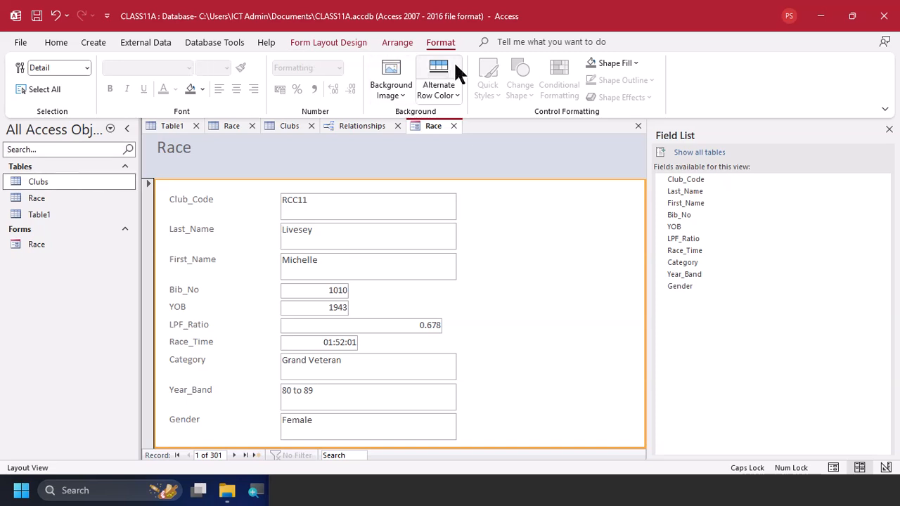
# Display the Race form in Form View and start a new blank record
pyautogui.click(67, 48)
pyautogui.click(29, 95)
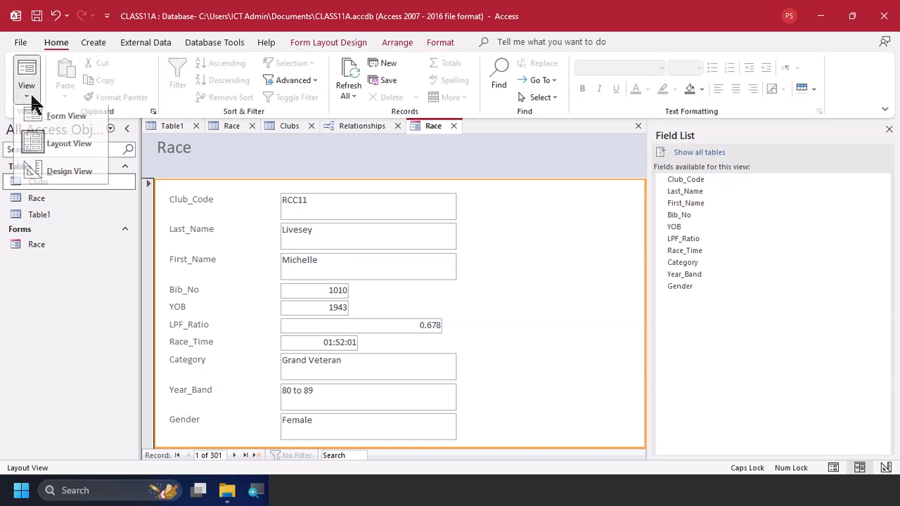
pyautogui.click(59, 125)
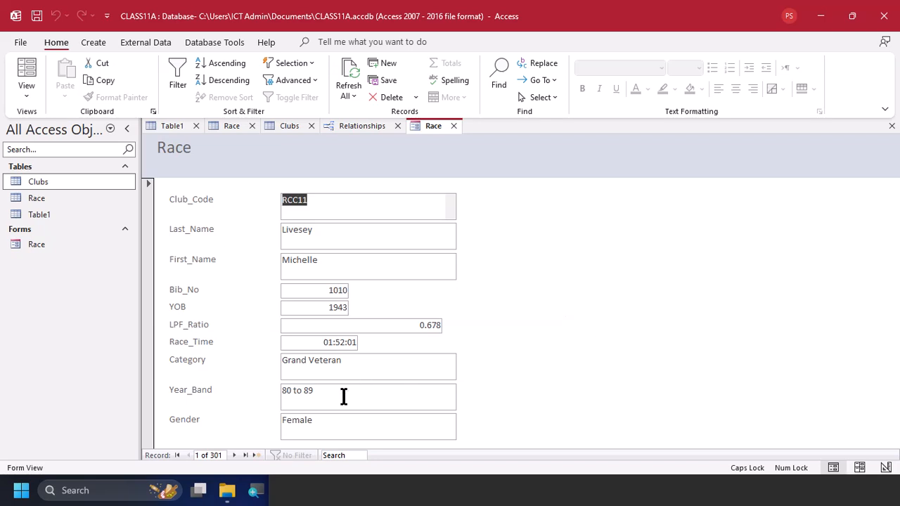
pyautogui.click(257, 454)
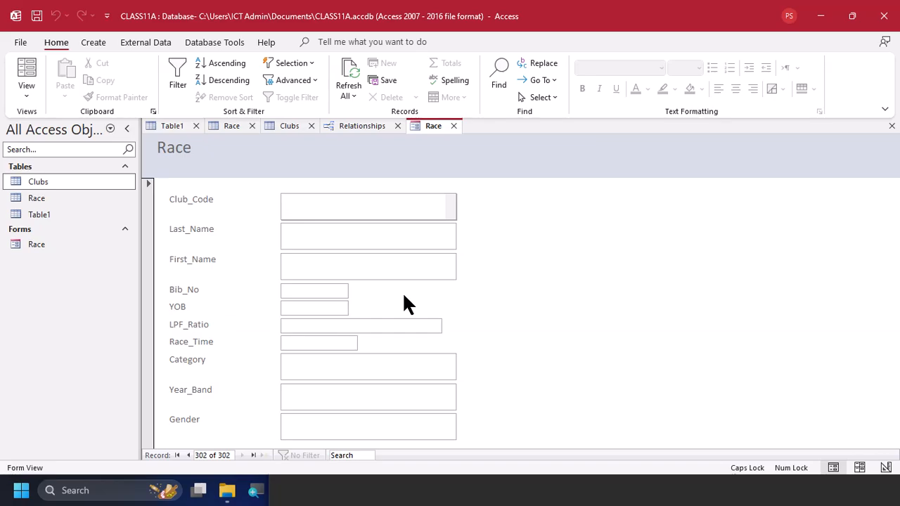
# Copy the club code RCC11 from the task 5 table in the PDF into the new record's Club_Code field
pyautogui.hotkey('alt', 'Tab')
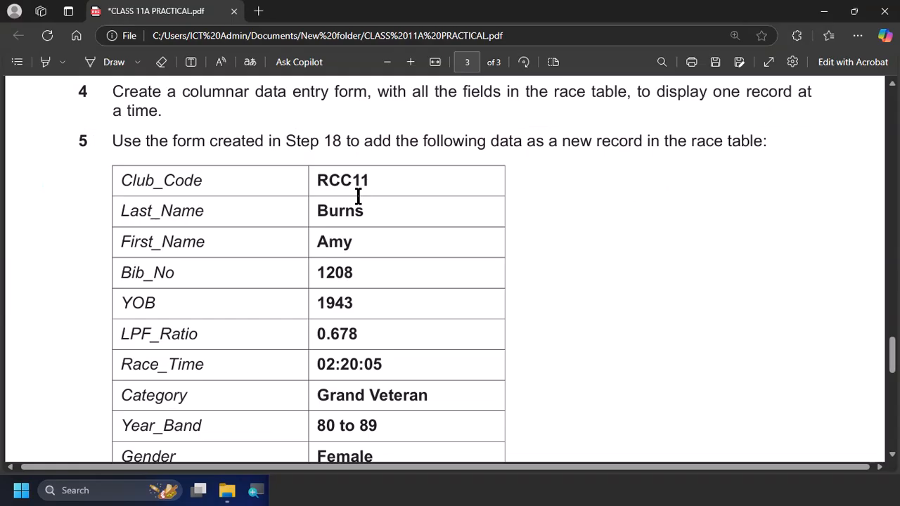
pyautogui.doubleClick(364, 183)
pyautogui.hotkey('ctrl', 'c')
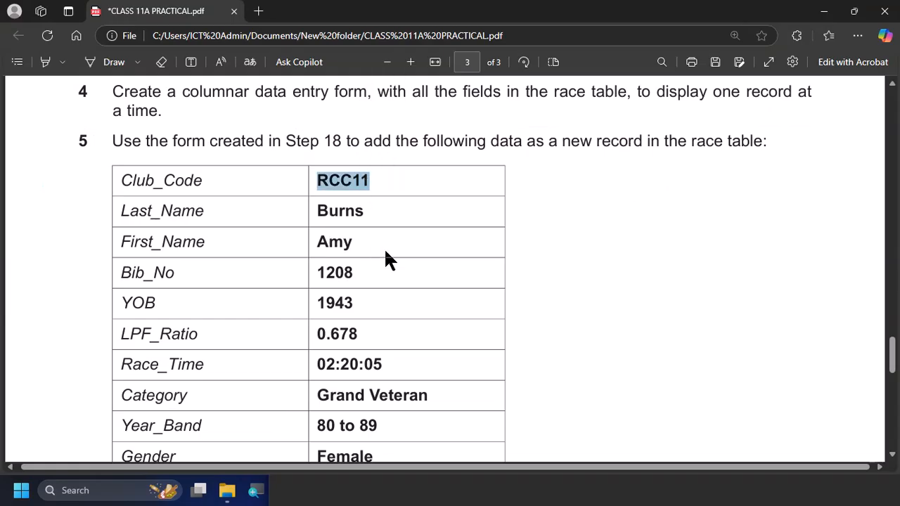
pyautogui.hotkey('alt', 'Tab')
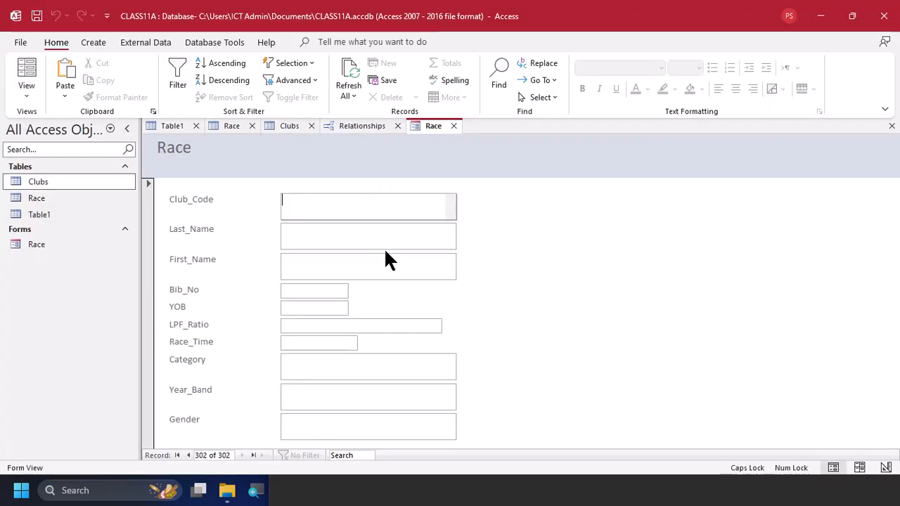
pyautogui.hotkey('ctrl', 'v')
# Copy the runner's last name from the PDF table into the Last_Name field of the new record
pyautogui.hotkey('alt', 'Tab')
pyautogui.doubleClick(328, 211)
pyautogui.hotkey('ctrl', 'c')
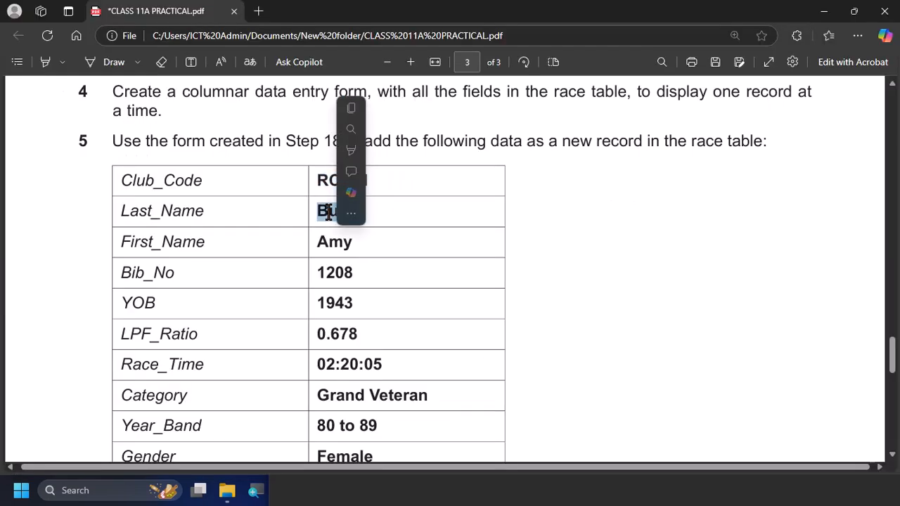
pyautogui.hotkey('alt', 'Tab')
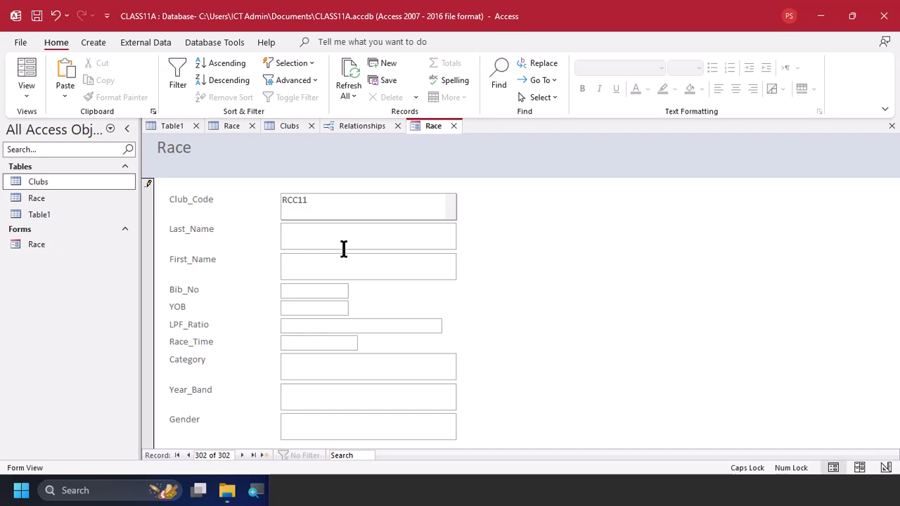
pyautogui.click(343, 246)
pyautogui.hotkey('ctrl', 'v')
# Copy the runner's first name from the PDF table into the form's First_Name field
pyautogui.hotkey('alt', 'Tab')
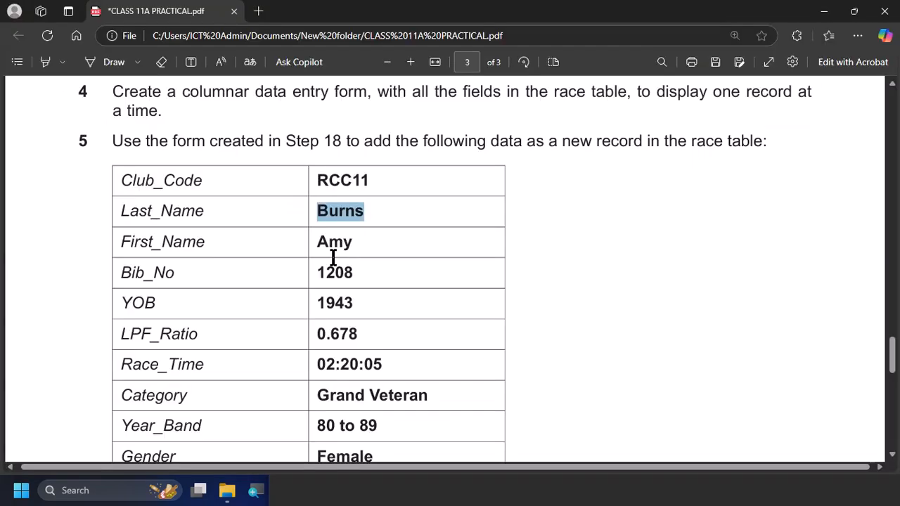
pyautogui.doubleClick(333, 248)
pyautogui.hotkey('ctrl', 'c')
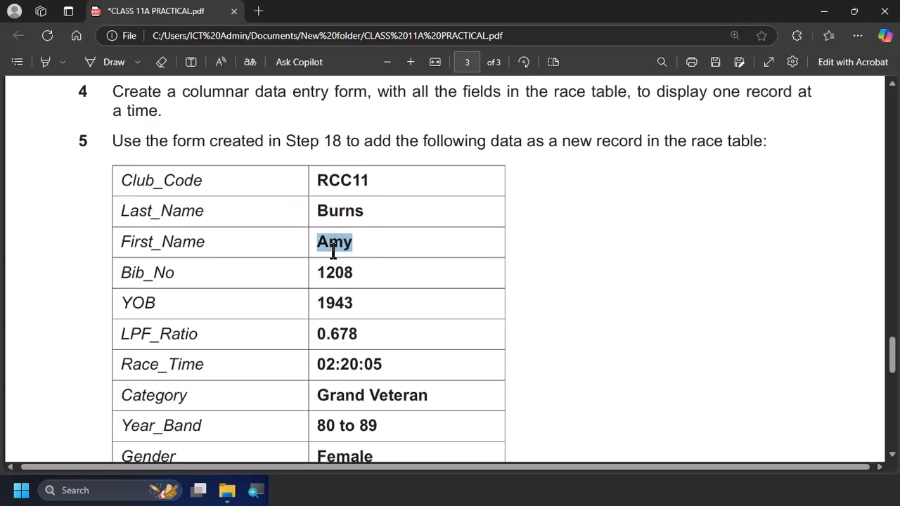
pyautogui.hotkey('alt', 'Tab')
pyautogui.click(336, 265)
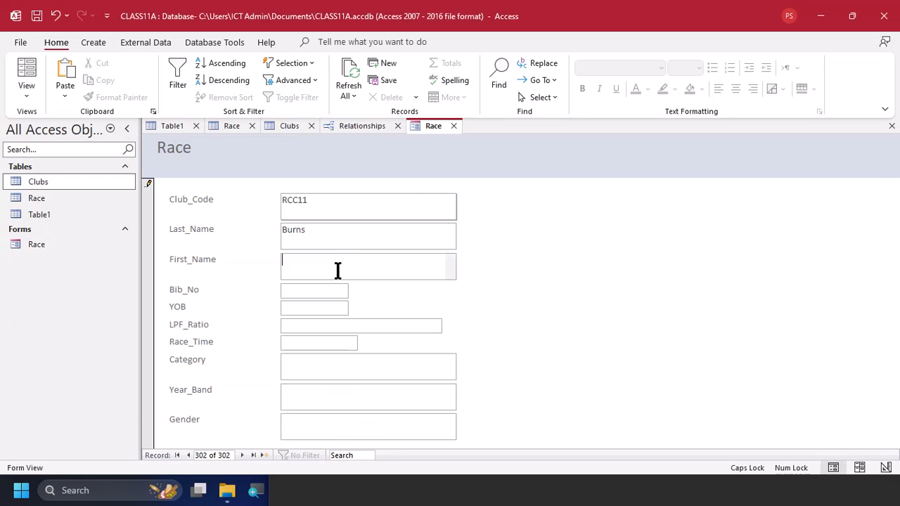
pyautogui.hotkey('ctrl', 'v')
# Copy the bib number 1208 from the PDF table into the form's Bib_No field
pyautogui.hotkey('alt', 'Tab')
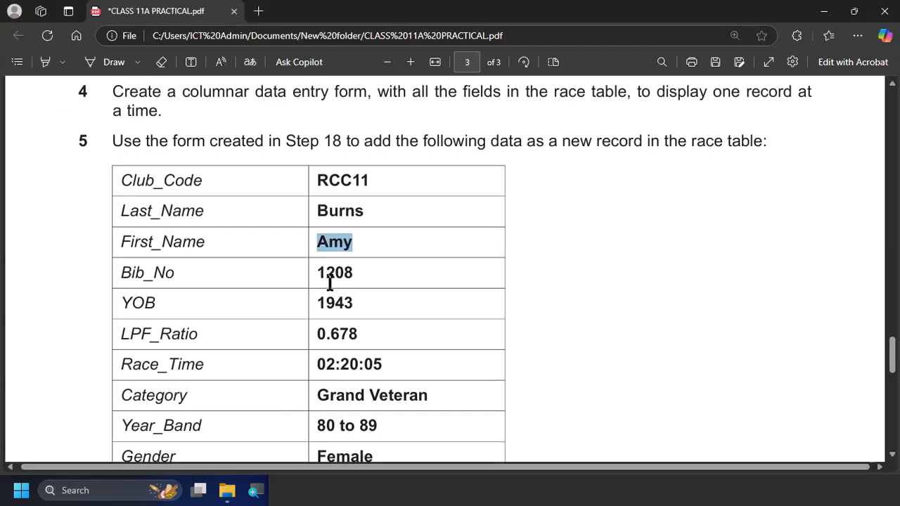
pyautogui.doubleClick(331, 282)
pyautogui.hotkey('ctrl', 'c')
pyautogui.hotkey('alt', 'Tab')
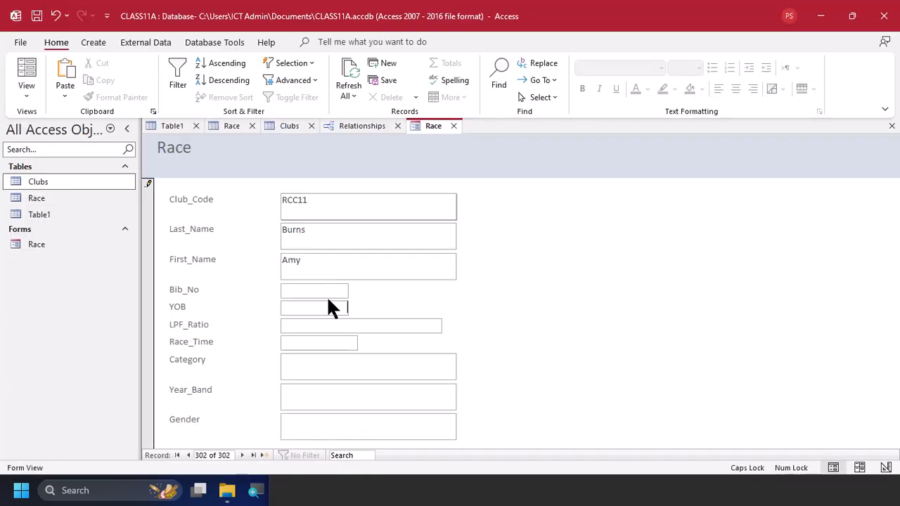
pyautogui.click(322, 296)
pyautogui.hotkey('ctrl', 'v')
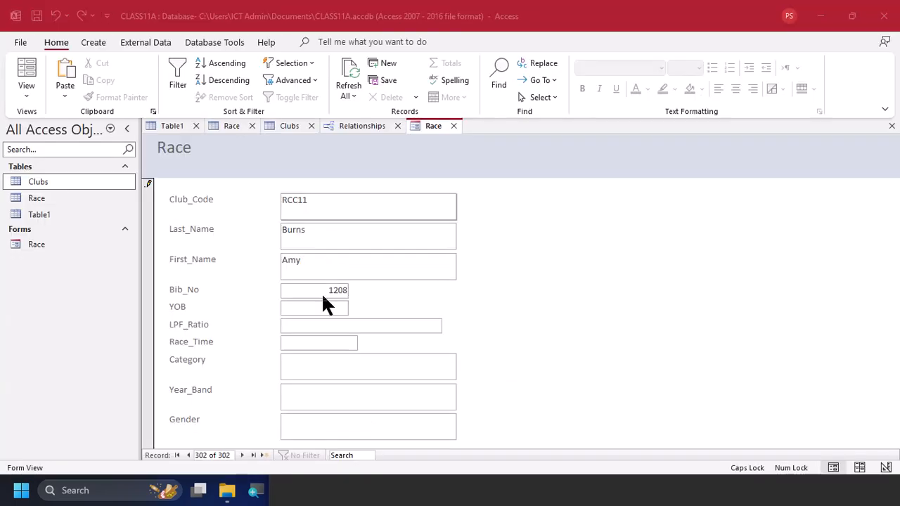
# Copy the runner's year of birth from the PDF table into the form's YOB field
pyautogui.hotkey('alt', 'Tab')
pyautogui.doubleClick(333, 304)
pyautogui.hotkey('ctrl', 'c')
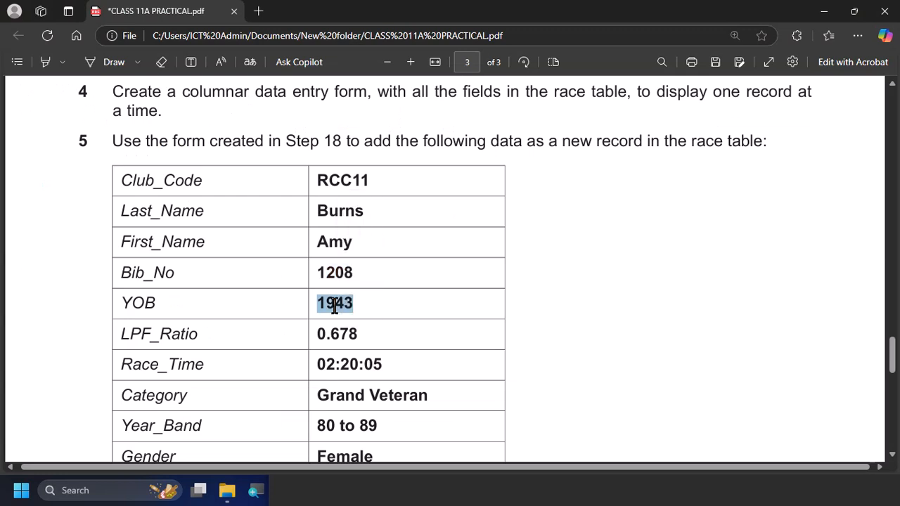
pyautogui.hotkey('alt', 'Tab')
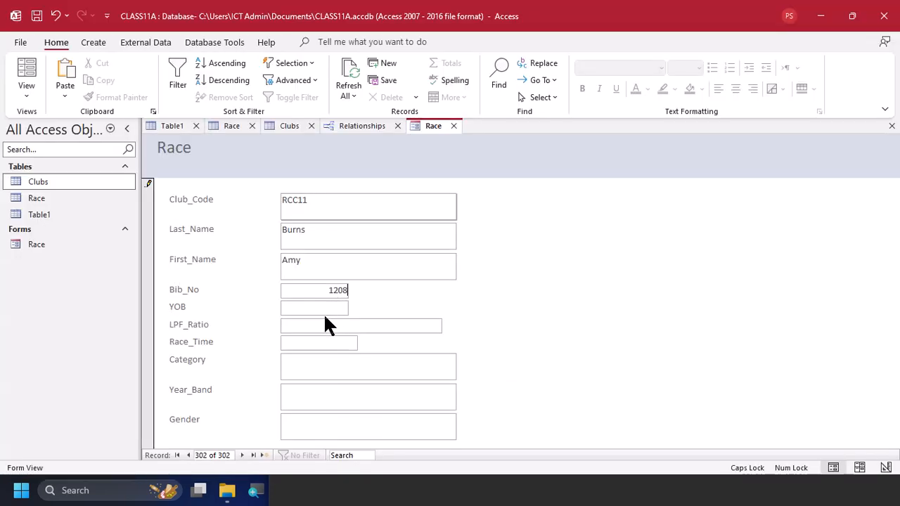
pyautogui.click(323, 312)
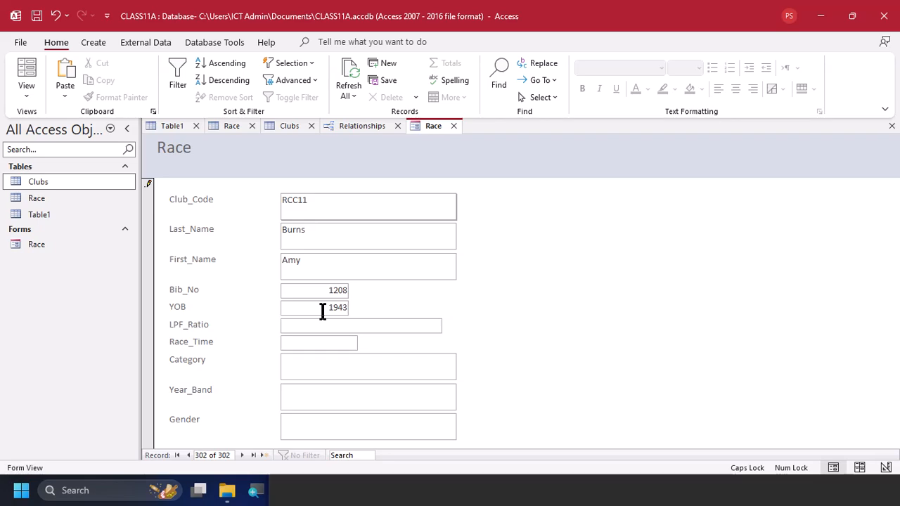
# Copy the ratio 0.678 from the PDF table into the form's LPF_Ratio field
pyautogui.hotkey('alt', 'Tab')
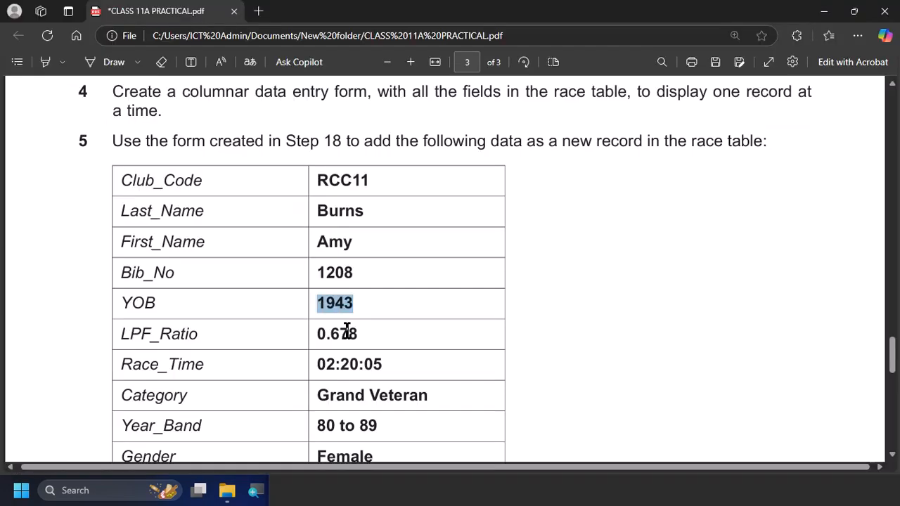
pyautogui.doubleClick(346, 331)
pyautogui.hotkey('alt', 'Tab')
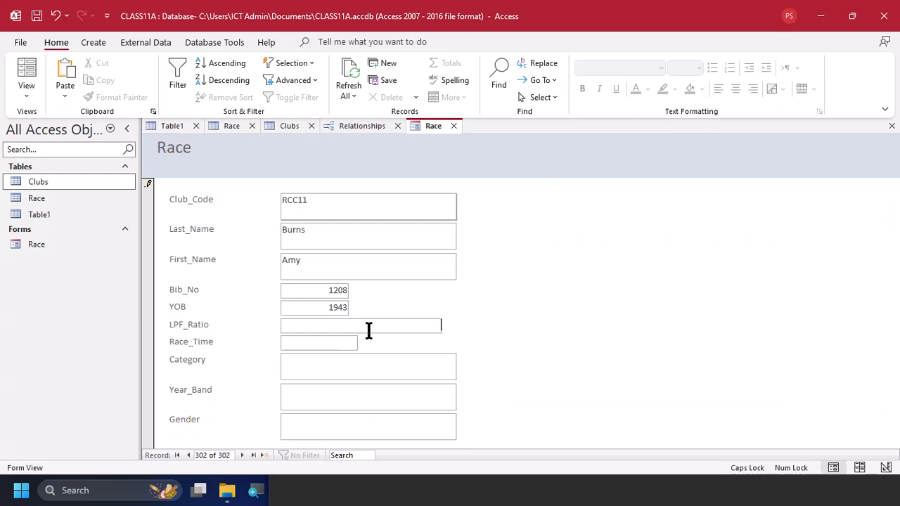
# Copy the race time 02:20:05 from the PDF table into the form's Race_Time field
pyautogui.hotkey('alt', 'Tab')
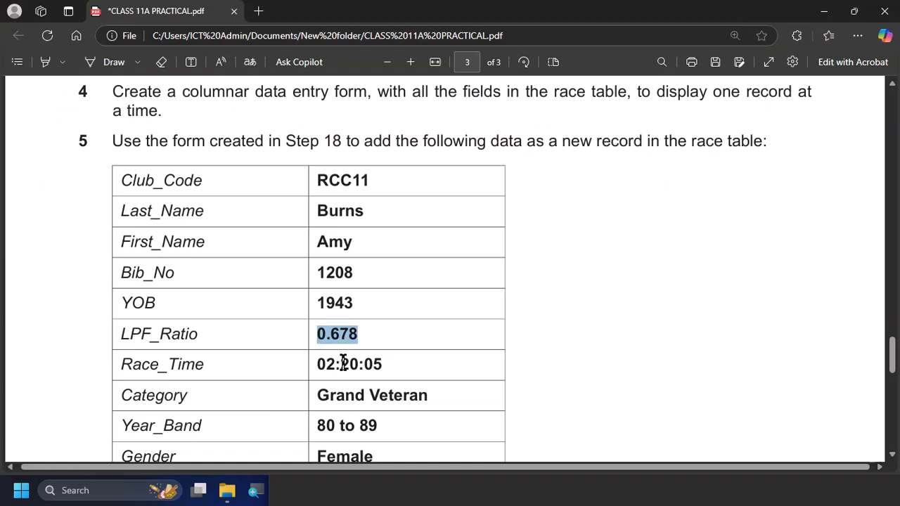
pyautogui.click(344, 362)
pyautogui.doubleClick(344, 362)
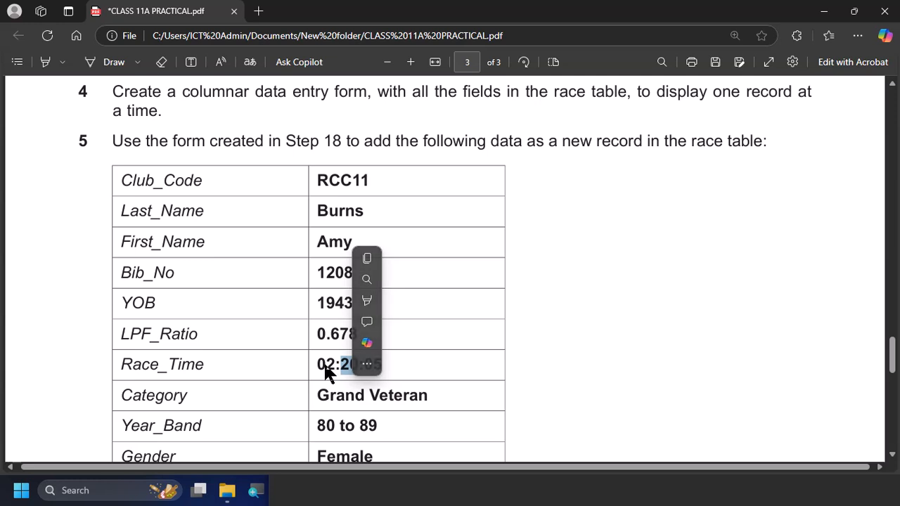
pyautogui.moveTo(318, 367); pyautogui.dragTo(388, 367)
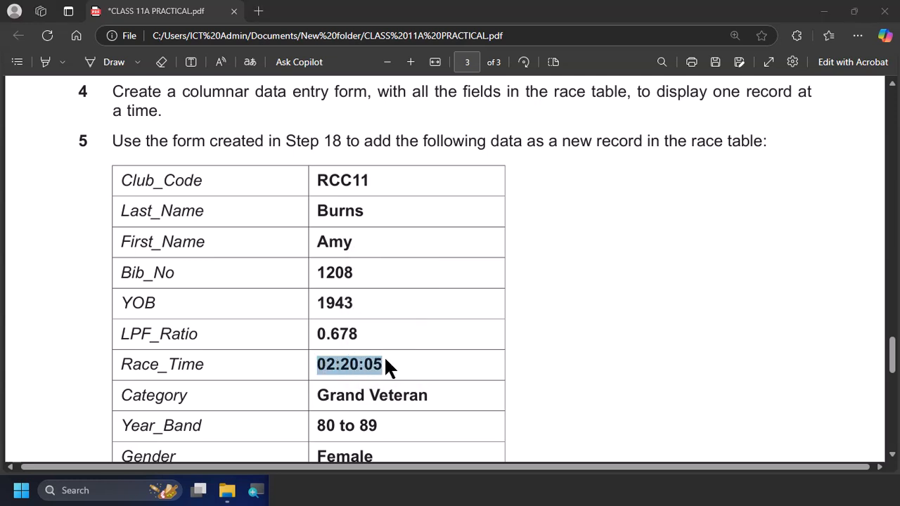
pyautogui.hotkey('alt', 'Tab')
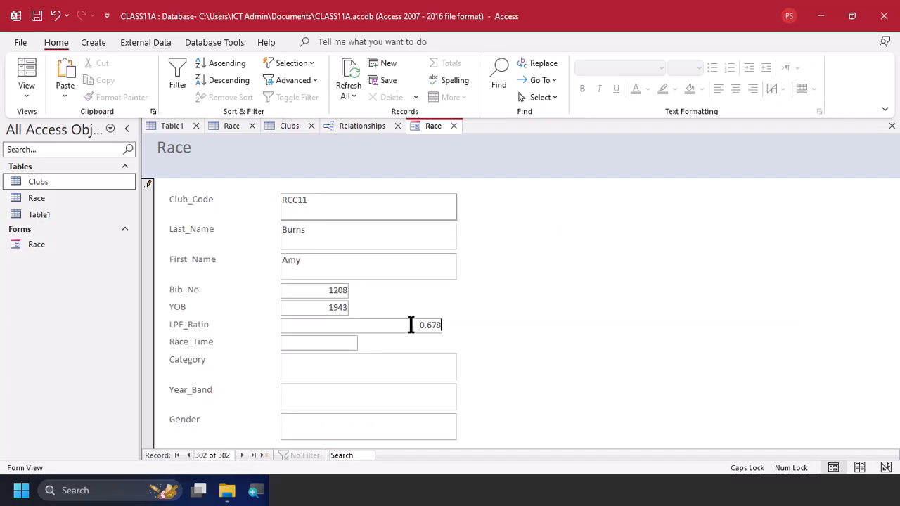
pyautogui.click(344, 342)
pyautogui.hotkey('ctrl', 'v')
# Copy the category Grand Veteran from the PDF table into the form's Category field
pyautogui.hotkey('alt', 'Tab')
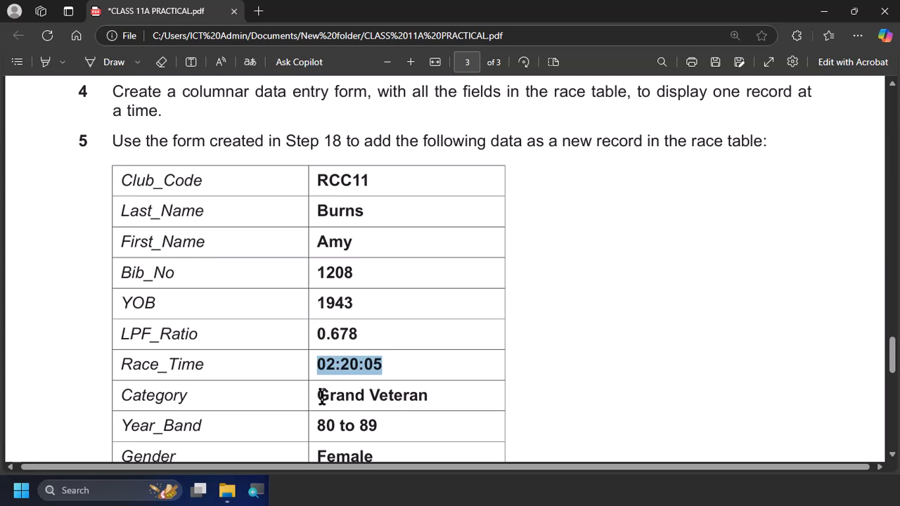
pyautogui.moveTo(321, 396); pyautogui.dragTo(434, 386)
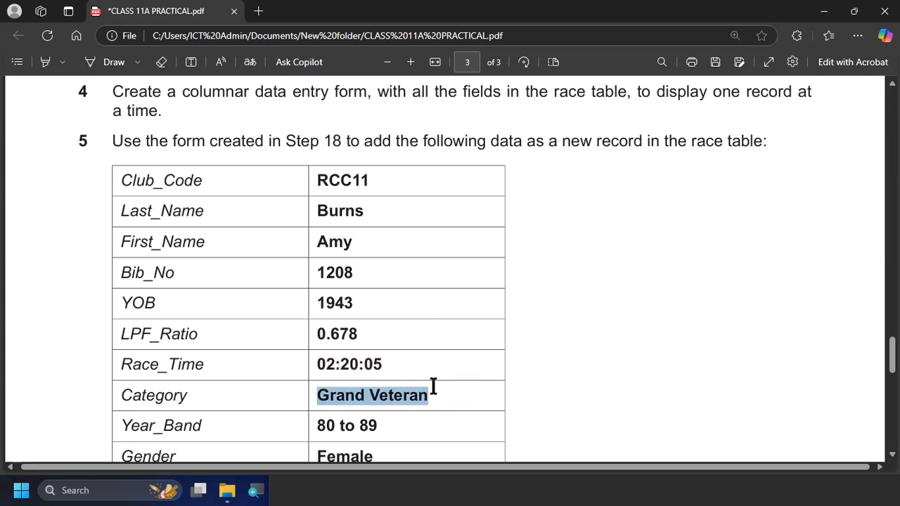
pyautogui.hotkey('ctrl', 'c')
pyautogui.hotkey('alt', 'Tab')
pyautogui.click(374, 373)
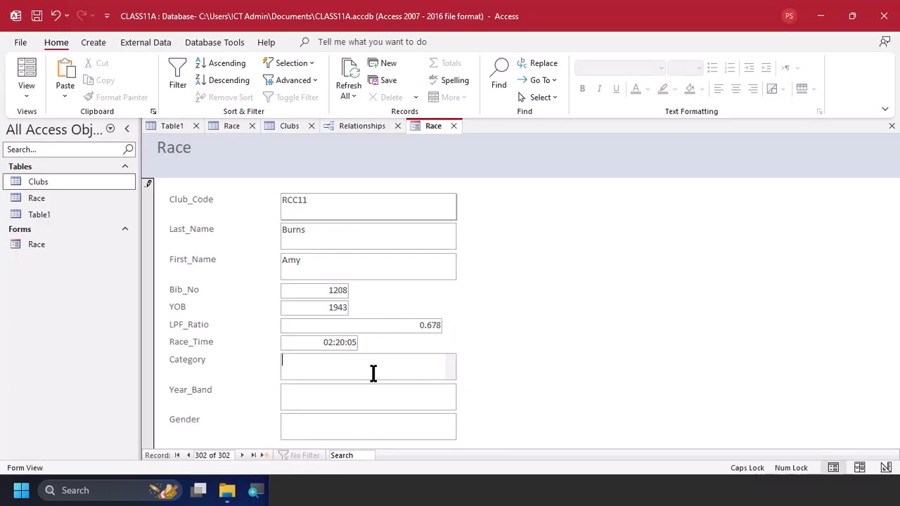
pyautogui.hotkey('ctrl', 'v')
# Copy the year band 80 to 89 from the PDF table into the form's Year_Band field
pyautogui.hotkey('alt', 'Tab')
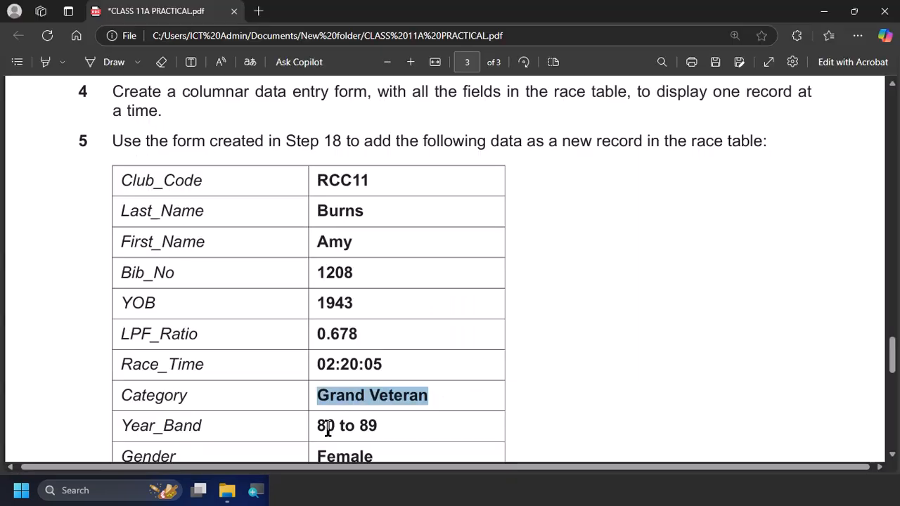
pyautogui.moveTo(318, 427); pyautogui.dragTo(380, 428)
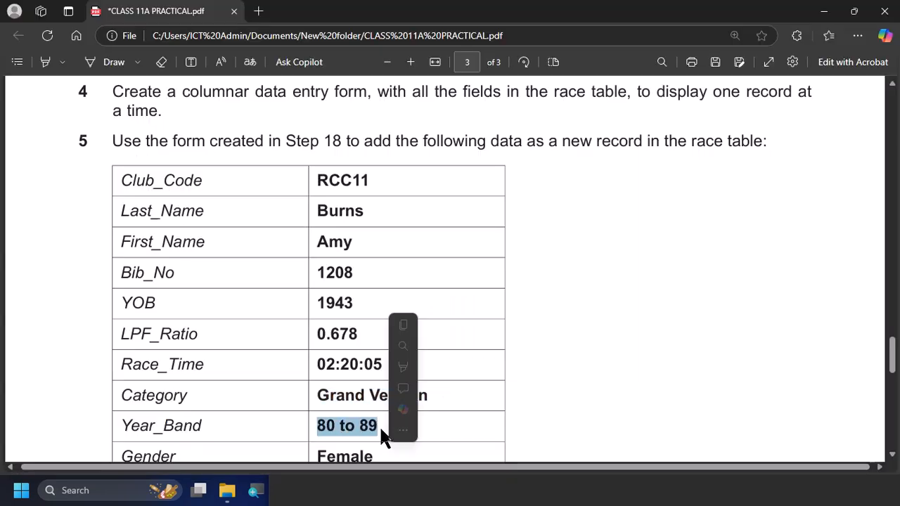
pyautogui.hotkey('ctrl', 'c')
pyautogui.hotkey('alt', 'Tab')
pyautogui.click(347, 400)
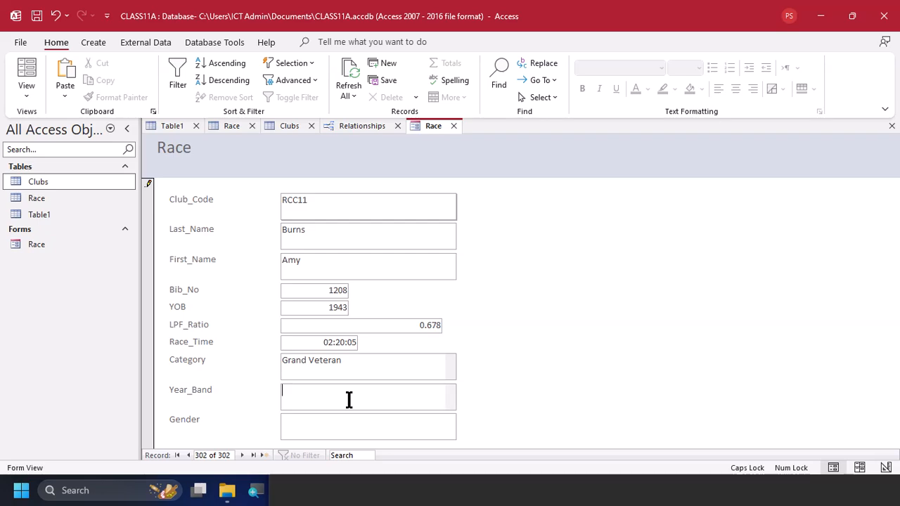
pyautogui.hotkey('ctrl', 'v')
# Copy Female from the PDF table into the form's Gender field and save the new record
pyautogui.hotkey('alt', 'Tab')
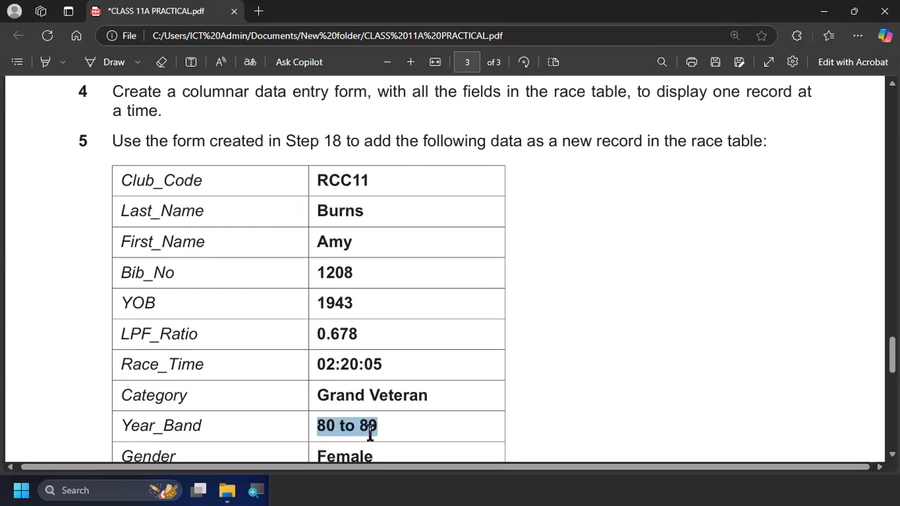
pyautogui.click(358, 453)
pyautogui.doubleClick(358, 453)
pyautogui.hotkey('ctrl', 'c')
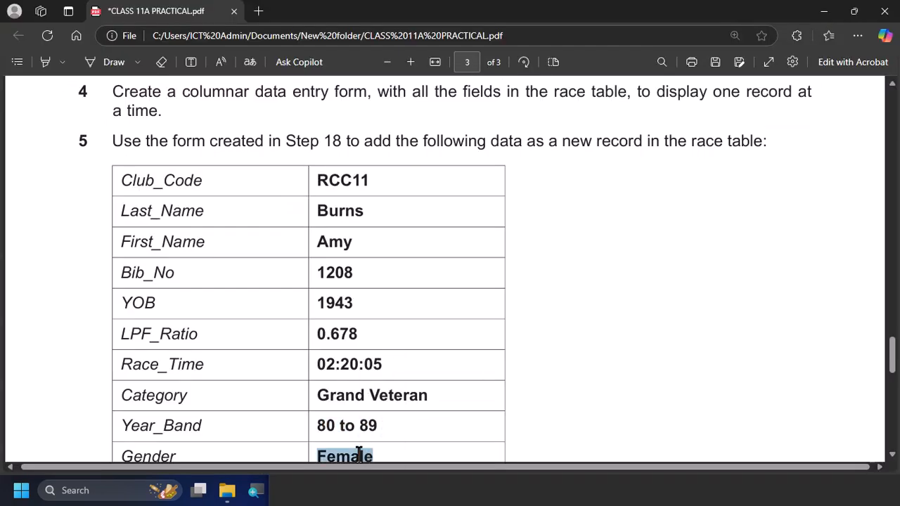
pyautogui.hotkey('alt', 'Tab')
pyautogui.click(333, 428)
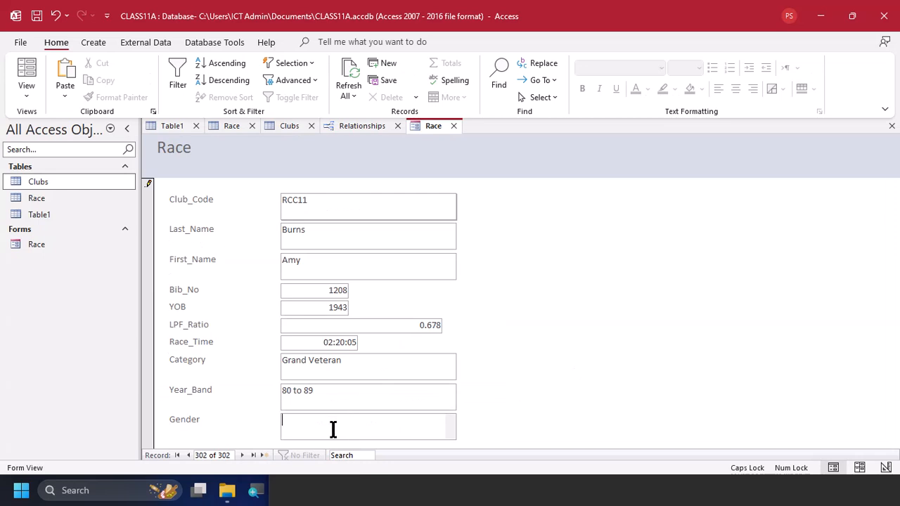
pyautogui.hotkey('ctrl', 'v')
pyautogui.hotkey('ctrl', 's')
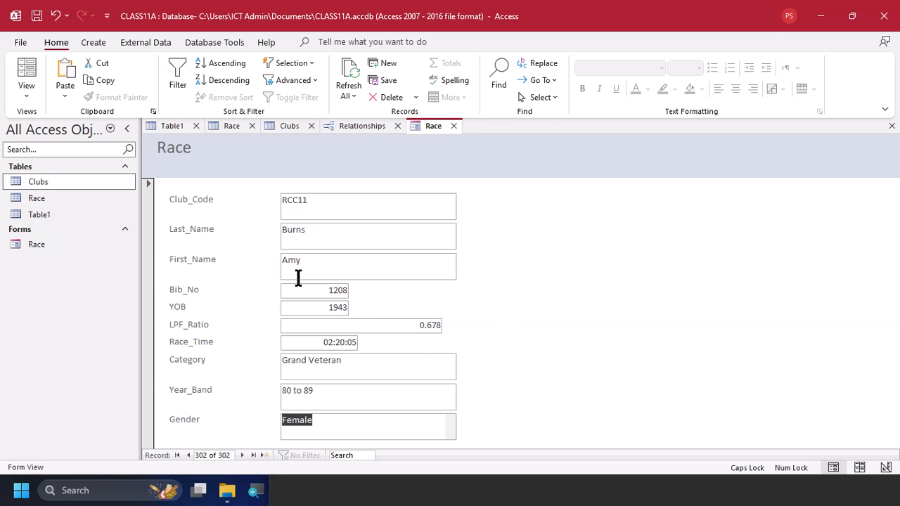
# Check the Evidence 3 instruction in the PDF and capture a screenshot of the Race form showing the new record
pyautogui.hotkey('alt', 'Tab')
pyautogui.scroll(-3, 435, 305)
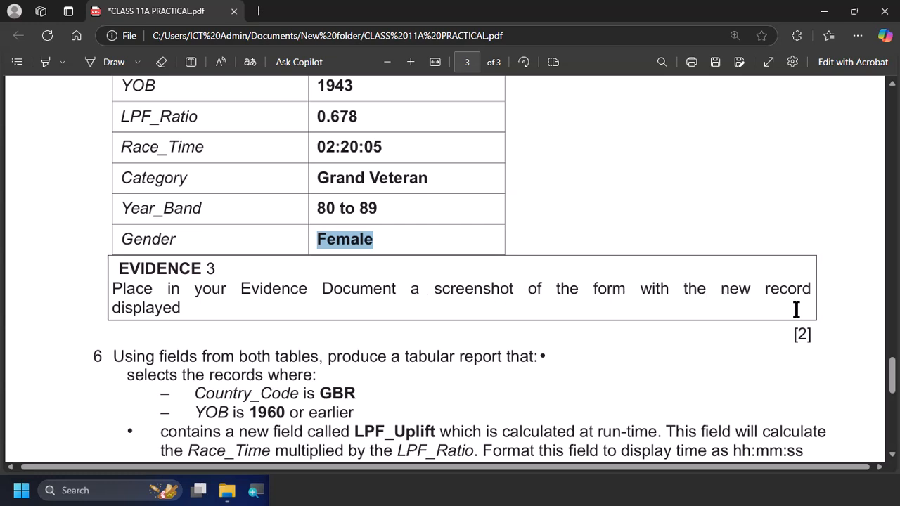
pyautogui.hotkey('alt', 'Tab')
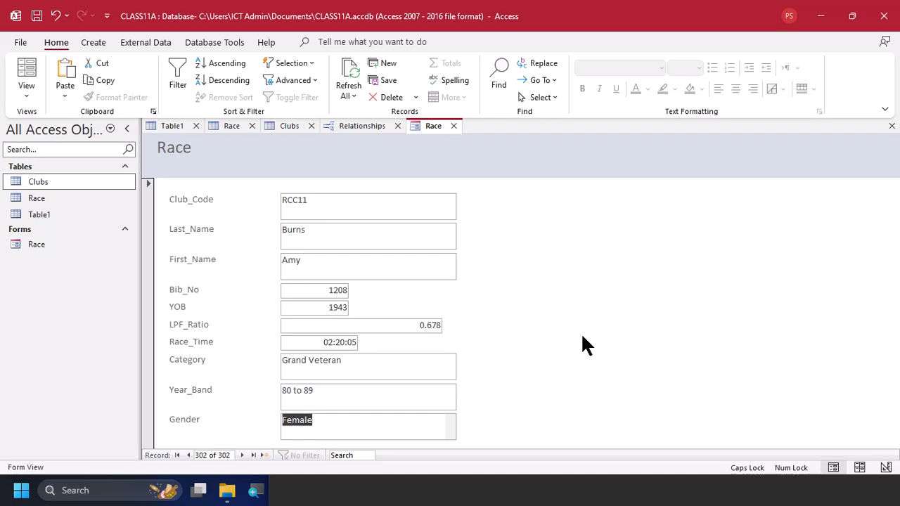
pyautogui.press('super+shift+s')
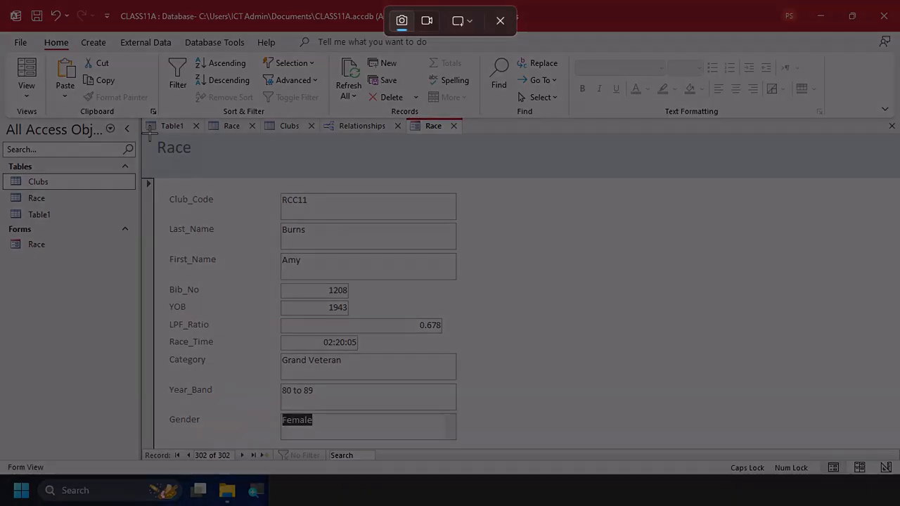
pyautogui.moveTo(146, 131); pyautogui.dragTo(475, 445)
# In EVIDENCE0001.docx, remove the blank line above the Evidence 3 heading and paste the form screenshot beneath that heading
pyautogui.hotkey('alt', 'Tab')
pyautogui.hotkey('alt', 'Tab')
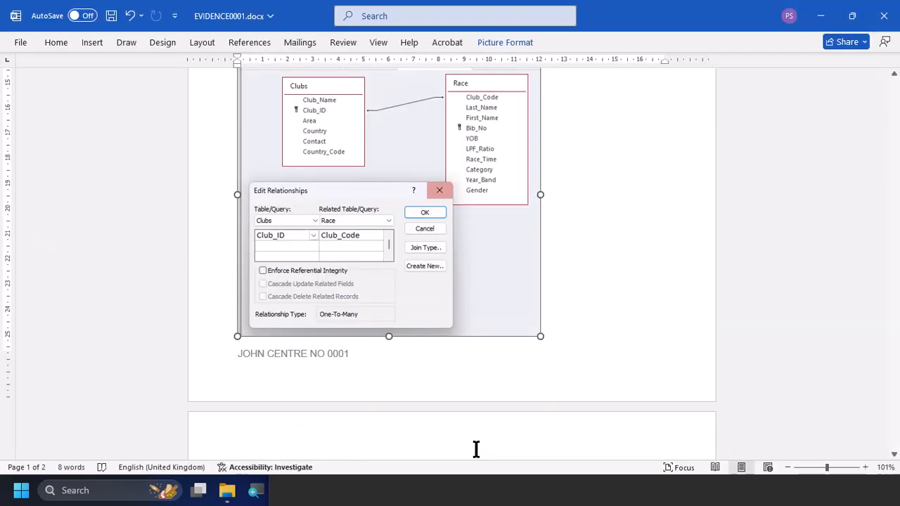
pyautogui.scroll(-4, 386, 372)
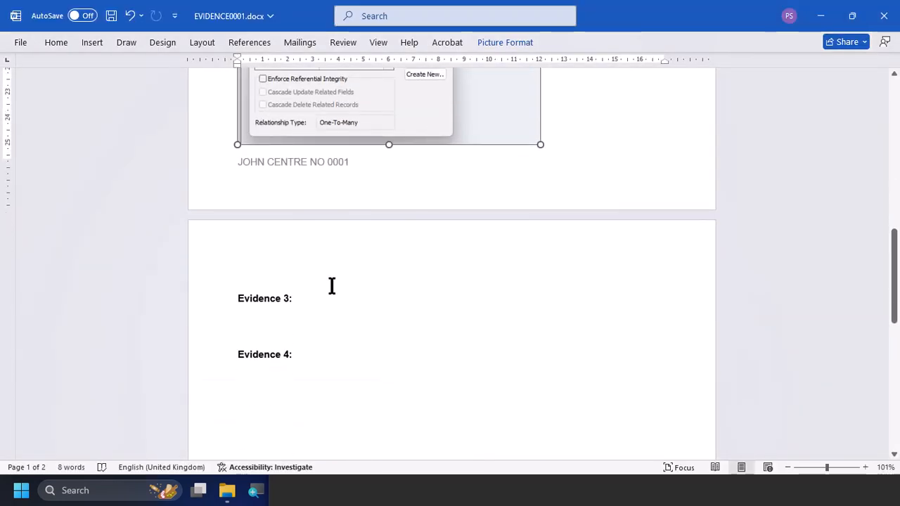
pyautogui.click(332, 285)
pyautogui.press('Delete')
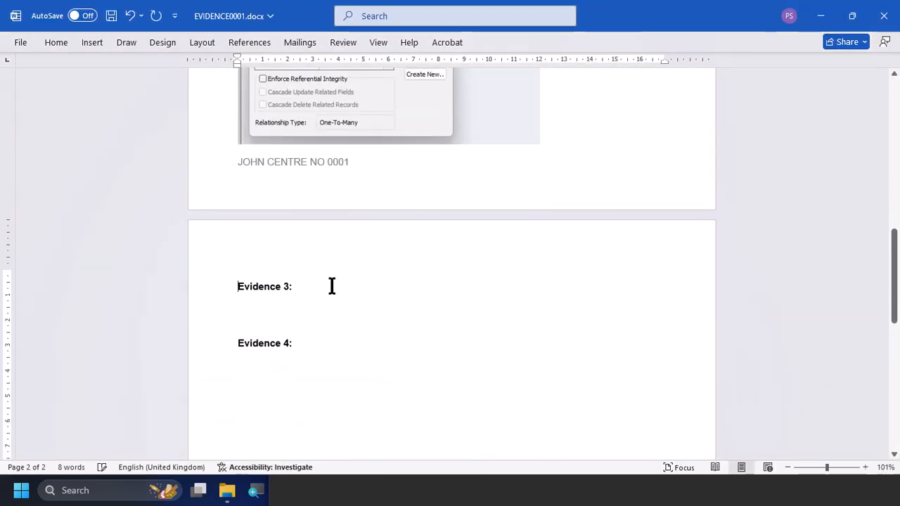
pyautogui.hotkey('ctrl', 'v')
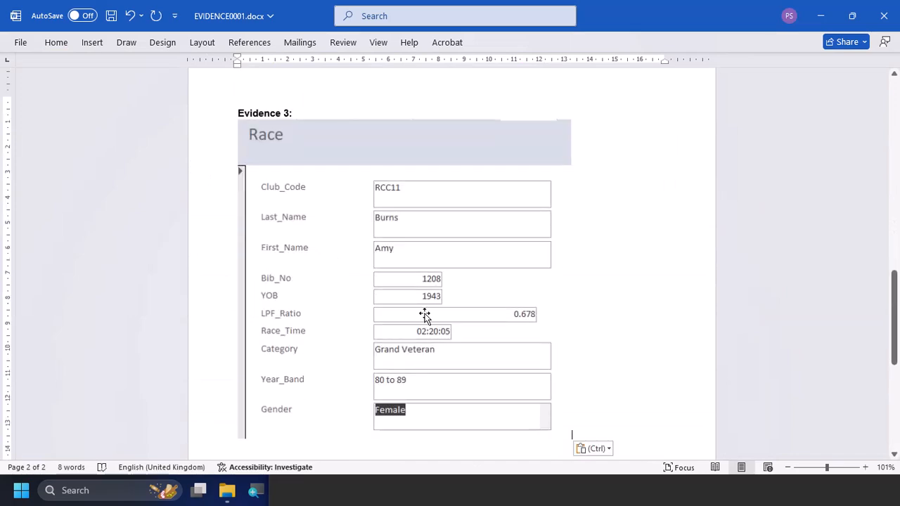
# Return to the practical PDF and read the task 6 requirements for the tabular report
pyautogui.hotkey('alt', 'Tab')
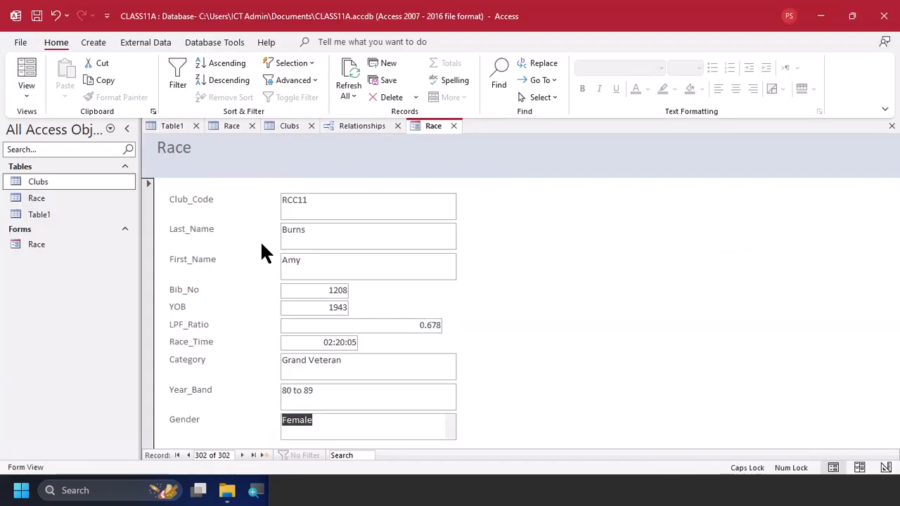
pyautogui.hotkey('alt', 'Tab')
pyautogui.hotkey('alt', 'Tab')
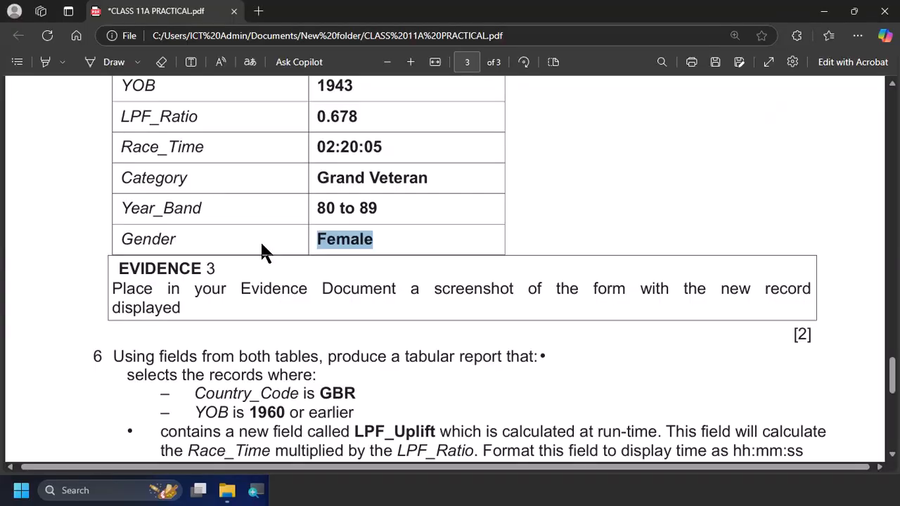
pyautogui.scroll(-3, 368, 259)
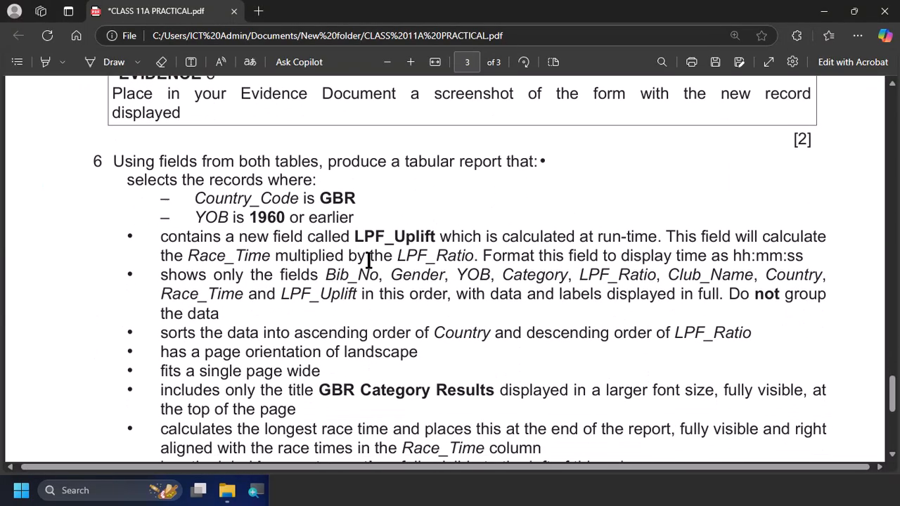
pyautogui.scroll(-1, 367, 259)
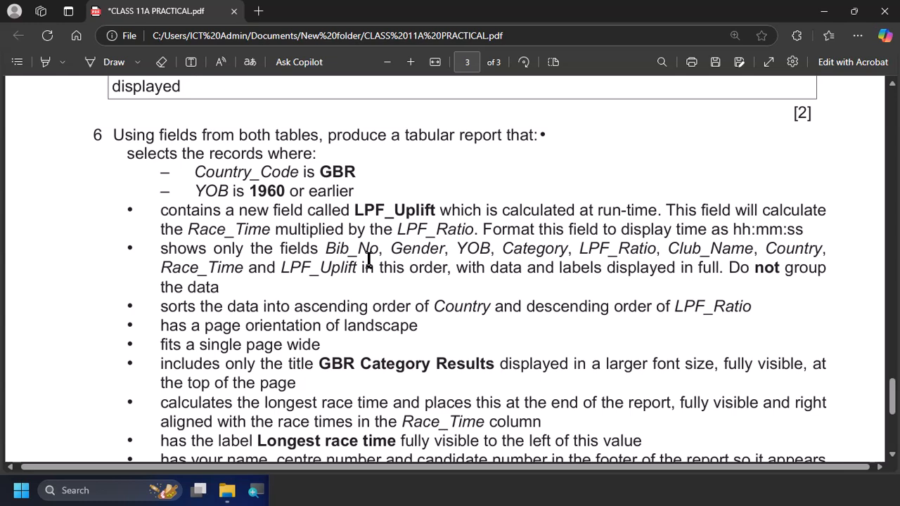
pyautogui.scroll(-1, 368, 259)
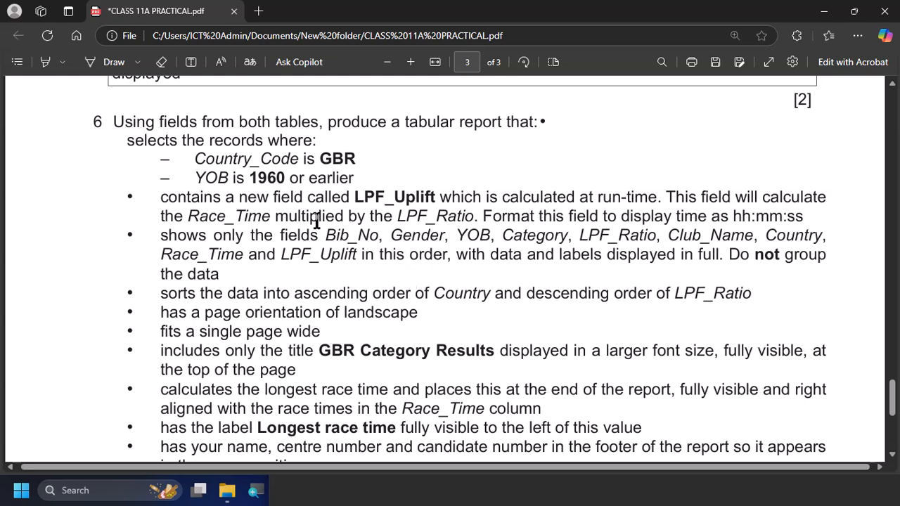
pyautogui.scroll(-1, 315, 239)
pyautogui.scroll(-1, 315, 239)
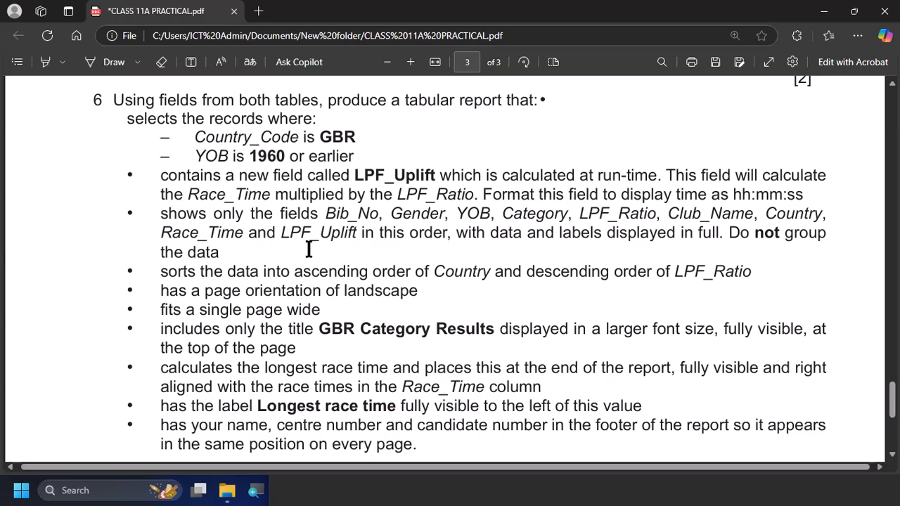
# Switch to the CLASS11A database in Access and create a query in design view using the Clubs and Race tables
pyautogui.hotkey('alt', 'Tab')
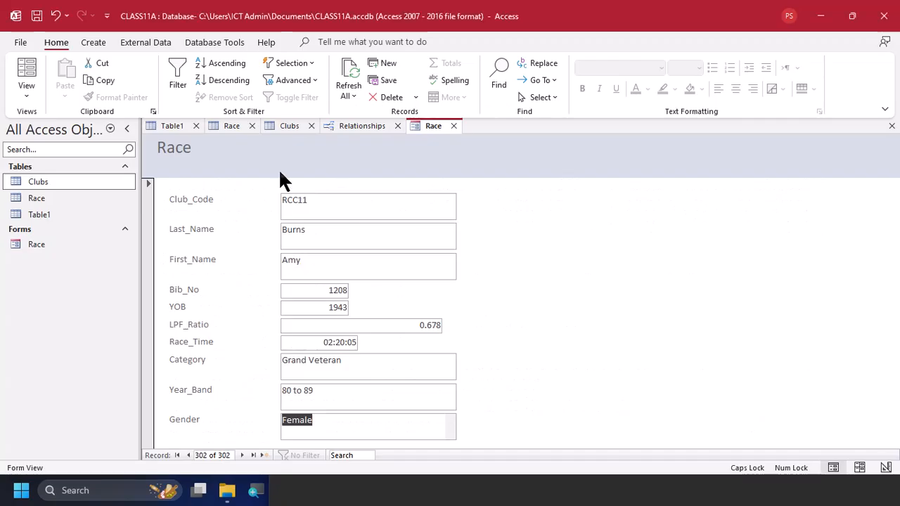
pyautogui.click(96, 43)
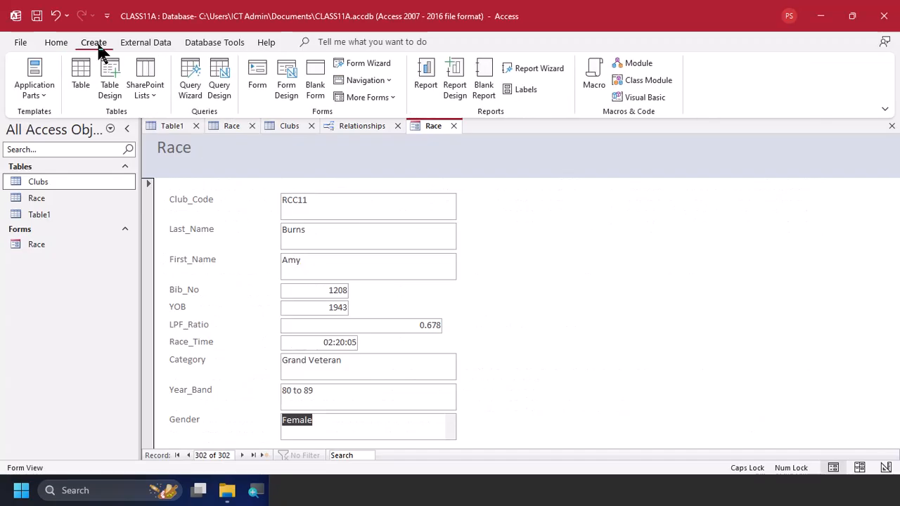
pyautogui.click(221, 86)
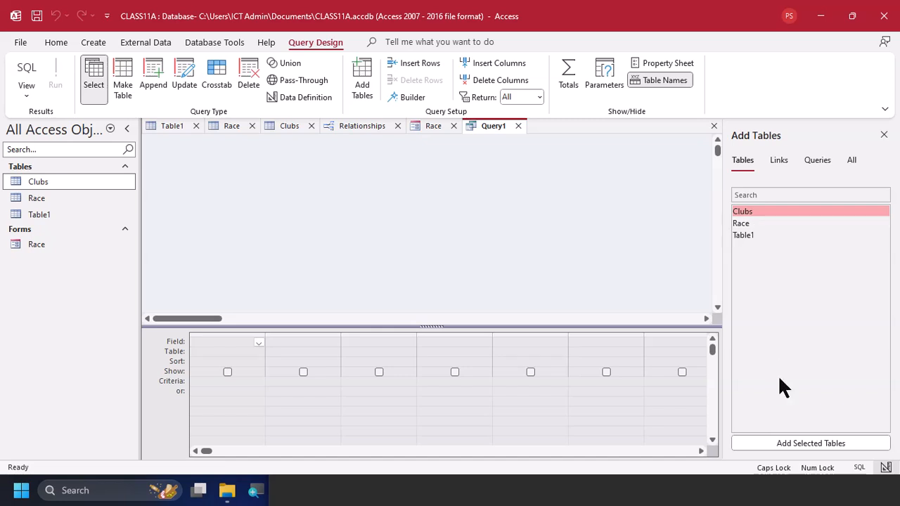
pyautogui.doubleClick(762, 211)
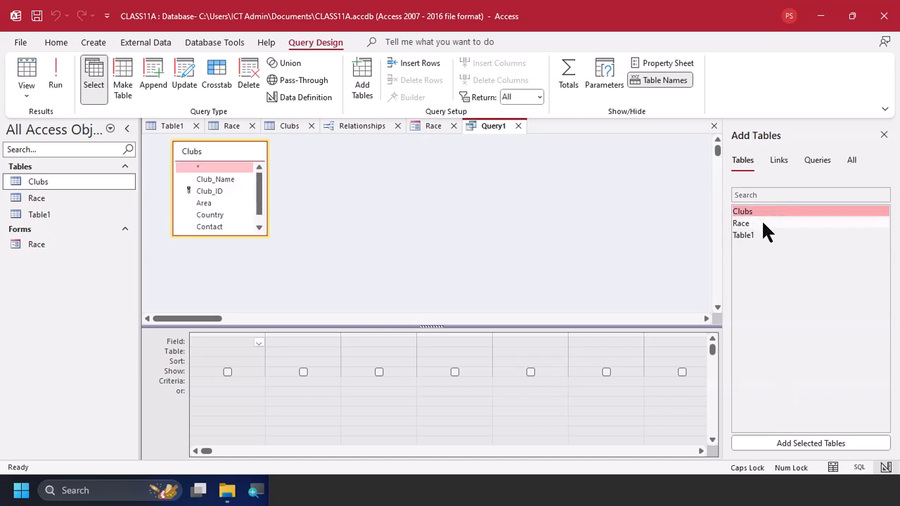
pyautogui.doubleClick(763, 223)
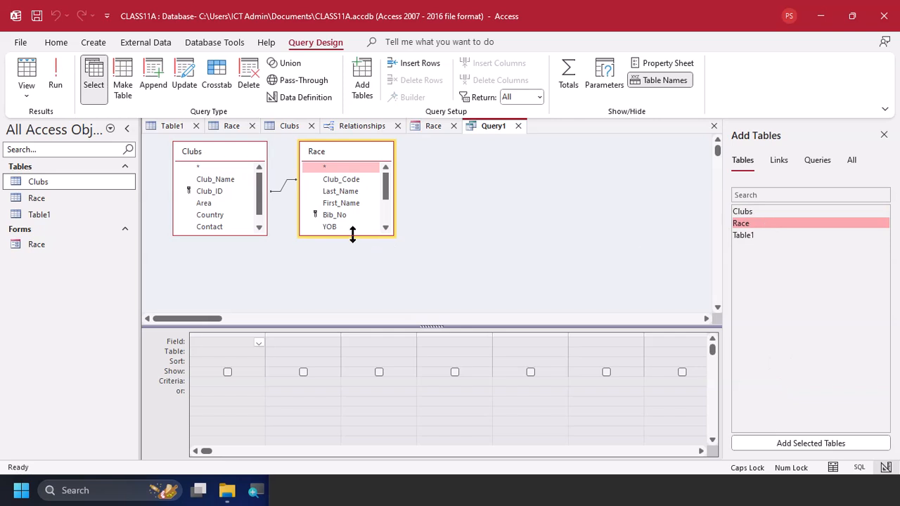
# Expand the Race and Clubs field lists to show all their fields and close the Add Tables pane
pyautogui.doubleClick(354, 235)
pyautogui.doubleClick(246, 235)
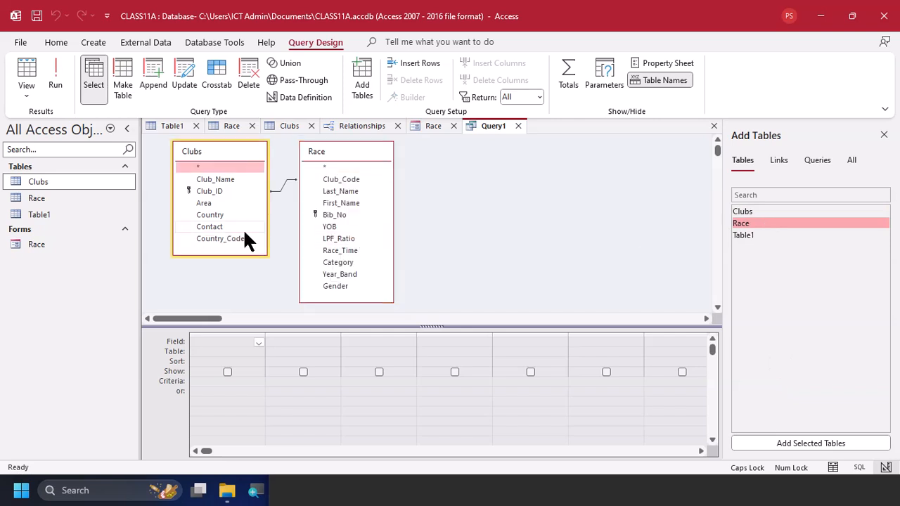
pyautogui.click(581, 229)
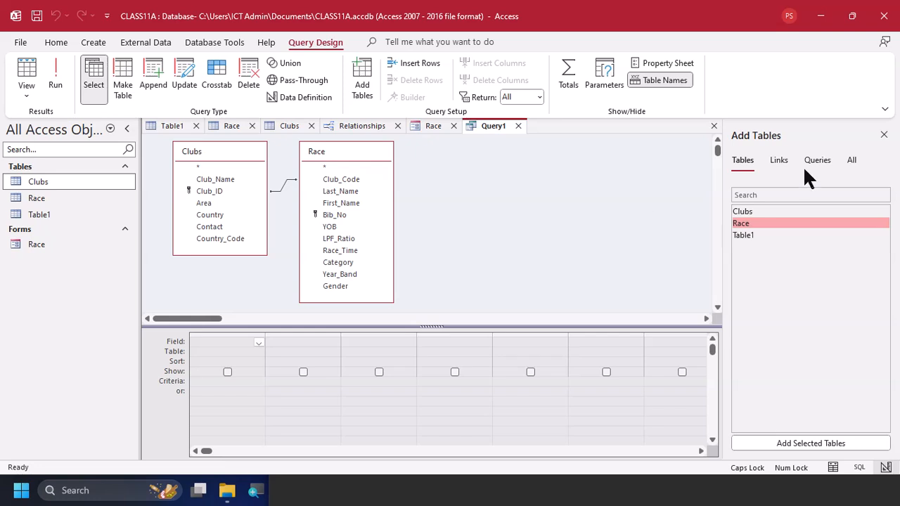
pyautogui.click(884, 136)
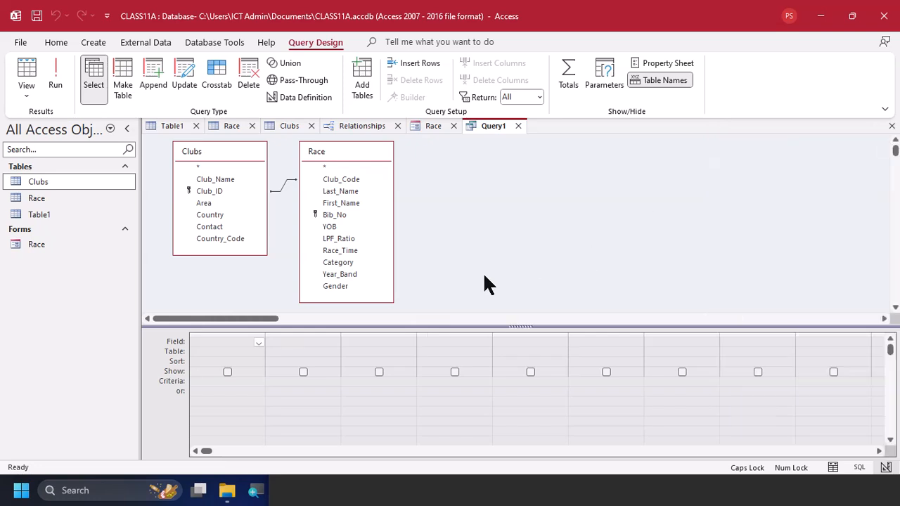
# In the practical PDF, highlight the task 6 field list from Bib_No through LPF_Uplift
pyautogui.hotkey('alt', 'Tab')
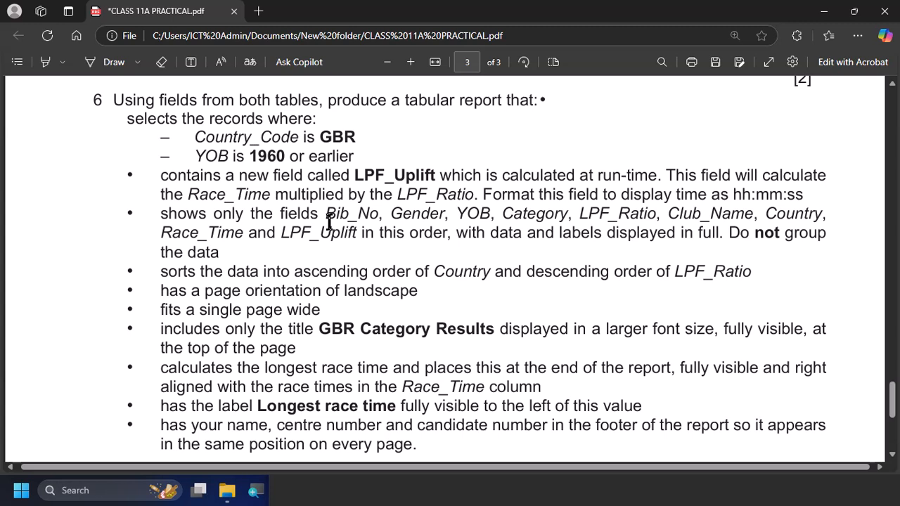
pyautogui.click(43, 61)
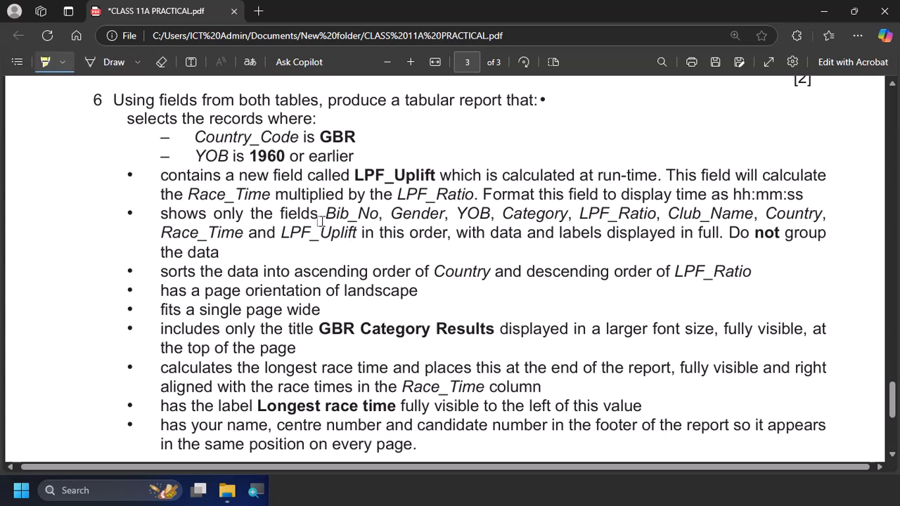
pyautogui.moveTo(324, 214); pyautogui.dragTo(356, 234)
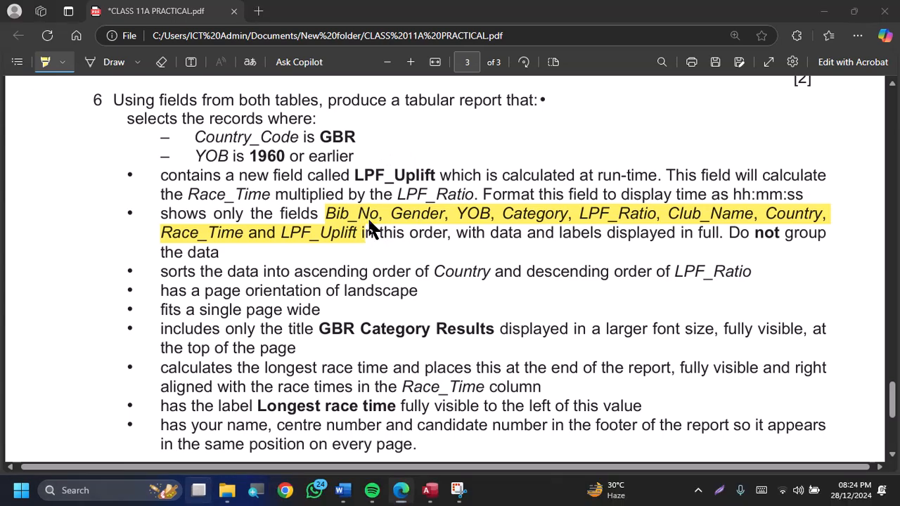
# Return to the query in Access and add Bib_No, Gender, YOB and Category from the Race table
pyautogui.hotkey('alt', 'Tab')
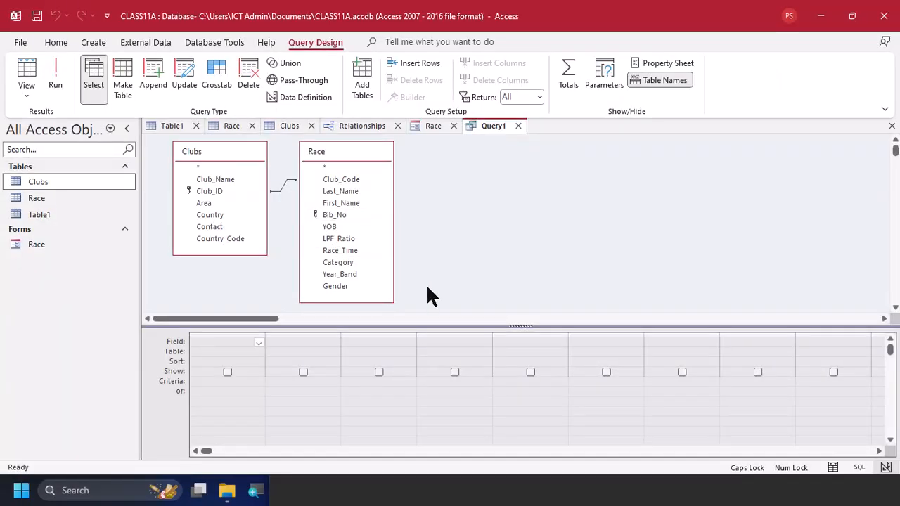
pyautogui.press('super+plus')
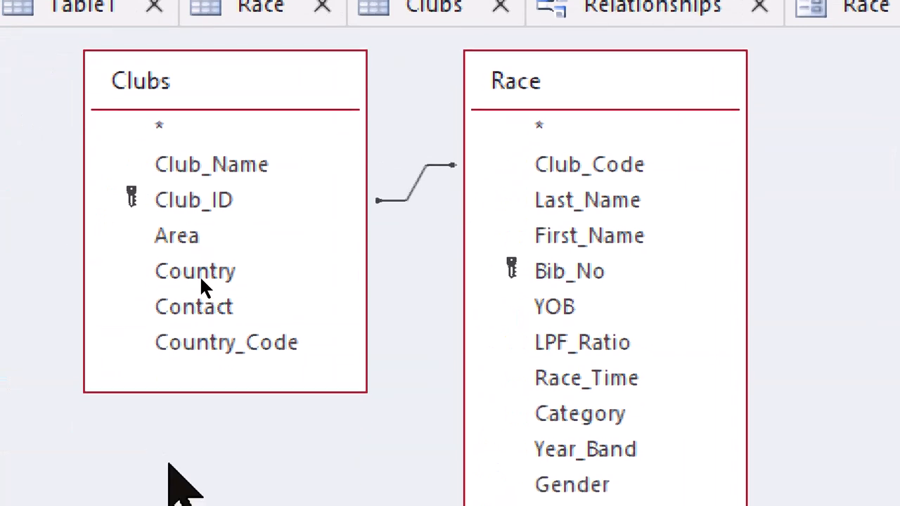
pyautogui.hotkey('alt', 'Tab')
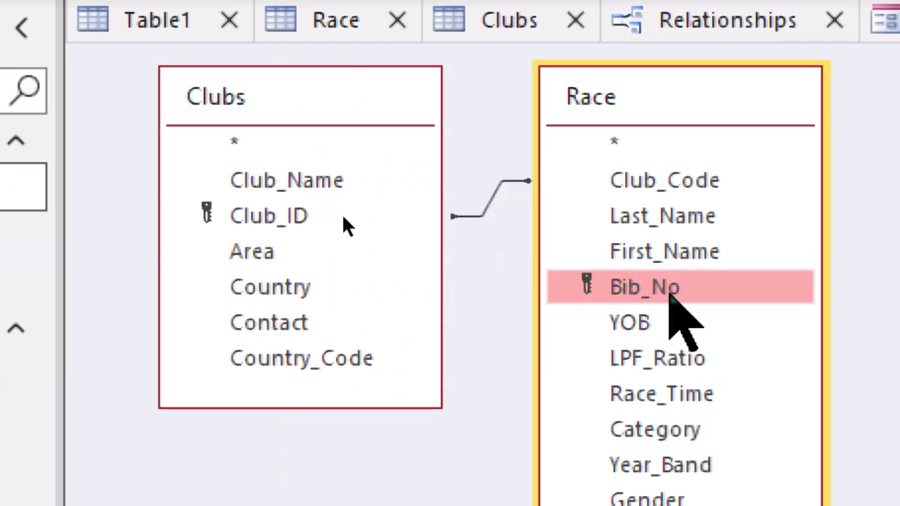
pyautogui.doubleClick(677, 295)
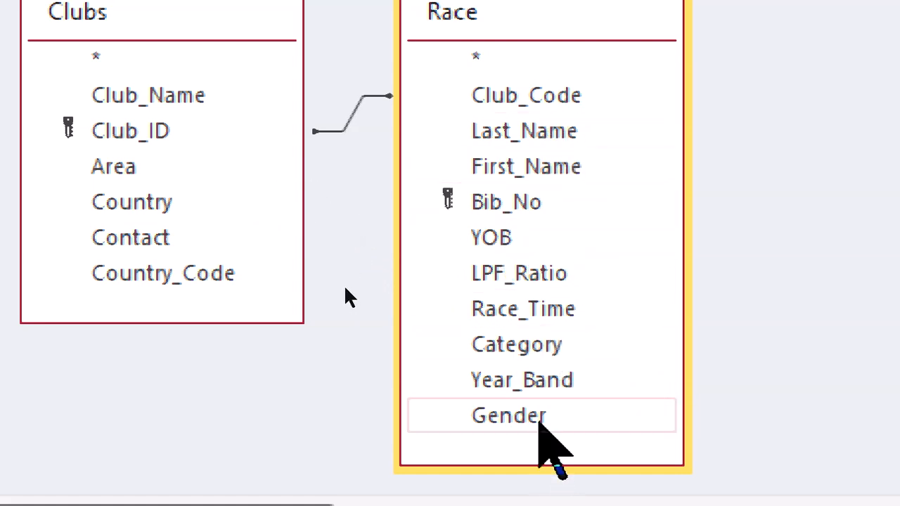
pyautogui.doubleClick(540, 422)
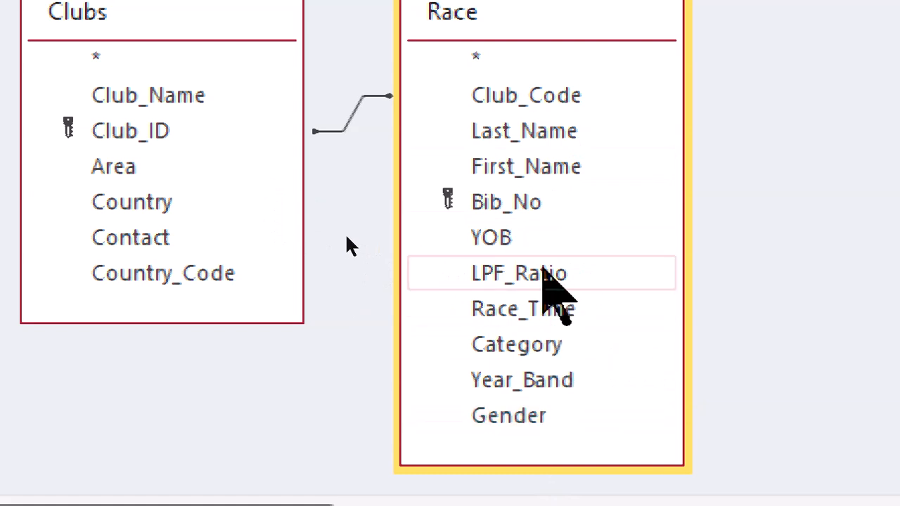
pyautogui.click(537, 239)
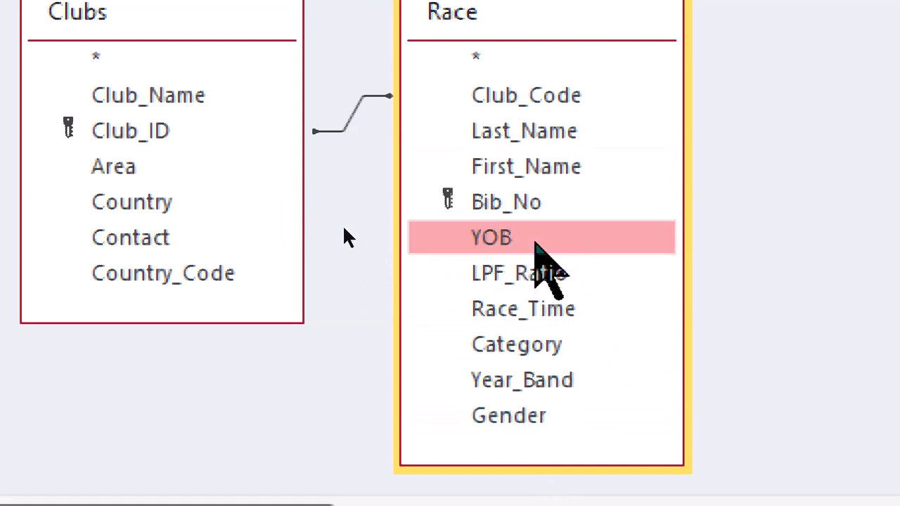
pyautogui.click(573, 351)
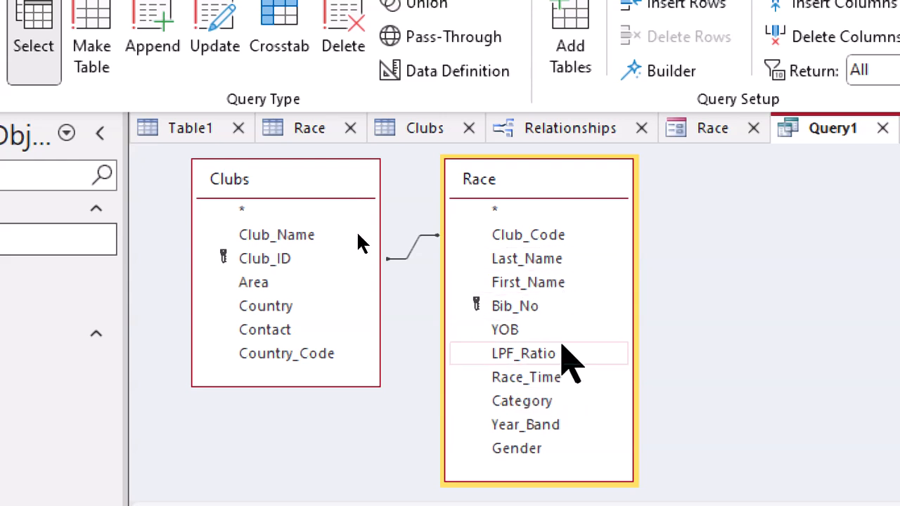
# Add LPF_Ratio from the Race table and Club_Name from the Clubs table to the query
pyautogui.click(567, 353)
pyautogui.doubleClick(567, 353)
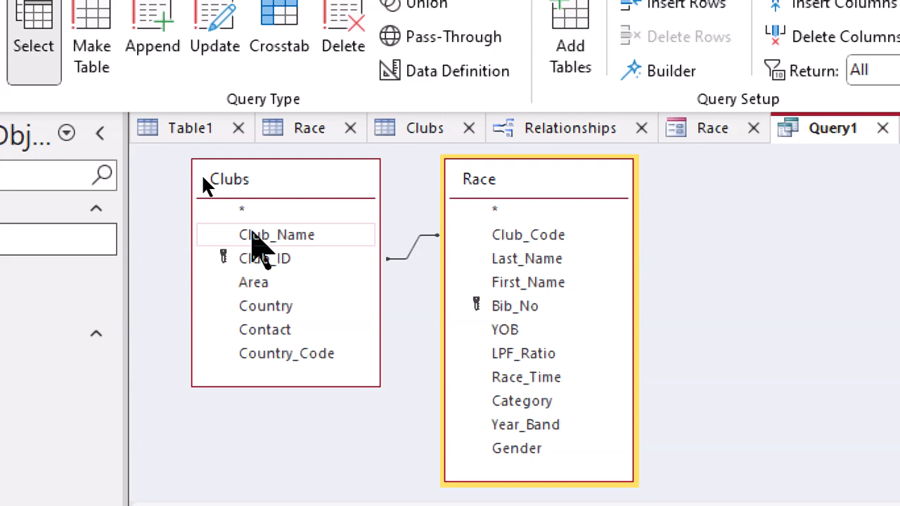
pyautogui.click(252, 236)
pyautogui.doubleClick(252, 235)
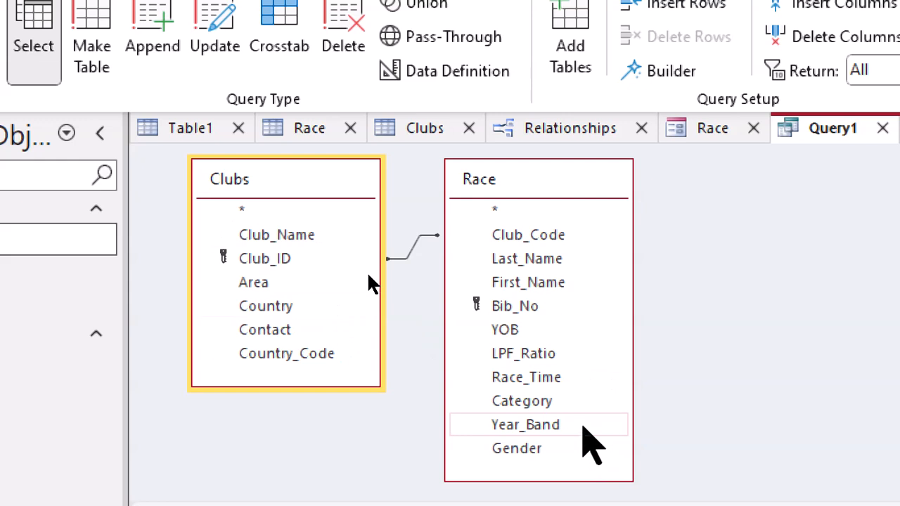
pyautogui.click(568, 400)
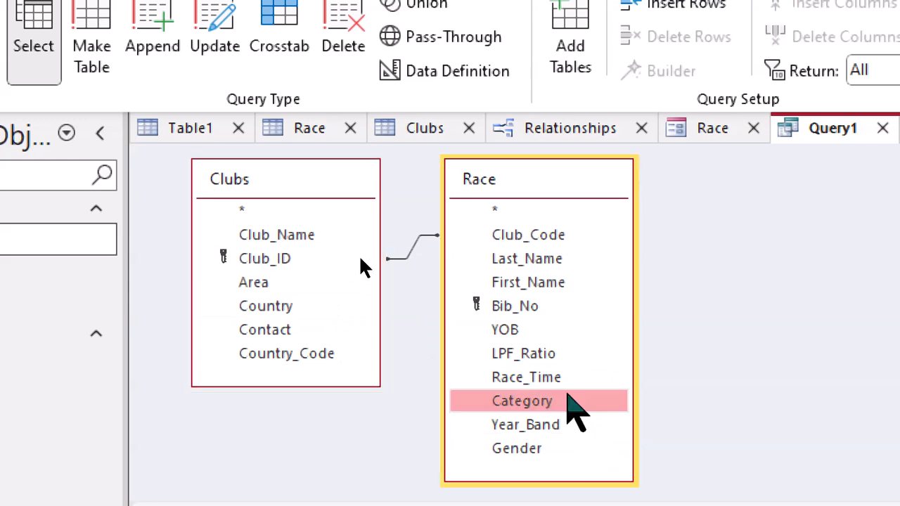
pyautogui.doubleClick(568, 398)
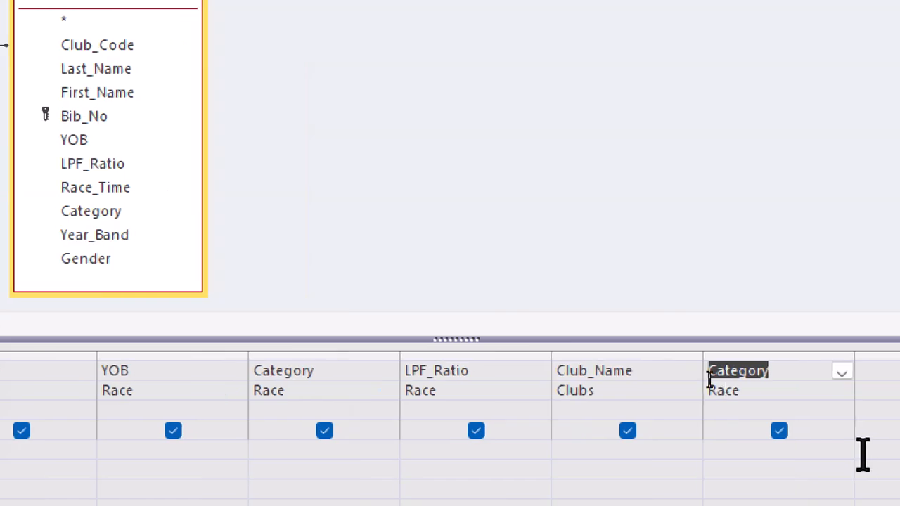
pyautogui.hotkey('alt', 'Tab')
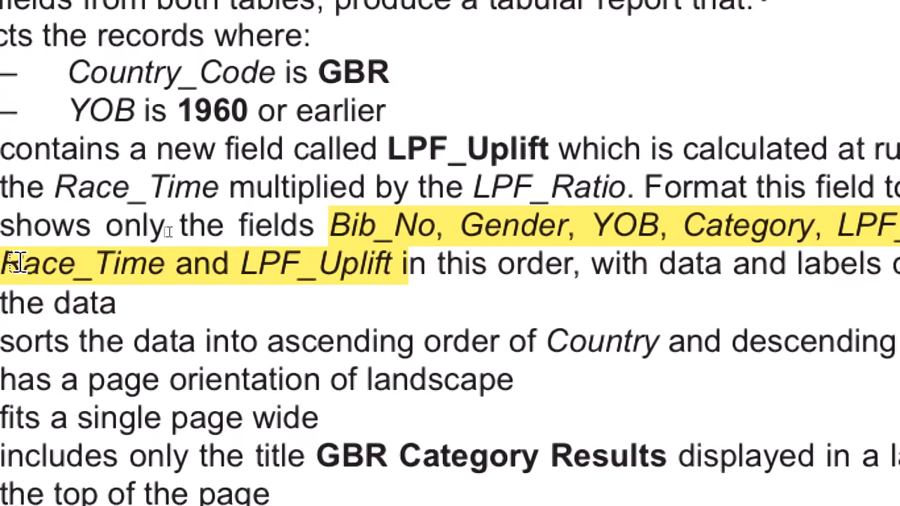
pyautogui.doubleClick(404, 323)
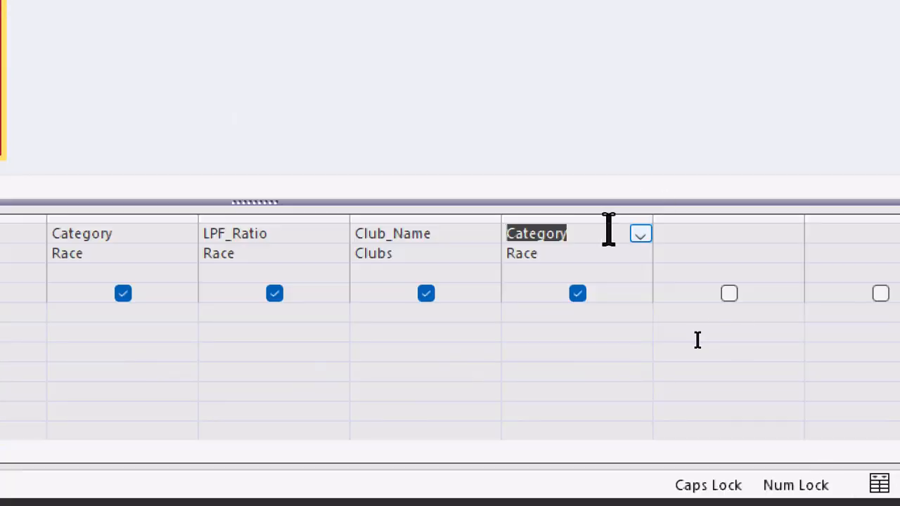
pyautogui.click(609, 233)
pyautogui.click(608, 221)
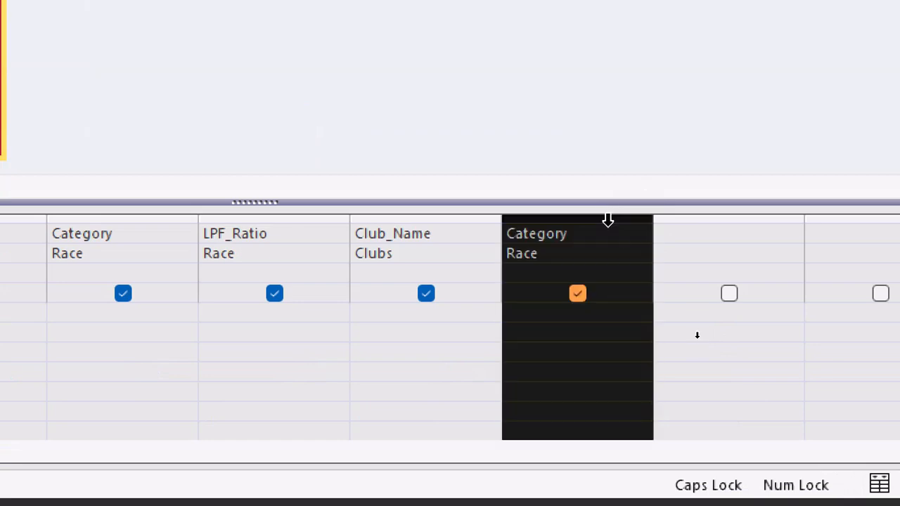
pyautogui.press('Delete')
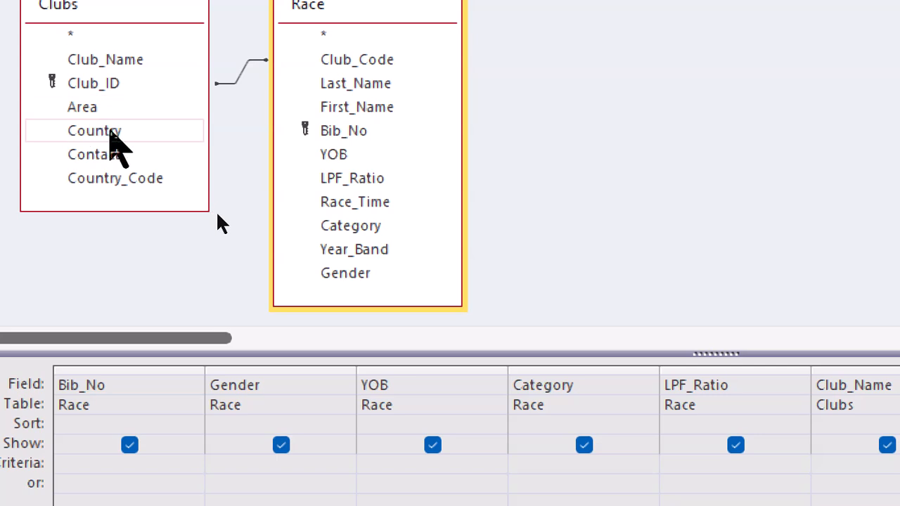
# Add Country from the Clubs table and Race_Time from the Race table to the query
pyautogui.click(111, 131)
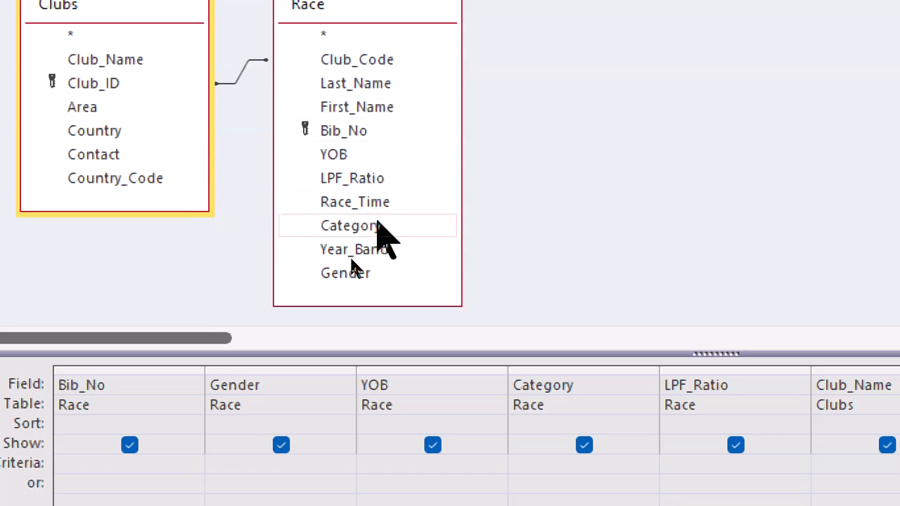
pyautogui.click(398, 202)
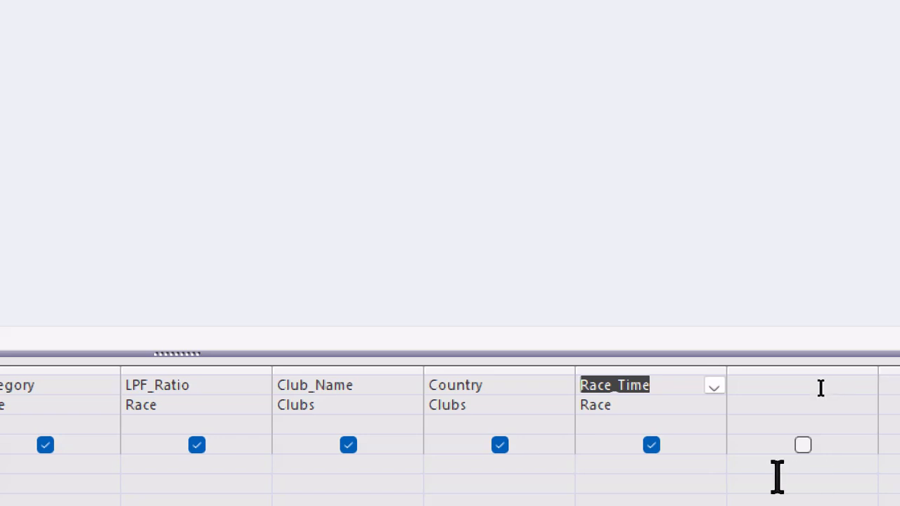
# Compare the query's fields and their order with the highlighted field list in the practical PDF
pyautogui.hotkey('alt', 'Tab')
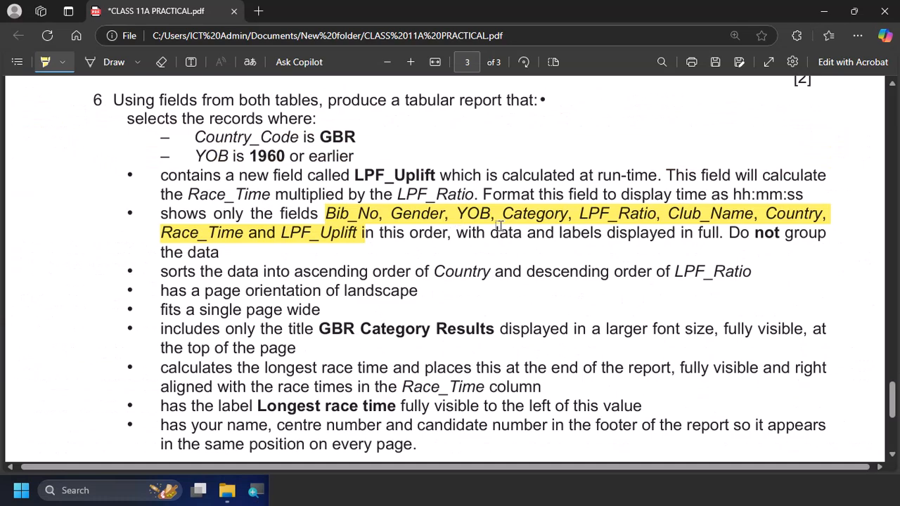
pyautogui.hotkey('alt', 'Tab')
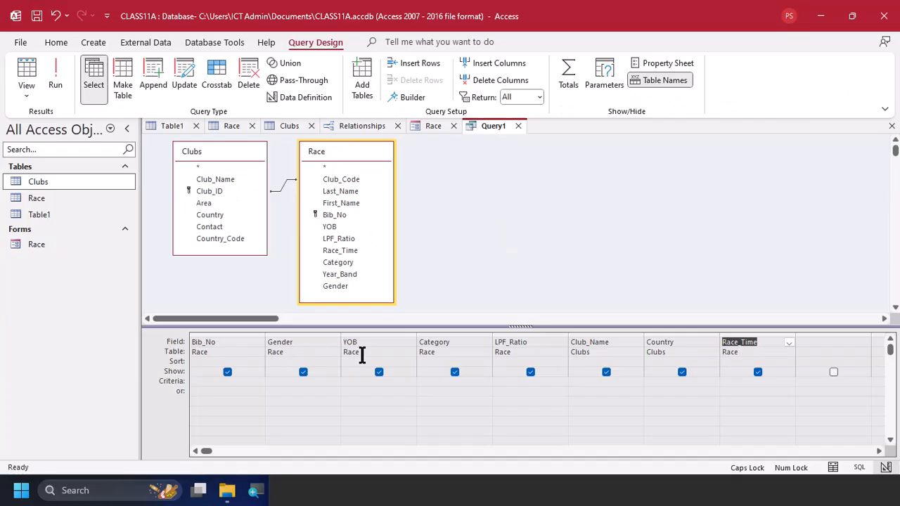
pyautogui.hotkey('alt', 'Tab')
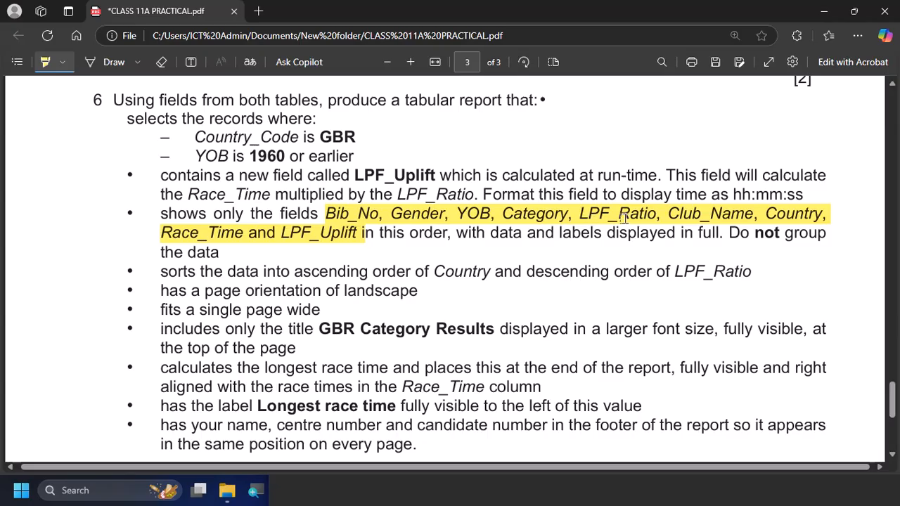
pyautogui.hotkey('alt', 'Tab')
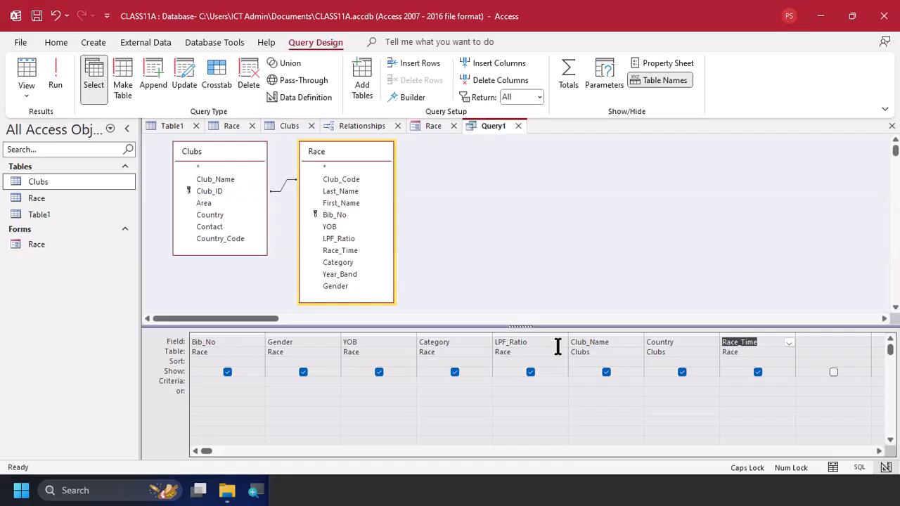
pyautogui.hotkey('alt', 'Tab')
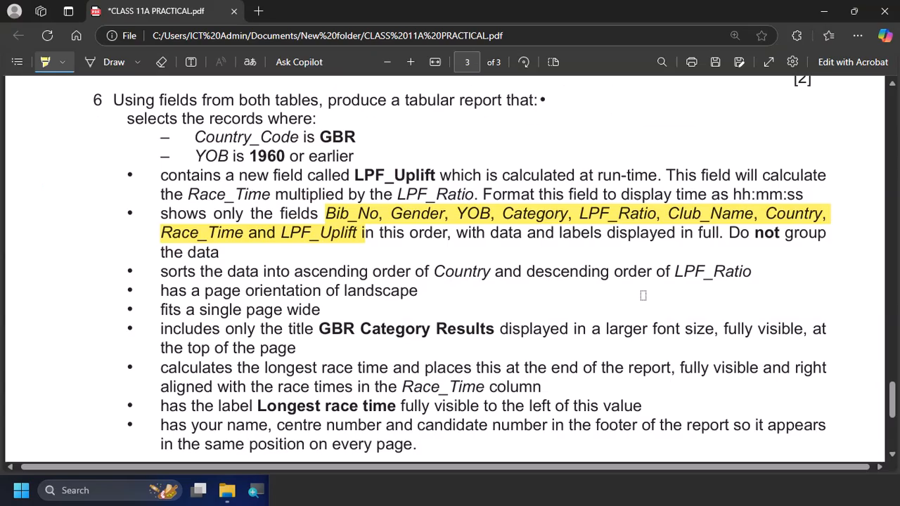
pyautogui.hotkey('alt', 'Tab')
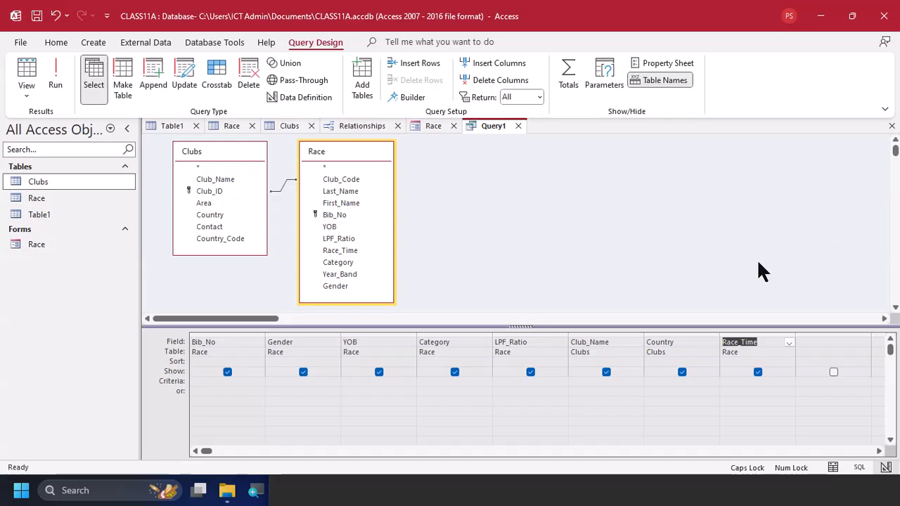
pyautogui.hotkey('alt', 'Tab')
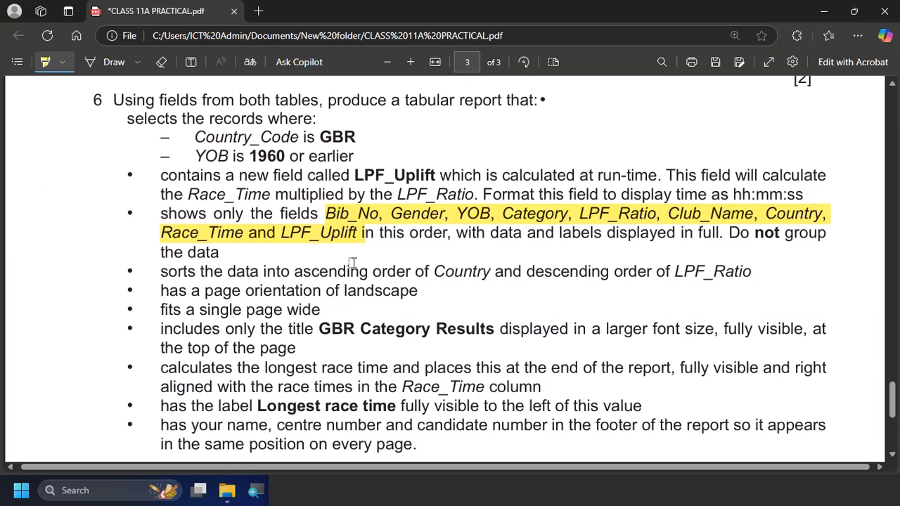
# Recheck the LPF_Uplift requirement in the practical PDF and open the Expression Builder for the empty query column after Race_Time in Access
pyautogui.hotkey('alt', 'Tab')
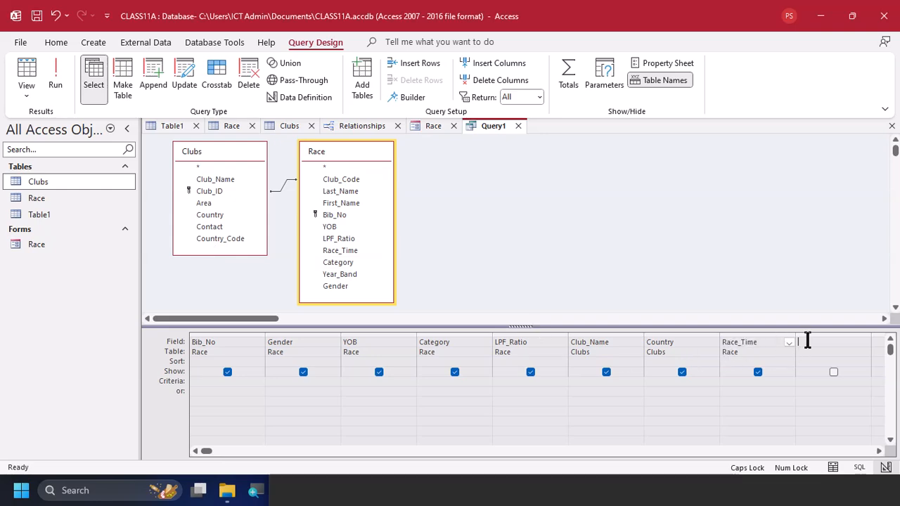
pyautogui.hotkey('alt', 'Tab')
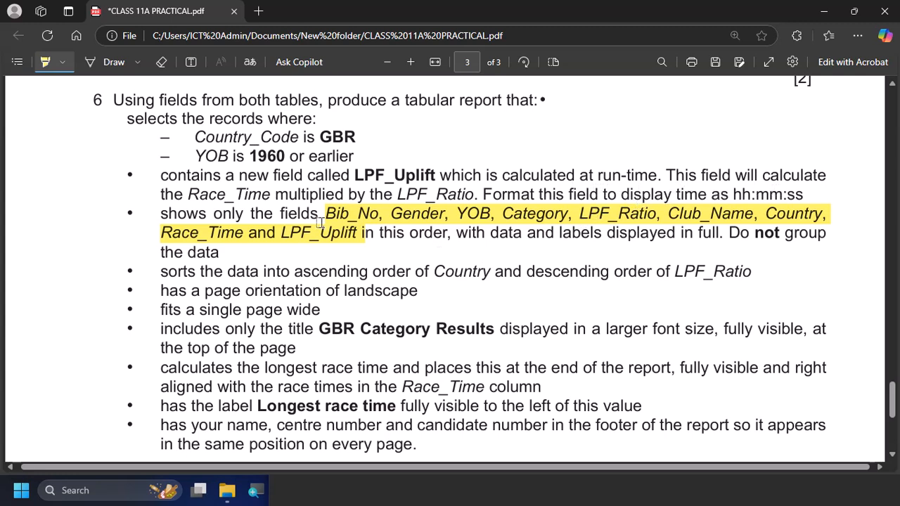
pyautogui.hotkey('alt', 'Tab')
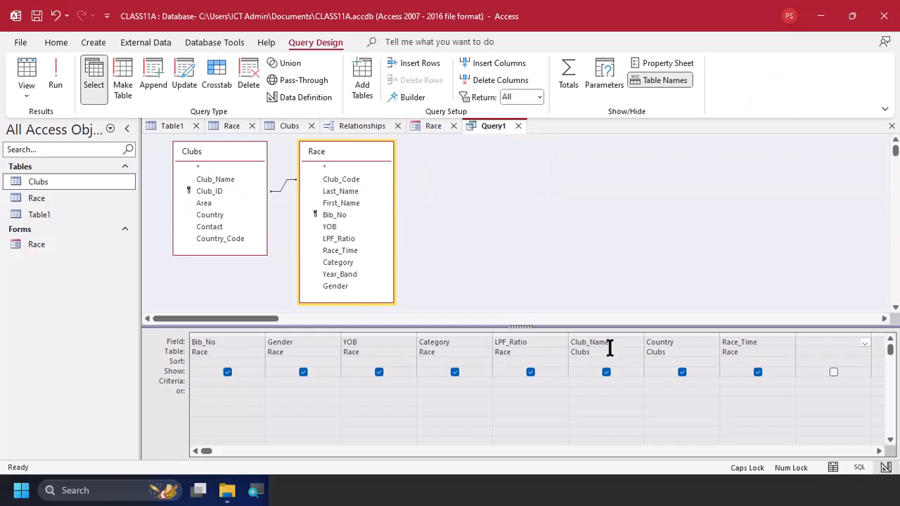
pyautogui.rightClick(824, 344)
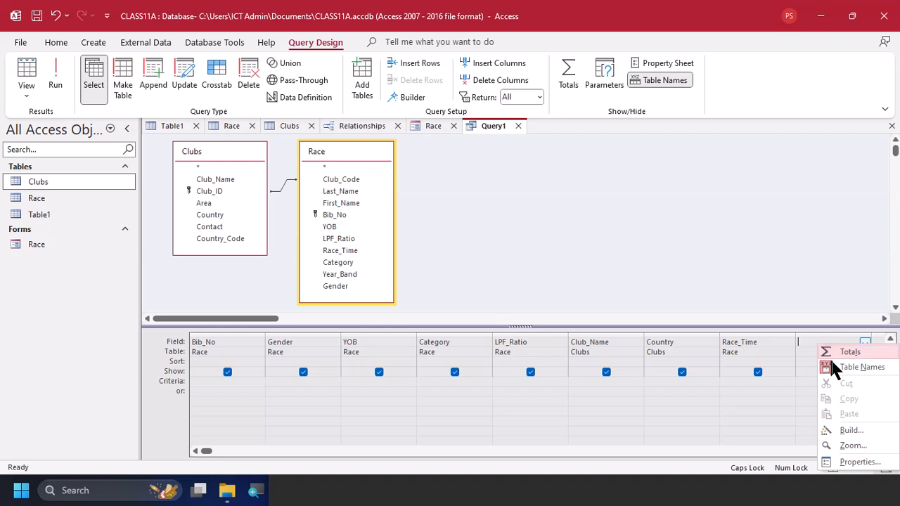
pyautogui.click(850, 430)
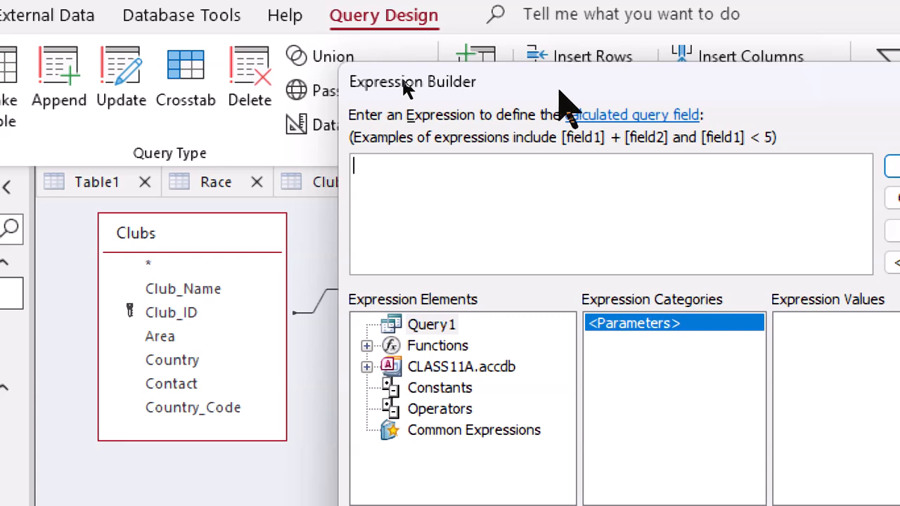
pyautogui.moveTo(568, 74); pyautogui.dragTo(814, 80)
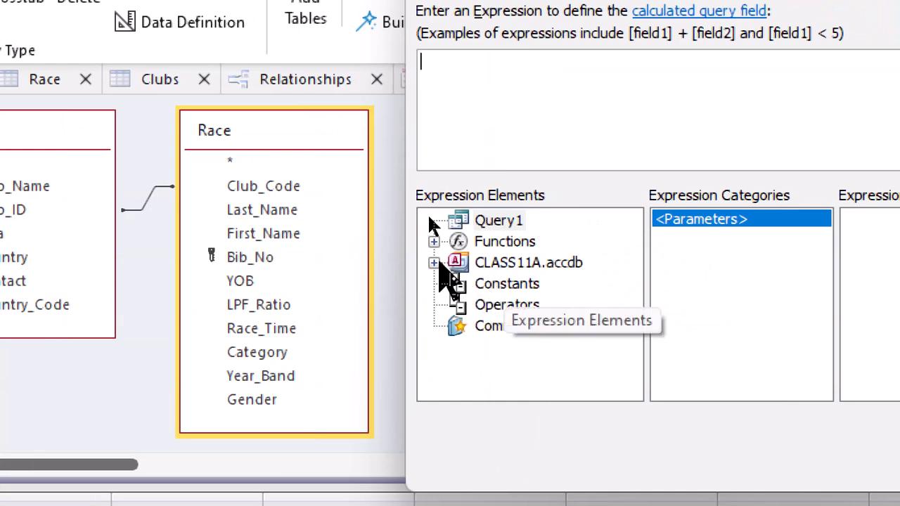
# Build the calculated field expression [Race]![Race_Time]*[Race]![LPF_Ratio] from the Race table's fields and accept it
pyautogui.click(434, 262)
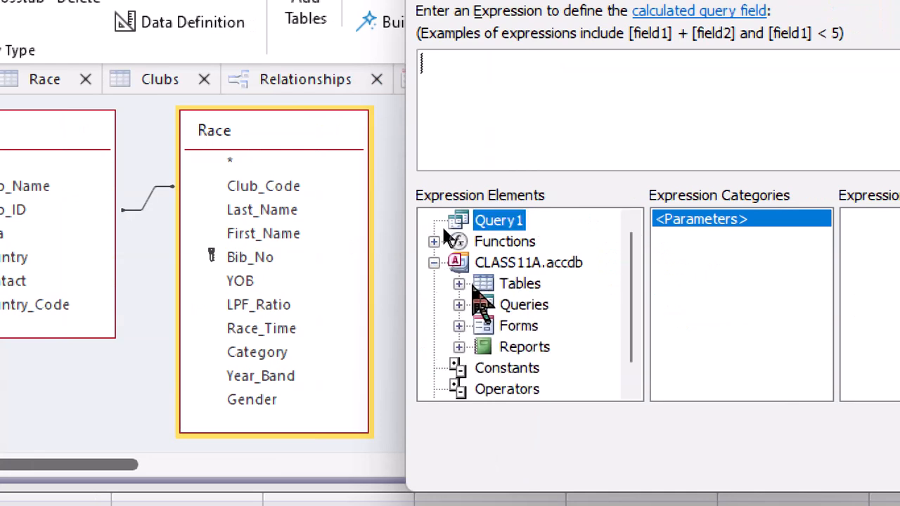
pyautogui.click(459, 283)
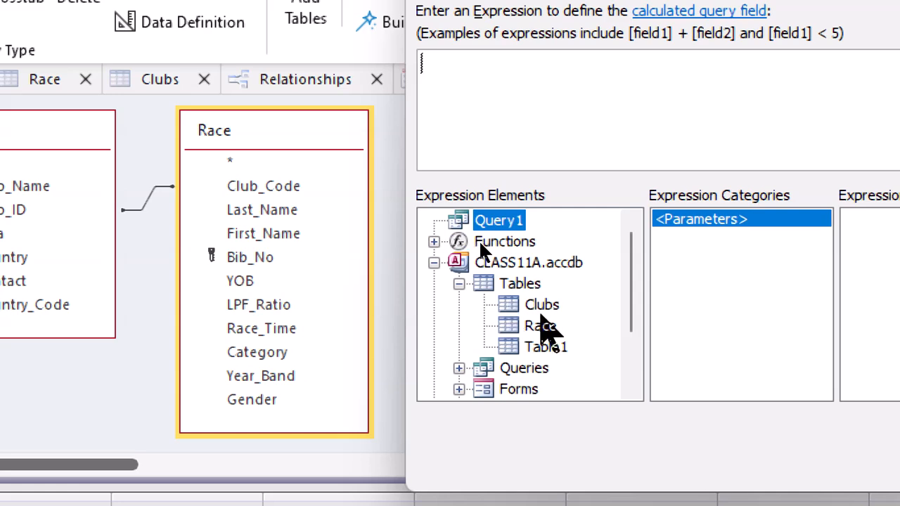
pyautogui.click(552, 326)
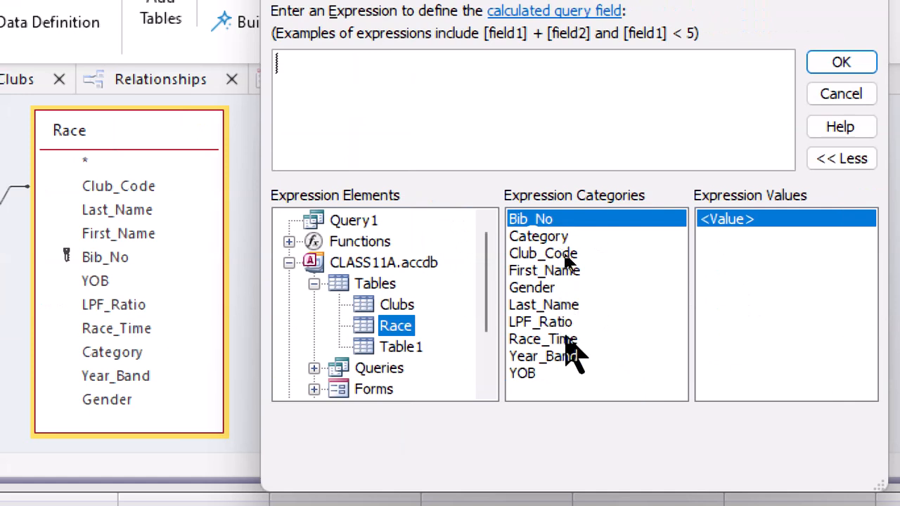
pyautogui.doubleClick(565, 339)
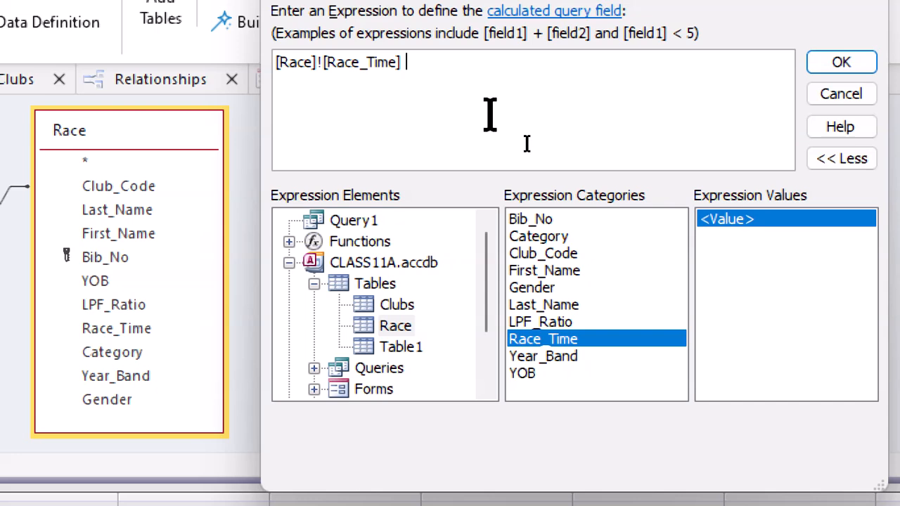
pyautogui.write('*')
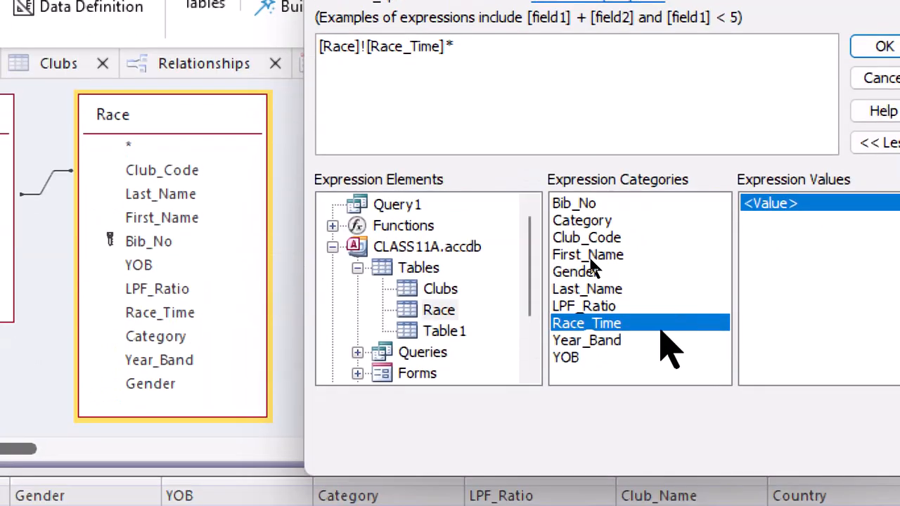
pyautogui.click(661, 334)
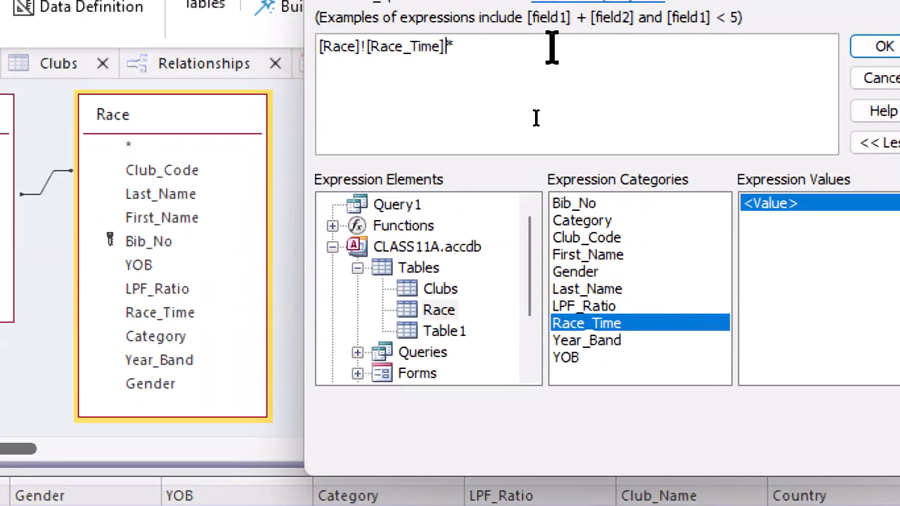
pyautogui.doubleClick(642, 311)
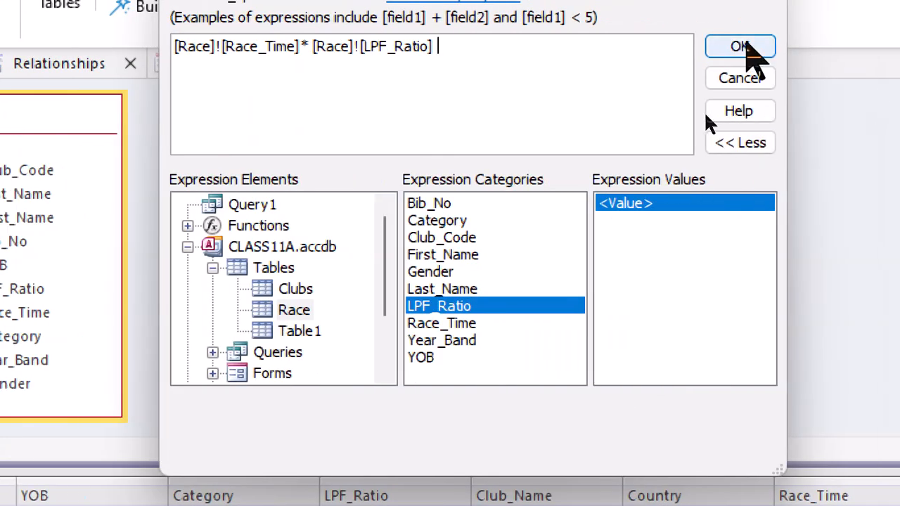
pyautogui.click(742, 46)
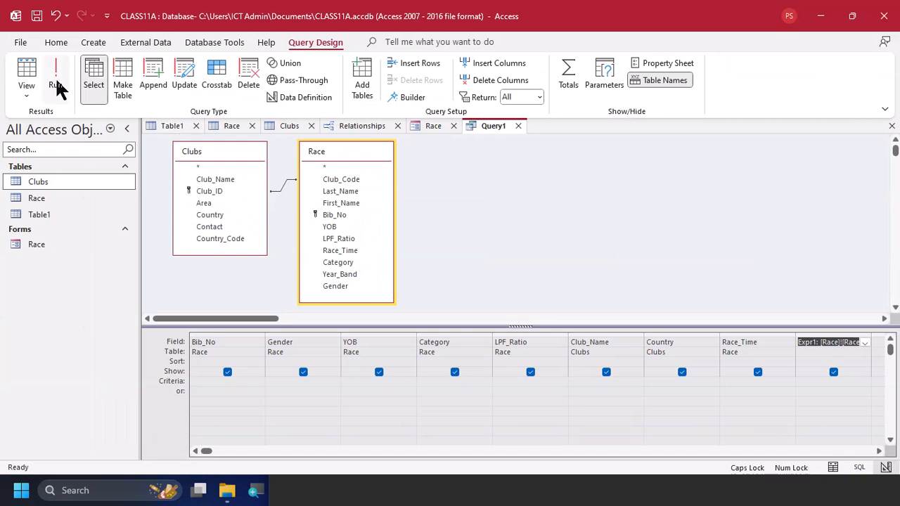
# Run the query and compare its calculated column with the field requirements in the practical PDF
pyautogui.click(55, 76)
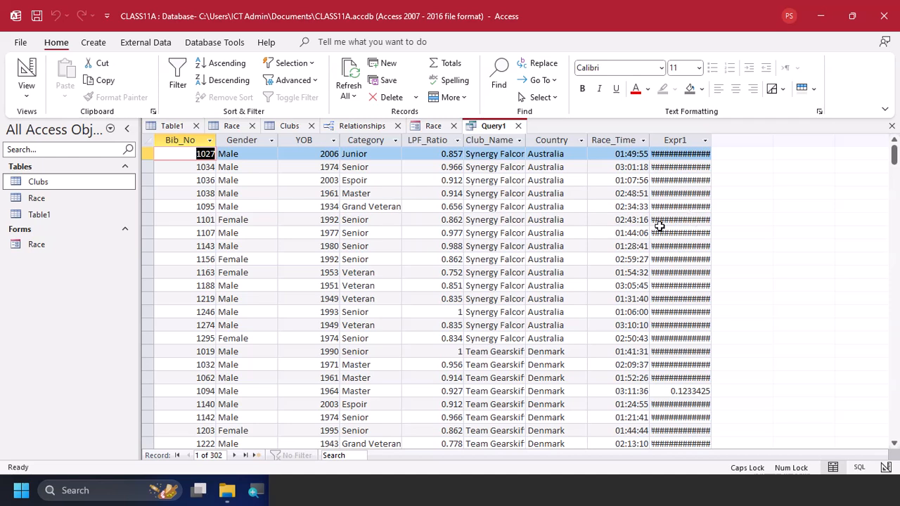
pyautogui.hotkey('alt', 'Tab')
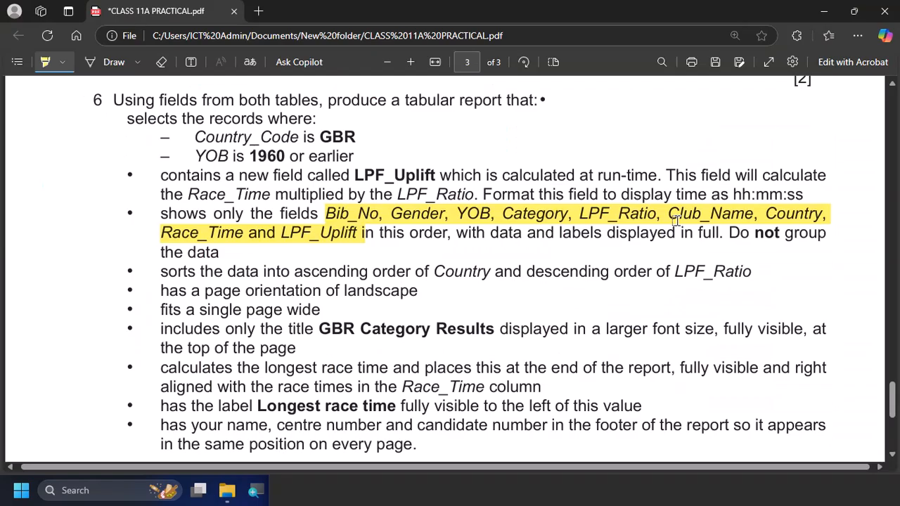
pyautogui.hotkey('alt', 'Tab')
pyautogui.hotkey('alt', 'Tab')
pyautogui.hotkey('alt', 'Tab')
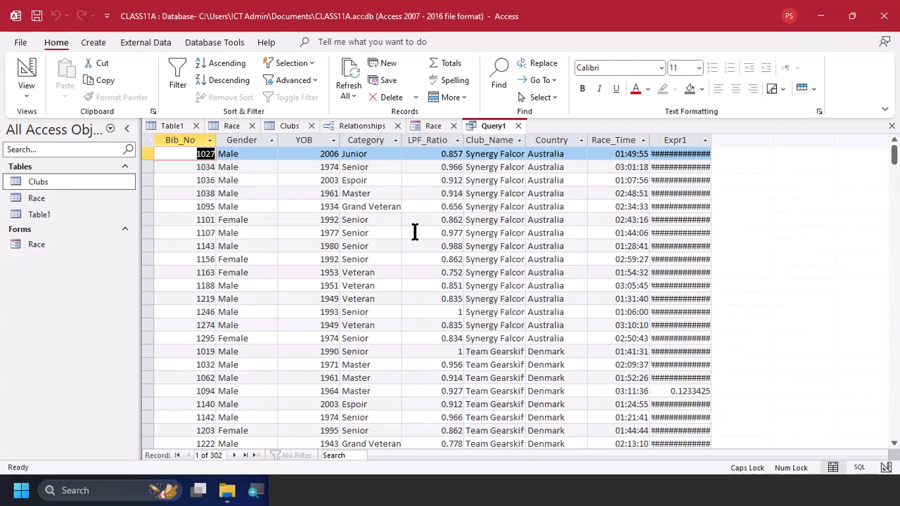
# Return to the query's design and rename the calculated field as LPF_Unit
pyautogui.click(18, 74)
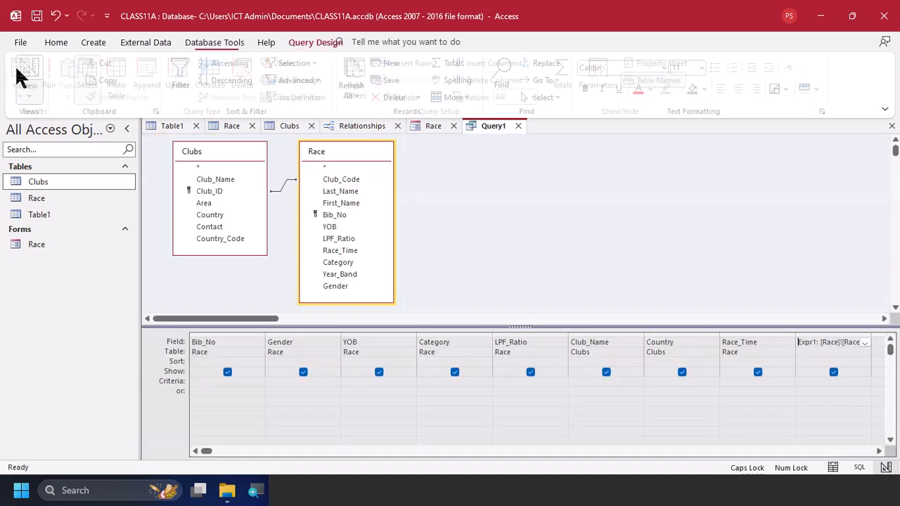
pyautogui.click(817, 343)
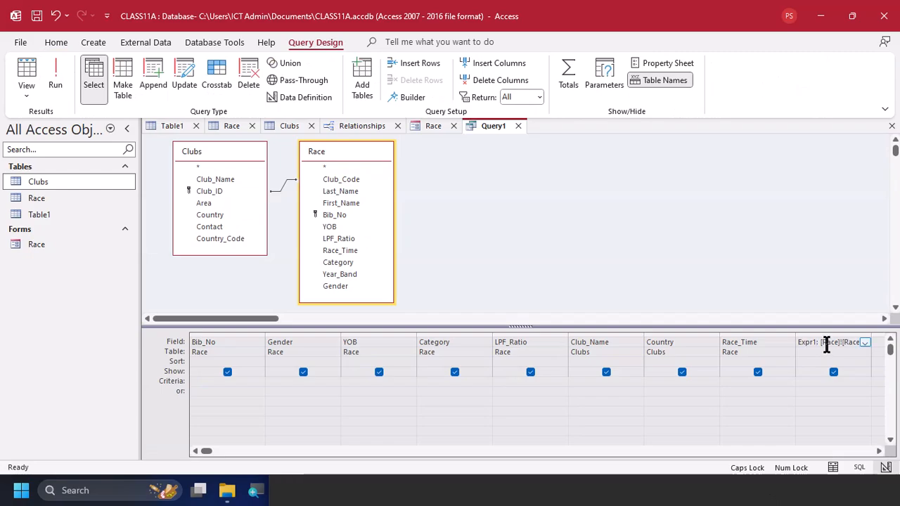
pyautogui.hotkey('alt', 'Tab')
pyautogui.hotkey('alt', 'Tab')
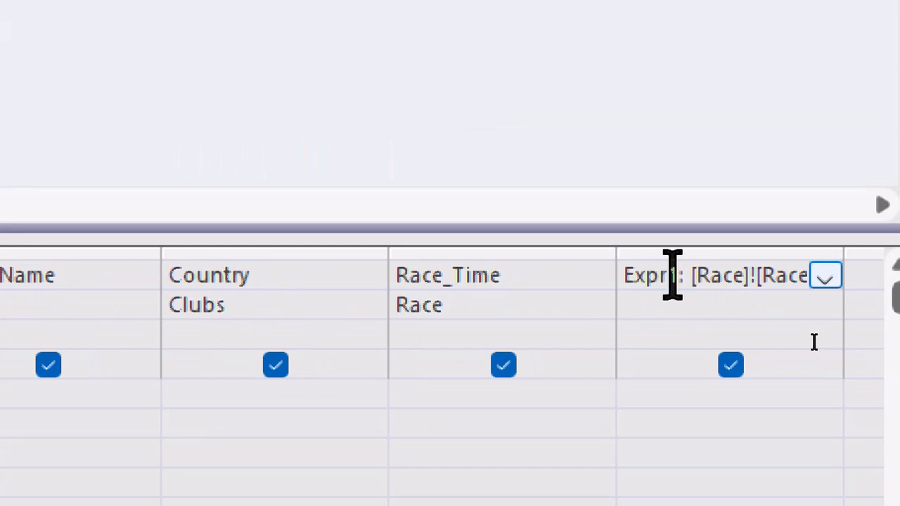
pyautogui.click(672, 275)
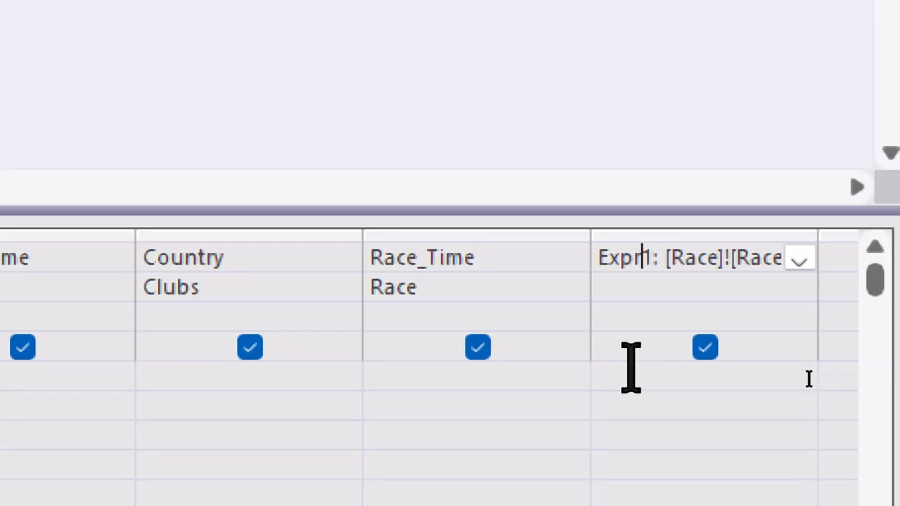
pyautogui.hotkey('shift', 'Left')
pyautogui.hotkey('shift', 'Left')
pyautogui.hotkey('shift', 'Left')
pyautogui.hotkey('shift', 'Left')
pyautogui.hotkey('shift', 'Left')
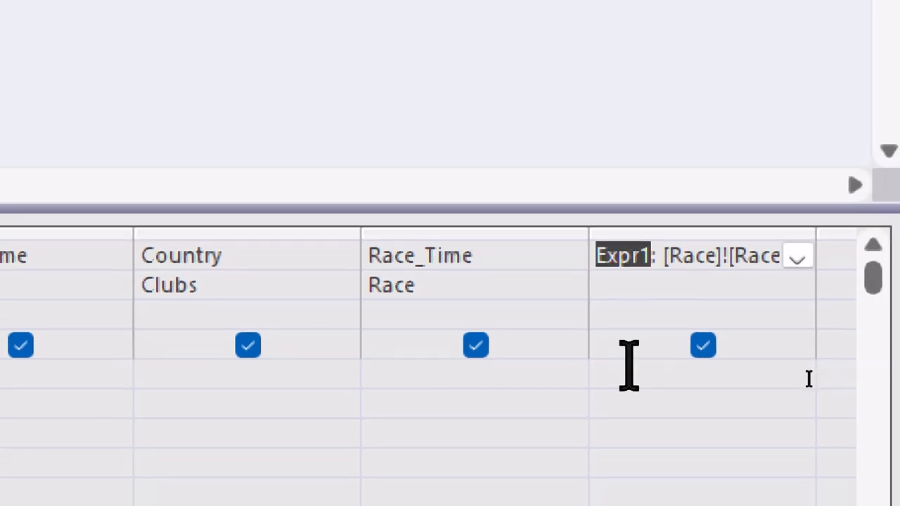
pyautogui.press('BackSpace')
pyautogui.press('BackSpace')
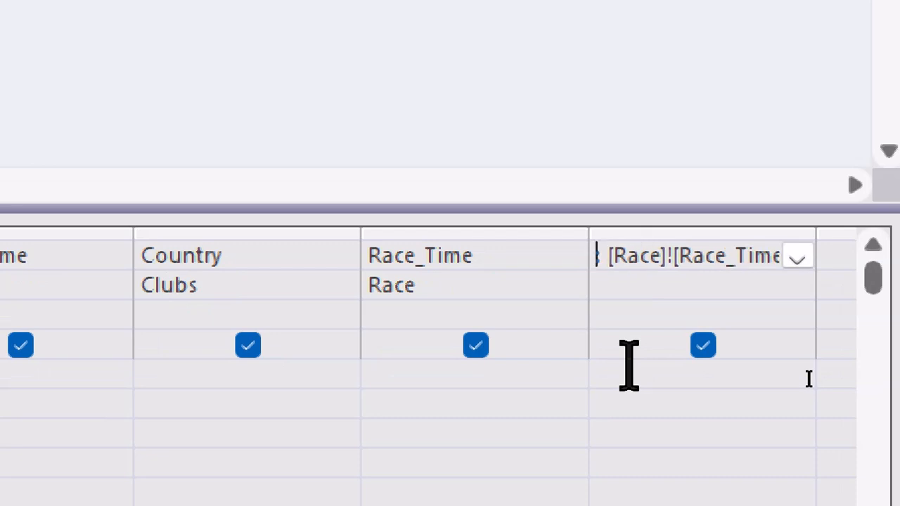
pyautogui.write('LPR')
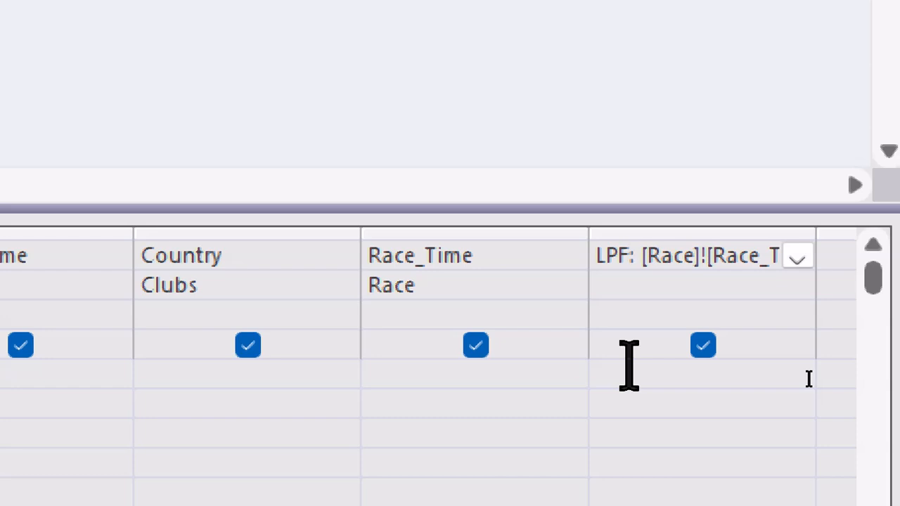
pyautogui.write('_Unit')
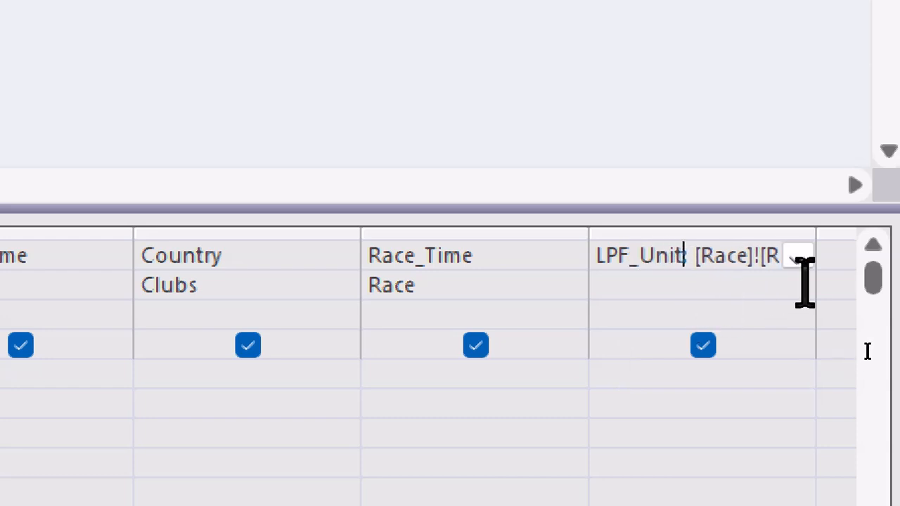
# Set the display format of the LPF_Unit field to Long Time in its field properties
pyautogui.click(685, 291)
pyautogui.rightClick(684, 288)
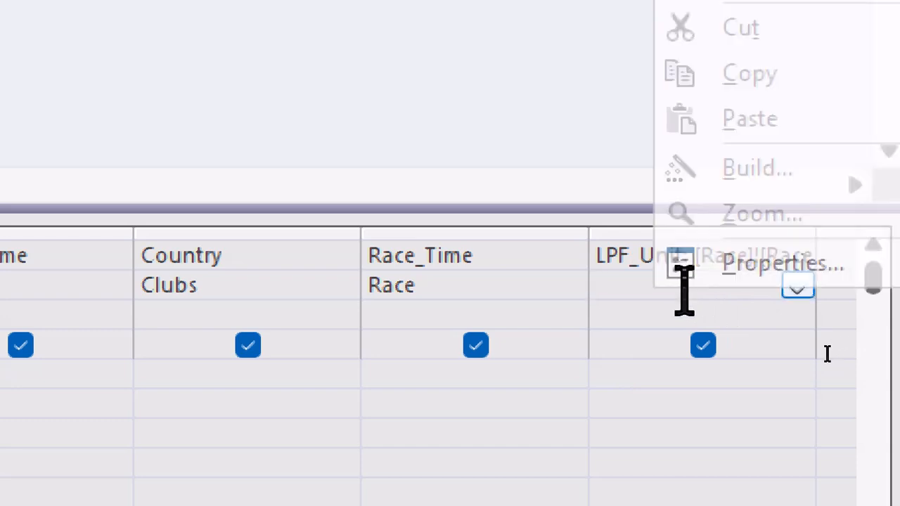
pyautogui.click(727, 260)
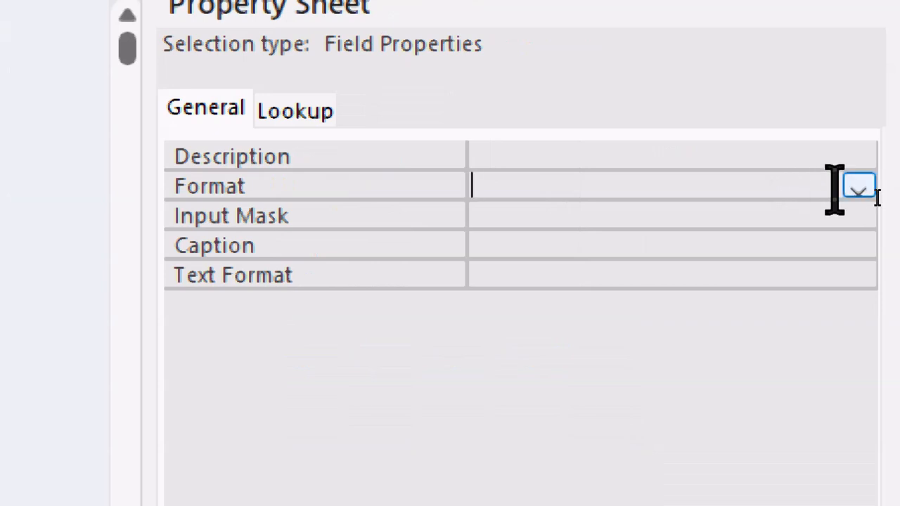
pyautogui.click(858, 187)
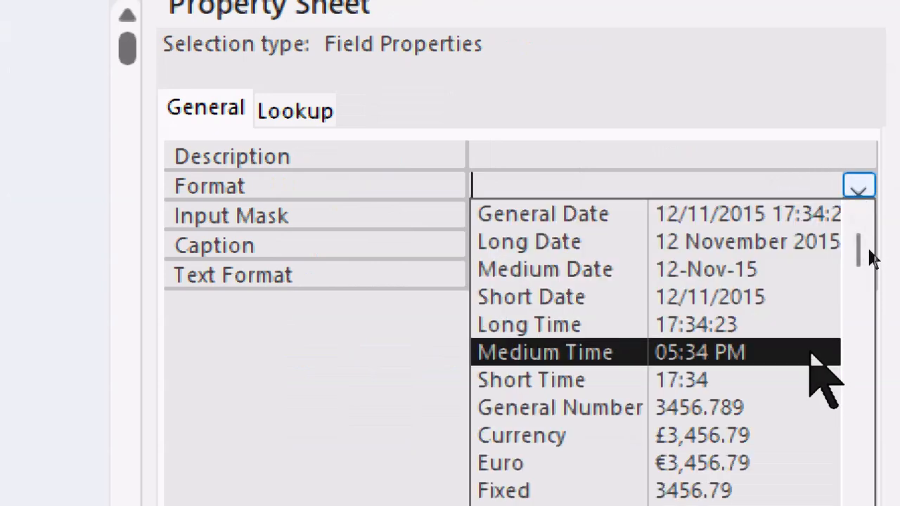
pyautogui.click(808, 331)
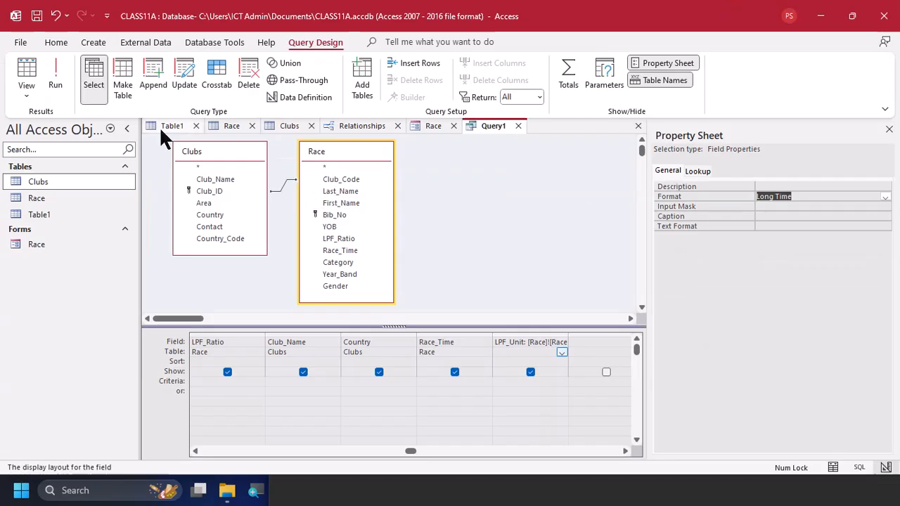
# Run the query to view the formatted times and save it as Query1
pyautogui.click(55, 79)
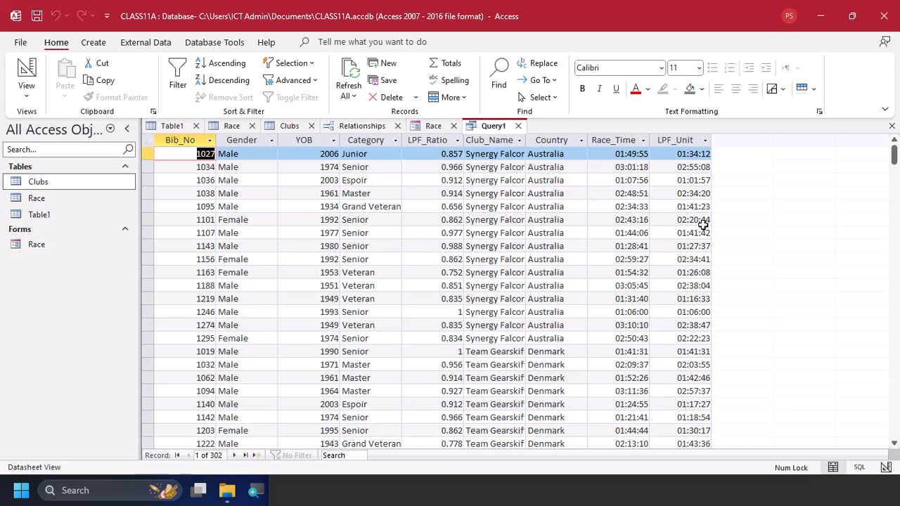
pyautogui.hotkey('ctrl', 's')
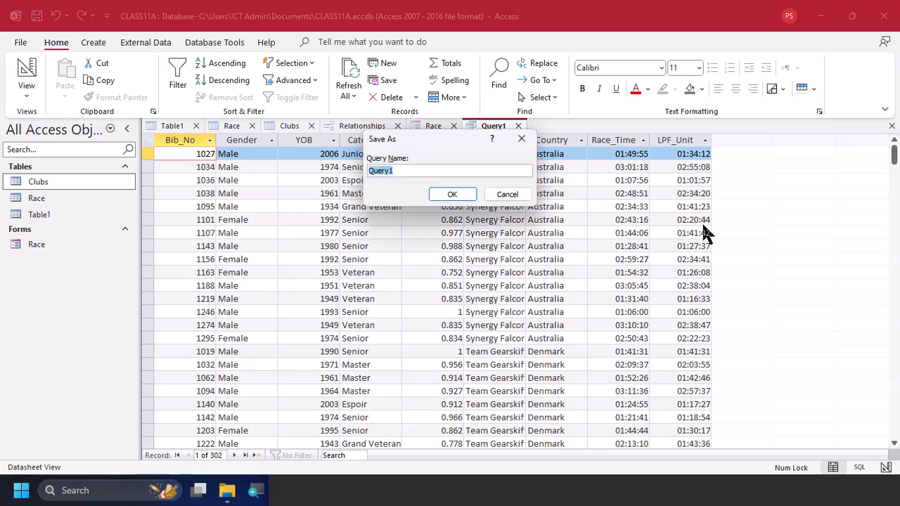
pyautogui.click(458, 193)
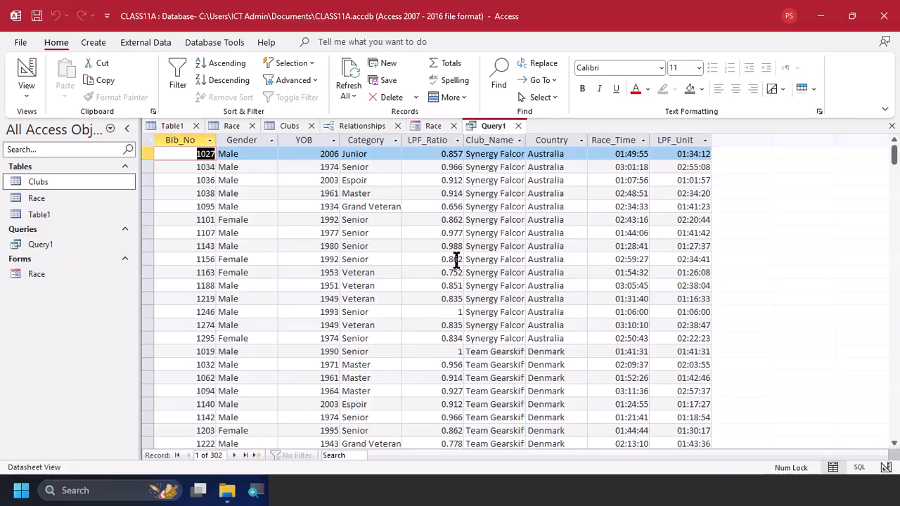
# Check the record selection criteria in the practical PDF, and add Country_Code from the Clubs table to the query's design in Access
pyautogui.hotkey('alt', 'Tab')
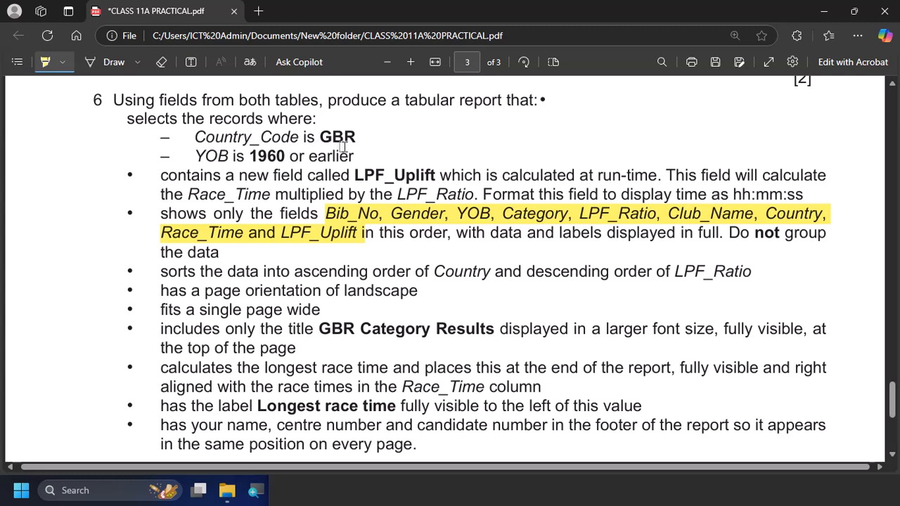
pyautogui.hotkey('alt', 'Tab')
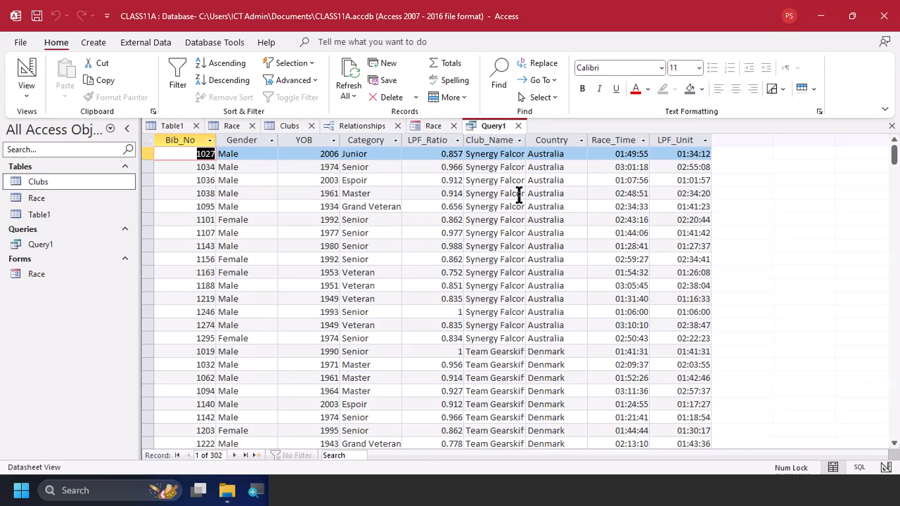
pyautogui.click(28, 73)
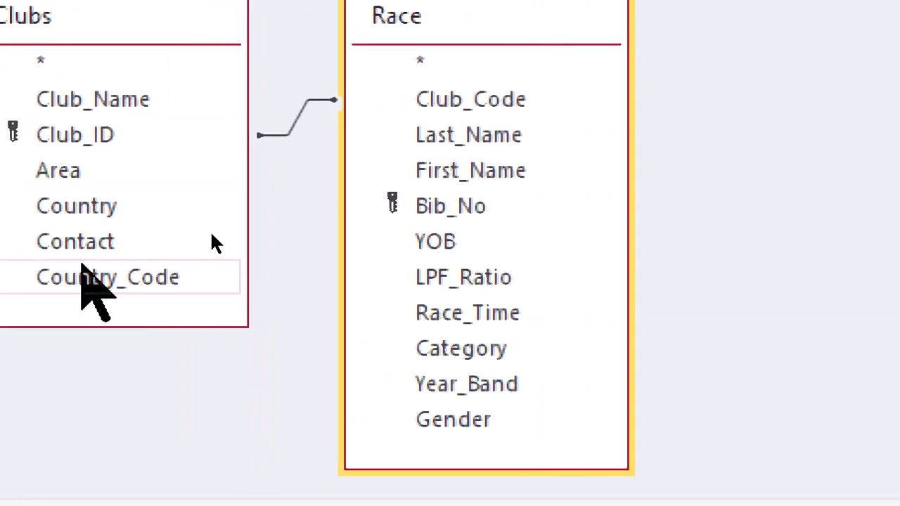
pyautogui.click(84, 274)
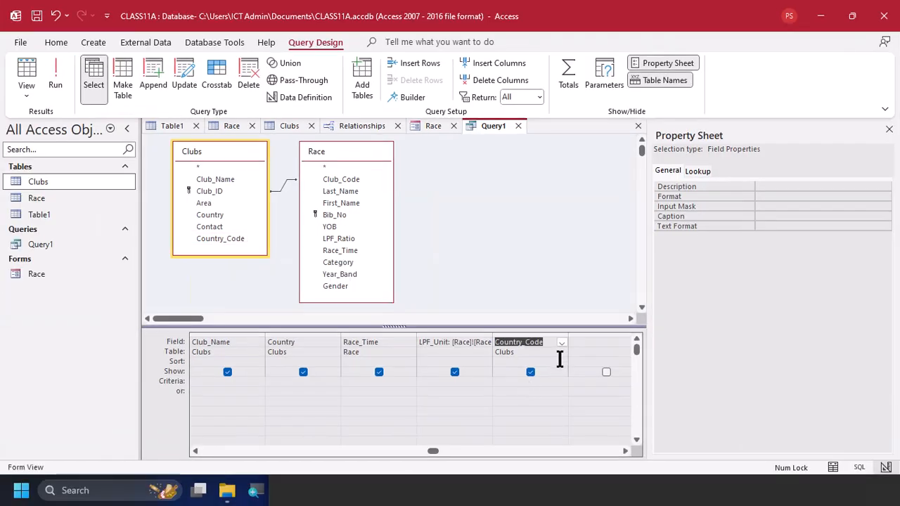
# Run the query with Country_Code included and check the record selection criteria for task 6 in the practical PDF
pyautogui.click(561, 361)
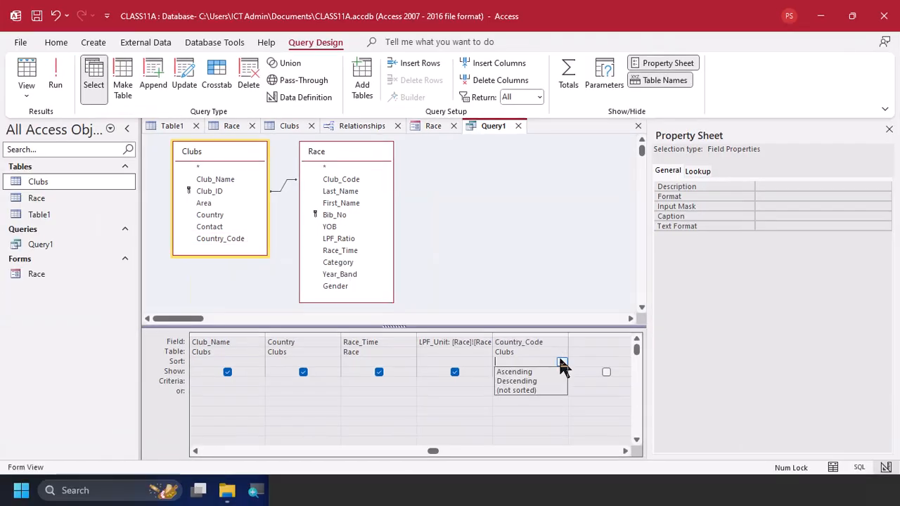
pyautogui.click(60, 68)
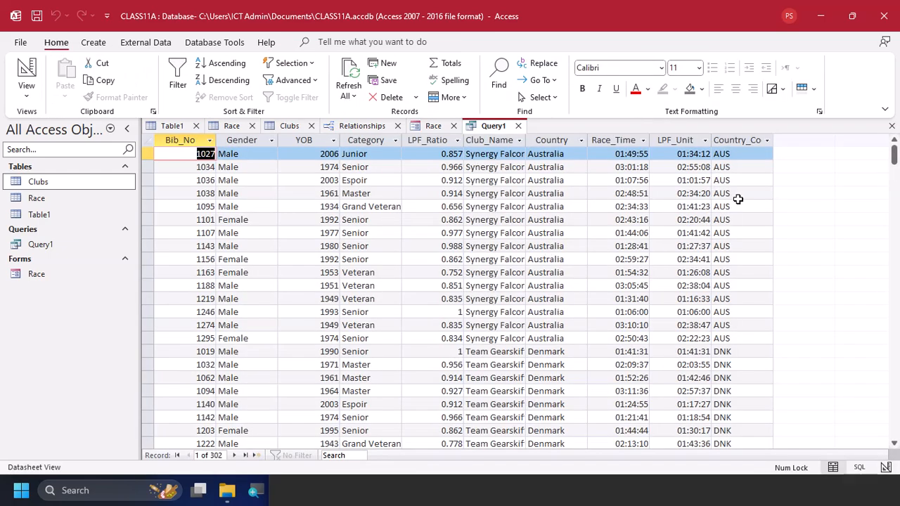
pyautogui.hotkey('alt', 'Tab')
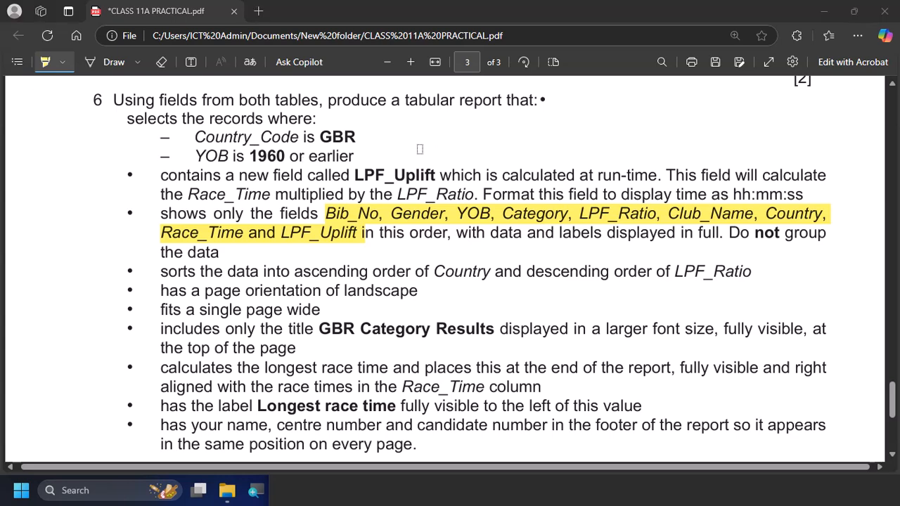
pyautogui.hotkey('alt', 'Tab')
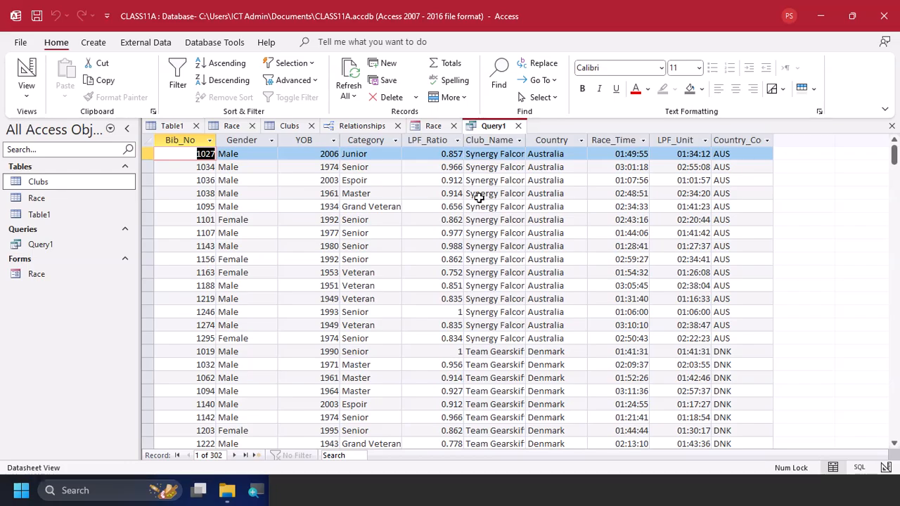
pyautogui.hotkey('alt', 'Tab')
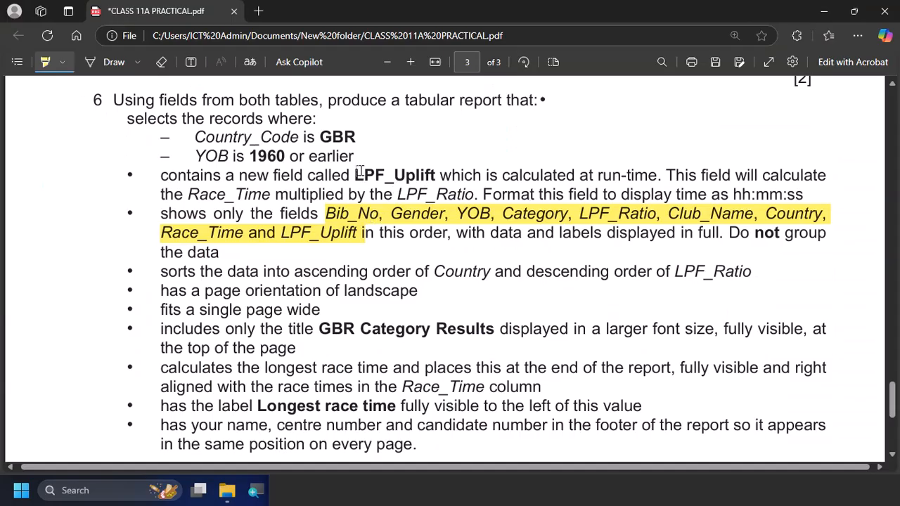
pyautogui.hotkey('alt', 'Tab')
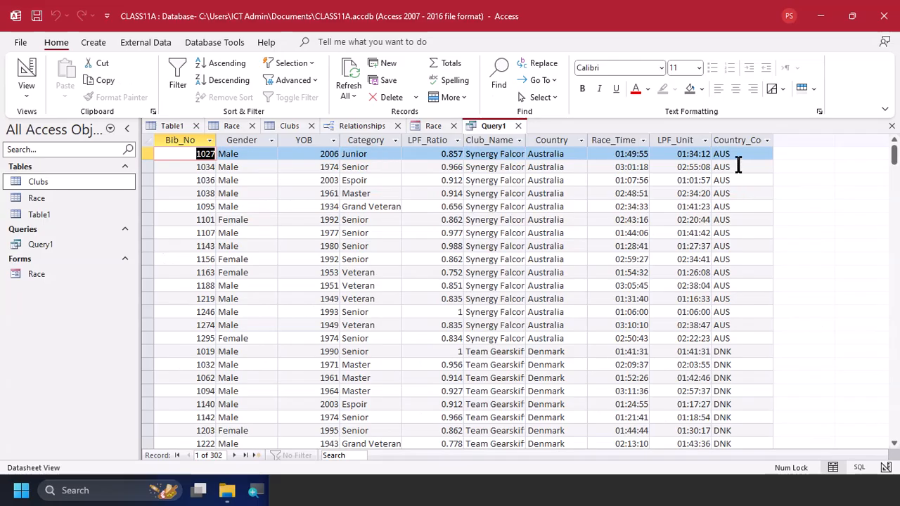
# Filter the Country_Code column of the query results to show only GBR
pyautogui.click(748, 140)
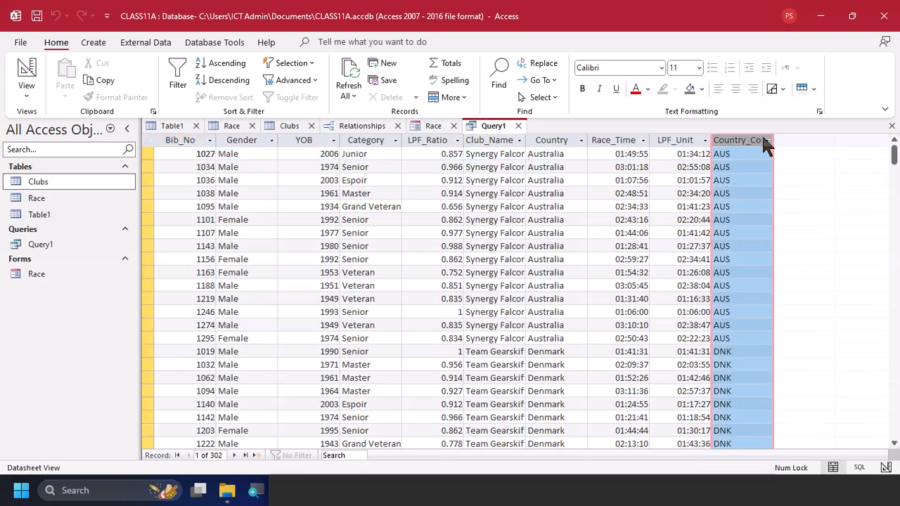
pyautogui.click(768, 140)
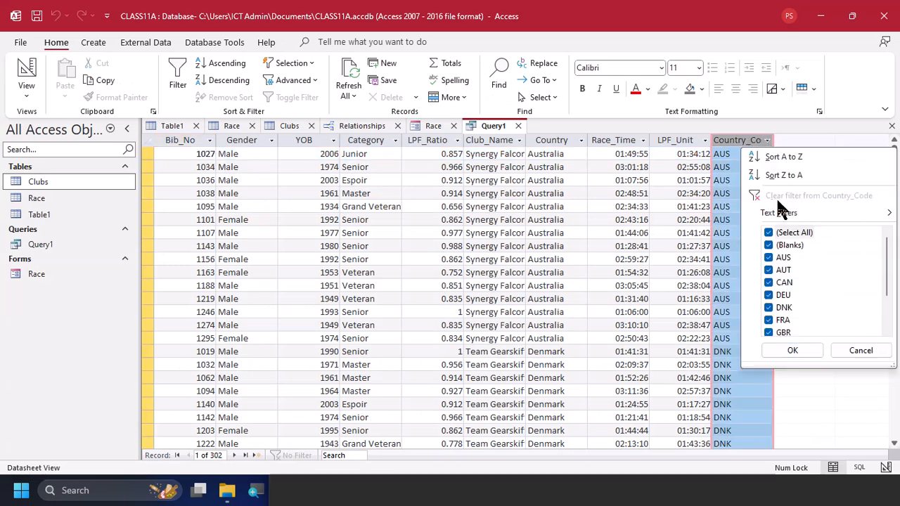
pyautogui.moveTo(792, 213)
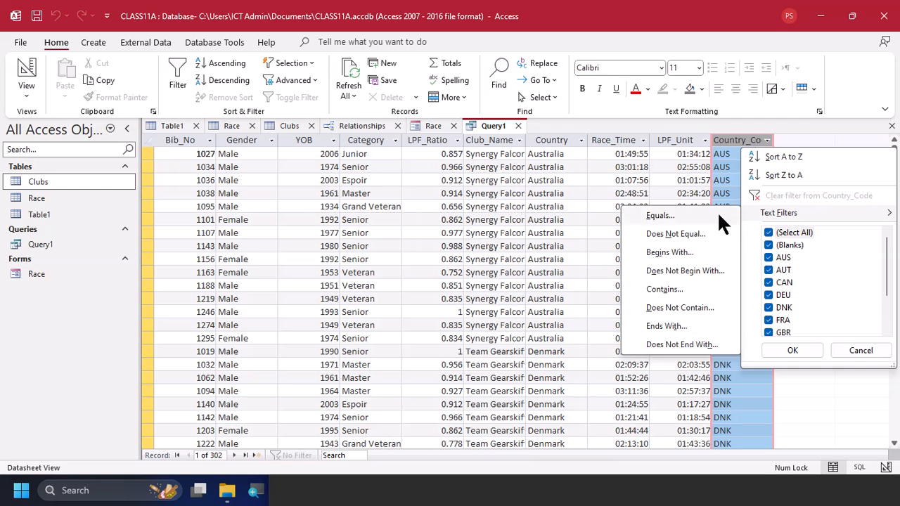
pyautogui.click(779, 234)
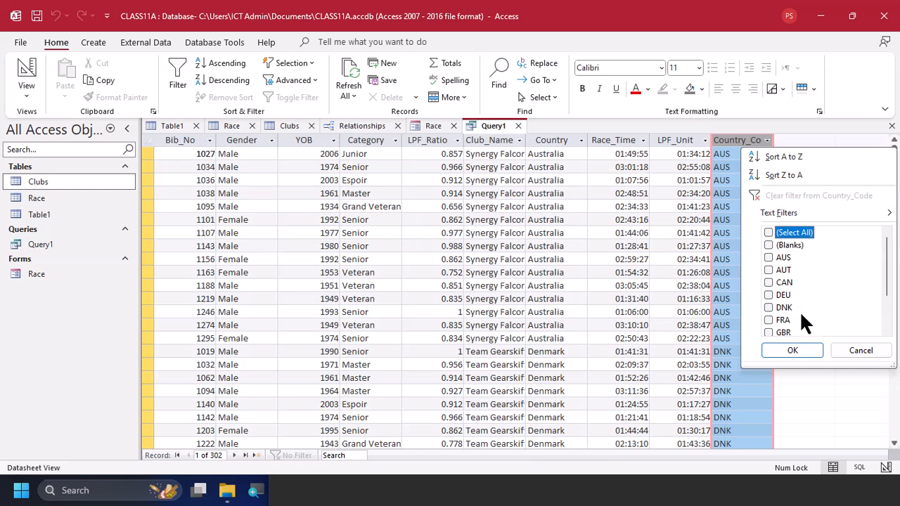
pyautogui.click(785, 330)
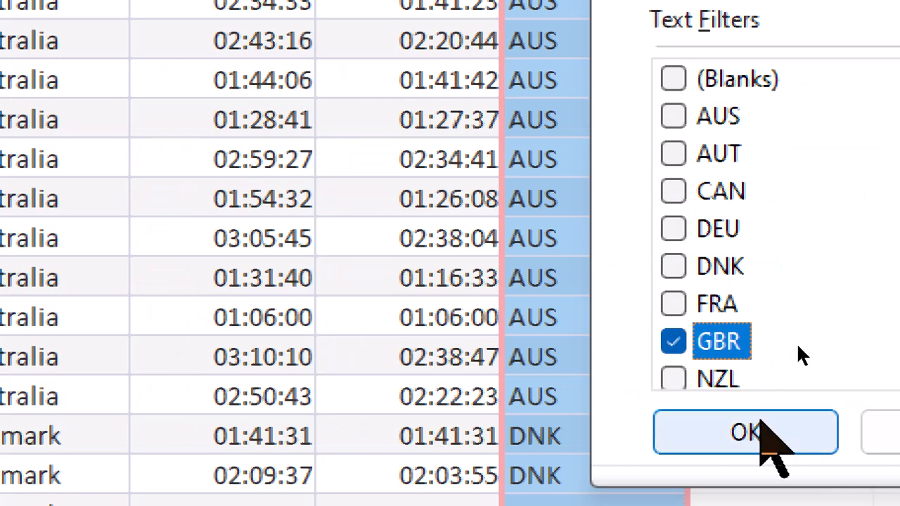
pyautogui.click(767, 428)
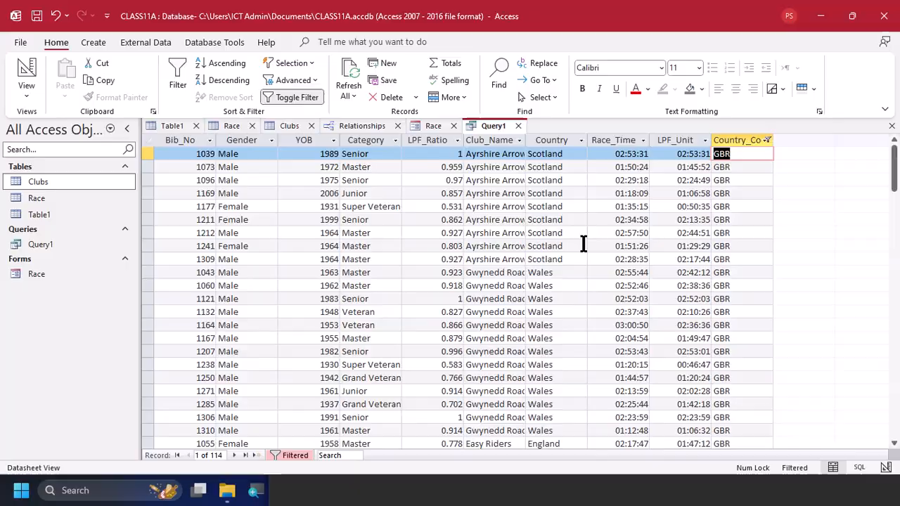
# Check the YOB criterion in the practical PDF and filter the YOB column in Access to values less than or equal to 1960
pyautogui.hotkey('alt', 'Tab')
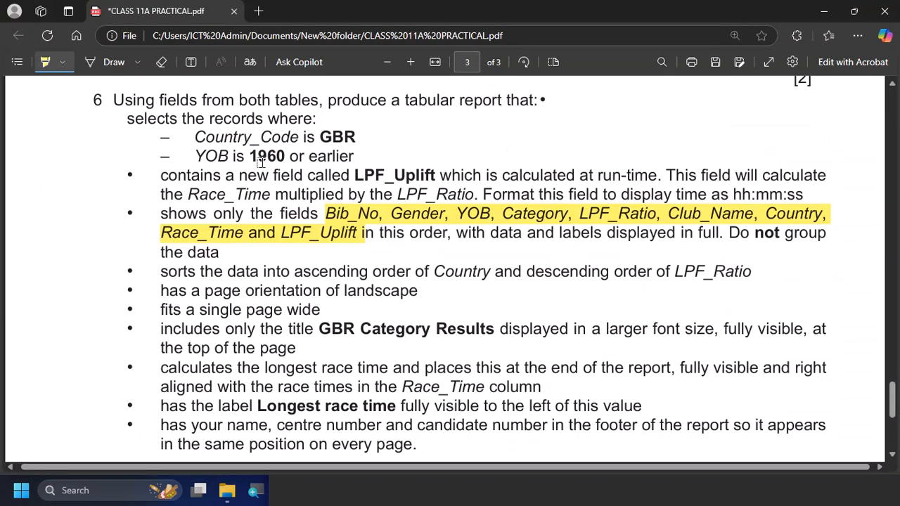
pyautogui.hotkey('alt', 'Tab')
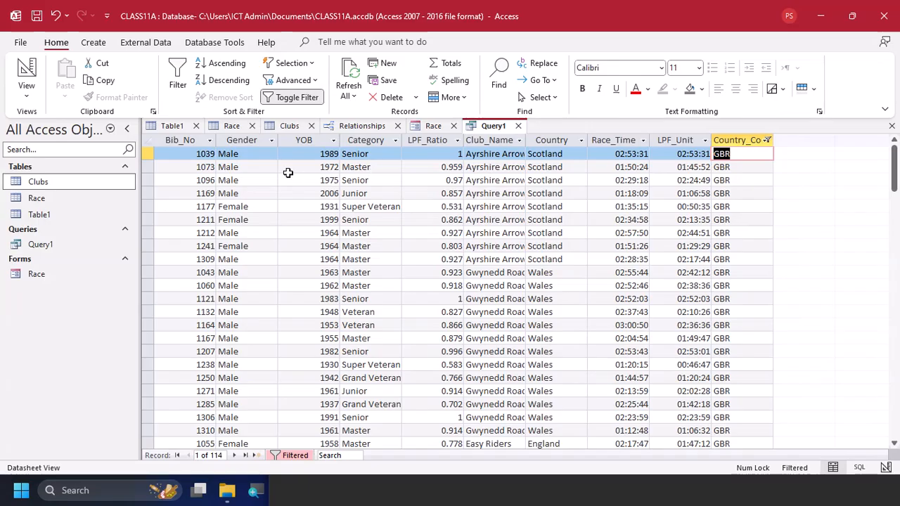
pyautogui.click(333, 143)
pyautogui.moveTo(374, 216)
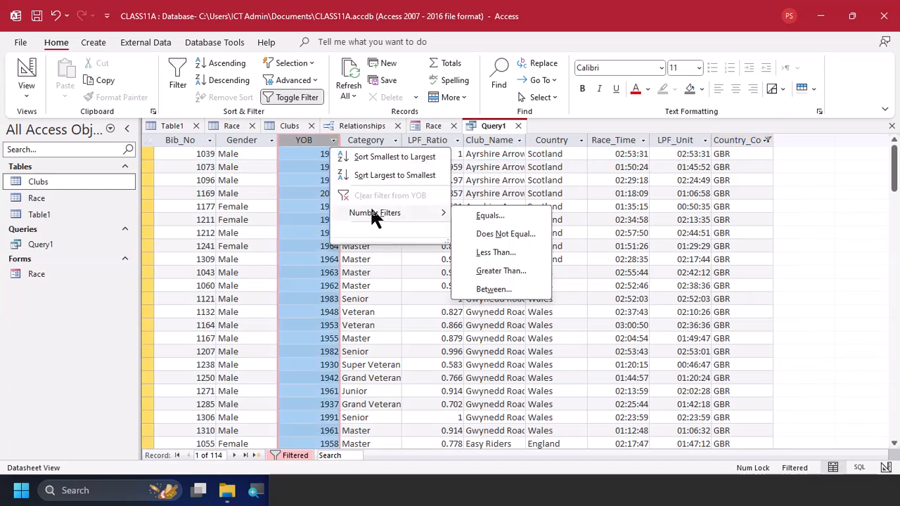
pyautogui.click(516, 253)
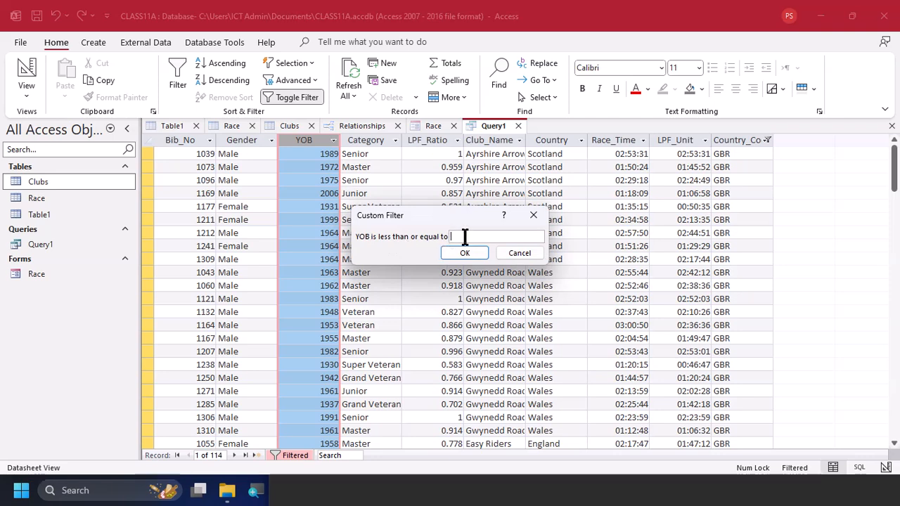
pyautogui.write('1960')
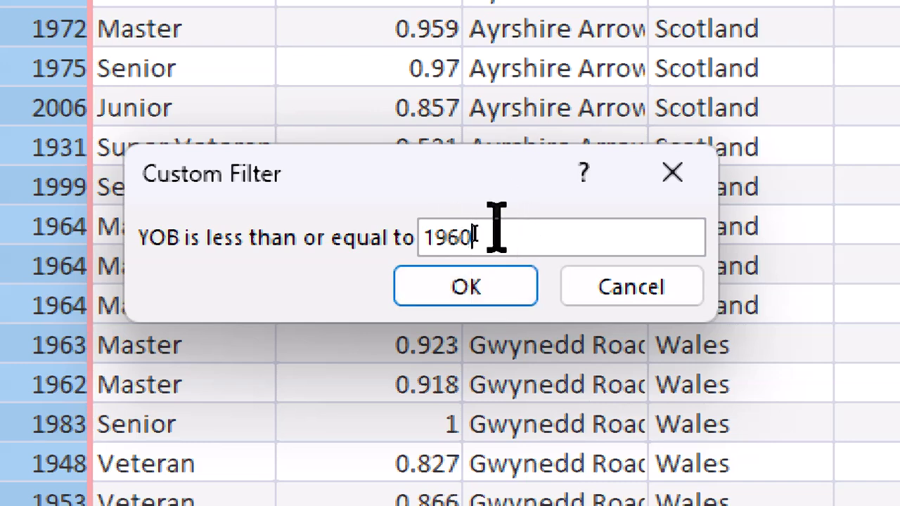
pyautogui.click(464, 286)
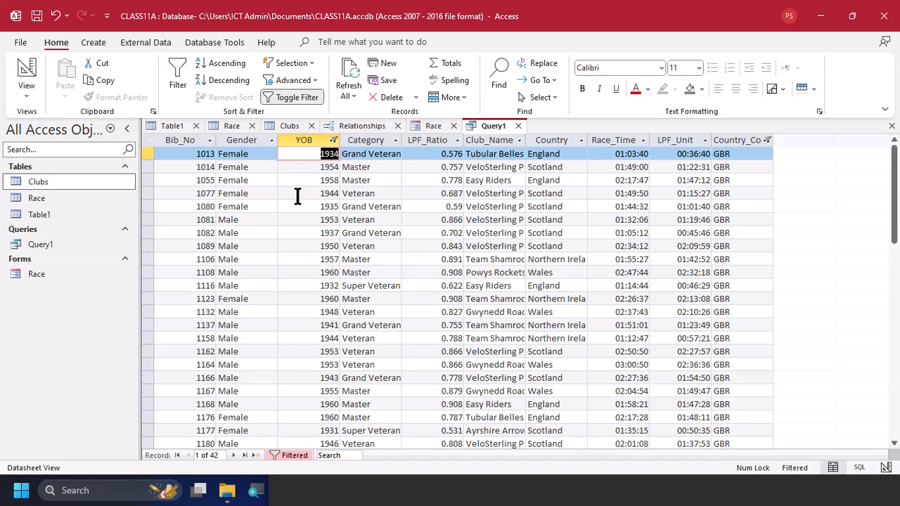
pyautogui.click(377, 219)
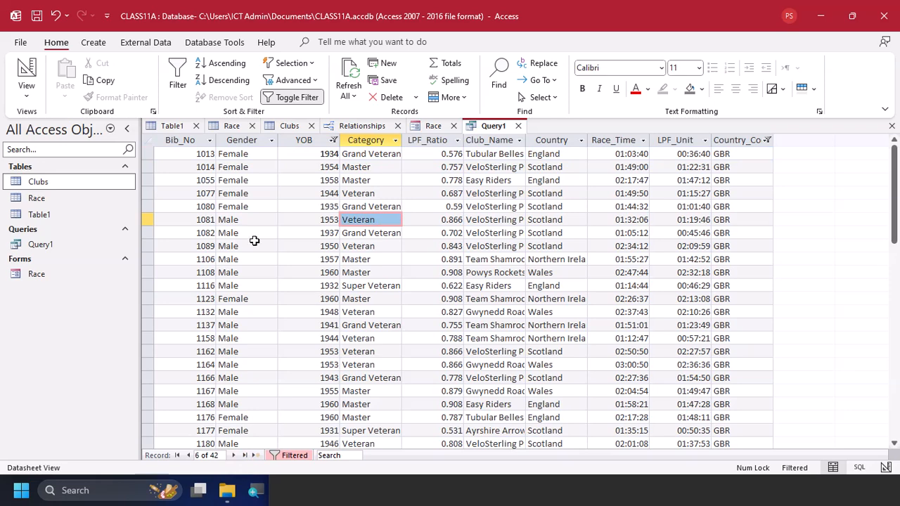
# Start a Report Wizard report on Query1 and include all its fields except Country_Code, checking the required fields in the PDF
pyautogui.click(93, 43)
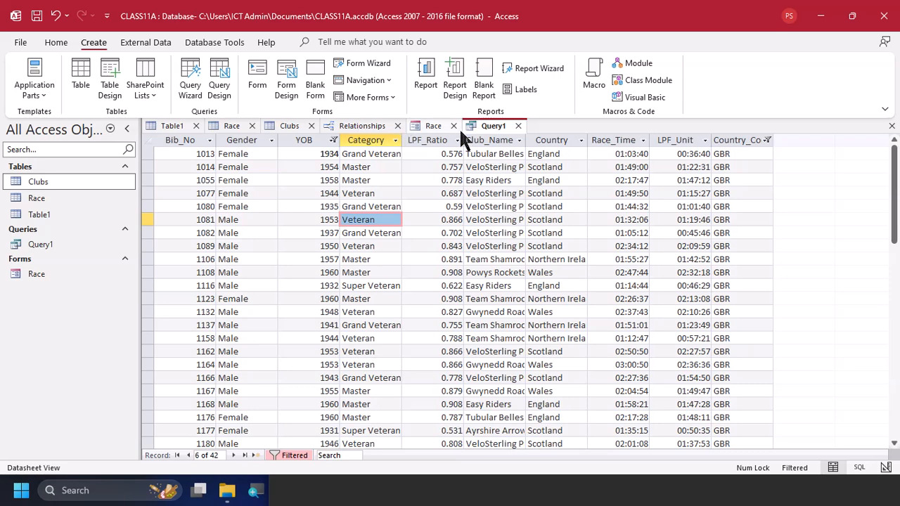
pyautogui.click(536, 65)
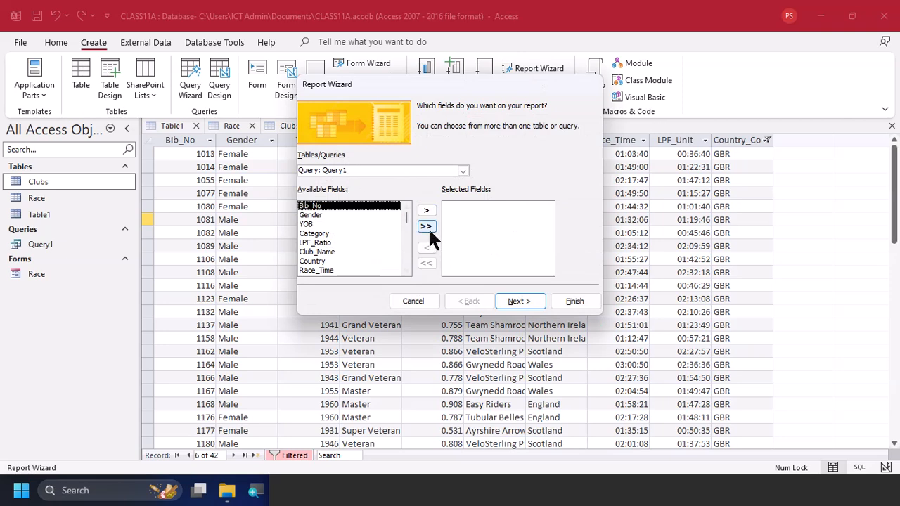
pyautogui.hotkey('alt', 'Tab')
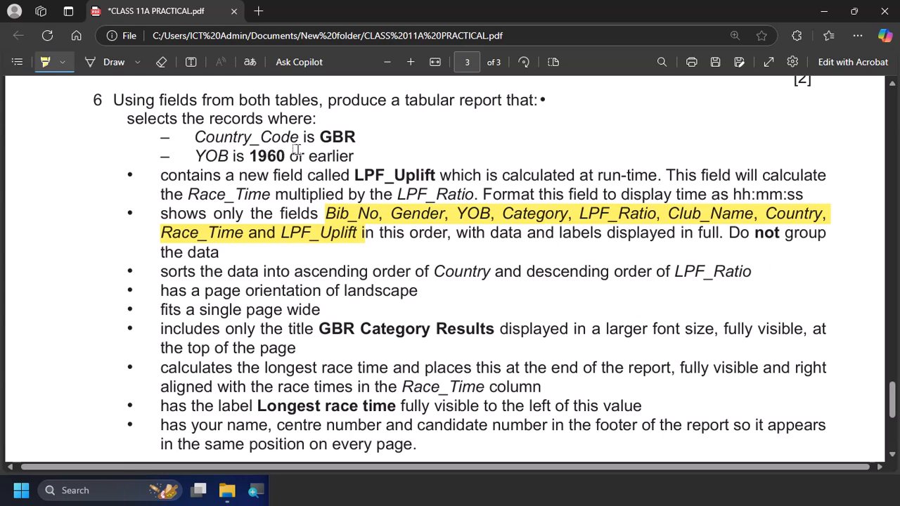
pyautogui.hotkey('alt', 'Tab')
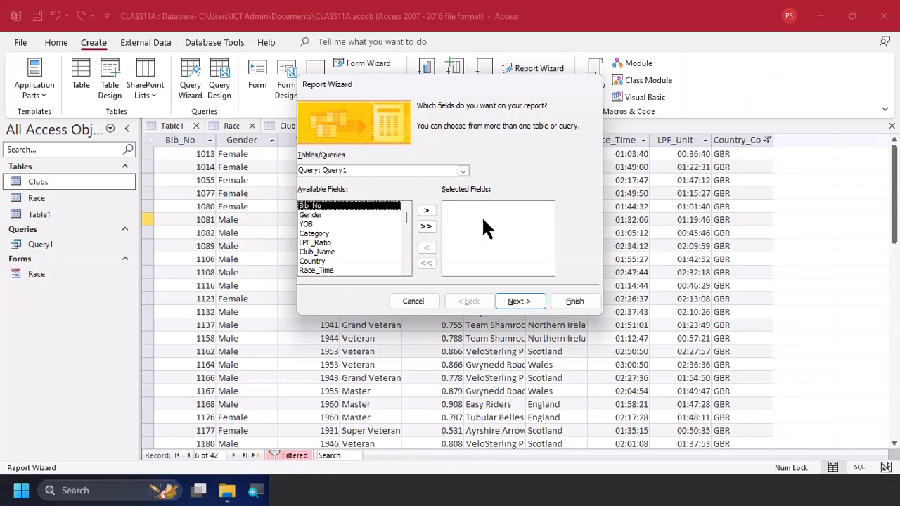
pyautogui.click(427, 228)
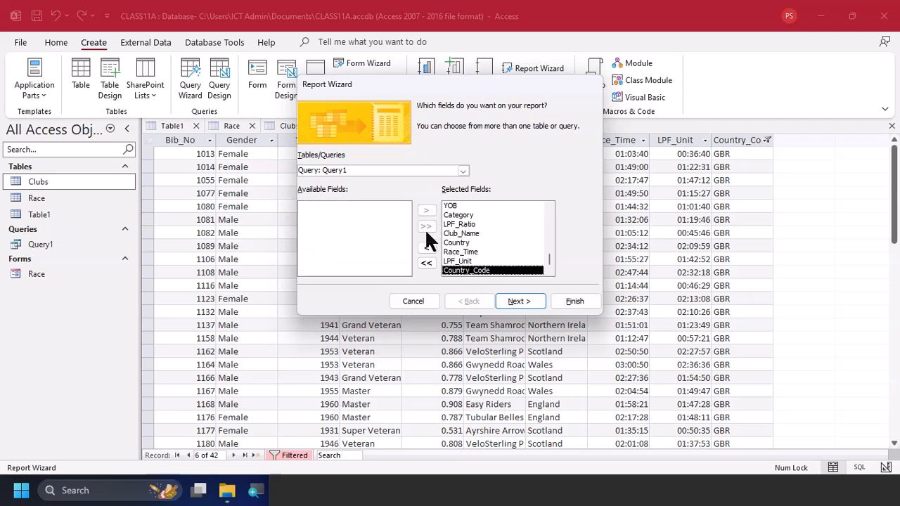
pyautogui.click(427, 248)
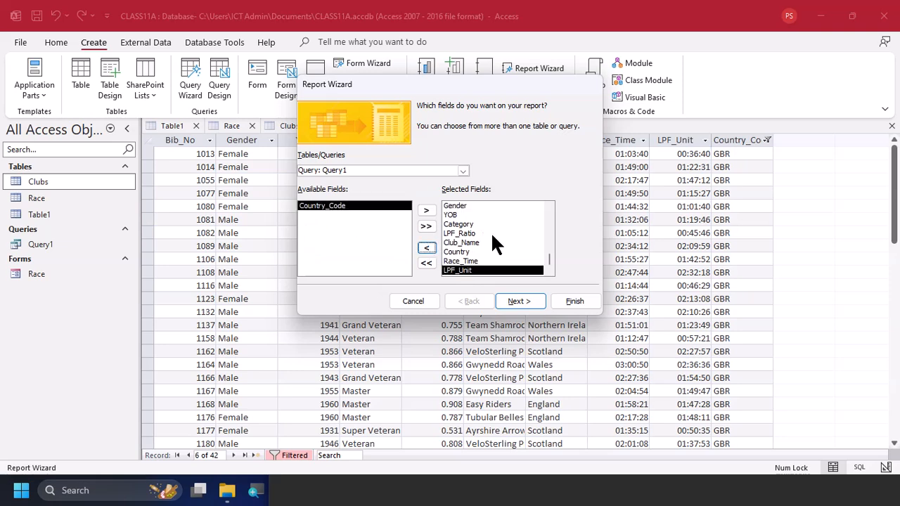
pyautogui.click(521, 301)
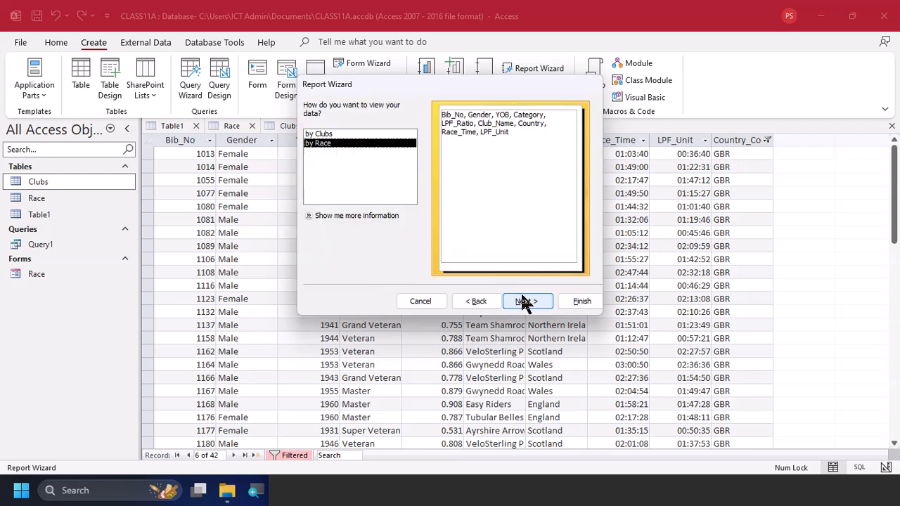
# Check the grouping requirement in the PDF, set the report data to be viewed by Race, and continue without grouping levels
pyautogui.click(372, 137)
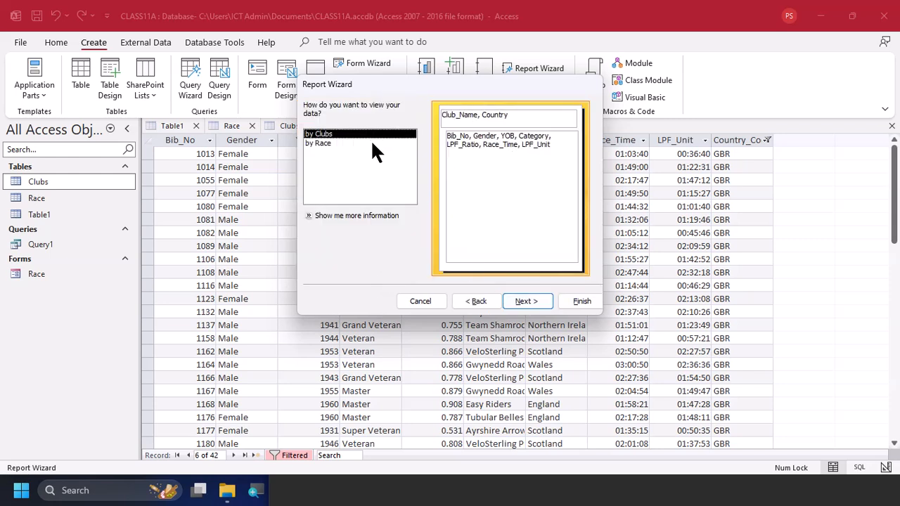
pyautogui.hotkey('alt', 'Tab')
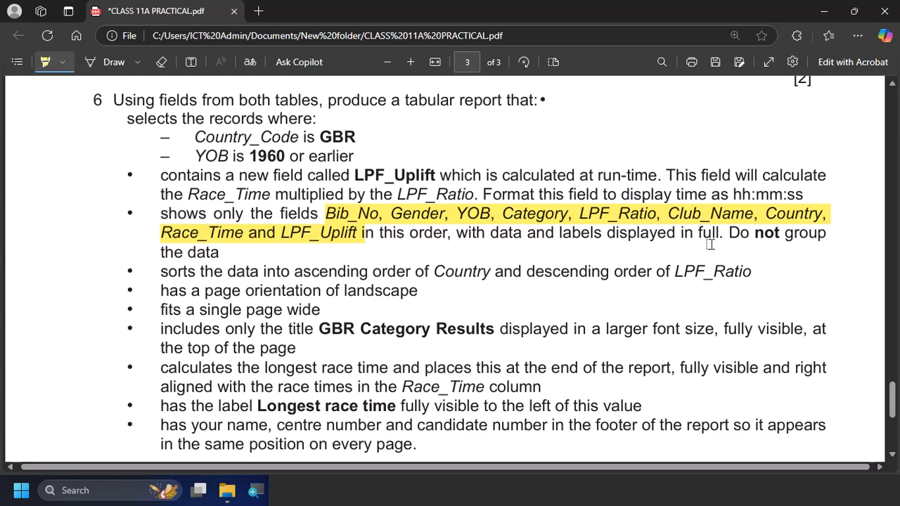
pyautogui.hotkey('alt', 'Tab')
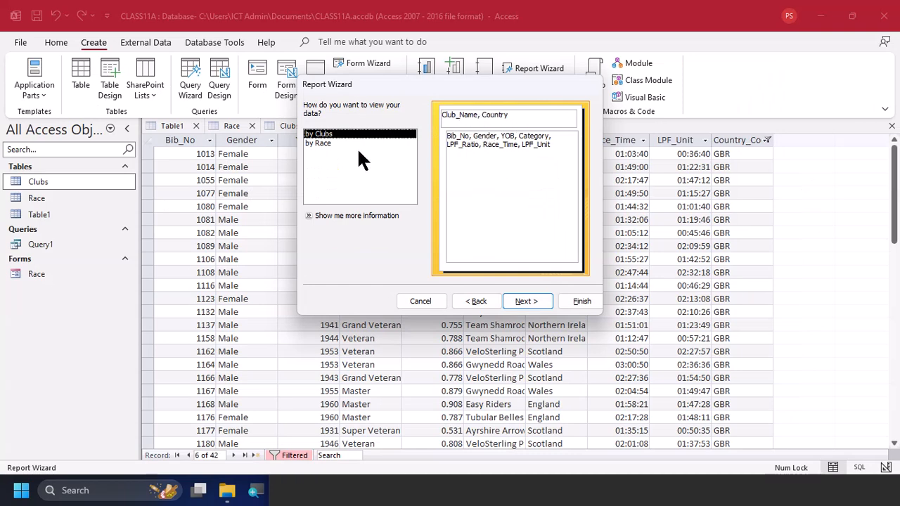
pyautogui.click(339, 144)
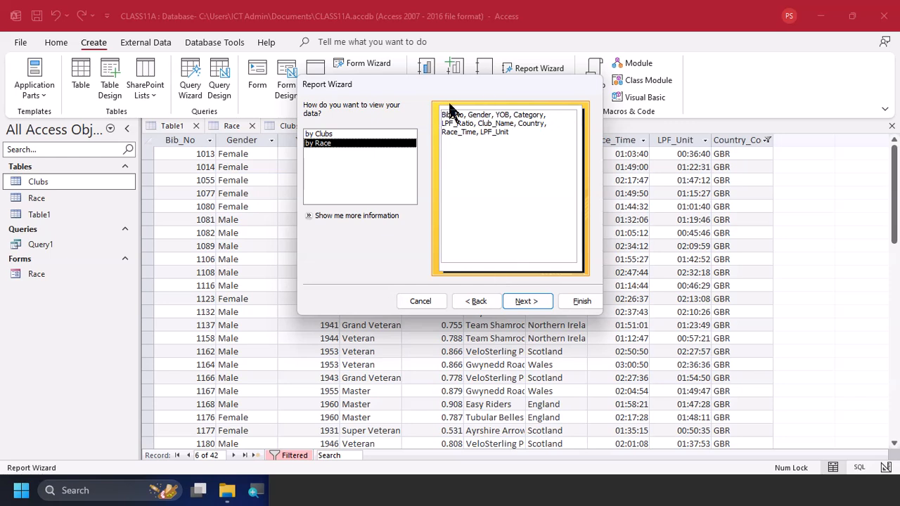
pyautogui.click(527, 308)
pyautogui.click(527, 302)
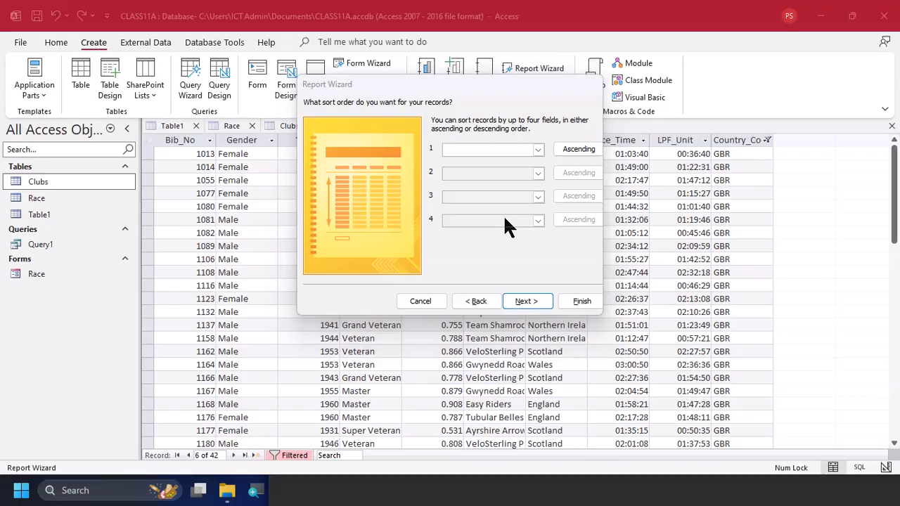
# Check the sorting requirement in the practical PDF and continue the Report Wizard in Access without choosing any sort fields
pyautogui.hotkey('alt', 'Tab')
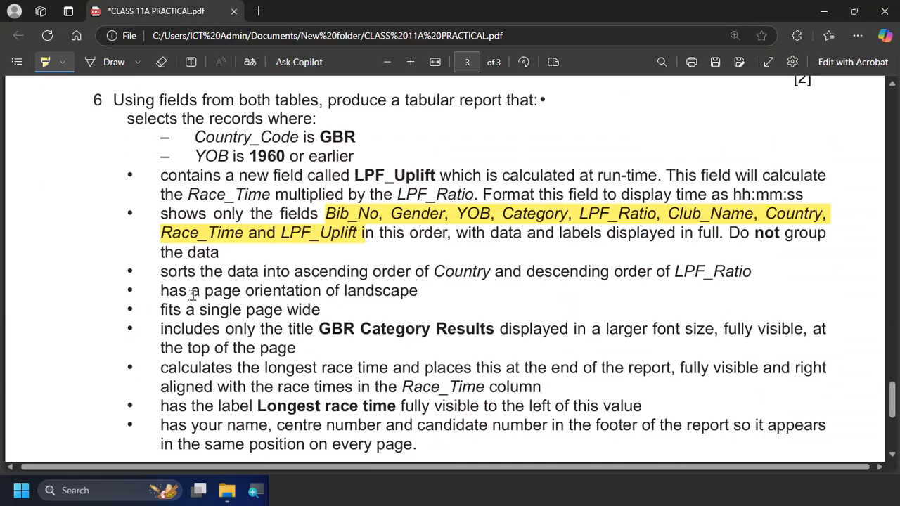
pyautogui.hotkey('alt', 'Tab')
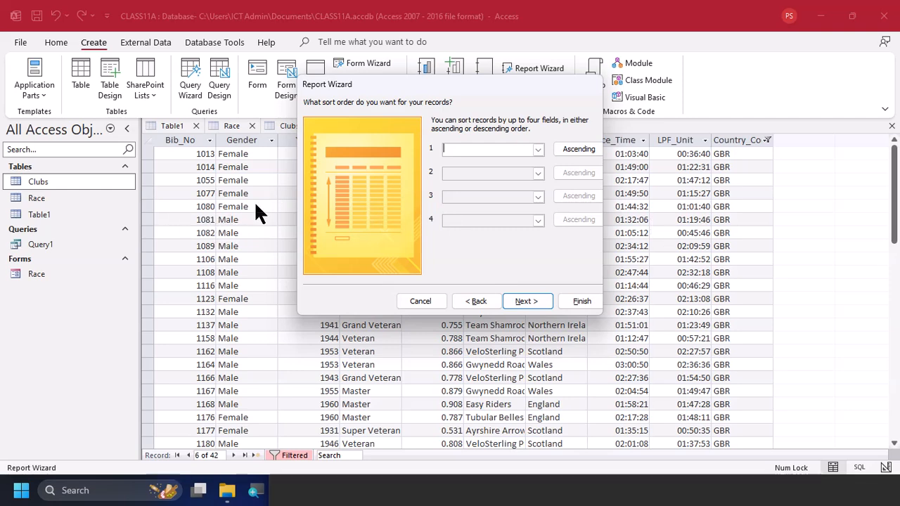
pyautogui.click(526, 302)
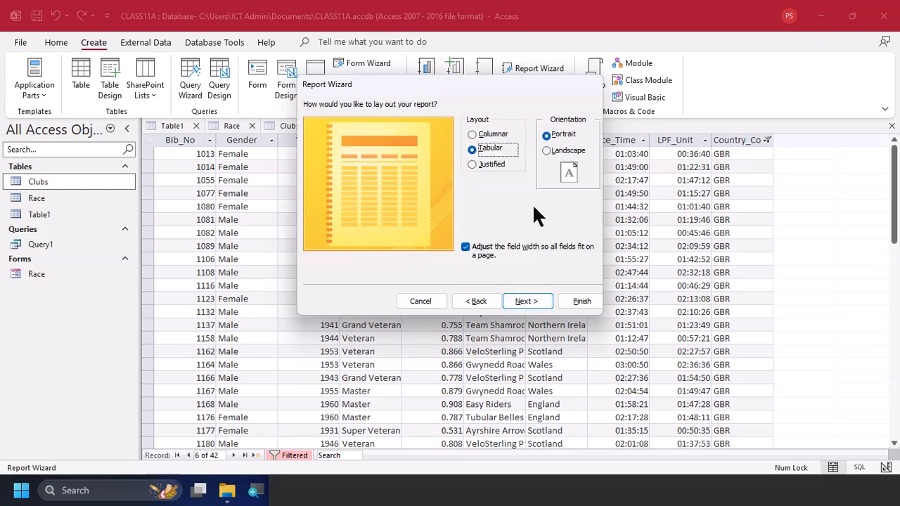
# Check the orientation requirement in the PDF and set the tabular report's orientation to Landscape in the Report Wizard
pyautogui.hotkey('alt', 'Tab')
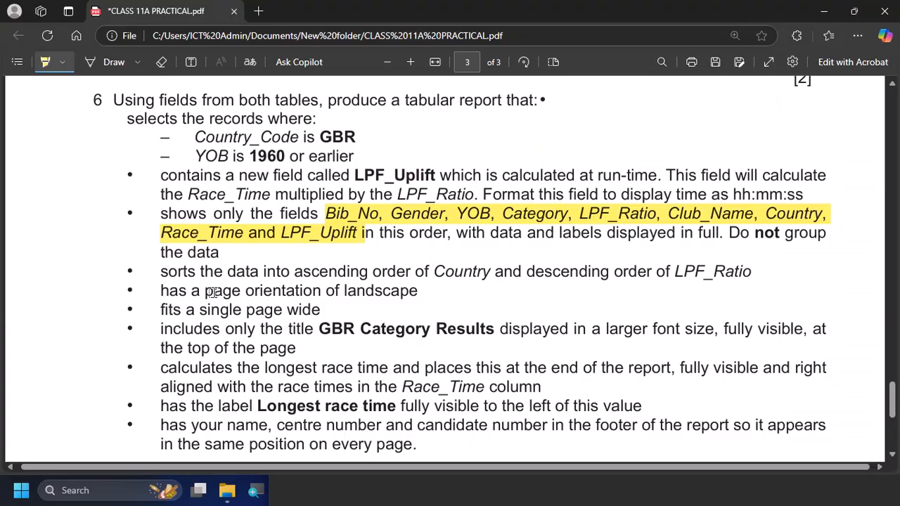
pyautogui.hotkey('alt', 'Tab')
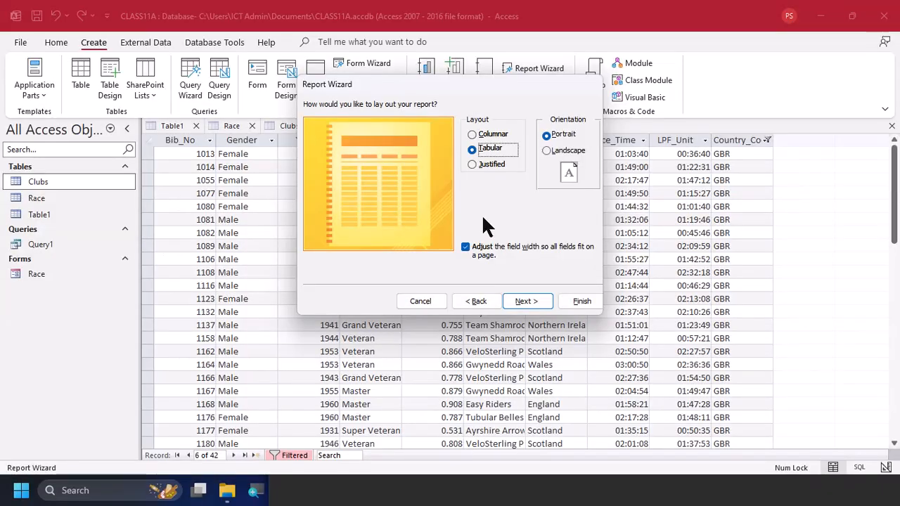
pyautogui.click(563, 151)
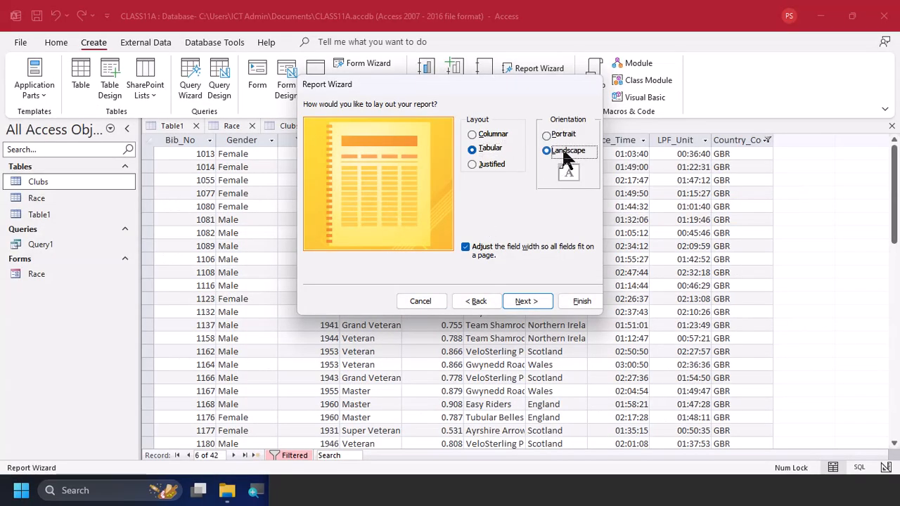
pyautogui.click(533, 295)
# Check the remaining report requirements in the PDF and finish the Report Wizard with the title Race and the preview option
pyautogui.hotkey('alt', 'Tab')
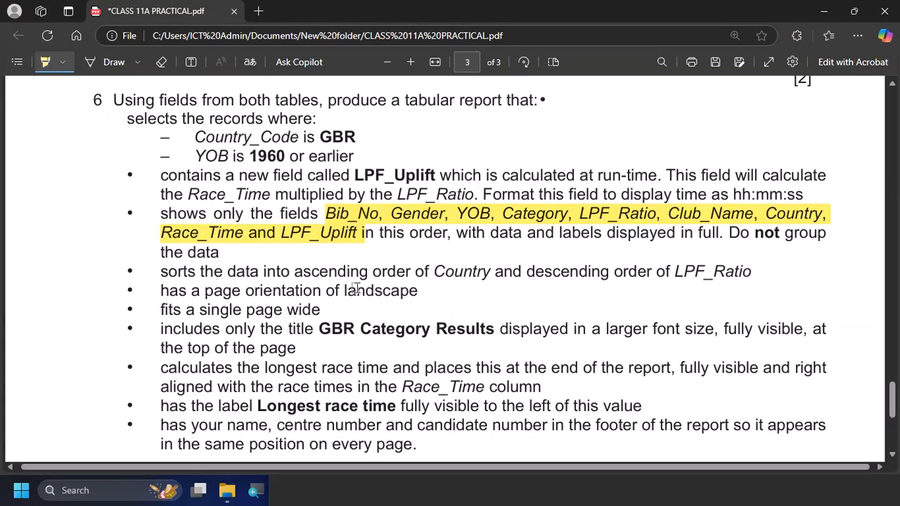
pyautogui.hotkey('alt', 'Tab')
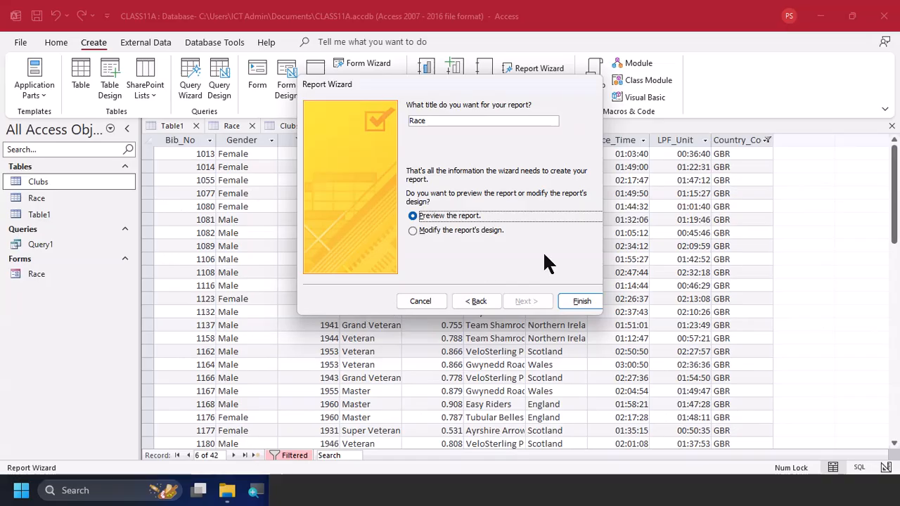
pyautogui.hotkey('alt', 'Tab')
pyautogui.hotkey('alt', 'Tab')
pyautogui.click(572, 301)
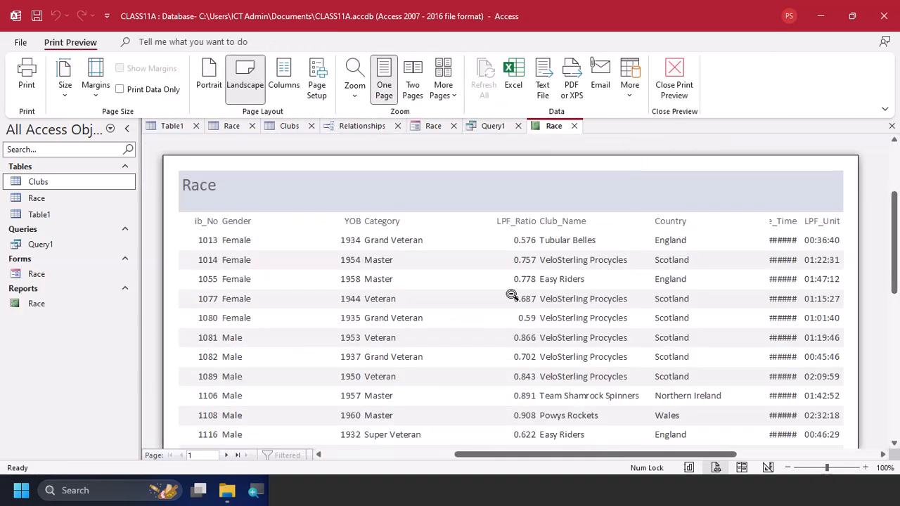
# Look over the previewed Race report and switch it to Layout View with the Property Sheet closed
pyautogui.scroll(-1, 489, 261)
pyautogui.scroll(-7, 489, 262)
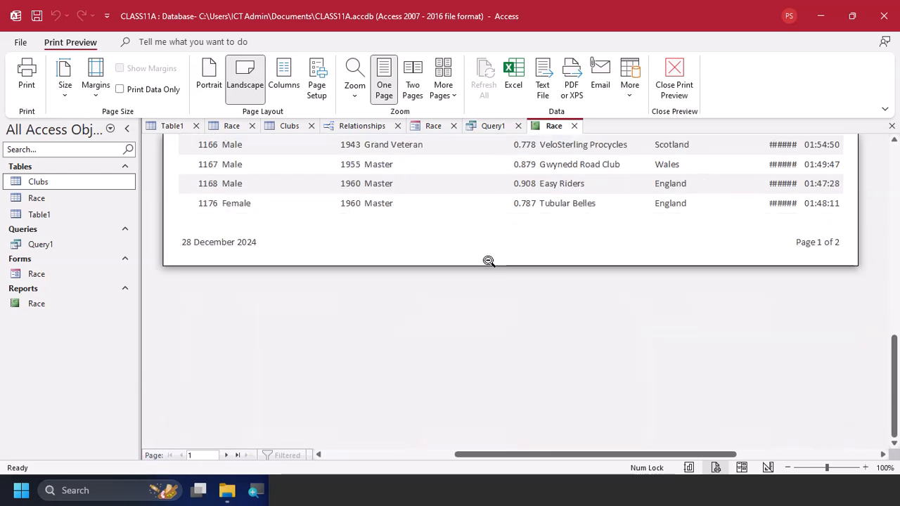
pyautogui.scroll(4, 488, 260)
pyautogui.scroll(6, 401, 237)
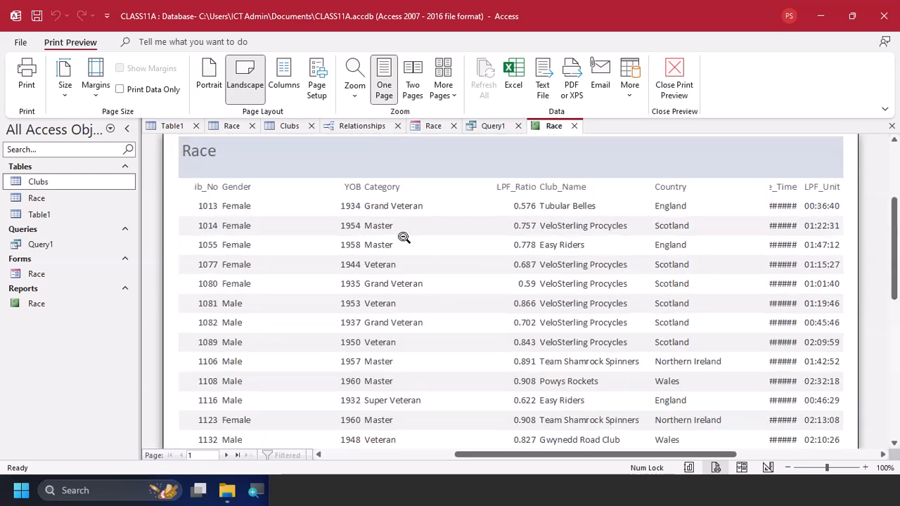
pyautogui.click(673, 77)
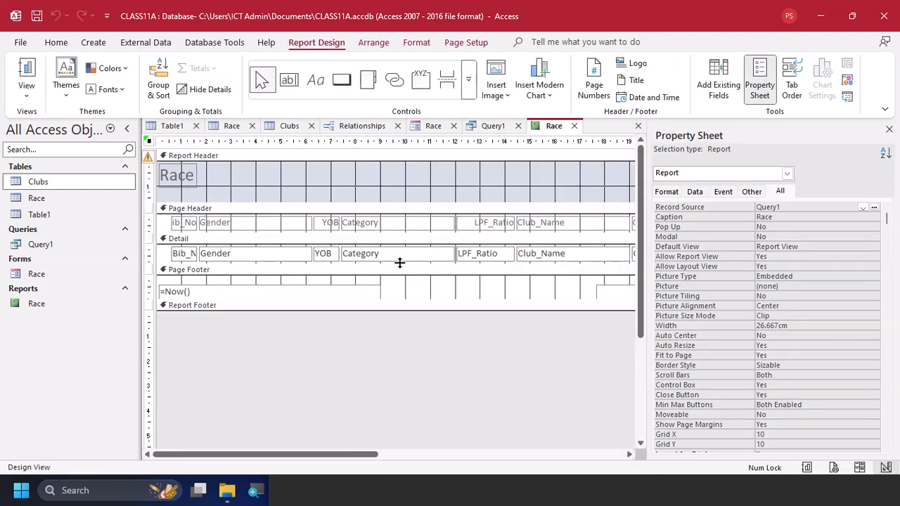
pyautogui.click(36, 96)
pyautogui.click(87, 175)
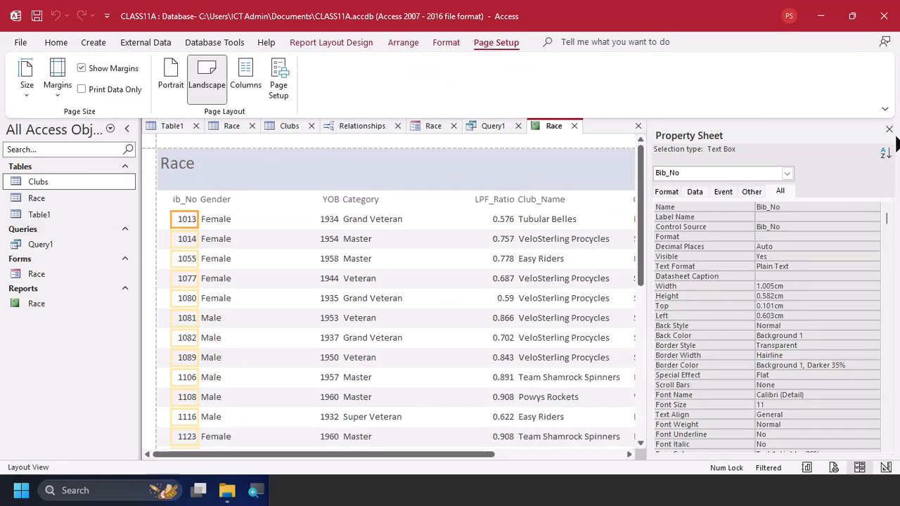
pyautogui.click(889, 130)
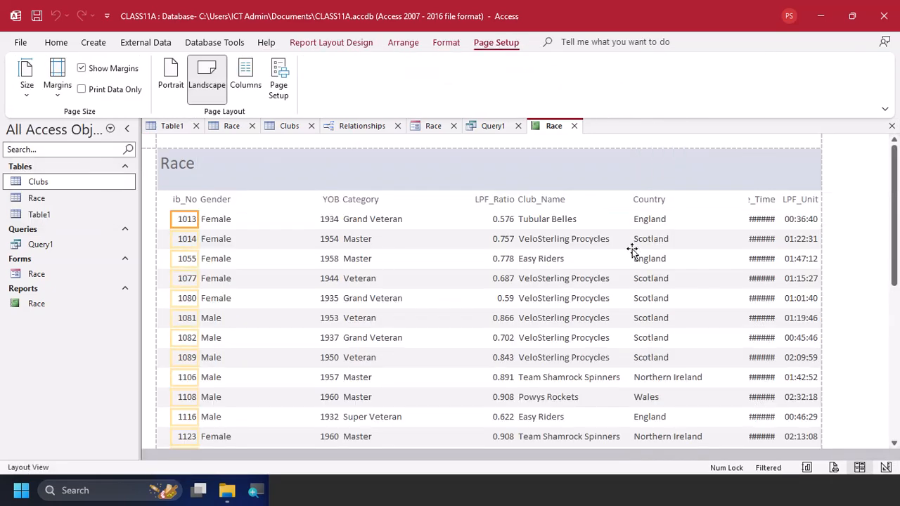
# Narrow the Gender data column to fit its values and shift it slightly right, away from Bib_No
pyautogui.click(206, 242)
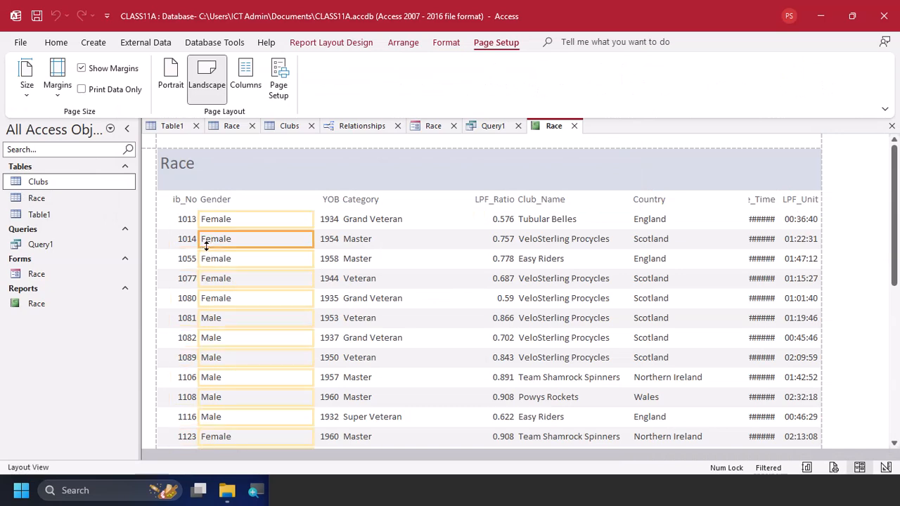
pyautogui.scroll(-10, 277, 288)
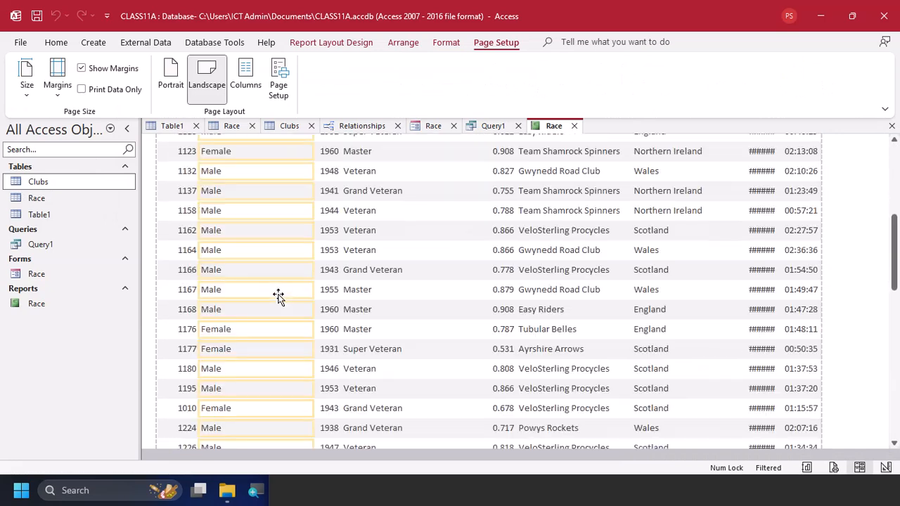
pyautogui.scroll(-6, 278, 297)
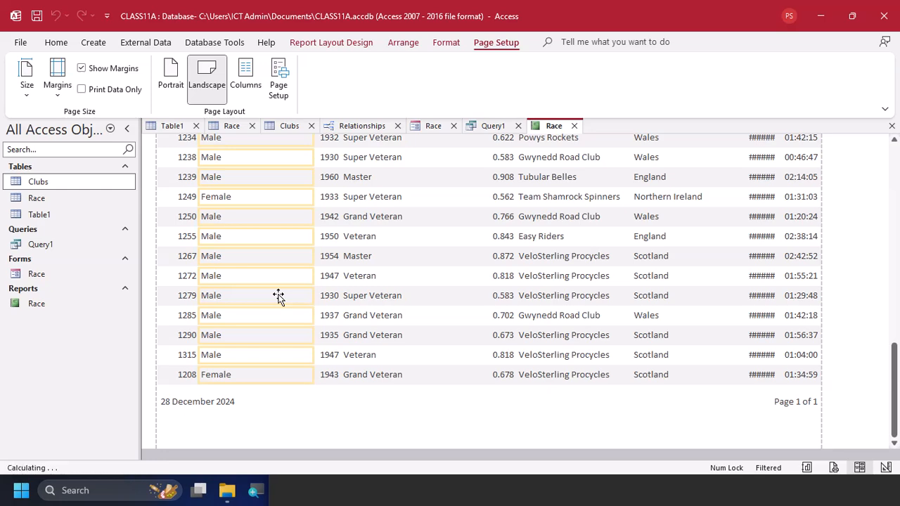
pyautogui.scroll(3, 278, 296)
pyautogui.scroll(6, 278, 296)
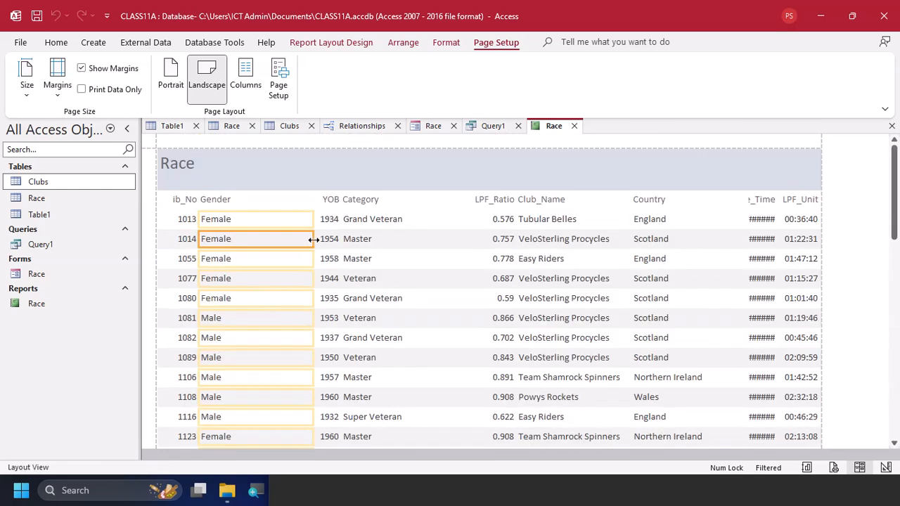
pyautogui.doubleClick(313, 239)
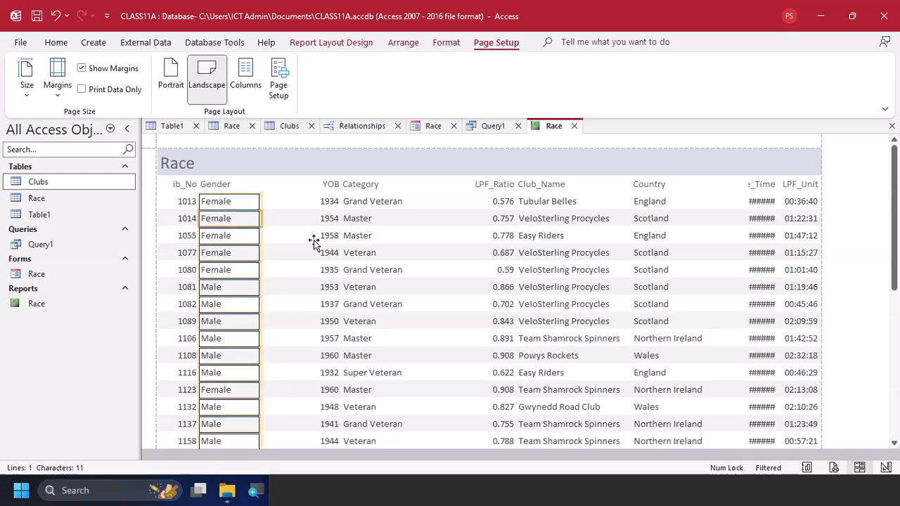
pyautogui.hotkey('shift', 'Right')
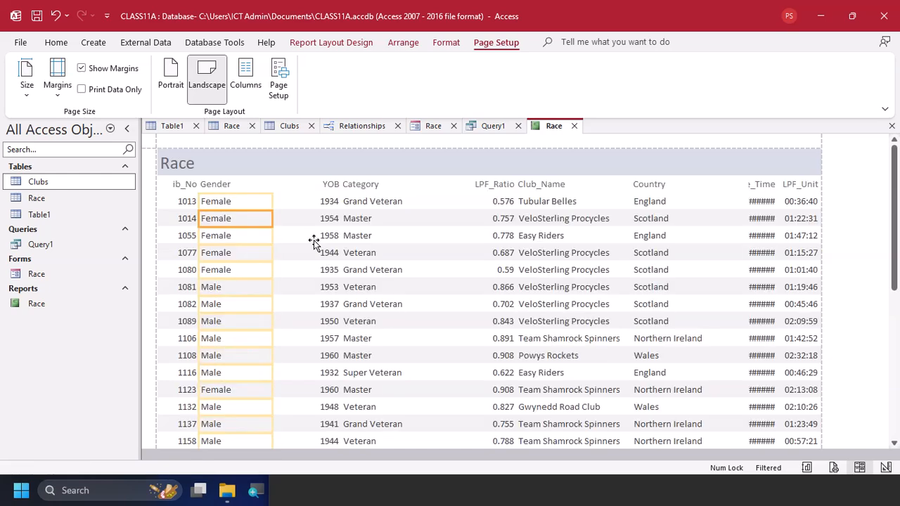
pyautogui.hotkey('shift', 'Left')
pyautogui.hotkey('shift', 'Left')
pyautogui.hotkey('shift', 'Left')
pyautogui.hotkey('shift', 'Left')
pyautogui.hotkey('shift', 'Left')
pyautogui.hotkey('shift', 'Left')
pyautogui.hotkey('shift', 'Left')
pyautogui.hotkey('shift', 'Left')
pyautogui.press('Right')
pyautogui.press('Right')
pyautogui.press('Right')
pyautogui.press('Right')
pyautogui.press('Right')
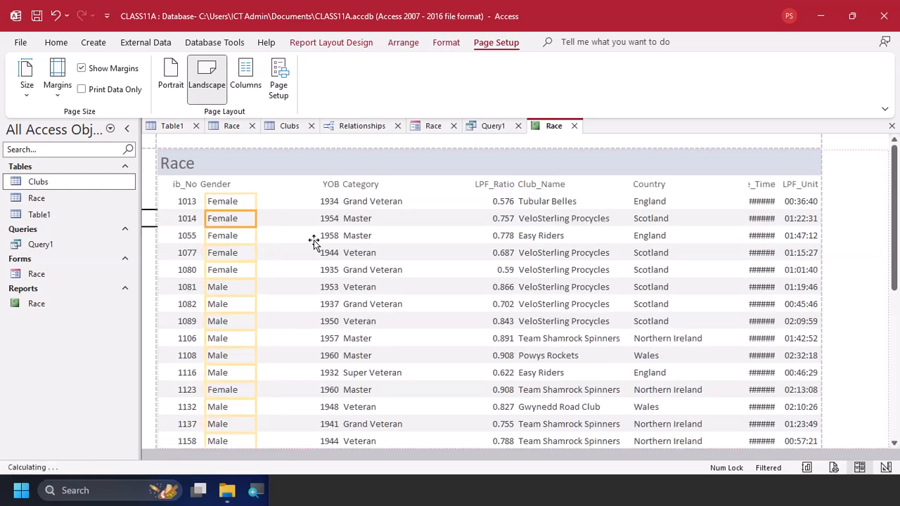
# Narrow the Gender heading and shift it right so it lines up above the Gender values
pyautogui.click(217, 182)
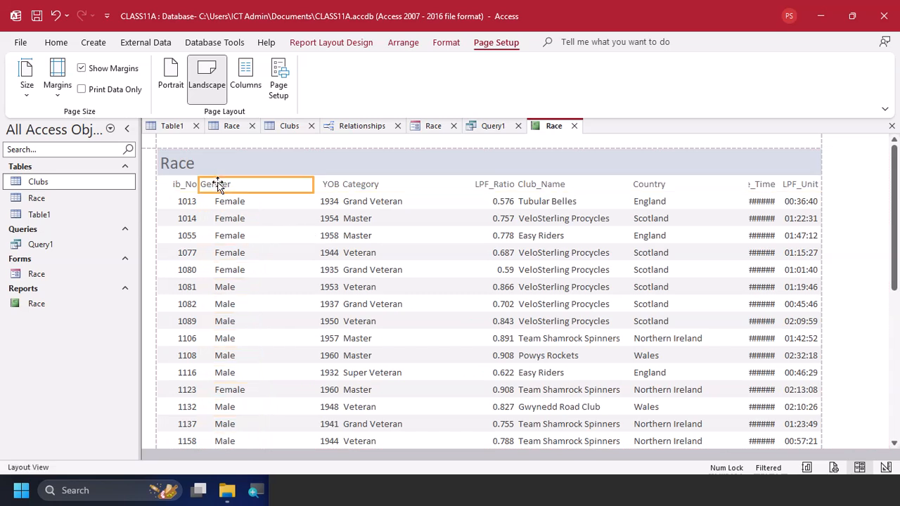
pyautogui.hotkey('shift', 'Left')
pyautogui.hotkey('shift', 'Left')
pyautogui.hotkey('shift', 'Left')
pyautogui.hotkey('shift', 'Left')
pyautogui.hotkey('shift', 'Left')
pyautogui.hotkey('shift', 'Left')
pyautogui.hotkey('shift', 'Left')
pyautogui.hotkey('shift', 'Left')
pyautogui.hotkey('shift', 'Left')
pyautogui.hotkey('shift', 'Left')
pyautogui.hotkey('shift', 'Left')
pyautogui.hotkey('shift', 'Left')
pyautogui.hotkey('shift', 'Left')
pyautogui.hotkey('shift', 'Left')
pyautogui.hotkey('shift', 'Left')
pyautogui.press('Right')
# Move the YOB heading and its data column together left, closer to the Gender column
pyautogui.click(330, 218)
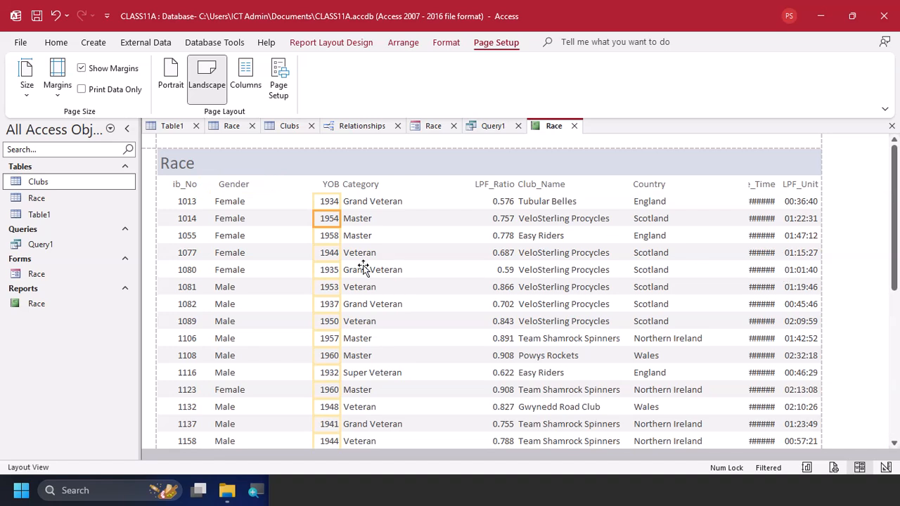
pyautogui.keyDown('shift'); pyautogui.click(328, 189); pyautogui.keyUp('shift')
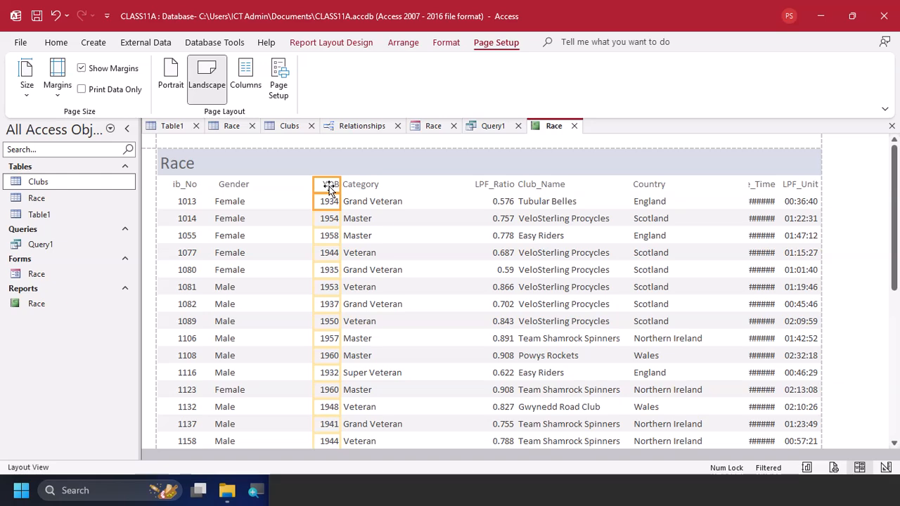
pyautogui.press('Left')
pyautogui.press('Left')
pyautogui.press('Left')
pyautogui.press('Left')
pyautogui.press('Left')
pyautogui.press('Left')
pyautogui.press('Left')
pyautogui.press('Left')
pyautogui.press('Left')
pyautogui.press('Left')
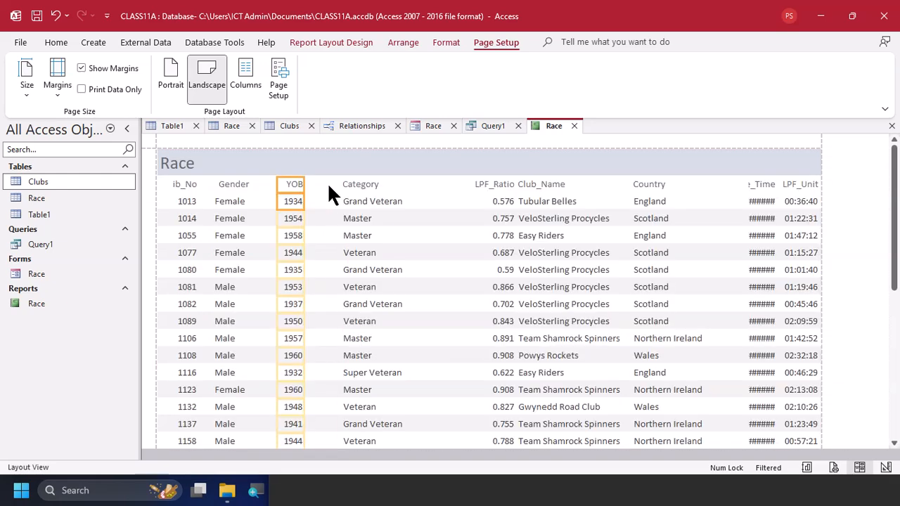
# Move the Category data column left, closer to the YOB column
pyautogui.click(345, 186)
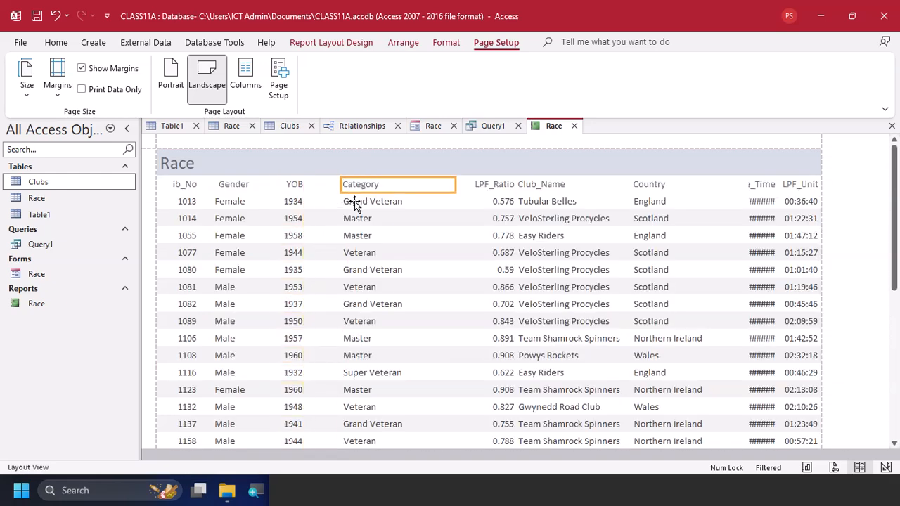
pyautogui.click(358, 205)
pyautogui.press('Left')
pyautogui.press('Left')
pyautogui.press('Left')
pyautogui.press('Left')
pyautogui.press('Left')
pyautogui.press('Left')
pyautogui.press('Left')
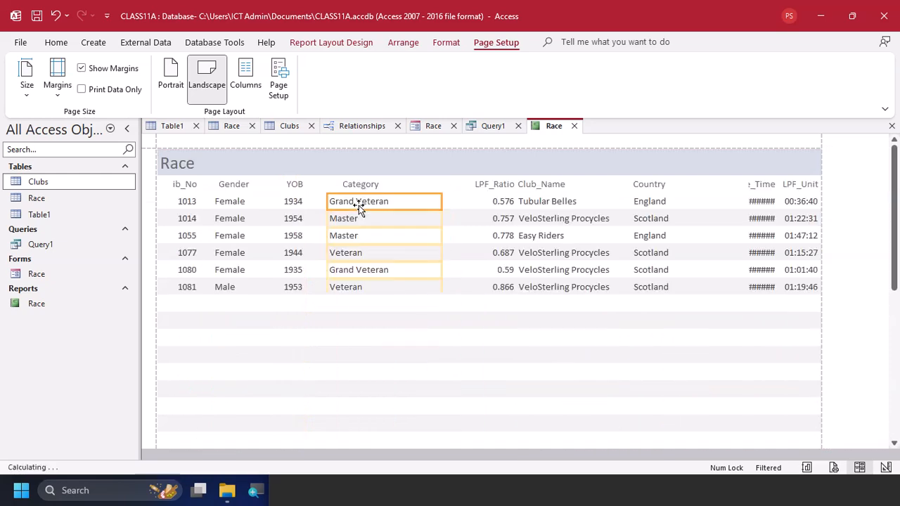
# Move the LPF_Ratio data column left into the gap beside the Category values
pyautogui.click(485, 189)
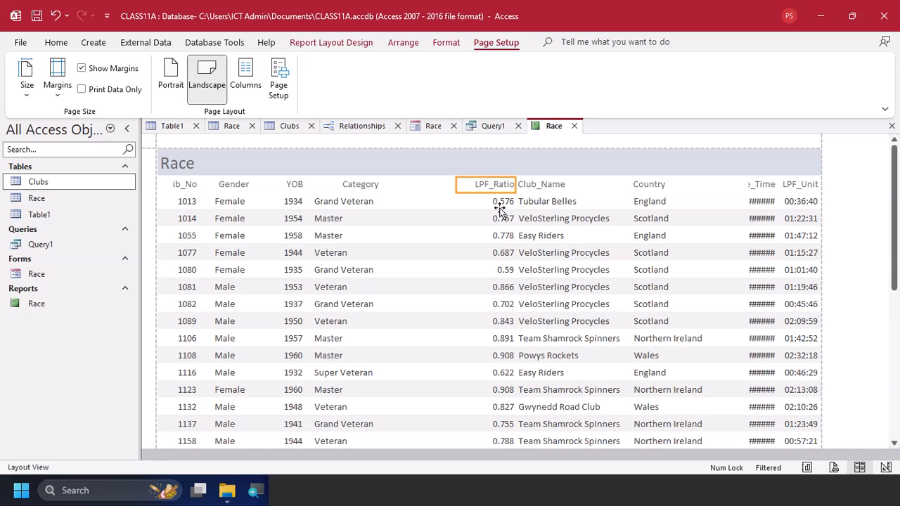
pyautogui.click(498, 203)
pyautogui.press('Left')
pyautogui.press('Left')
pyautogui.press('Left')
pyautogui.press('Left')
pyautogui.press('Left')
pyautogui.press('Left')
pyautogui.press('Left')
pyautogui.press('Left')
pyautogui.press('Left')
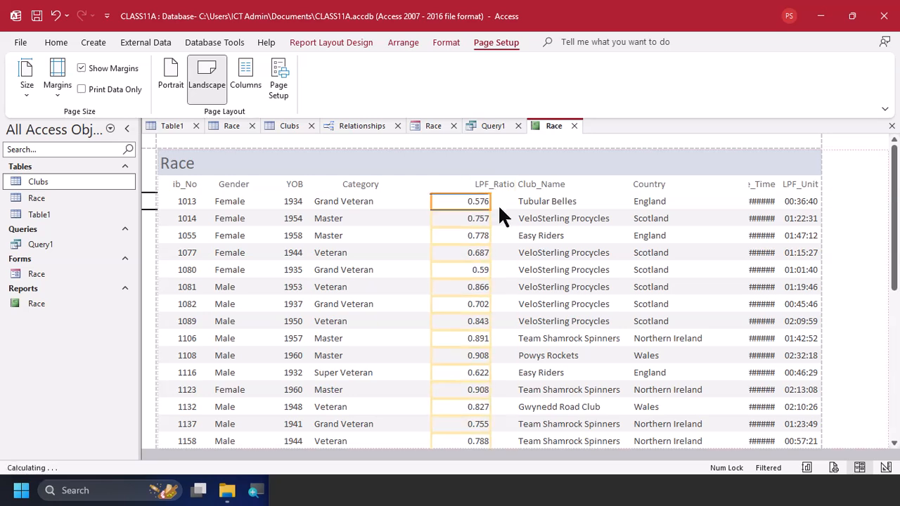
# Narrow the LPF_Ratio data column to fit its values and nudge it slightly right
pyautogui.click(460, 218)
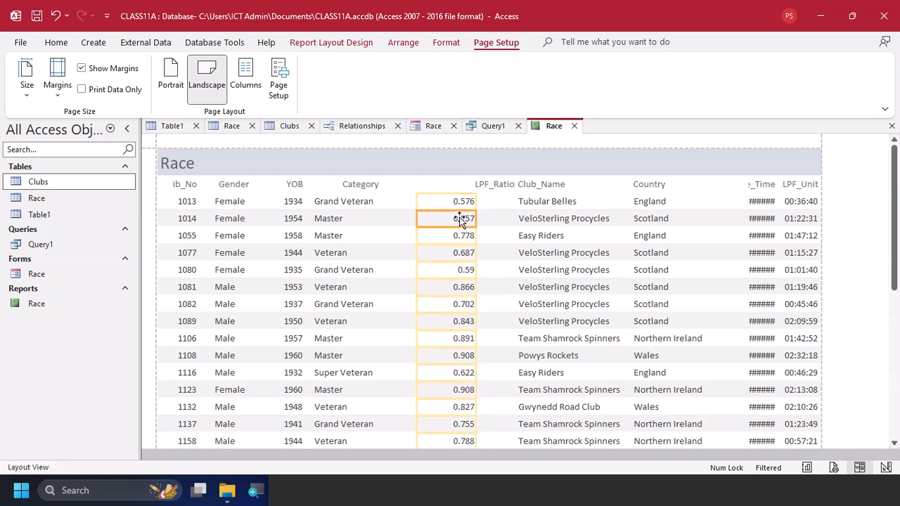
pyautogui.hotkey('shift', 'Left')
pyautogui.hotkey('shift', 'Left')
pyautogui.hotkey('shift', 'Left')
pyautogui.hotkey('shift', 'Left')
pyautogui.hotkey('shift', 'Left')
pyautogui.hotkey('shift', 'Left')
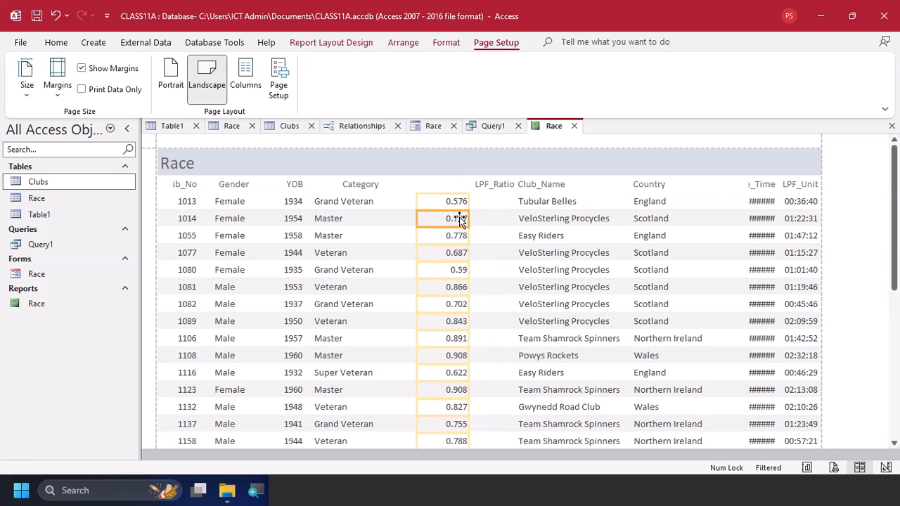
pyautogui.press('Right')
pyautogui.press('Right')
pyautogui.press('Right')
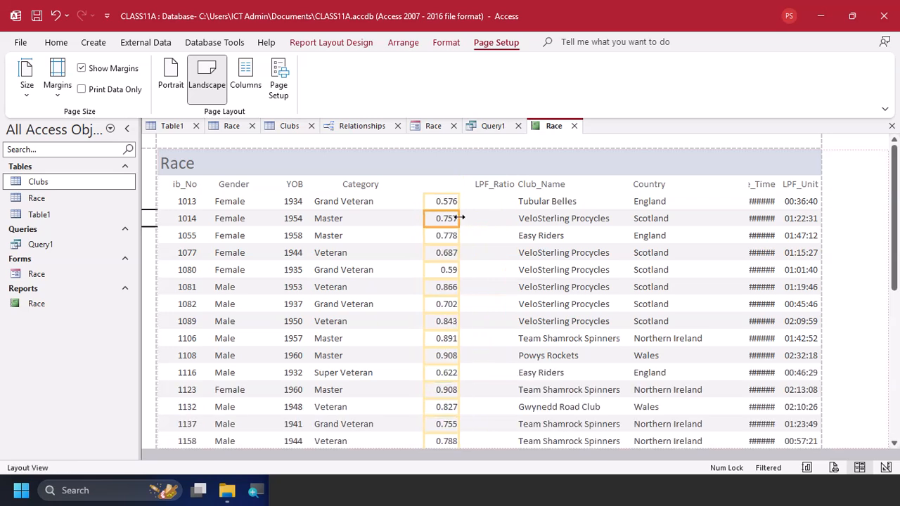
# Move the LPF_Ratio heading left until it sits above its data values
pyautogui.click(476, 189)
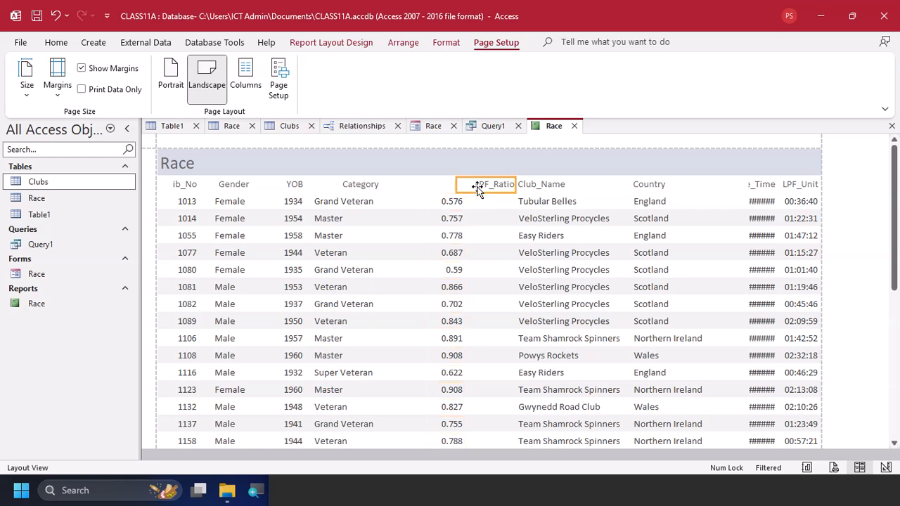
pyautogui.click(447, 193)
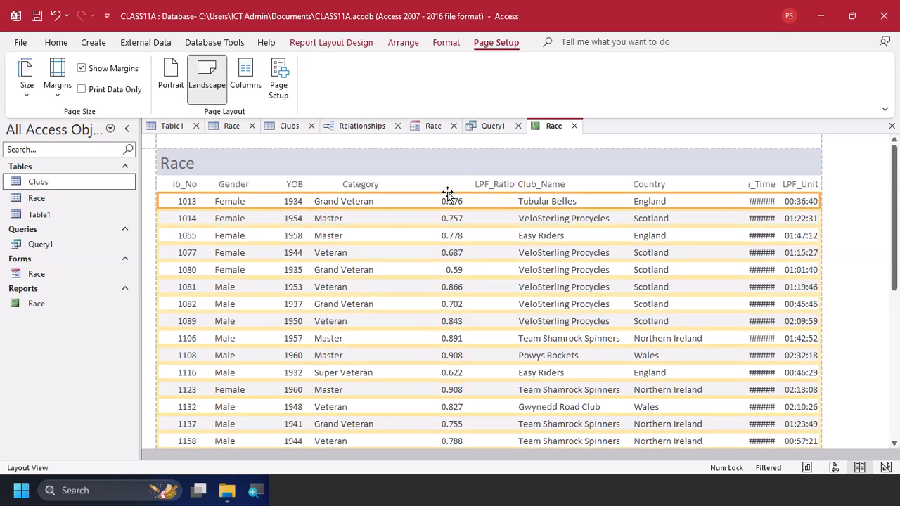
pyautogui.click(448, 186)
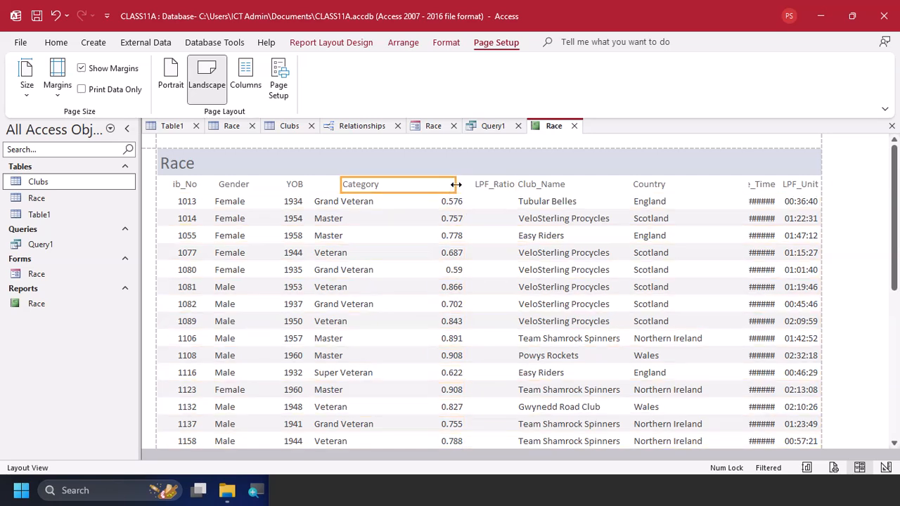
pyautogui.click(458, 186)
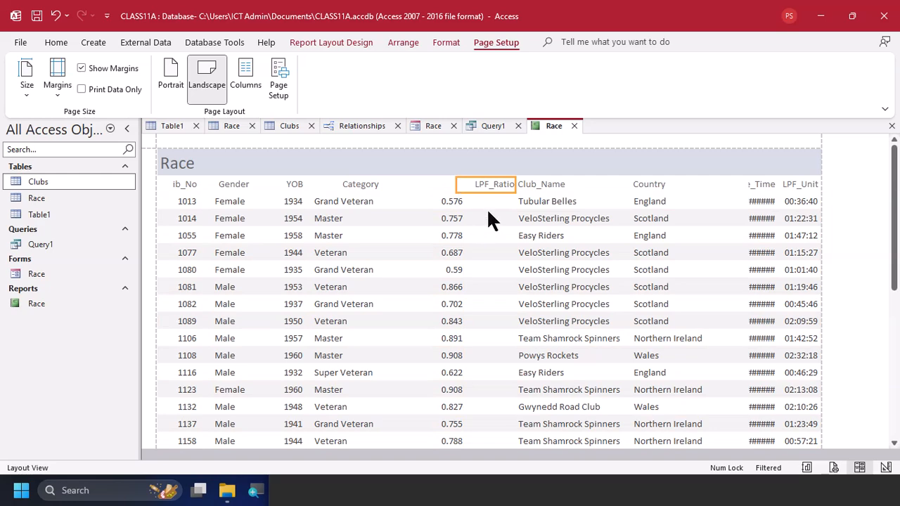
pyautogui.press('Left')
pyautogui.press('Left')
pyautogui.press('Left')
pyautogui.press('Left')
pyautogui.press('Left')
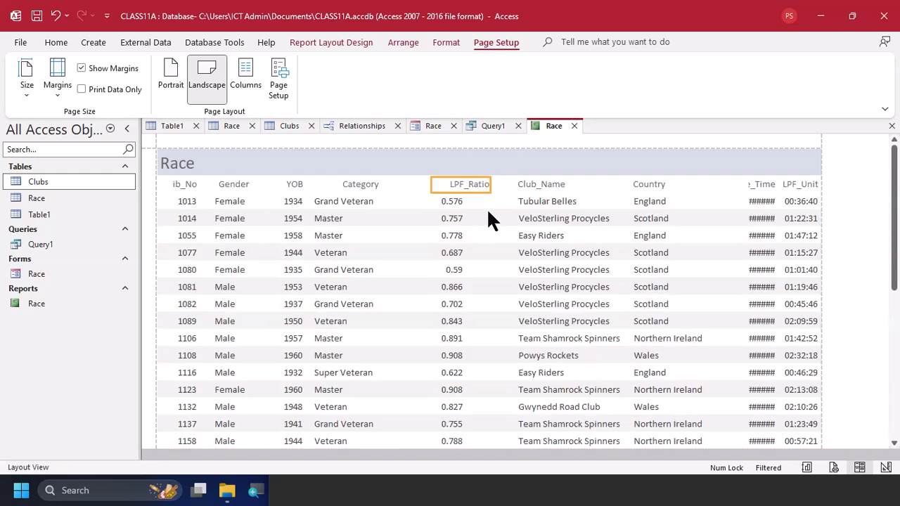
pyautogui.press('Left')
pyautogui.press('Left')
pyautogui.press('Left')
pyautogui.press('Left')
pyautogui.press('Left')
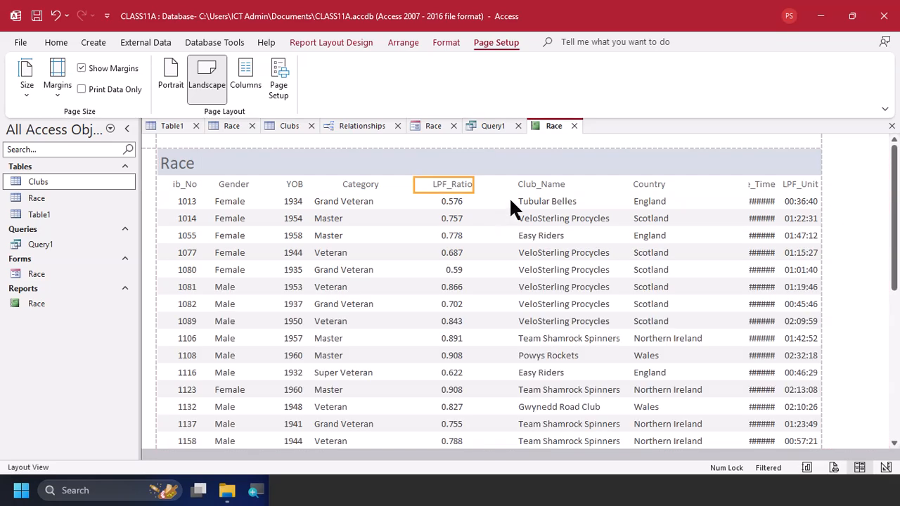
# Move the Club_Name data column left, closer to the LPF_Ratio values
pyautogui.click(535, 184)
pyautogui.click(538, 217)
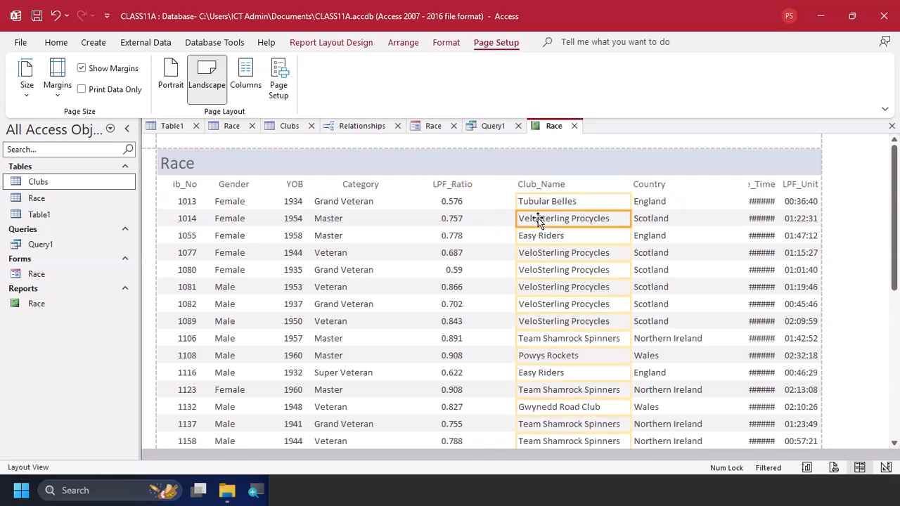
pyautogui.press('Left')
pyautogui.press('Left')
pyautogui.press('Left')
pyautogui.press('Left')
pyautogui.press('Left')
pyautogui.press('Left')
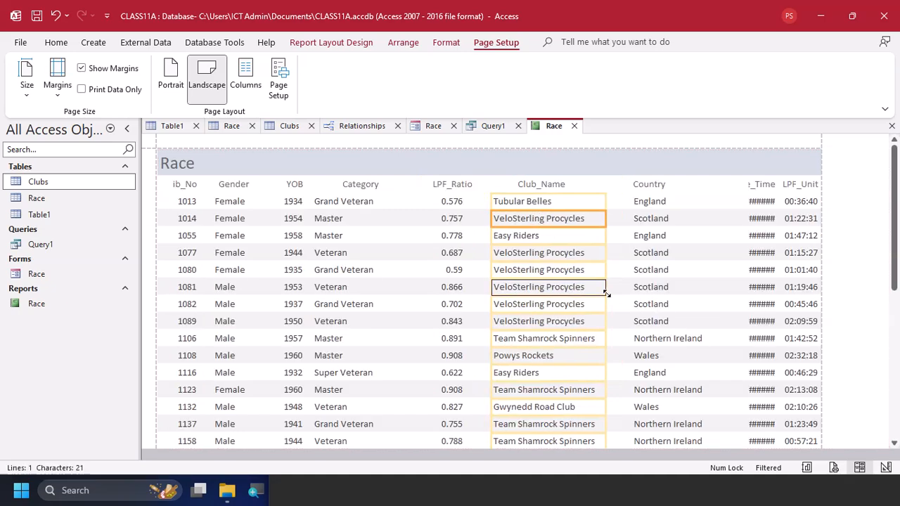
# Check the Club_Name values down the report and move the Country heading and data column left towards Club_Name
pyautogui.scroll(-3, 606, 292)
pyautogui.scroll(-5, 606, 294)
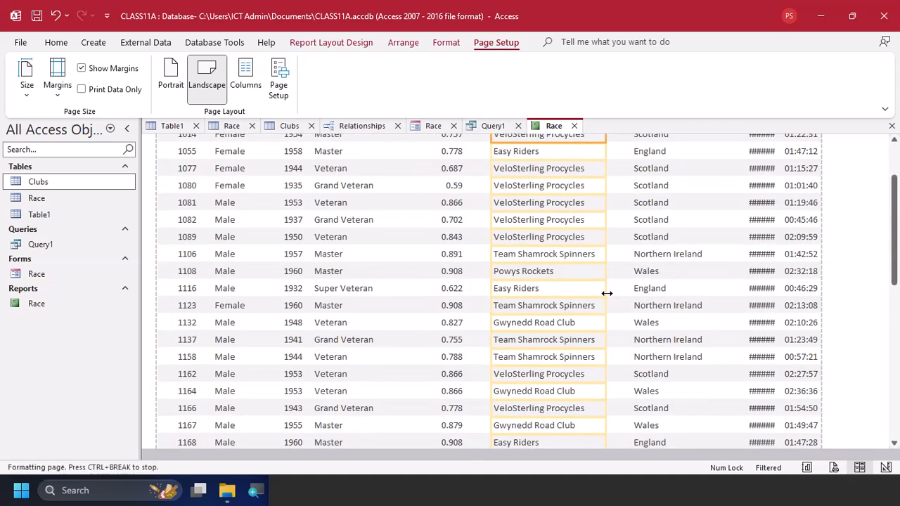
pyautogui.scroll(-5, 607, 293)
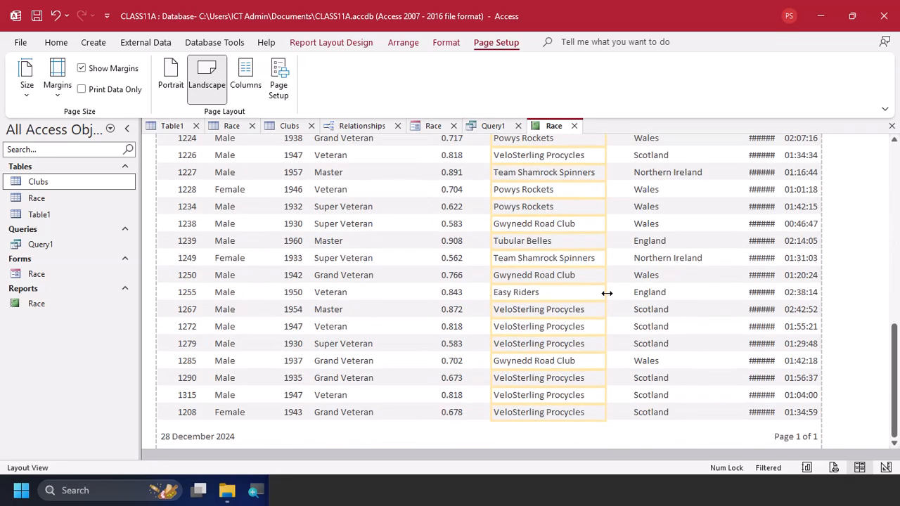
pyautogui.scroll(10, 606, 293)
pyautogui.click(675, 235)
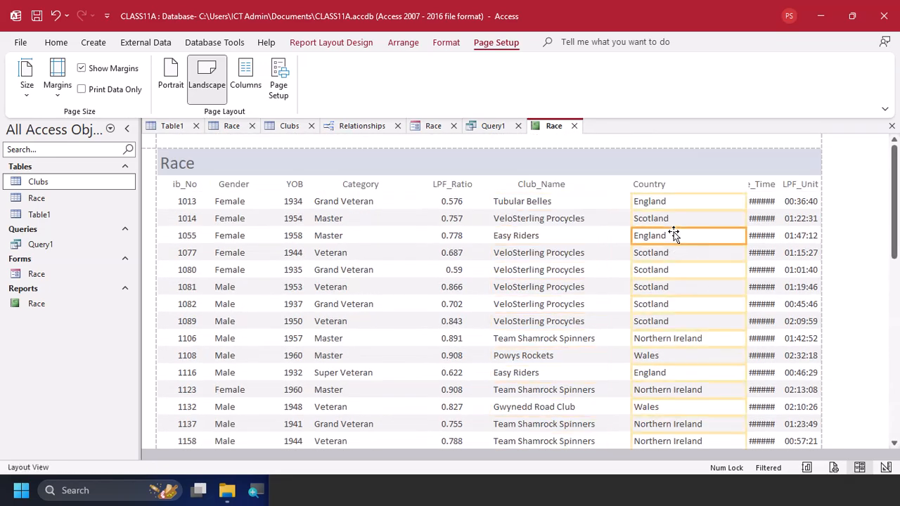
pyautogui.click(658, 190)
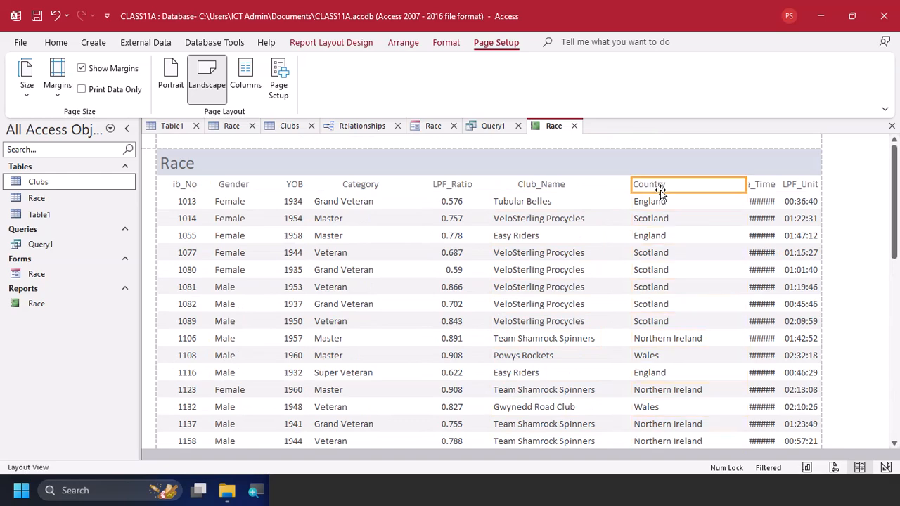
pyautogui.click(659, 210)
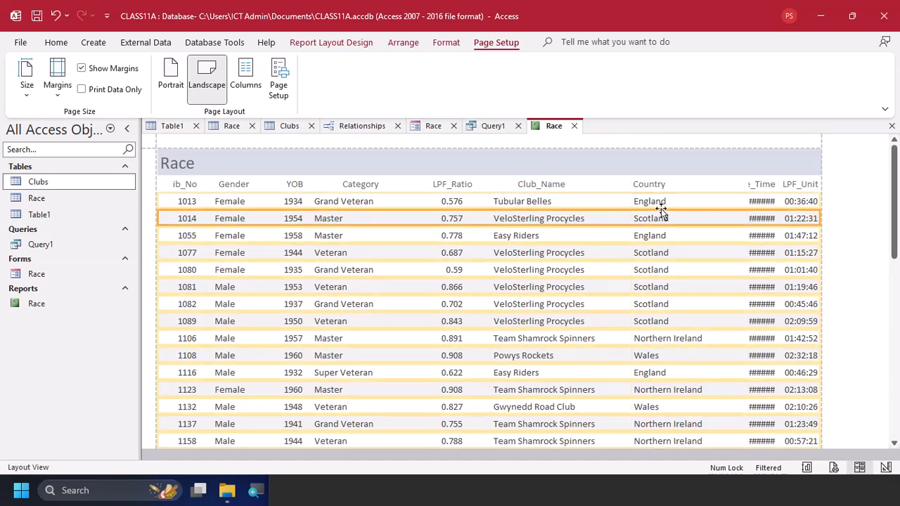
pyautogui.click(663, 205)
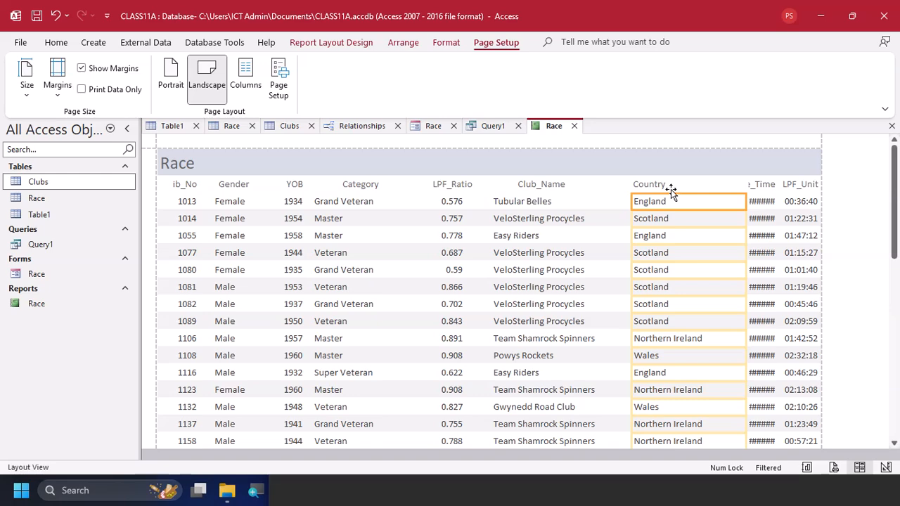
pyautogui.click(673, 185)
pyautogui.press('Delete')
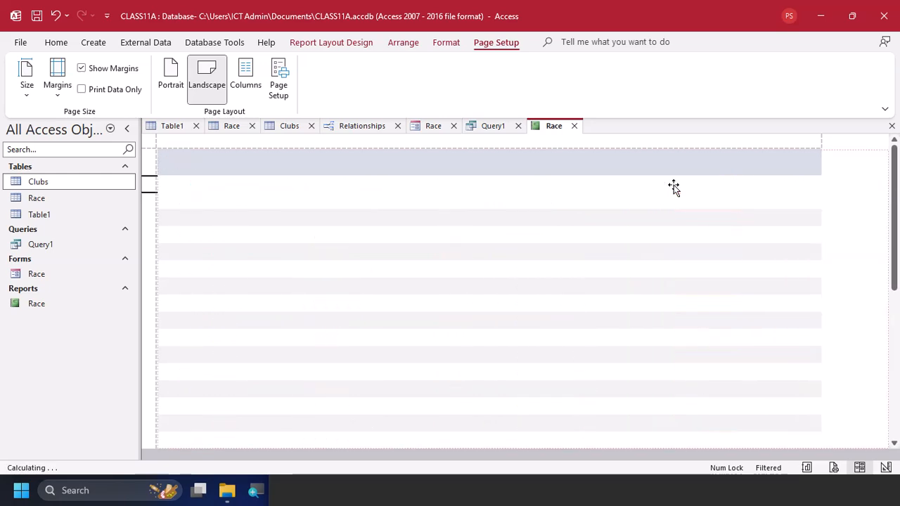
pyautogui.click(663, 206)
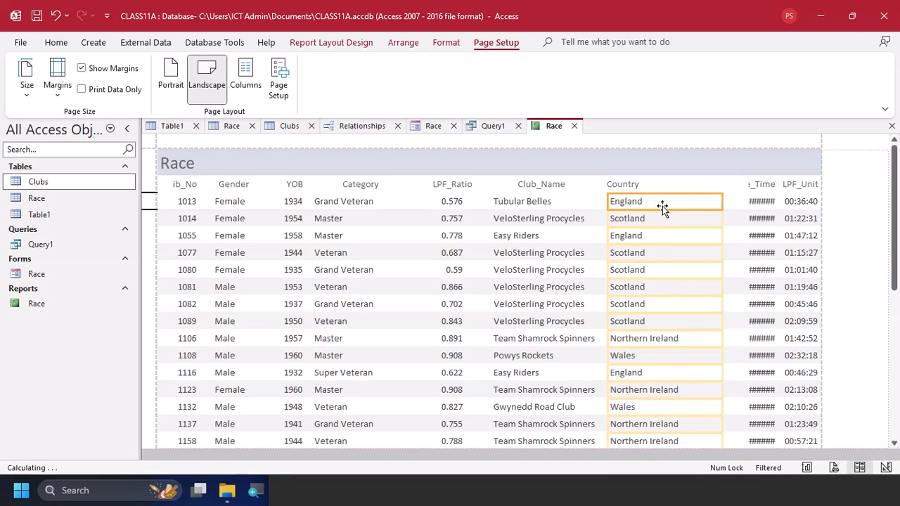
# Narrow the Country data column to fit its values and check it against every row of the report
pyautogui.scroll(-3, 686, 288)
pyautogui.scroll(-5, 687, 288)
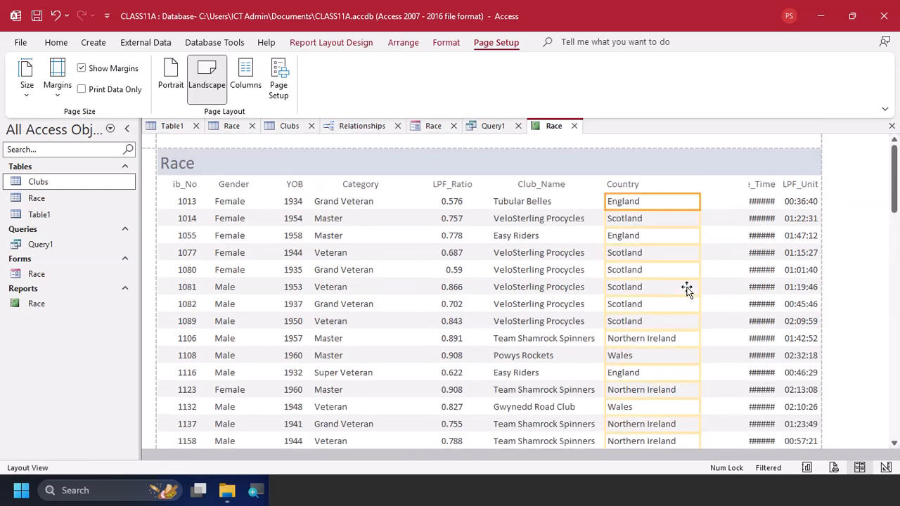
pyautogui.scroll(-10, 687, 289)
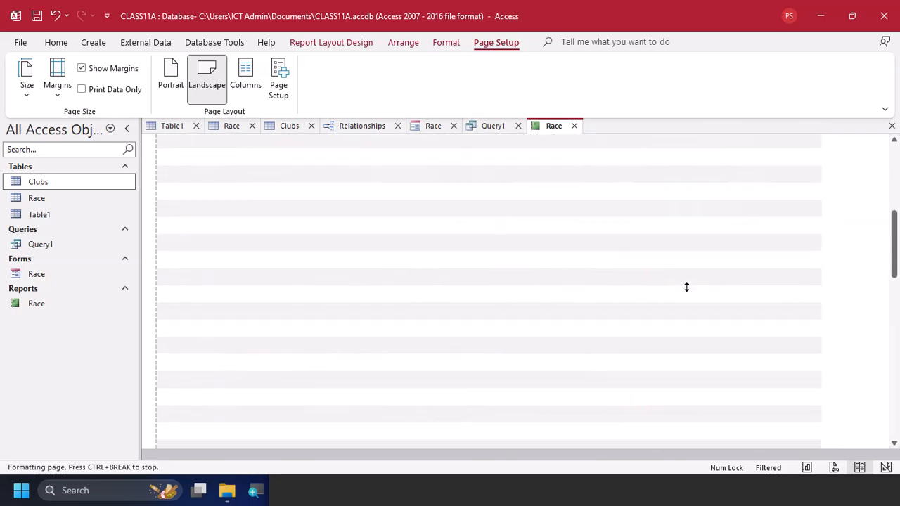
pyautogui.scroll(-3, 685, 287)
pyautogui.scroll(7, 686, 288)
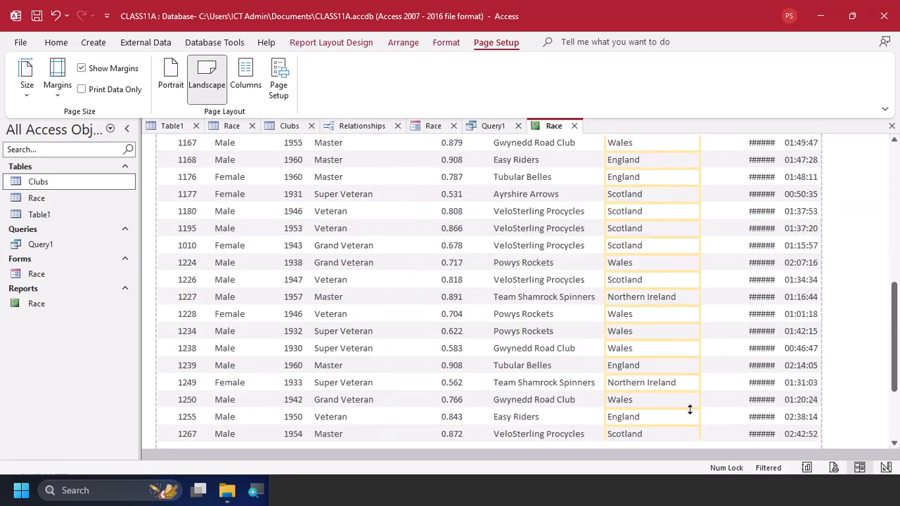
# Widen the Race_Time data column so the times replace the hash symbols
pyautogui.click(753, 235)
pyautogui.scroll(2, 754, 230)
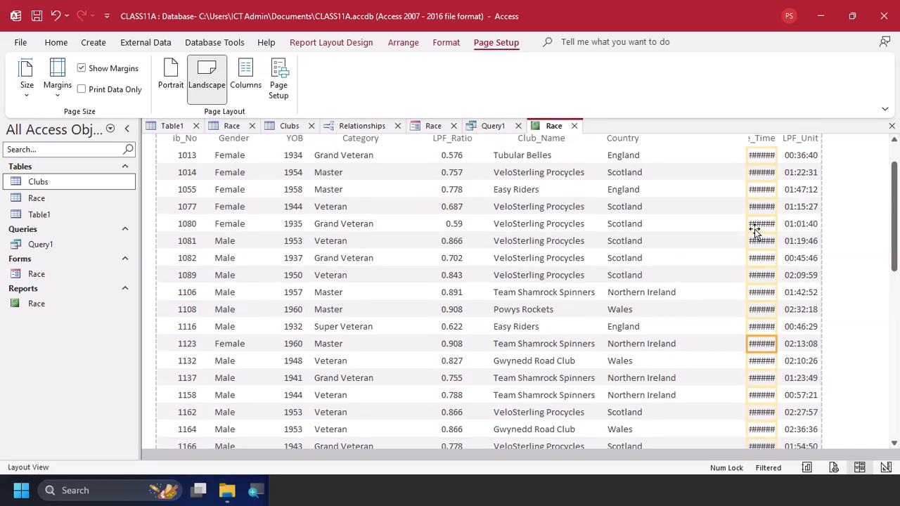
pyautogui.hotkey('shift', 'Left')
pyautogui.hotkey('shift', 'Left')
pyautogui.hotkey('shift', 'Left')
pyautogui.hotkey('shift', 'Right')
pyautogui.hotkey('shift', 'Right')
pyautogui.hotkey('shift', 'Right')
pyautogui.hotkey('shift', 'Right')
pyautogui.hotkey('shift', 'Right')
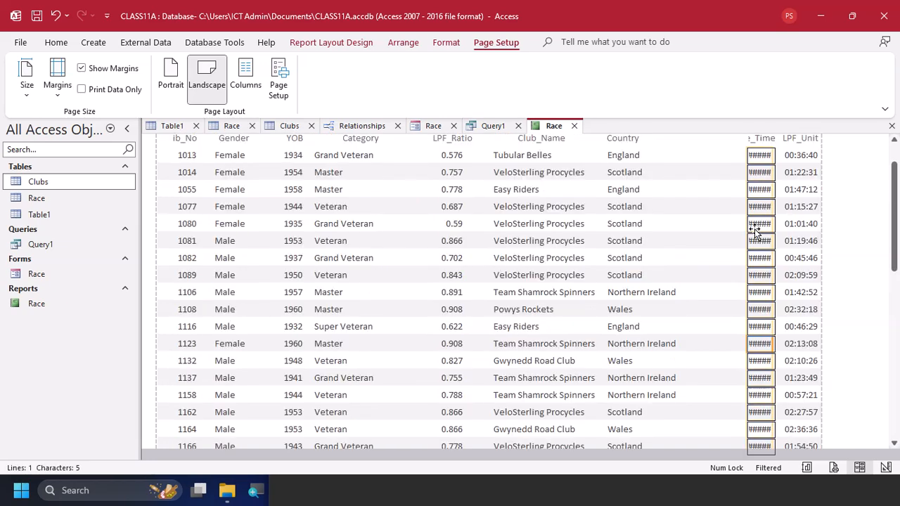
pyautogui.hotkey('shift', 'Right')
pyautogui.hotkey('shift', 'Right')
pyautogui.hotkey('shift', 'Right')
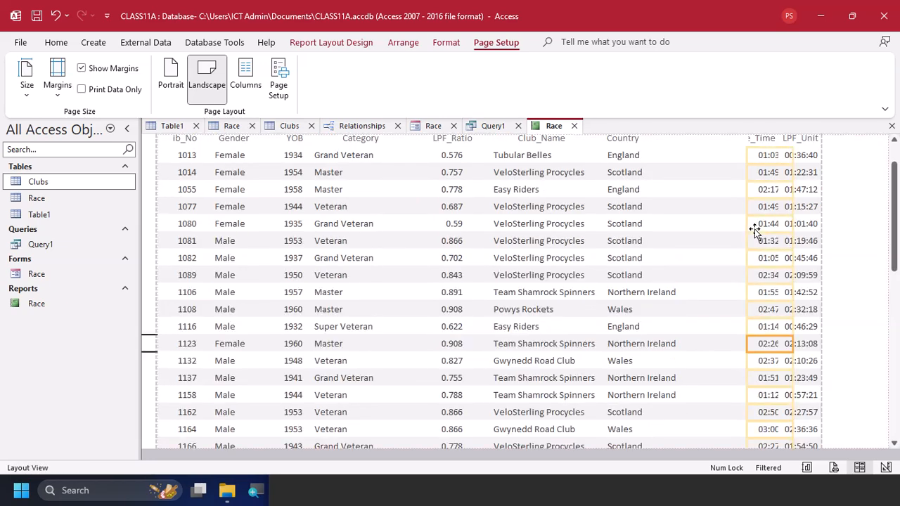
# Move the Race_Time data column left, clear of the LPF_Unit values, and widen it slightly more
pyautogui.scroll(1, 754, 230)
pyautogui.press('Left')
pyautogui.press('Left')
pyautogui.press('Left')
pyautogui.press('Left')
pyautogui.press('Left')
pyautogui.press('Left')
pyautogui.press('Left')
pyautogui.press('Left')
pyautogui.press('Left')
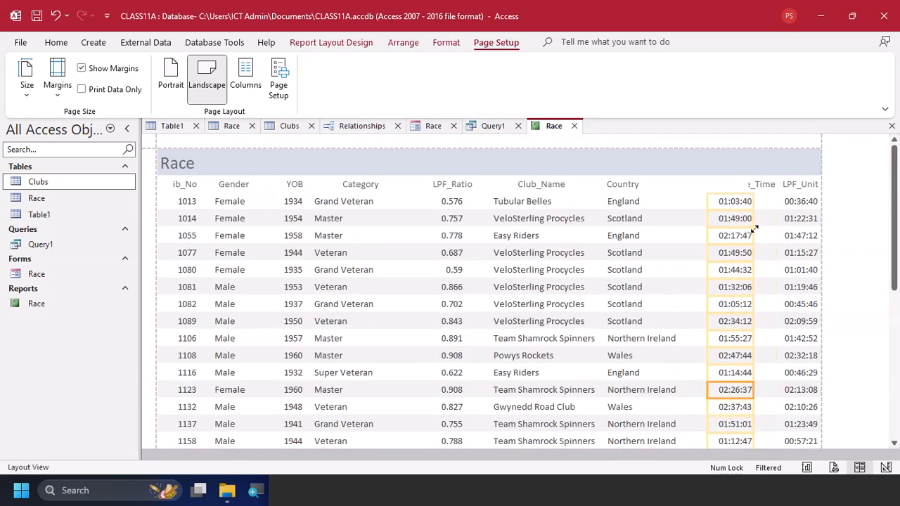
pyautogui.hotkey('shift', 'Right')
pyautogui.hotkey('shift', 'Right')
pyautogui.hotkey('shift', 'Right')
pyautogui.hotkey('shift', 'Right')
pyautogui.press('Left')
pyautogui.press('Left')
pyautogui.press('Left')
pyautogui.press('Left')
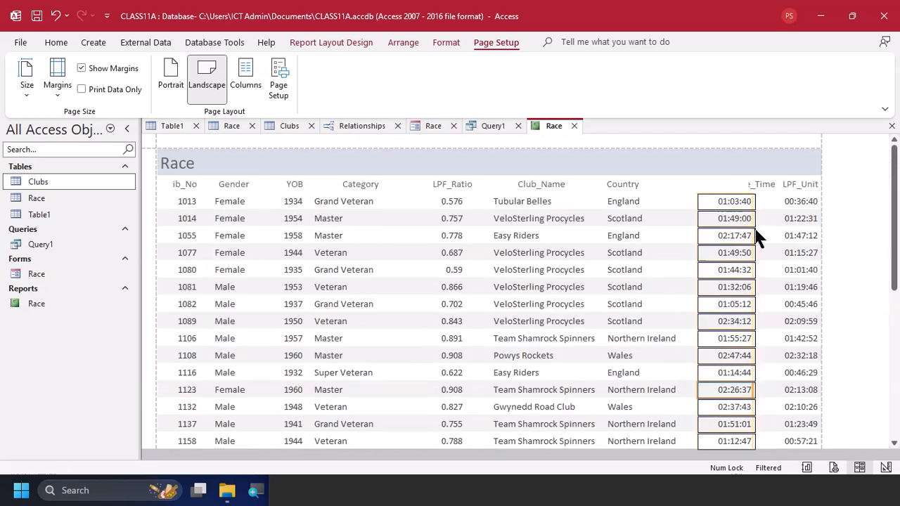
# Widen the Race_Time heading to show its full text and move it left above its times
pyautogui.click(762, 184)
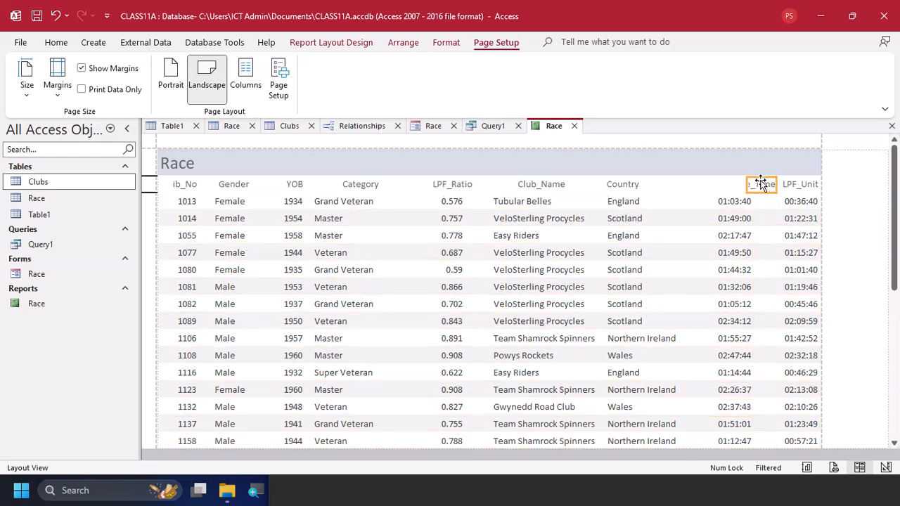
pyautogui.press('Left')
pyautogui.press('Left')
pyautogui.press('Left')
pyautogui.press('Left')
pyautogui.press('Left')
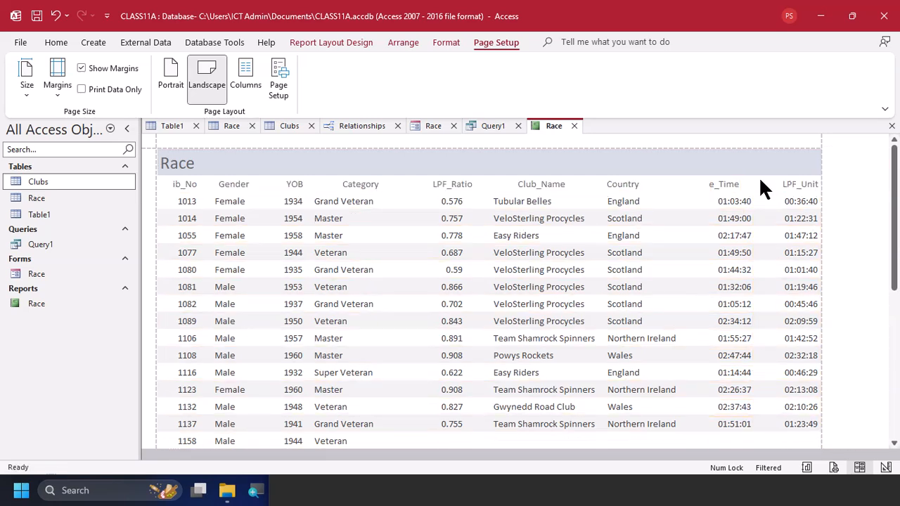
pyautogui.hotkey('shift', 'Right')
pyautogui.hotkey('shift', 'Right')
pyautogui.hotkey('shift', 'Right')
pyautogui.hotkey('shift', 'Right')
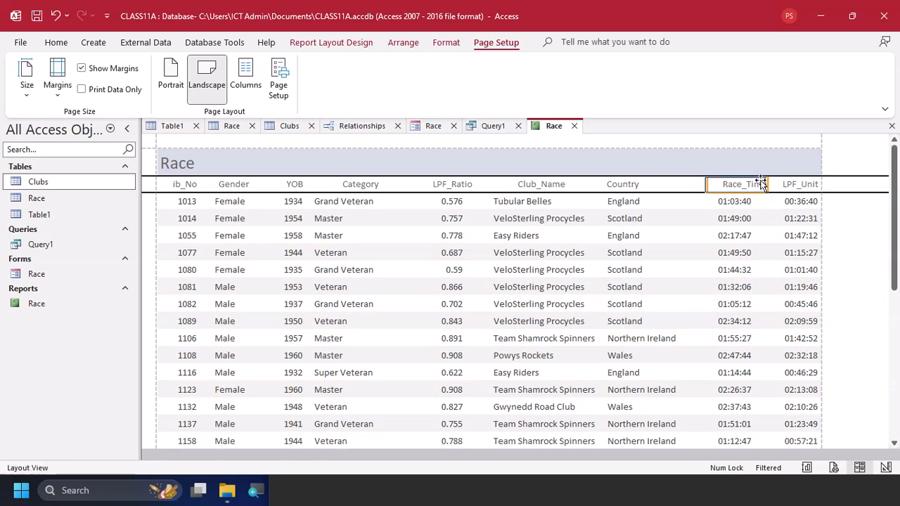
pyautogui.press('Left')
pyautogui.press('Left')
pyautogui.press('Left')
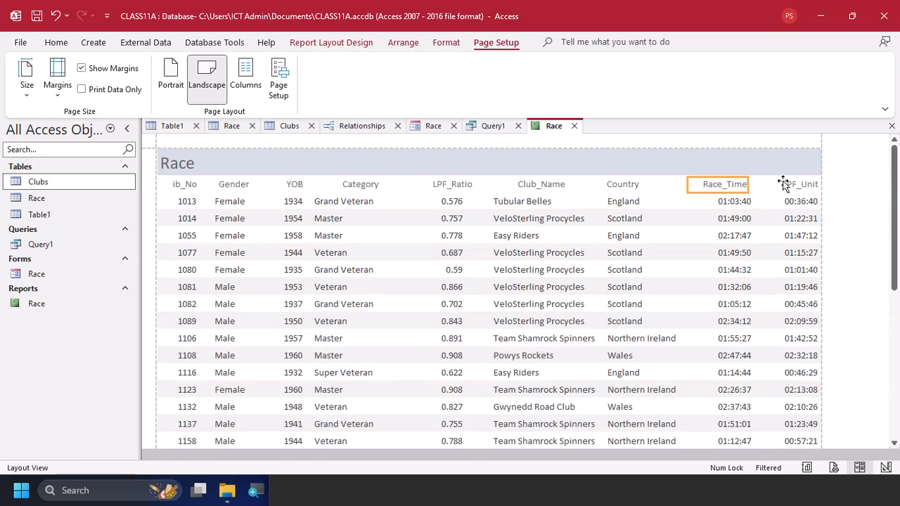
# Adjust the LPF_Unit heading and shift its data values slightly left, inside the page margin
pyautogui.click(785, 183)
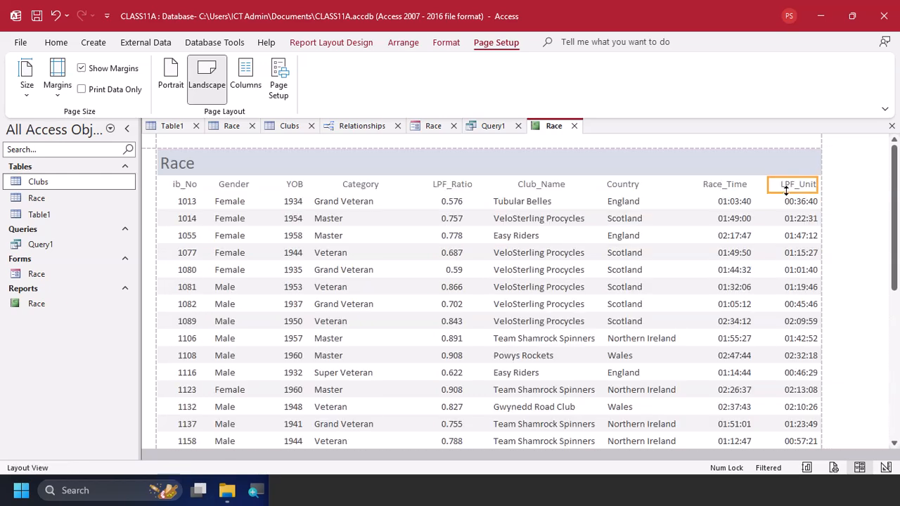
pyautogui.click(795, 220)
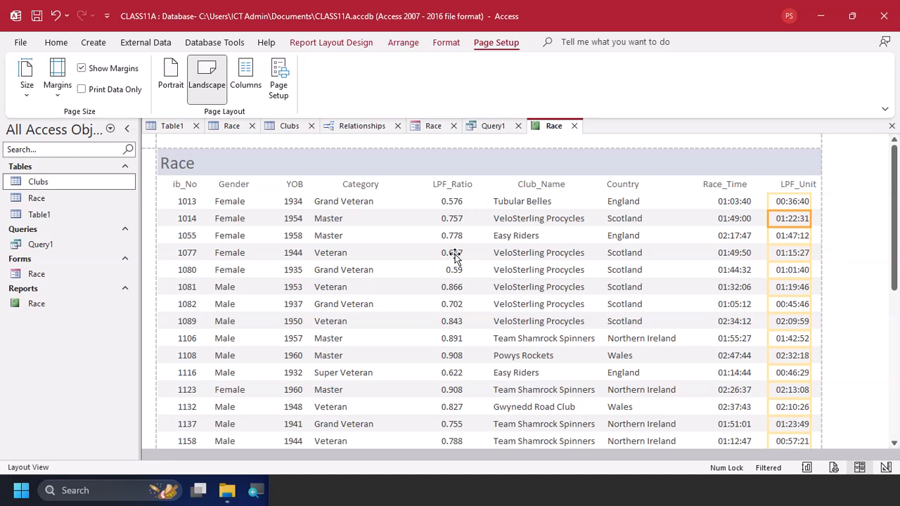
pyautogui.scroll(-2, 454, 257)
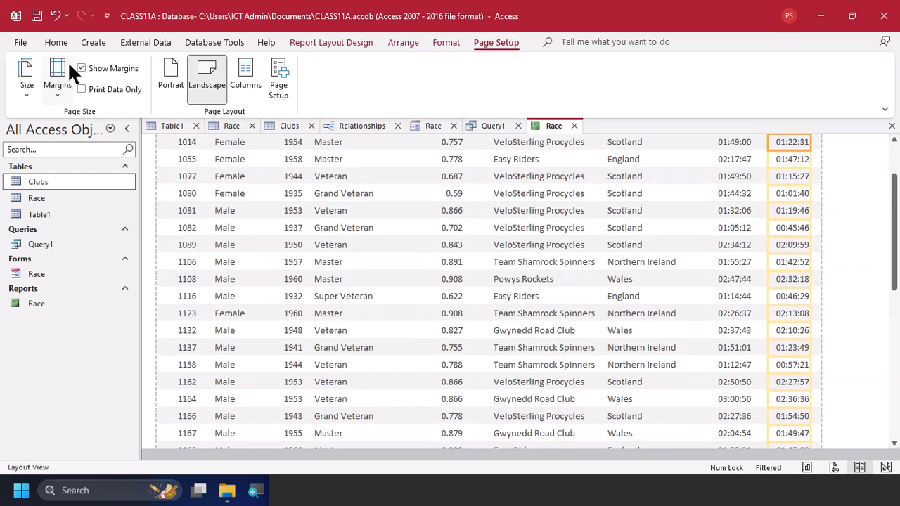
# Check the page-width requirement in the task PDF, review both report pages in Print Preview, and return to Layout View
pyautogui.click(55, 40)
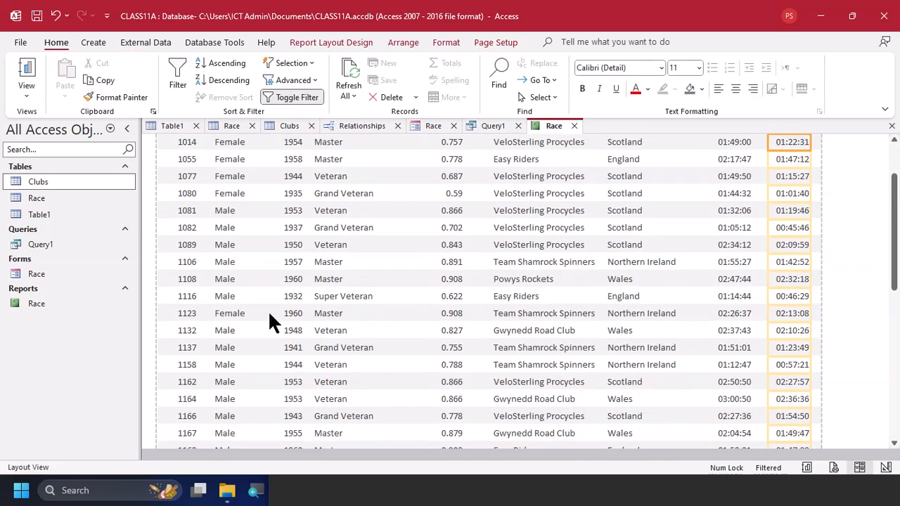
pyautogui.hotkey('alt', 'Tab')
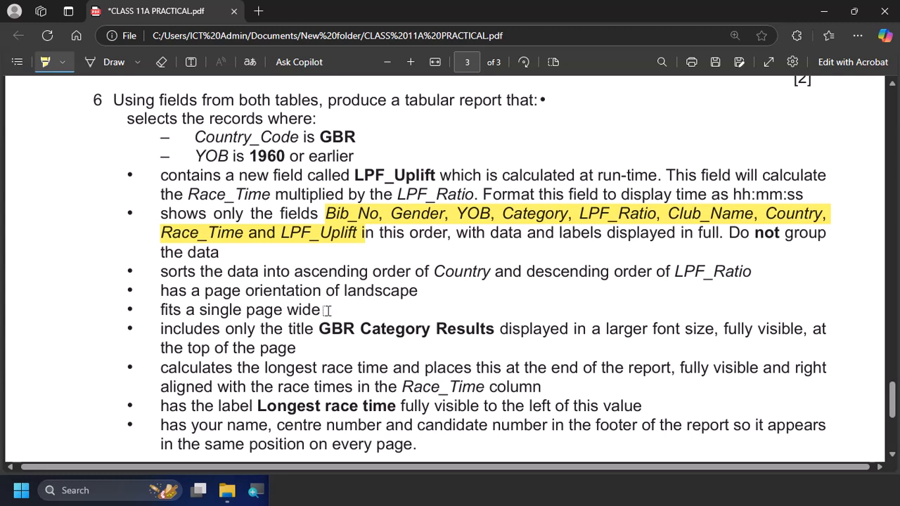
pyautogui.hotkey('alt', 'Tab')
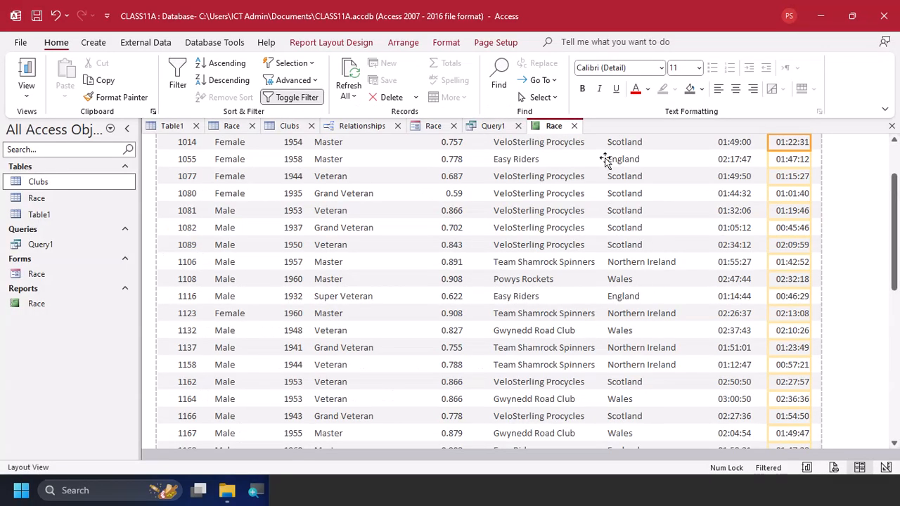
pyautogui.click(26, 89)
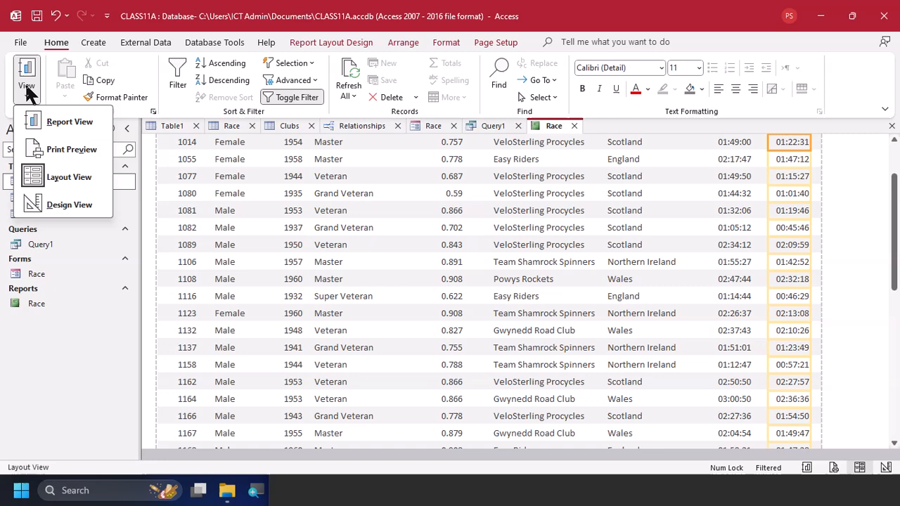
pyautogui.click(74, 149)
pyautogui.click(576, 327)
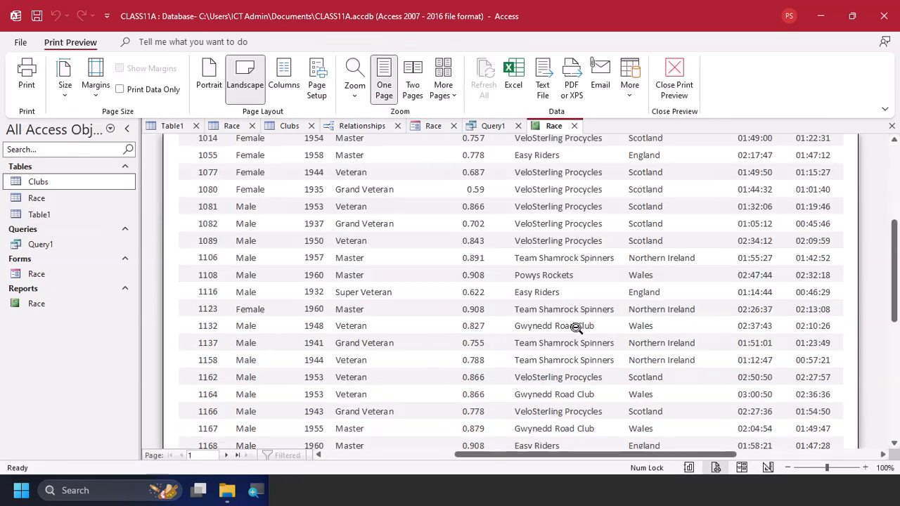
pyautogui.scroll(-5, 576, 327)
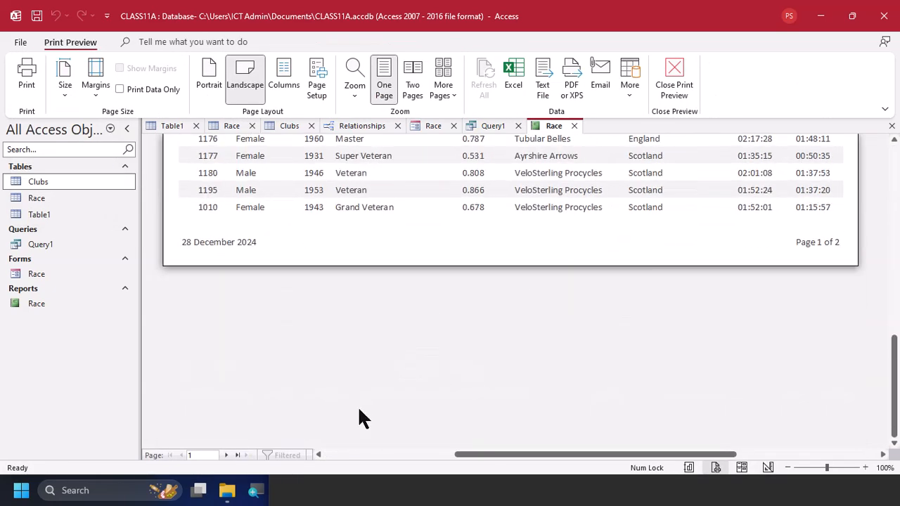
pyautogui.click(236, 455)
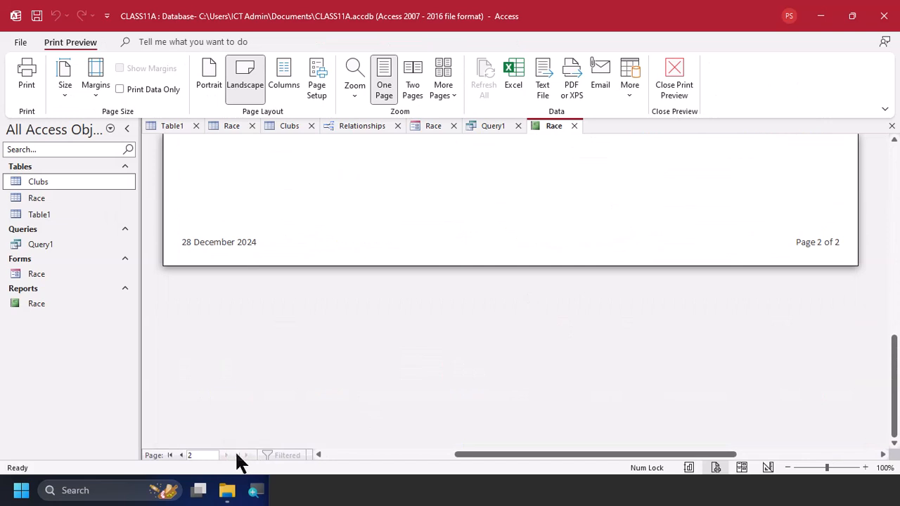
pyautogui.click(180, 455)
pyautogui.scroll(5, 377, 269)
pyautogui.scroll(5, 378, 269)
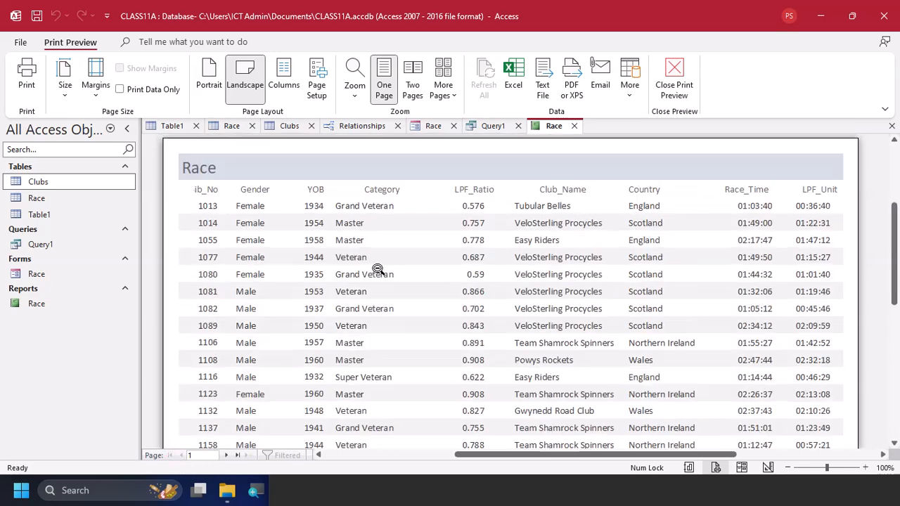
pyautogui.click(673, 70)
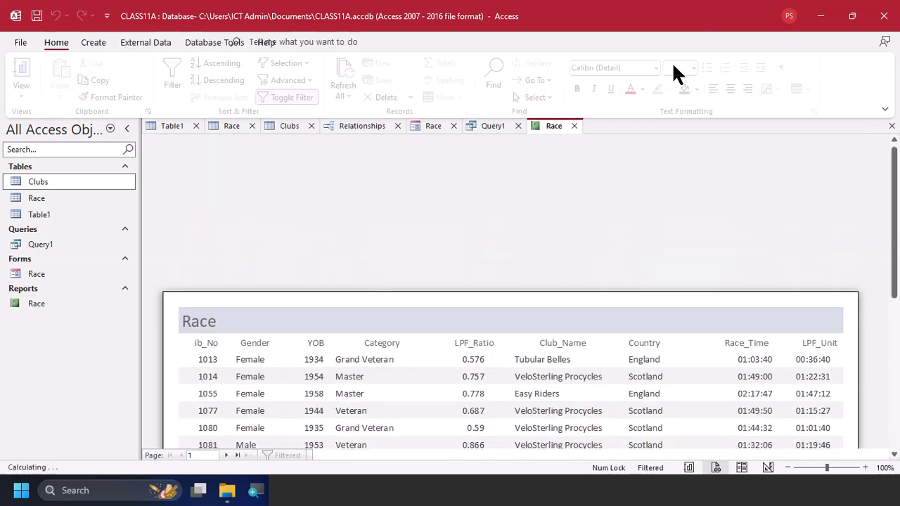
# Check the sorting requirement in the task PDF and sort the Race report by Country in ascending order, with A on top
pyautogui.hotkey('alt', 'Tab')
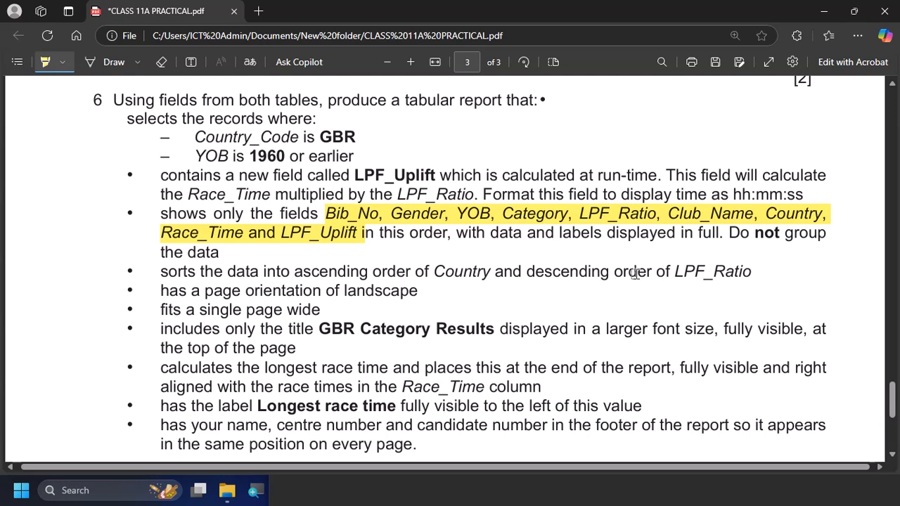
pyautogui.hotkey('alt', 'Tab')
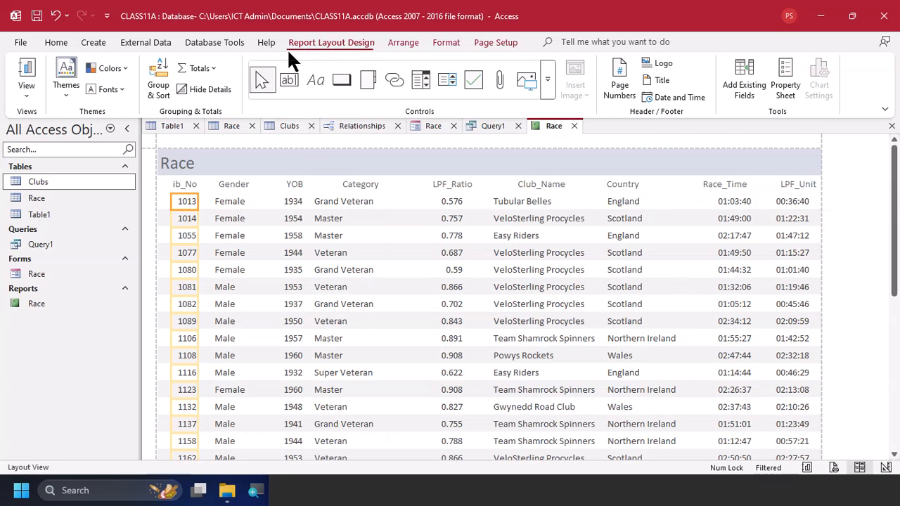
pyautogui.click(160, 78)
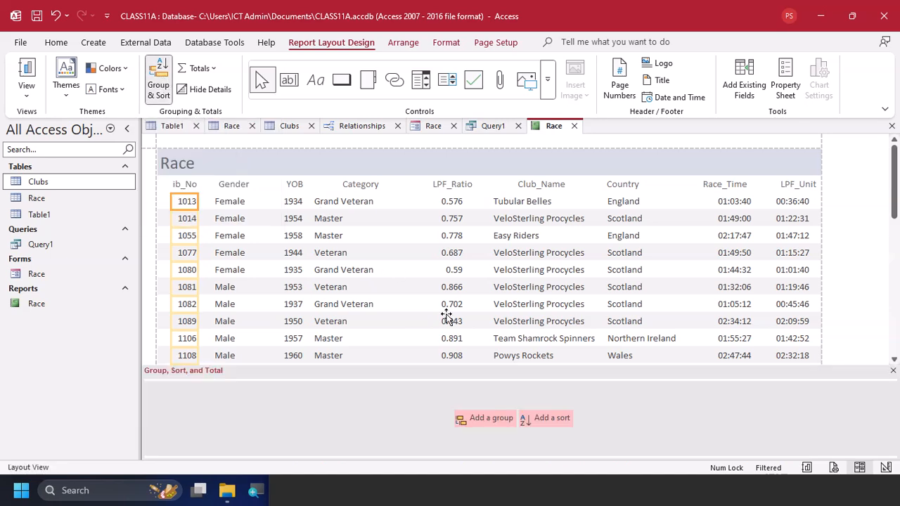
pyautogui.click(552, 420)
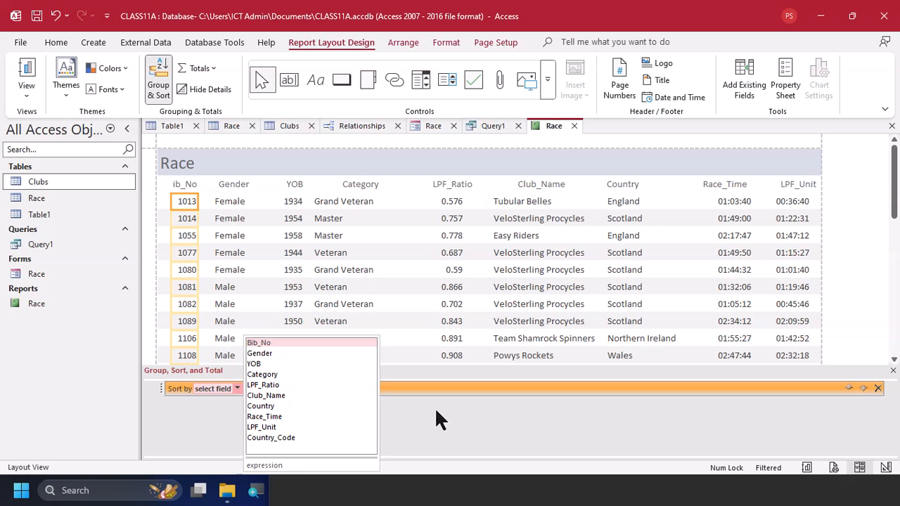
pyautogui.click(339, 406)
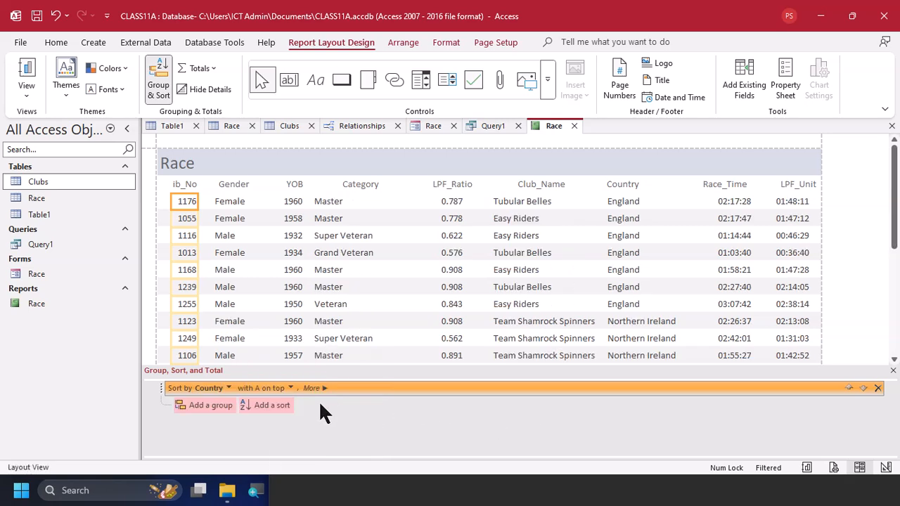
pyautogui.hotkey('alt', 'Tab')
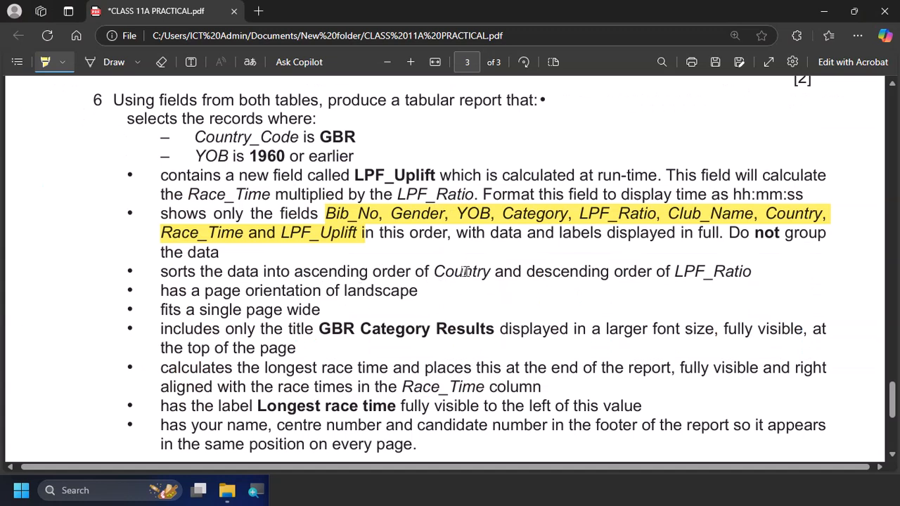
pyautogui.hotkey('alt', 'Tab')
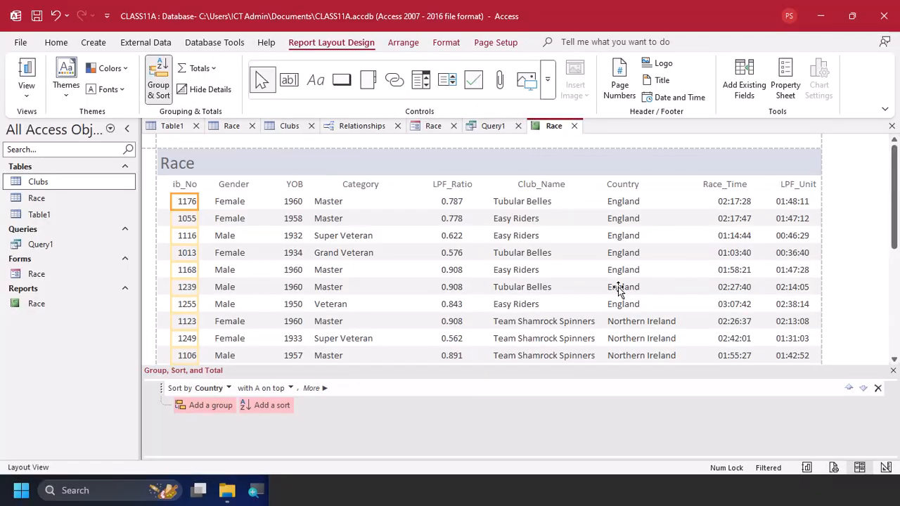
pyautogui.click(281, 388)
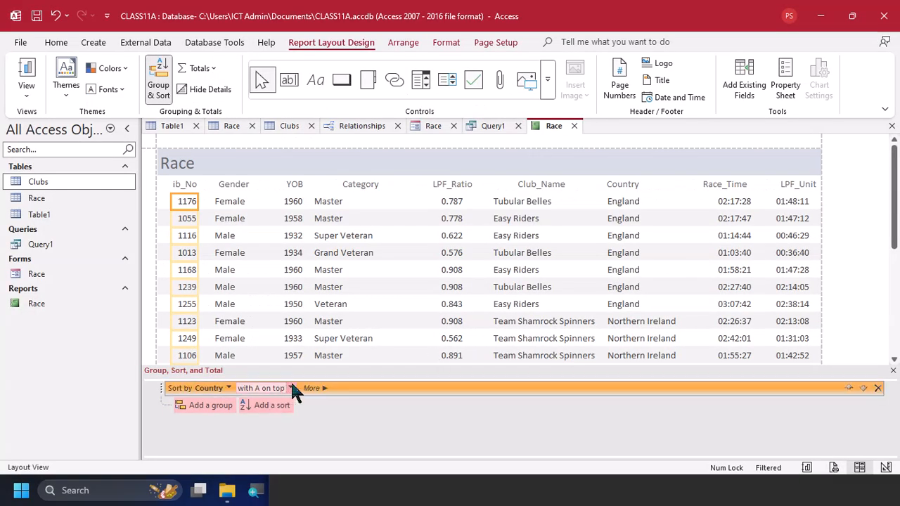
pyautogui.click(291, 387)
pyautogui.click(275, 401)
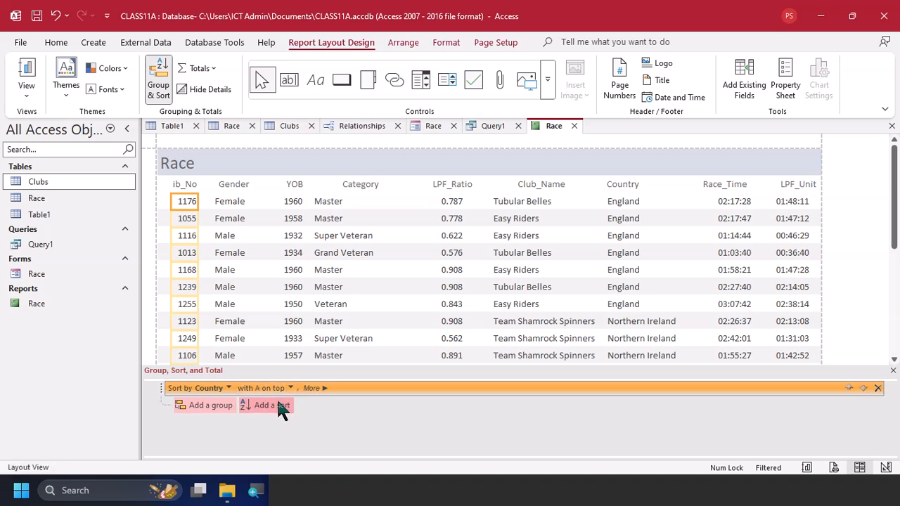
# Add a second sort on LPF_Ratio from largest to smallest, check it against the task PDF, and close the sorting pane
pyautogui.click(282, 408)
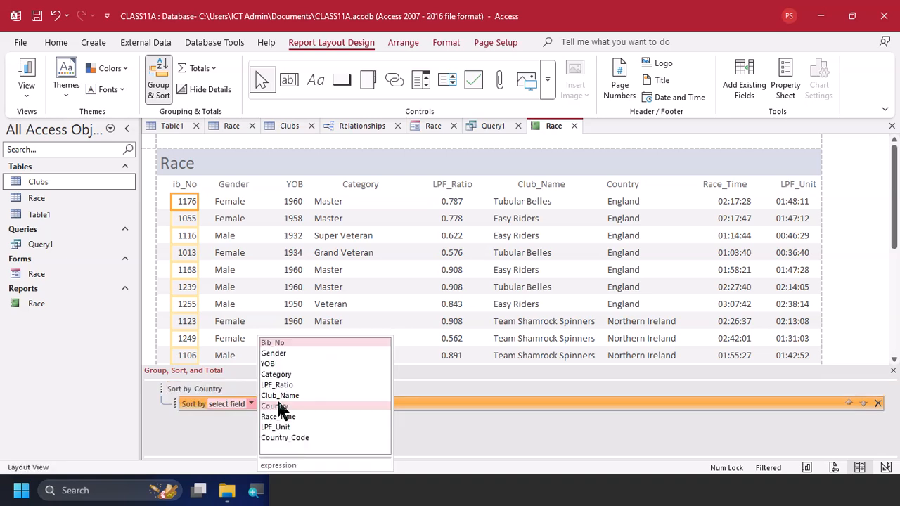
pyautogui.click(323, 385)
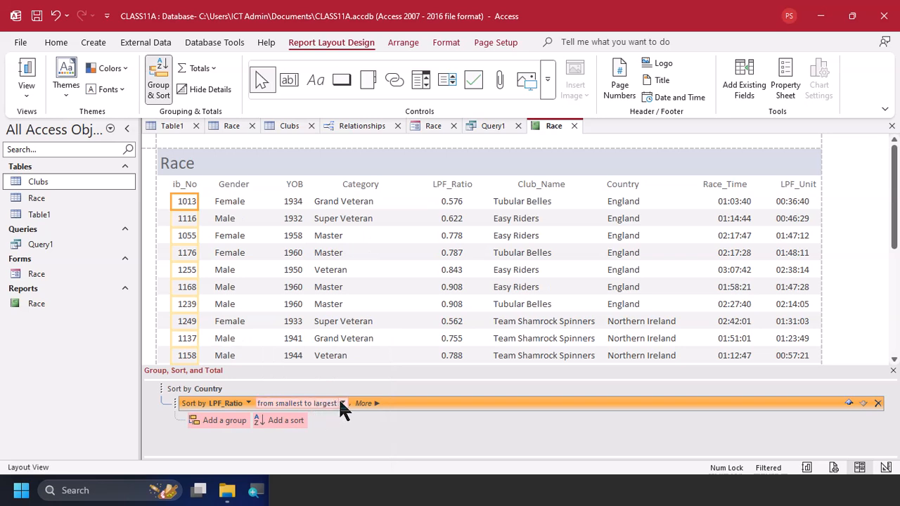
pyautogui.click(343, 404)
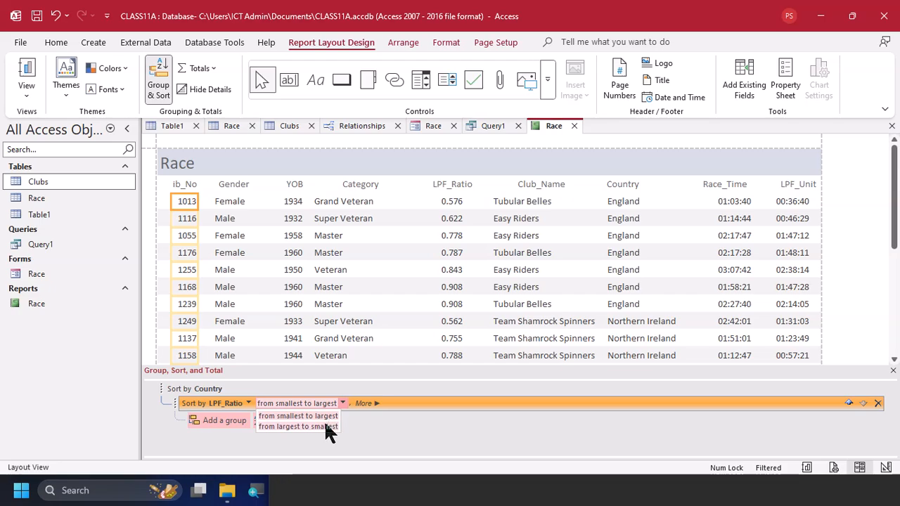
pyautogui.click(326, 426)
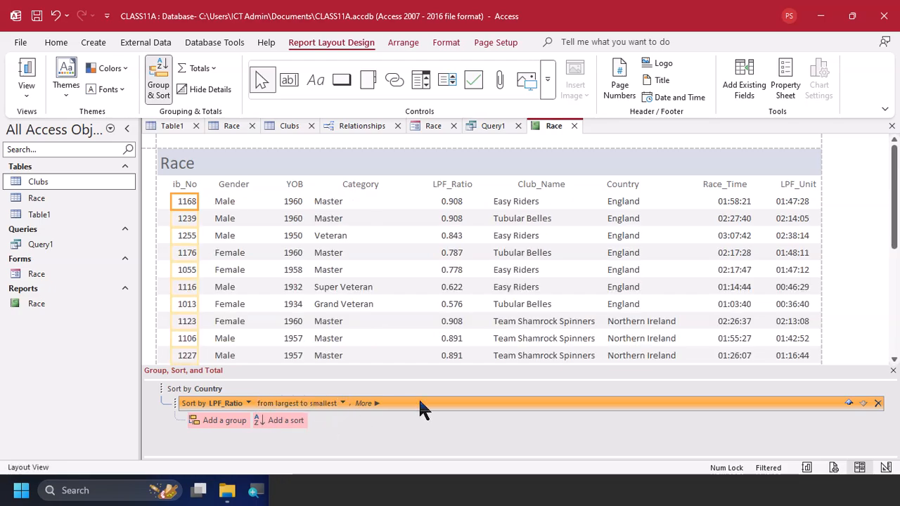
pyautogui.hotkey('alt', 'Tab')
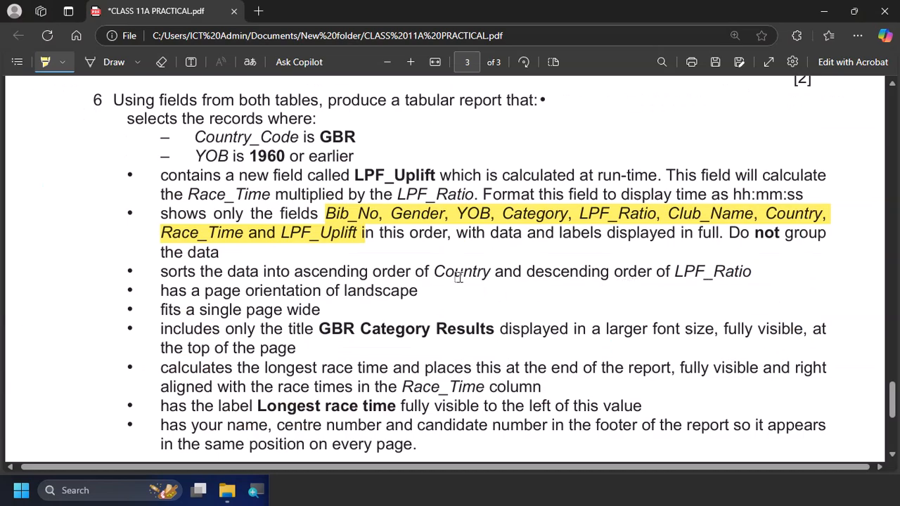
pyautogui.hotkey('alt', 'Tab')
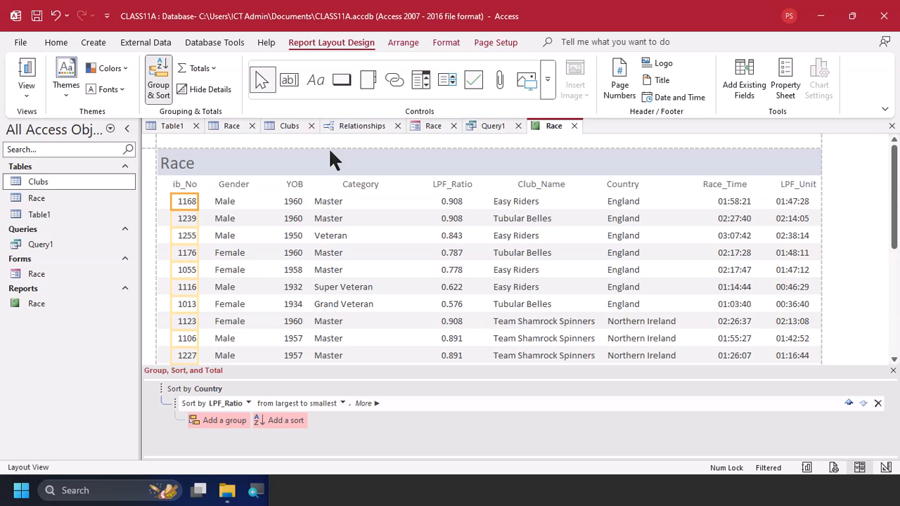
pyautogui.click(160, 78)
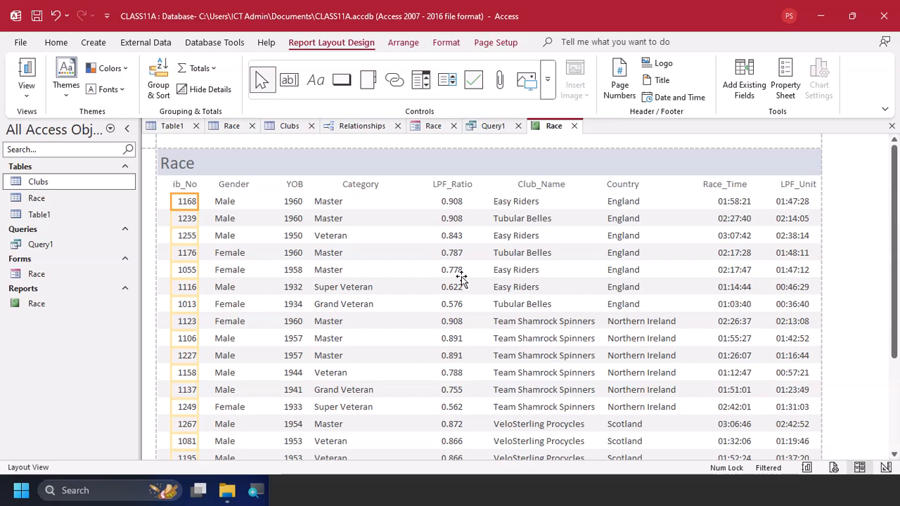
# Switch to the task PDF, highlight the required title "GBR Category Results" in yellow and copy its text
pyautogui.hotkey('alt', 'Tab')
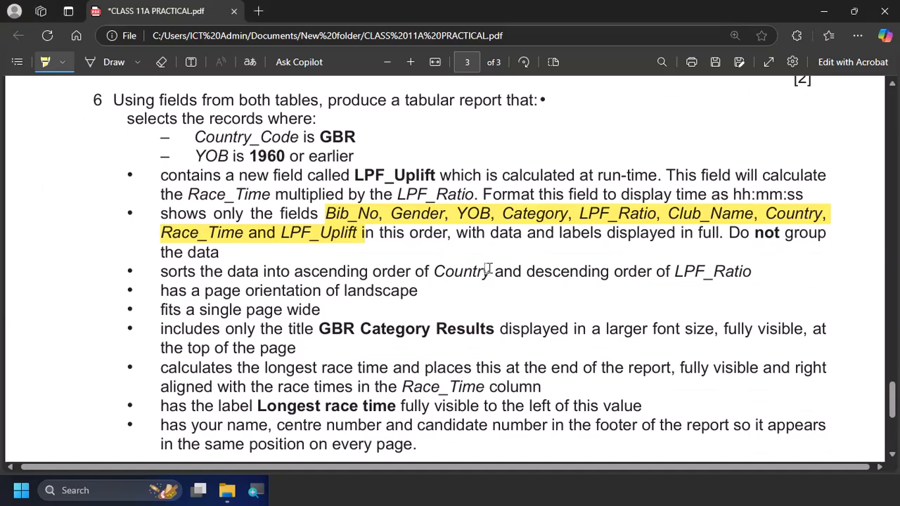
pyautogui.scroll(-2, 314, 285)
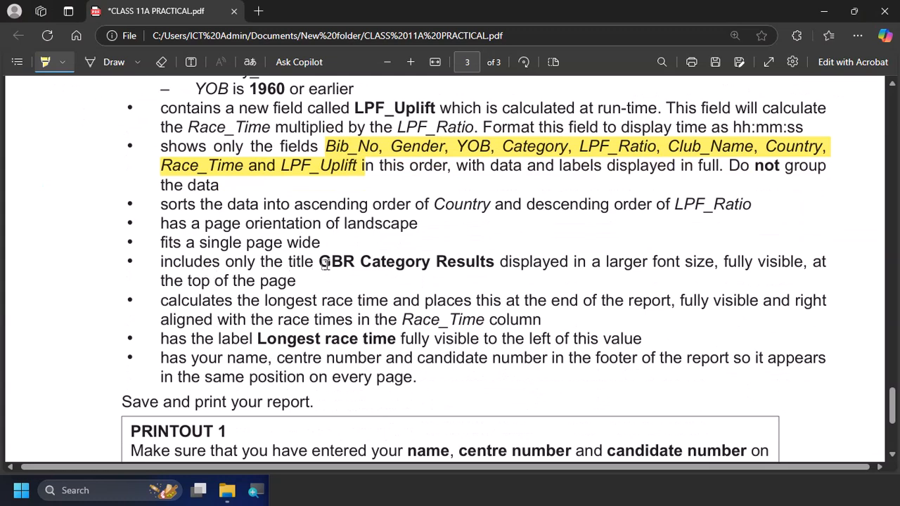
pyautogui.moveTo(326, 263); pyautogui.dragTo(495, 260)
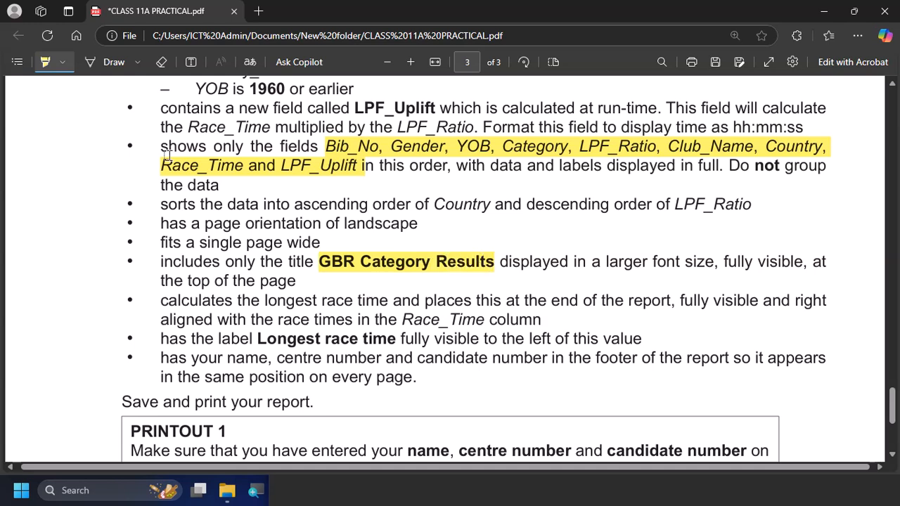
pyautogui.click(45, 63)
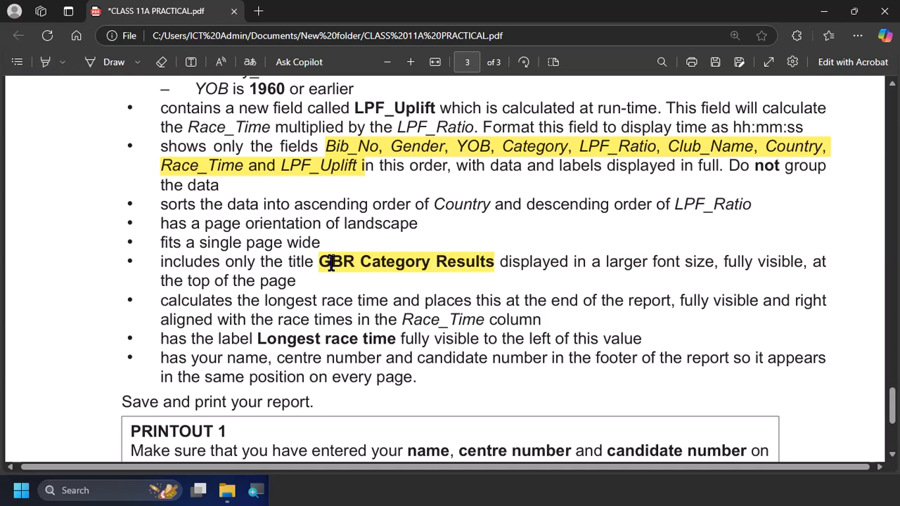
pyautogui.moveTo(318, 263); pyautogui.dragTo(493, 258)
pyautogui.hotkey('ctrl', 'c')
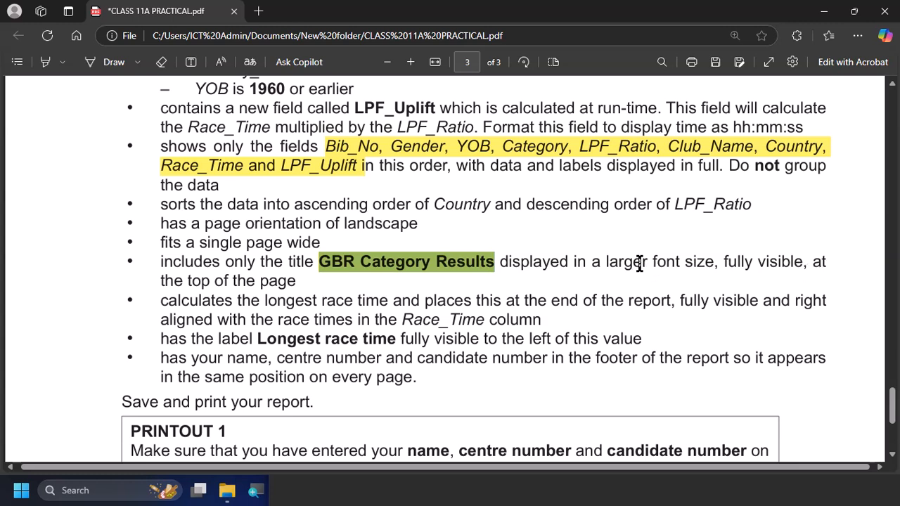
# Switch back to Access and replace the report title with "GBR Category Results"
pyautogui.hotkey('alt', 'Tab')
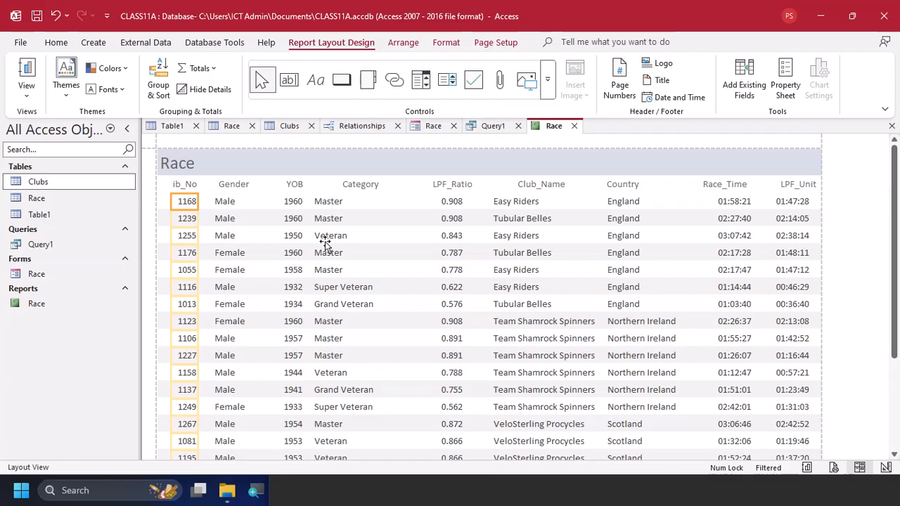
pyautogui.click(182, 167)
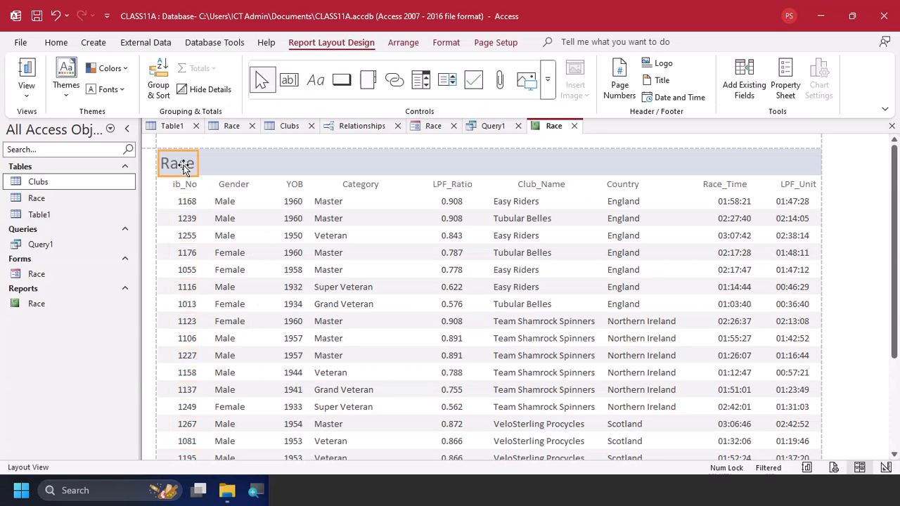
pyautogui.doubleClick(183, 166)
pyautogui.hotkey('ctrl', 'v')
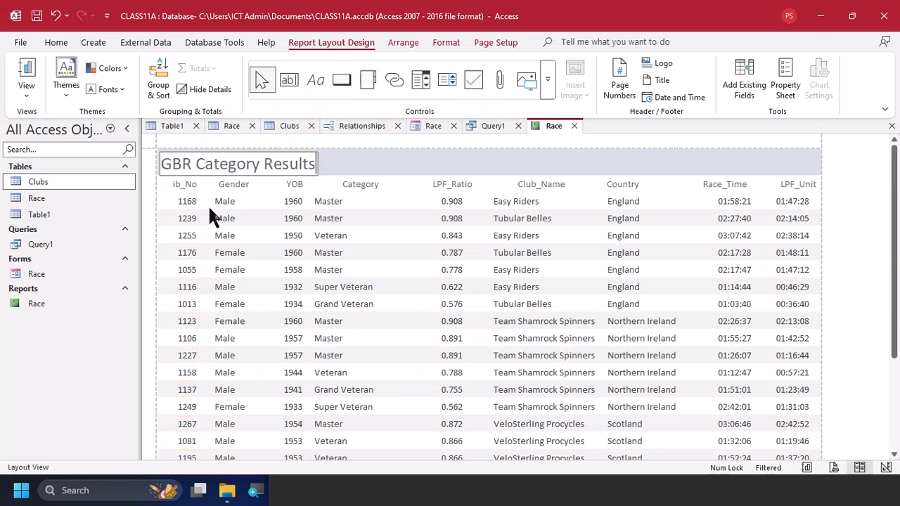
pyautogui.click(349, 166)
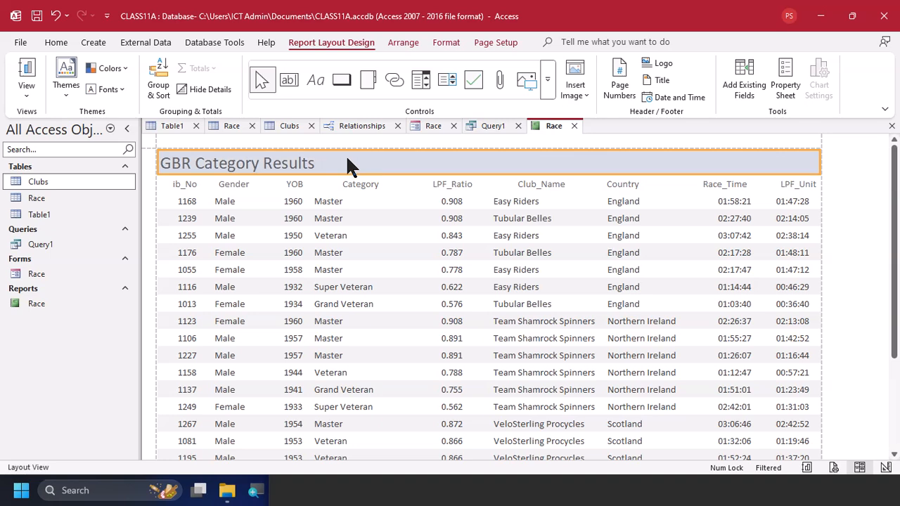
pyautogui.click(307, 163)
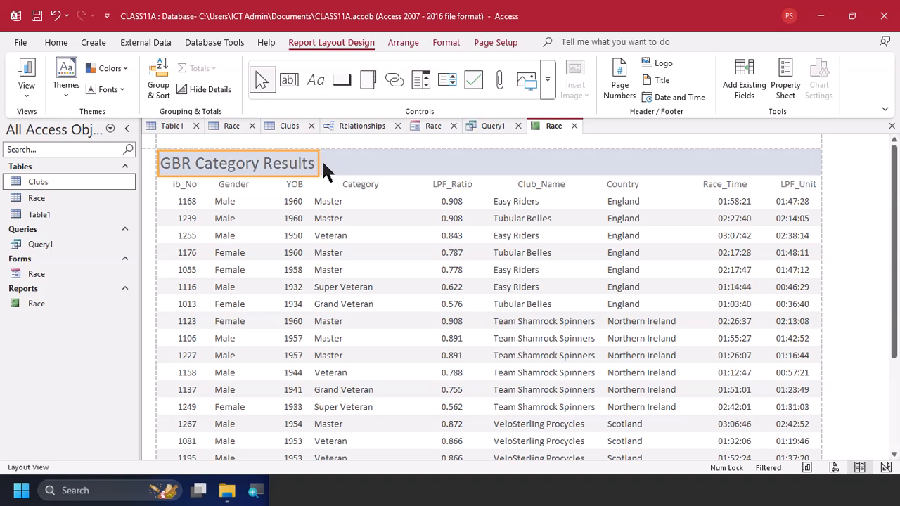
# Try a font size of 24 on the "GBR Category Results" title and undo the size change
pyautogui.click(312, 163)
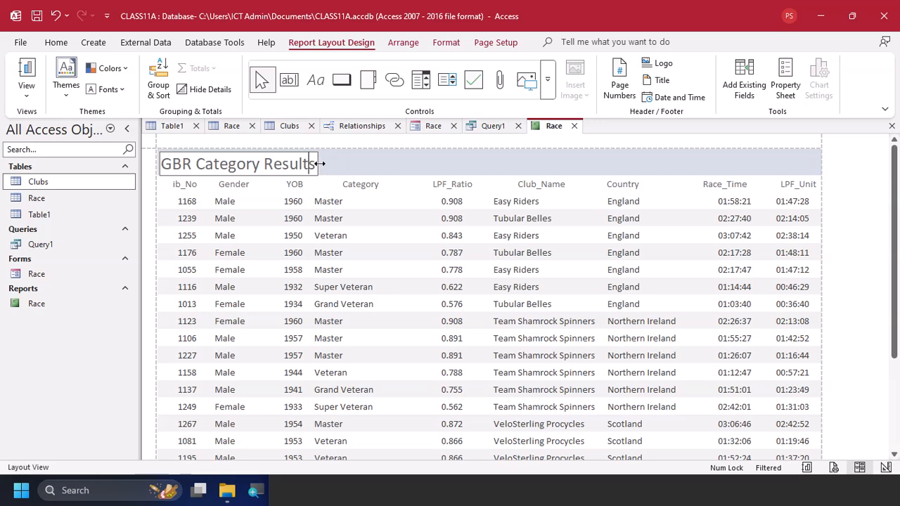
pyautogui.press('Escape')
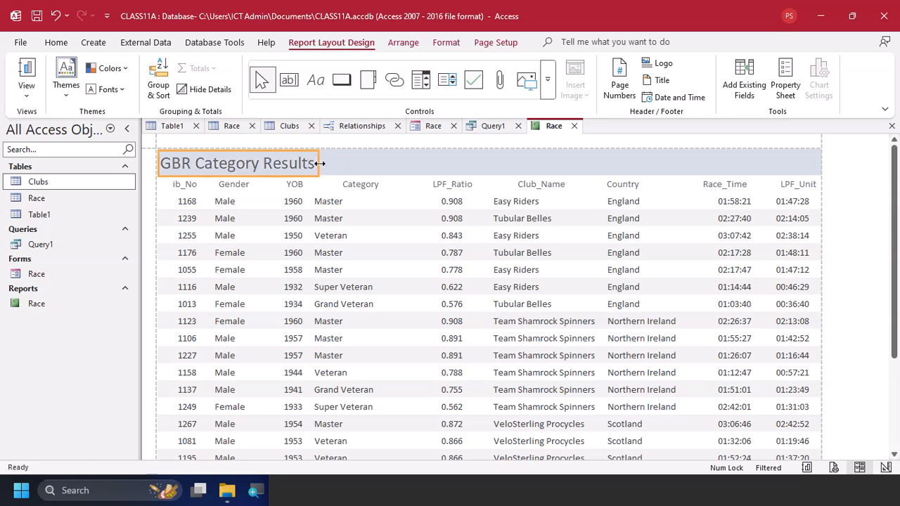
pyautogui.click(50, 39)
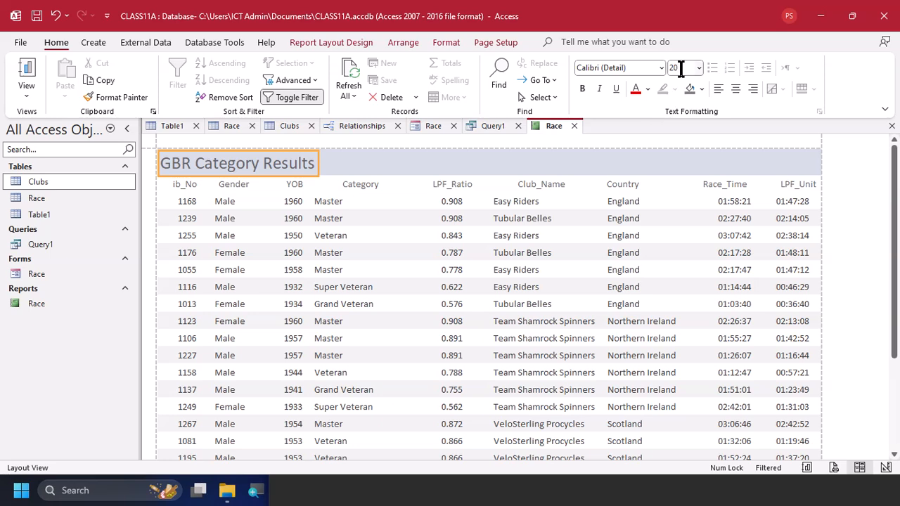
pyautogui.click(700, 67)
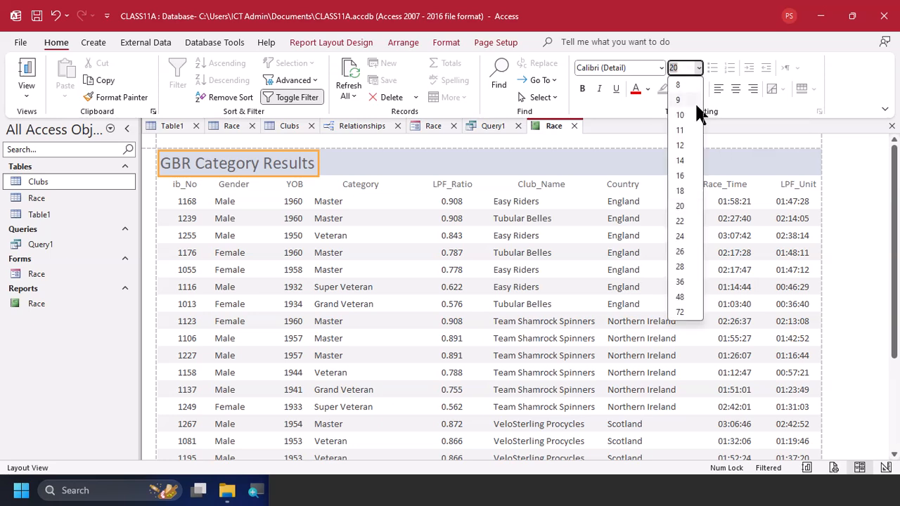
pyautogui.click(680, 238)
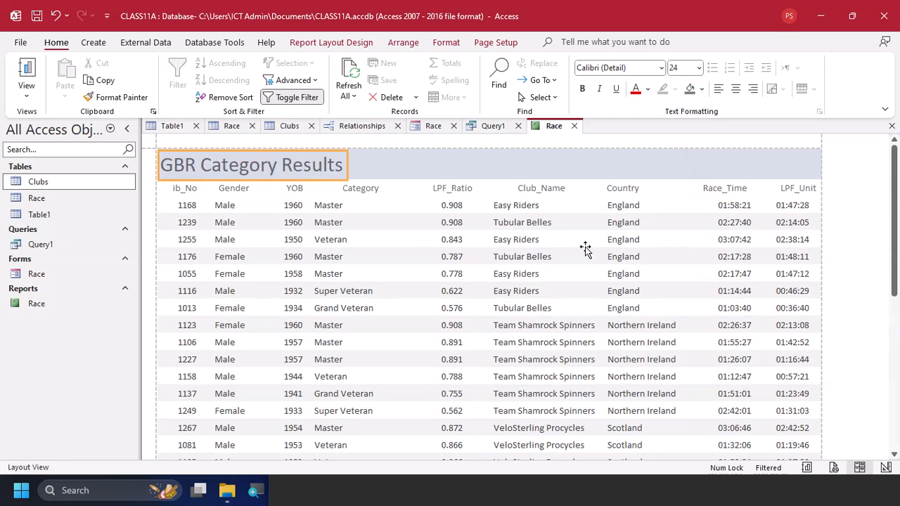
pyautogui.hotkey('ctrl', 'z')
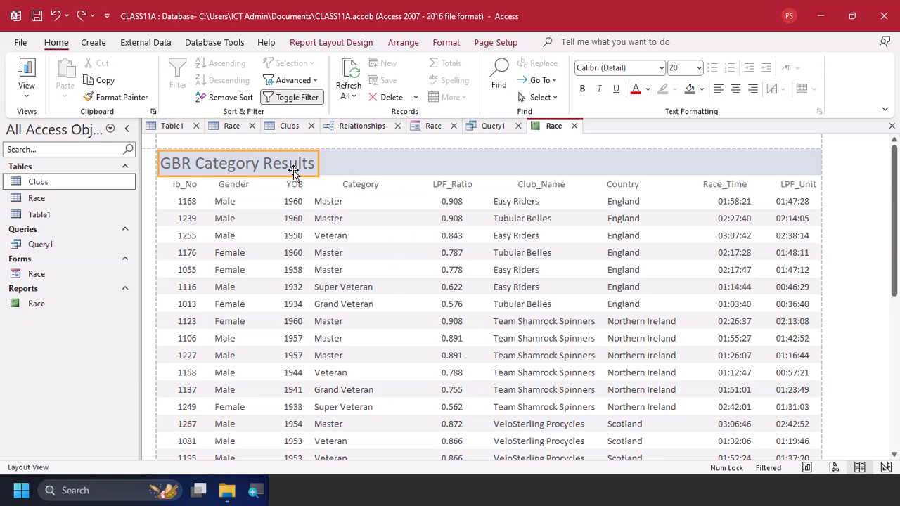
# Check the longest race time requirement in the task PDF and add a Count Records total for the Race_Time column in the Access report
pyautogui.hotkey('alt', 'Tab')
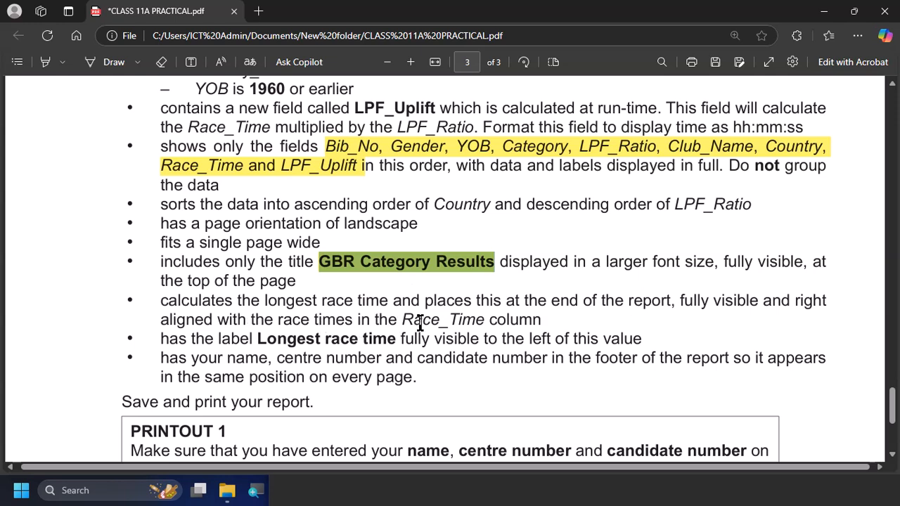
pyautogui.hotkey('alt', 'Tab')
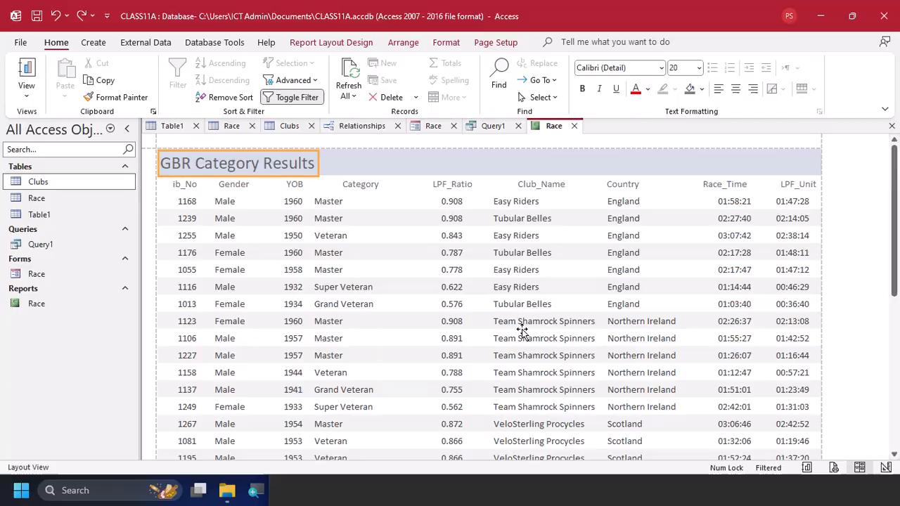
pyautogui.scroll(-5, 641, 329)
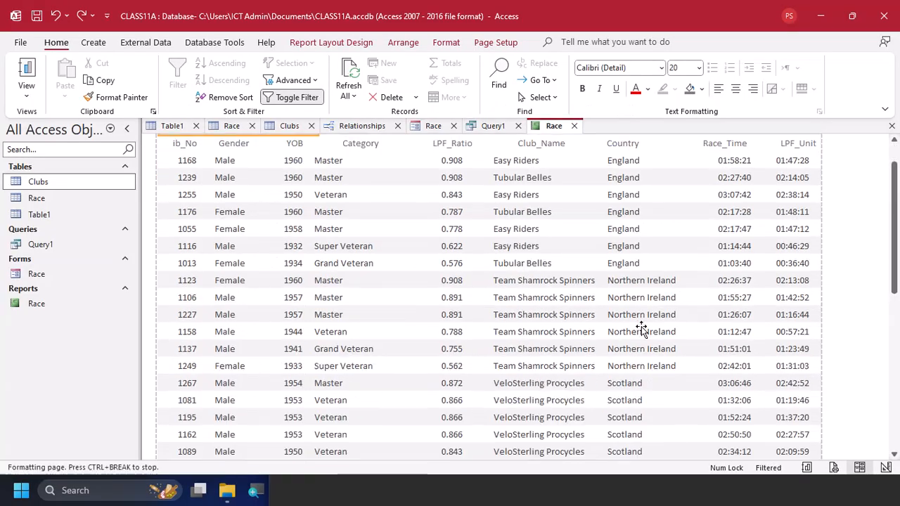
pyautogui.scroll(-4, 707, 331)
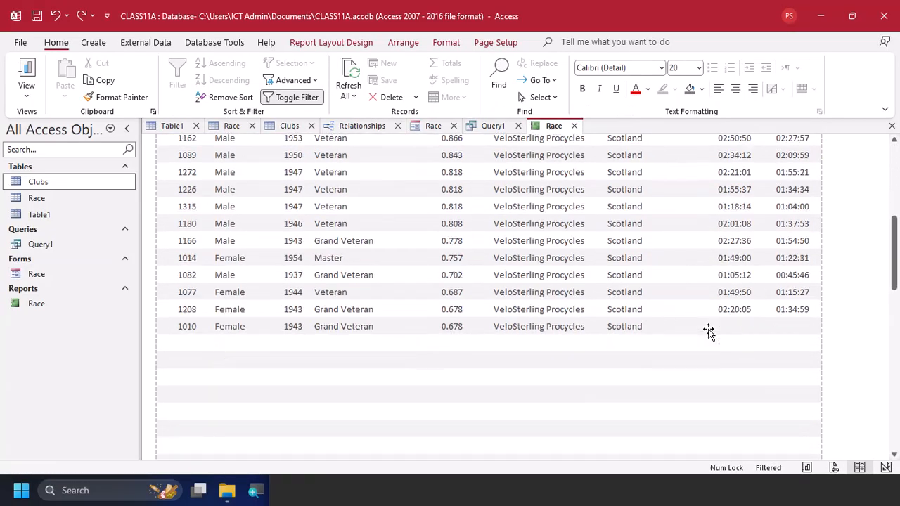
pyautogui.scroll(10, 707, 331)
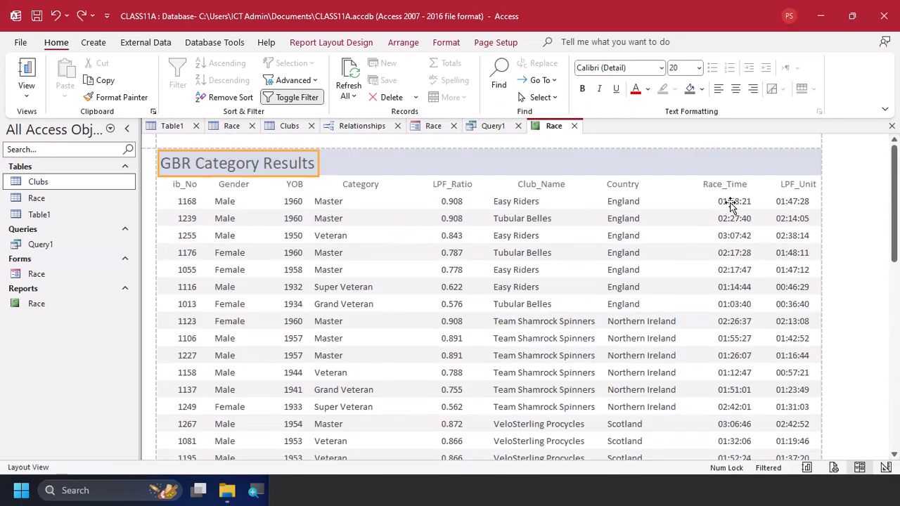
pyautogui.scroll(-2, 724, 294)
pyautogui.scroll(-1, 724, 295)
pyautogui.click(727, 296)
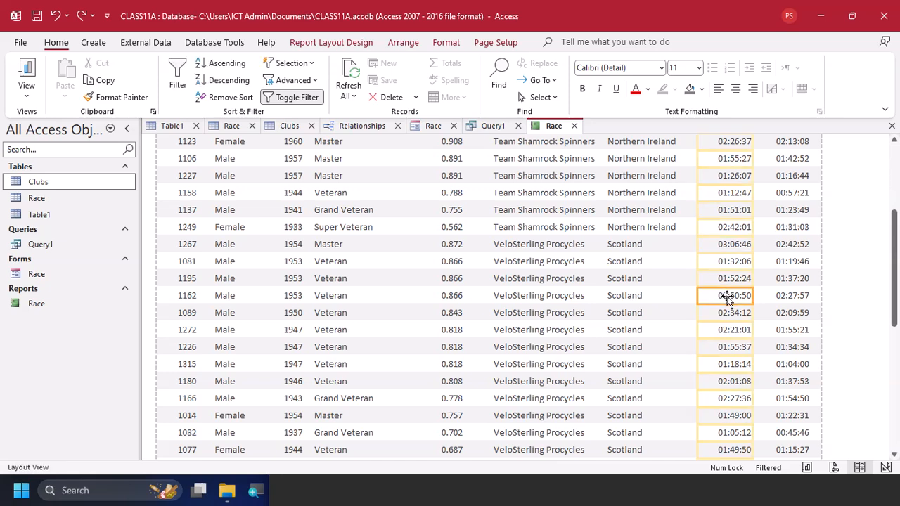
pyautogui.rightClick(726, 296)
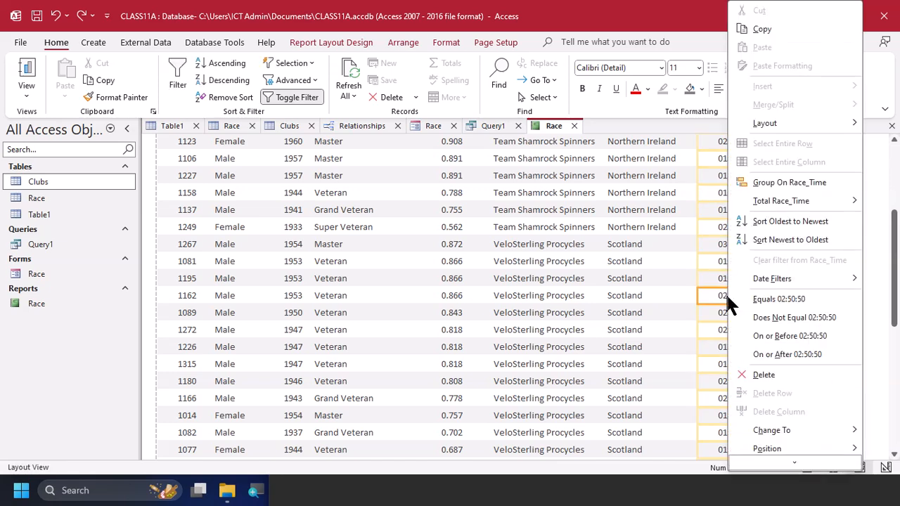
pyautogui.moveTo(769, 200)
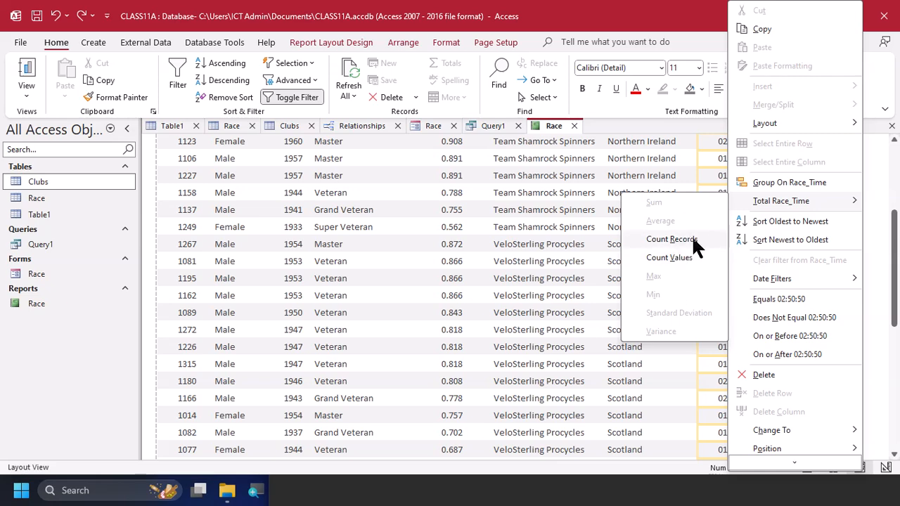
pyautogui.click(693, 240)
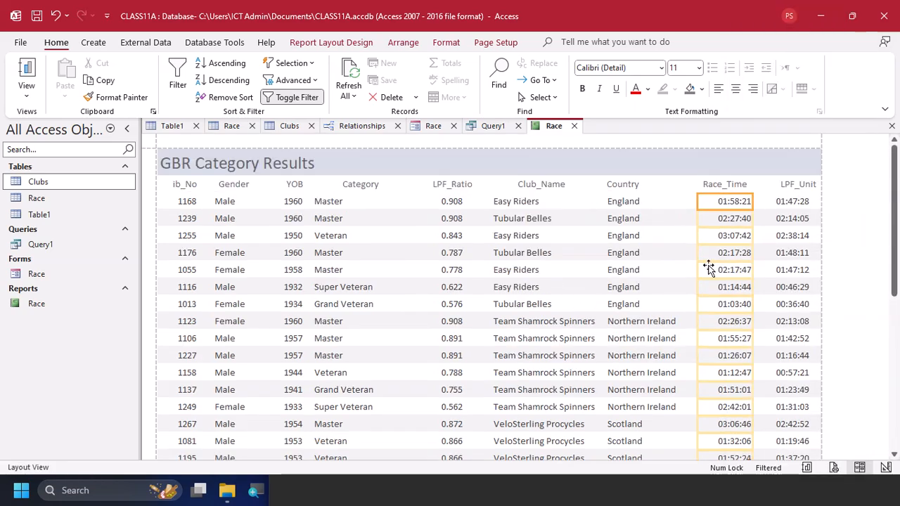
pyautogui.scroll(-10, 719, 292)
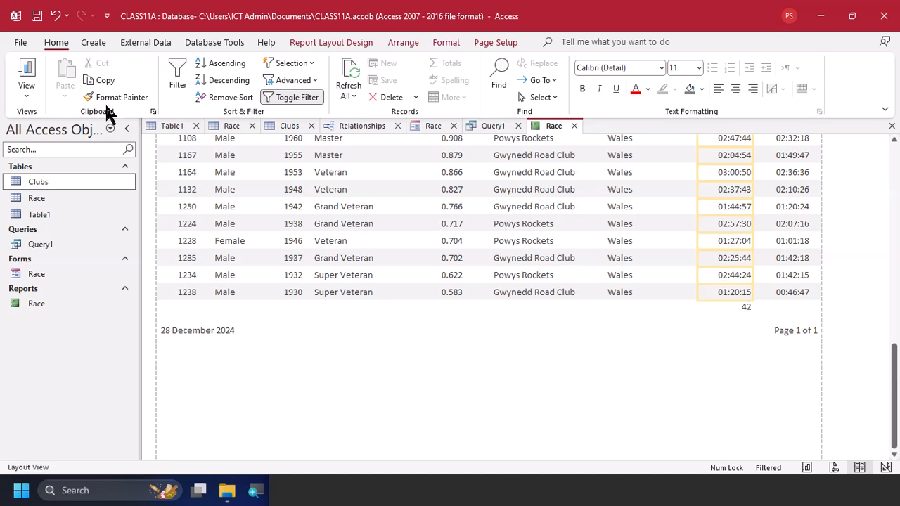
# Open the report in Design View and replace Count with Max in the Race_Time total in the report footer
pyautogui.click(28, 93)
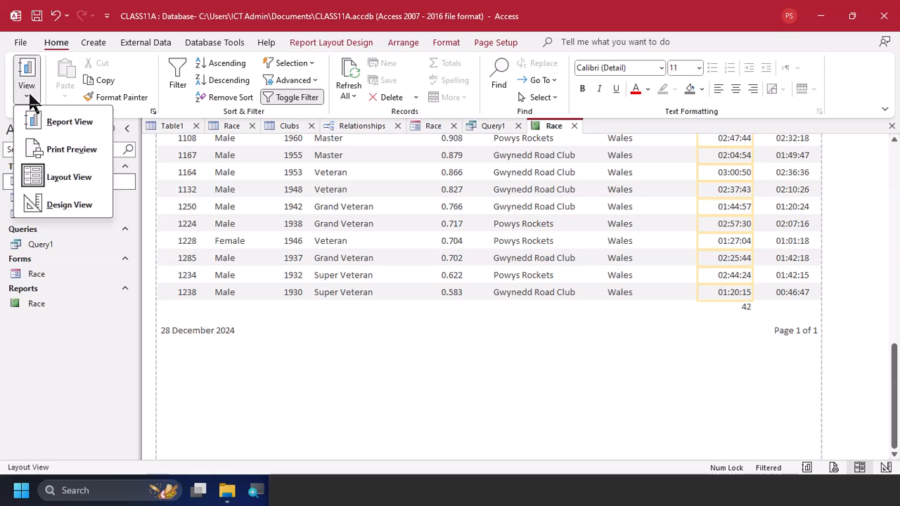
pyautogui.click(69, 204)
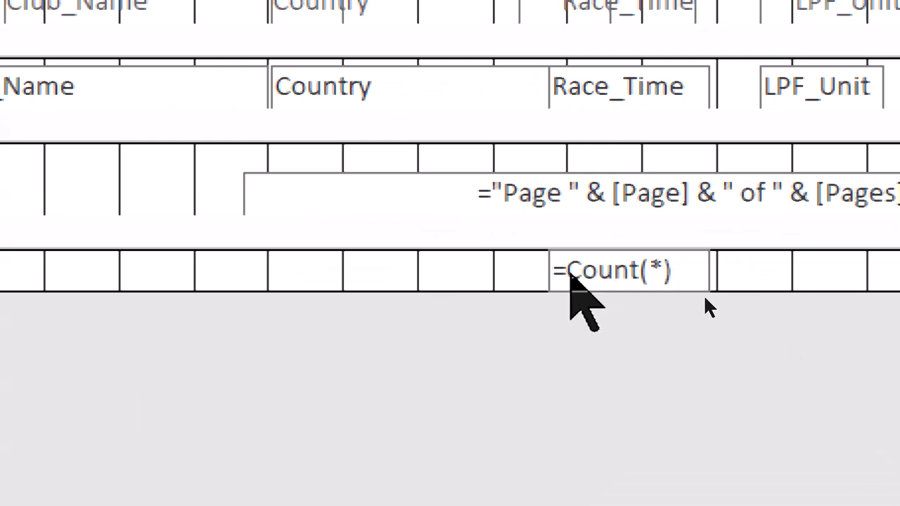
pyautogui.click(578, 268)
pyautogui.click(582, 269)
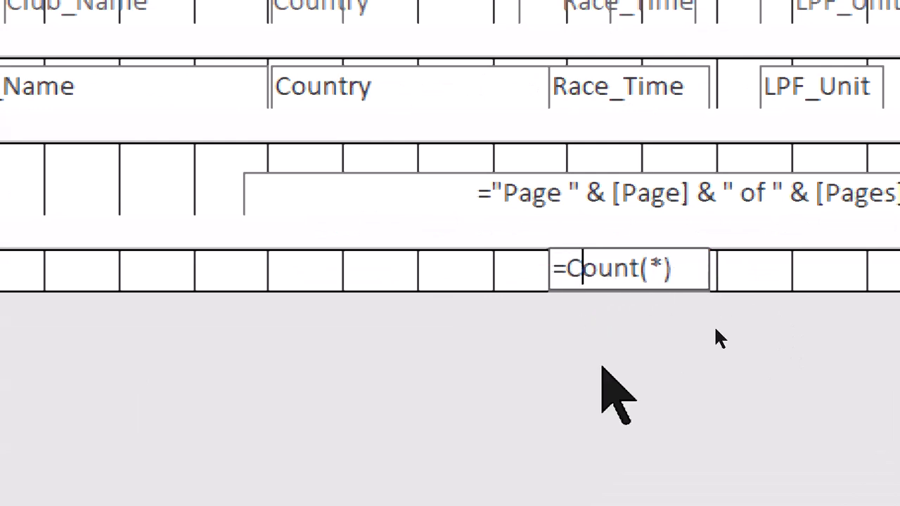
pyautogui.hotkey('shift', 'Right')
pyautogui.hotkey('shift', 'Right')
pyautogui.hotkey('shift', 'Right')
pyautogui.hotkey('shift', 'Right')
pyautogui.hotkey('shift', 'Right')
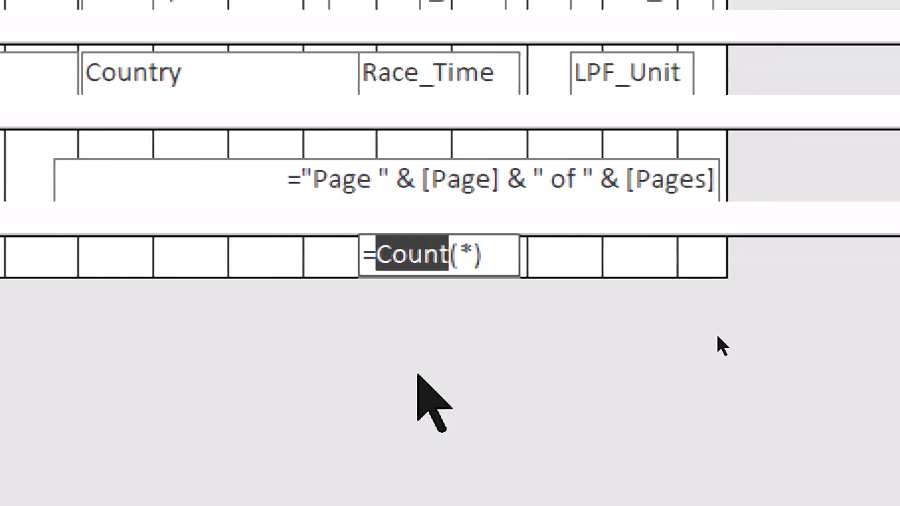
pyautogui.write('Max')
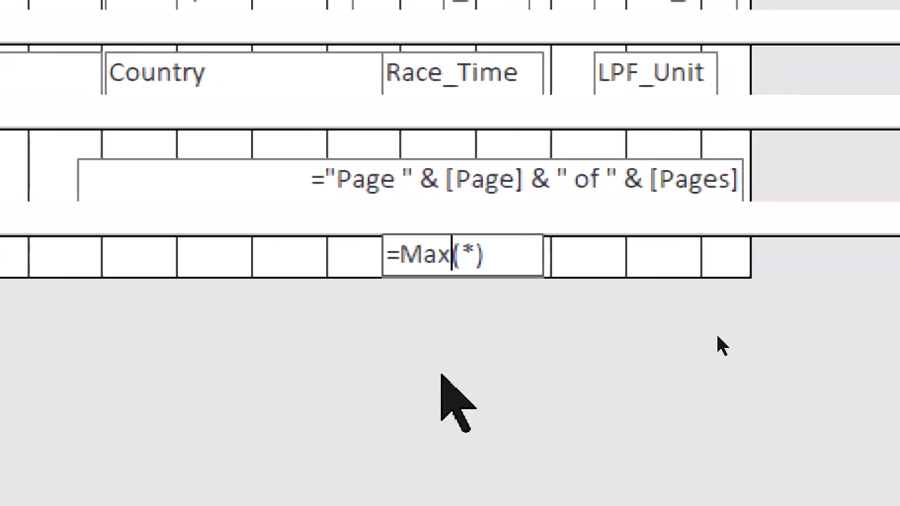
# Replace the asterisk in the footer's Max expression with [Race_Time], so that it reads =Max([Race_Time])
pyautogui.press('Right')
pyautogui.hotkey('shift', 'Right')
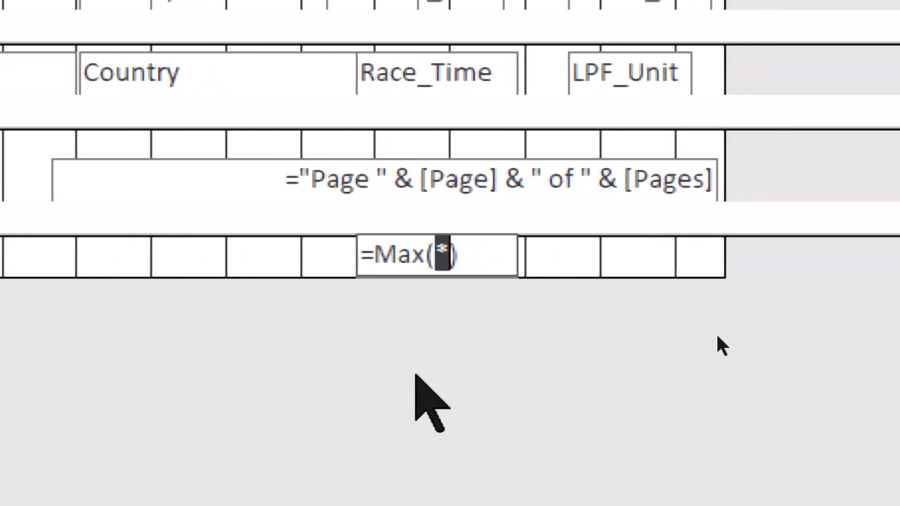
pyautogui.write('[Race')
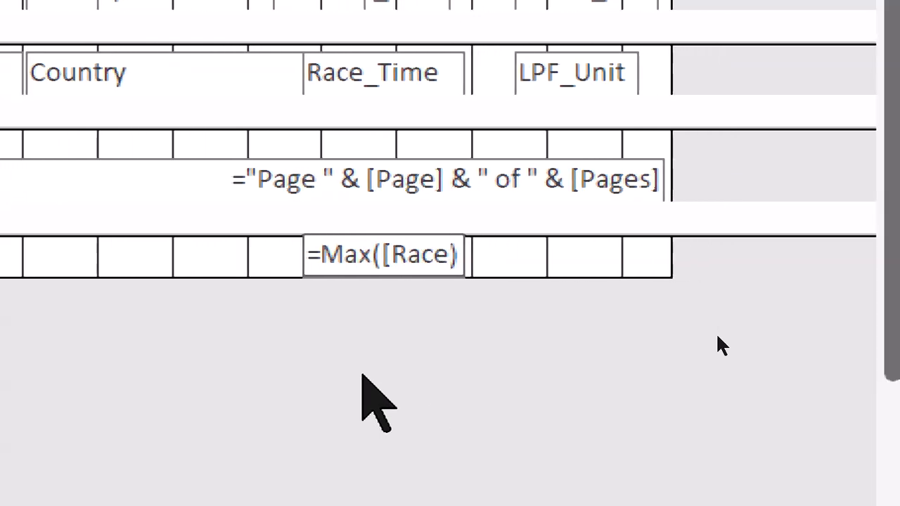
pyautogui.write('_')
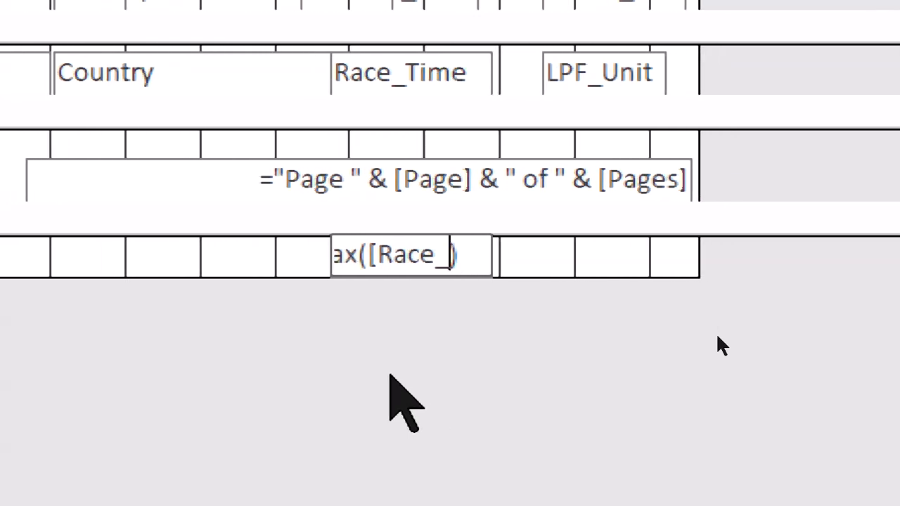
pyautogui.write('Time')
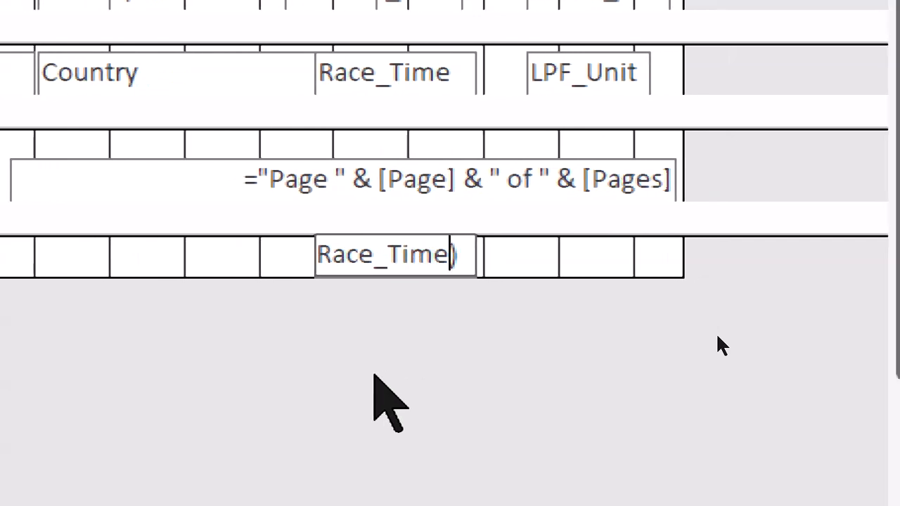
pyautogui.write(']')
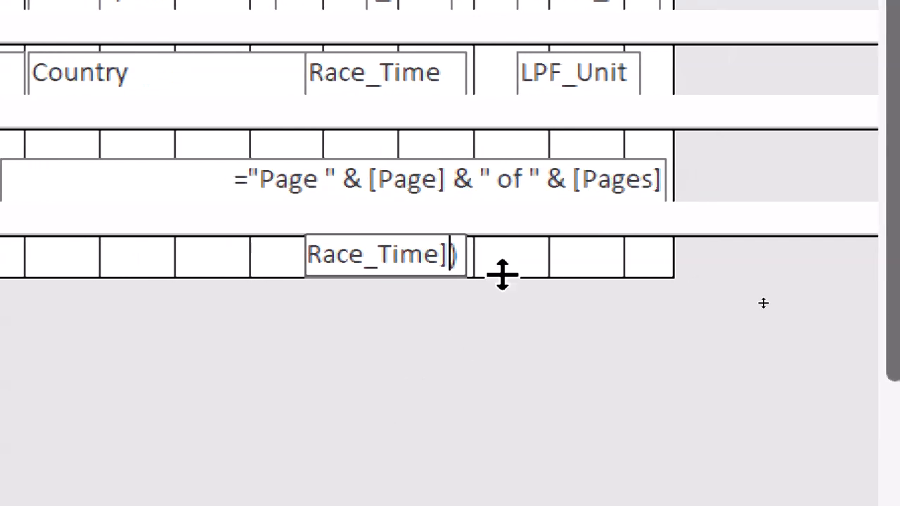
pyautogui.click(521, 260)
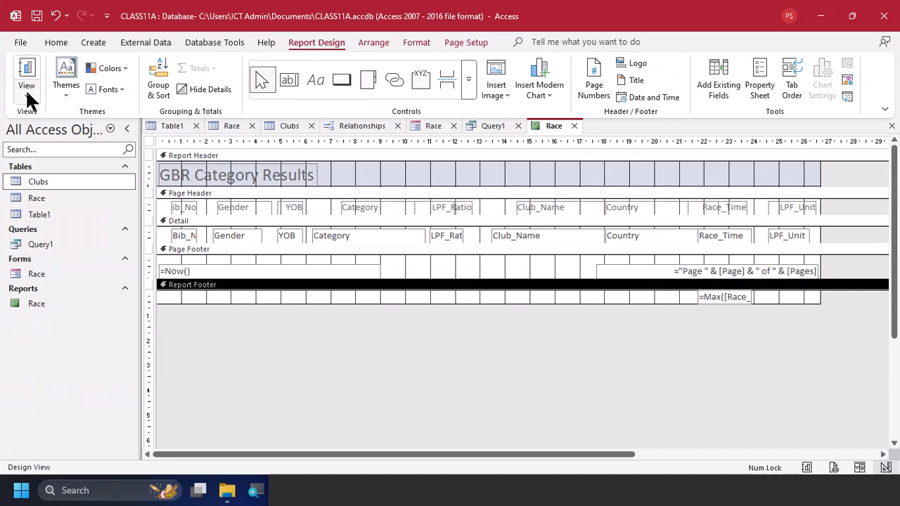
# Return to Layout View, right-align the maximum race time at the report's end and line its box up with the Race_Time column
pyautogui.click(28, 98)
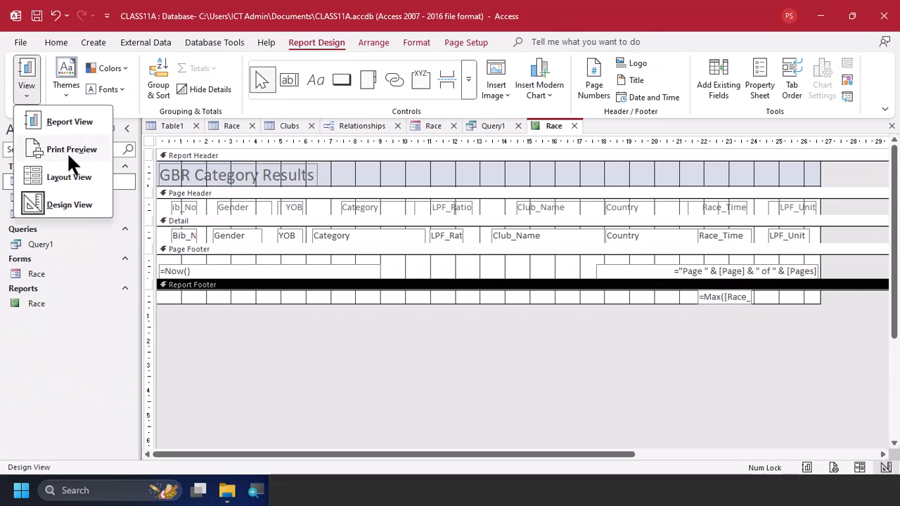
pyautogui.click(87, 175)
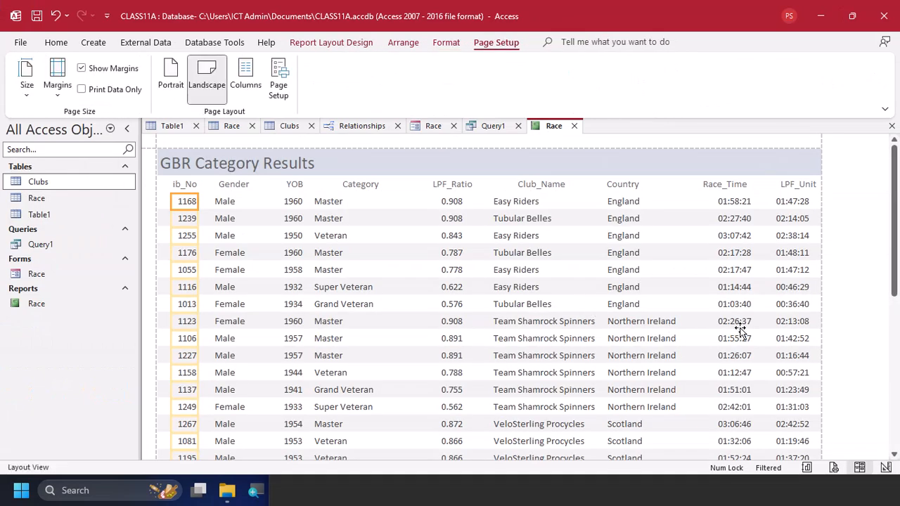
pyautogui.scroll(-10, 739, 320)
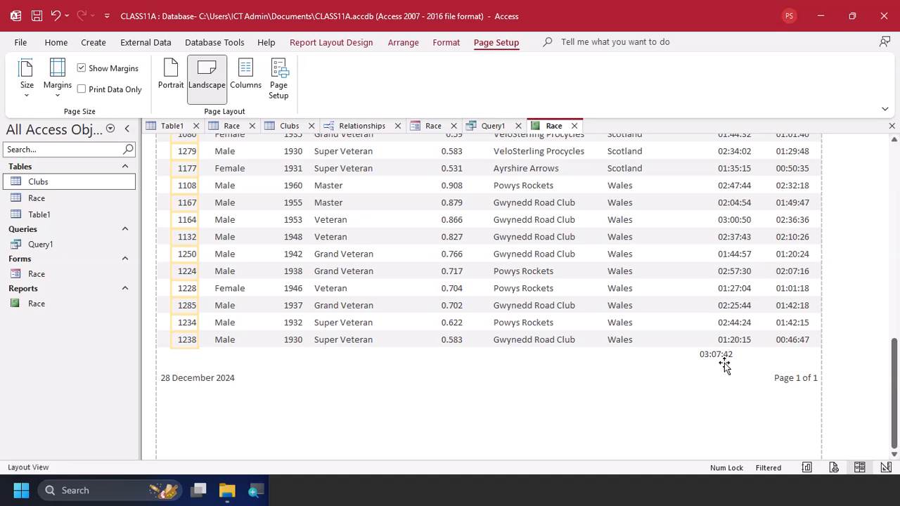
pyautogui.click(726, 358)
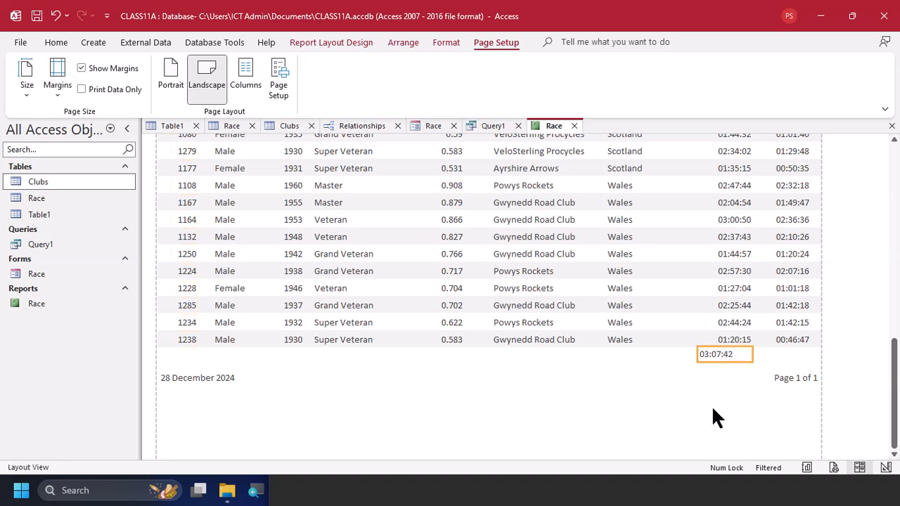
pyautogui.scroll(-2, 713, 409)
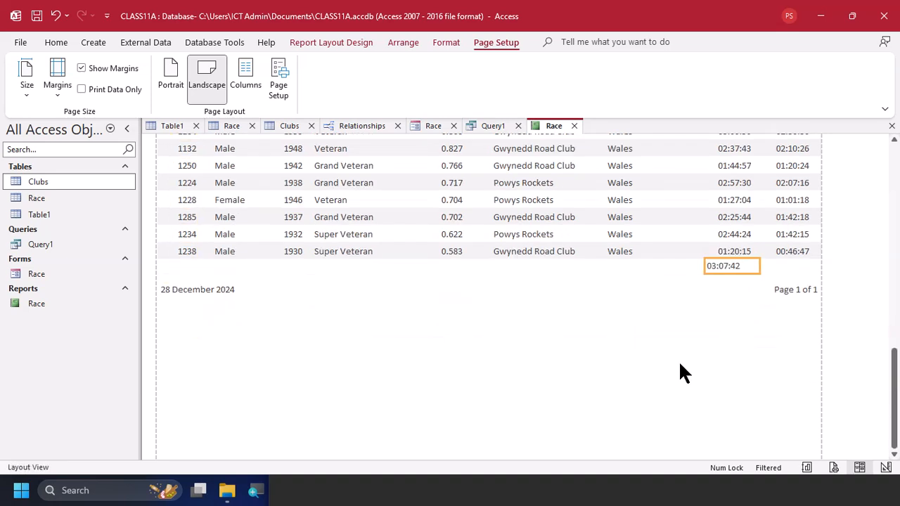
pyautogui.click(56, 42)
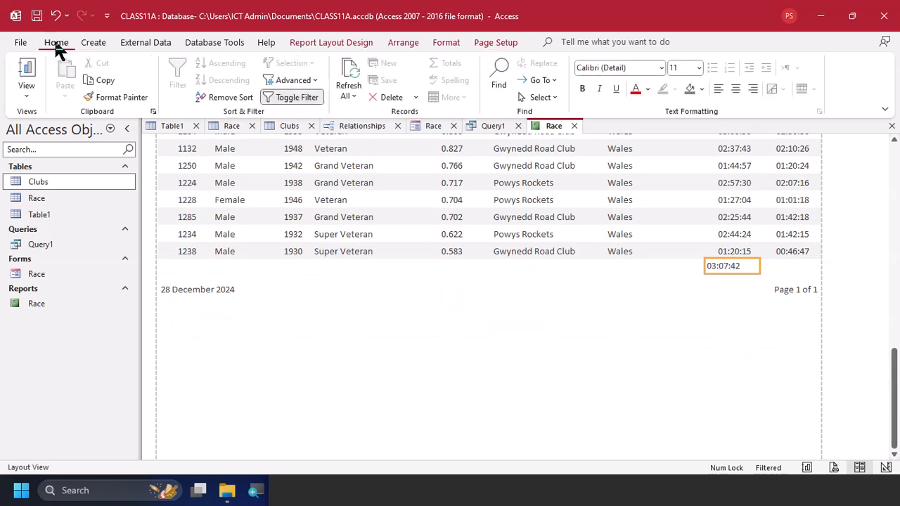
pyautogui.click(753, 90)
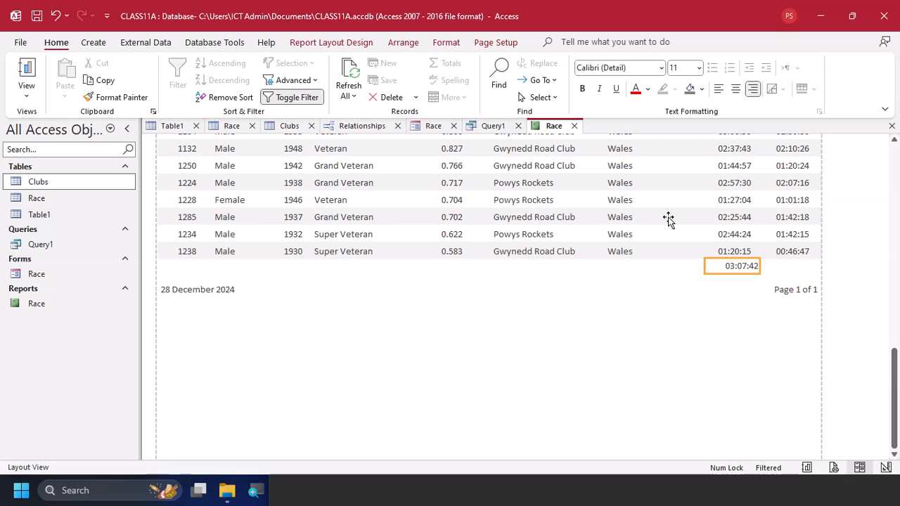
pyautogui.press('Left')
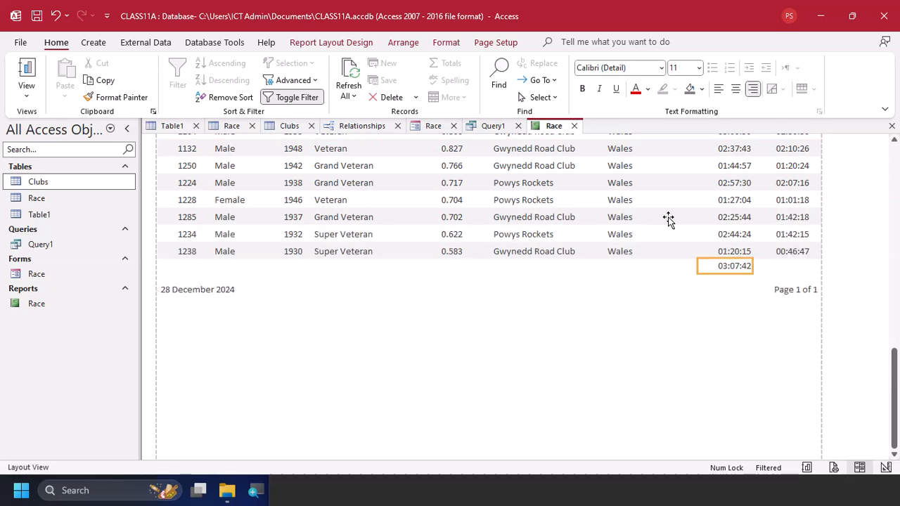
# Check the required label in the task PDF and add a label reading Longest race time beside the Max expression in the report footer
pyautogui.hotkey('alt', 'Tab')
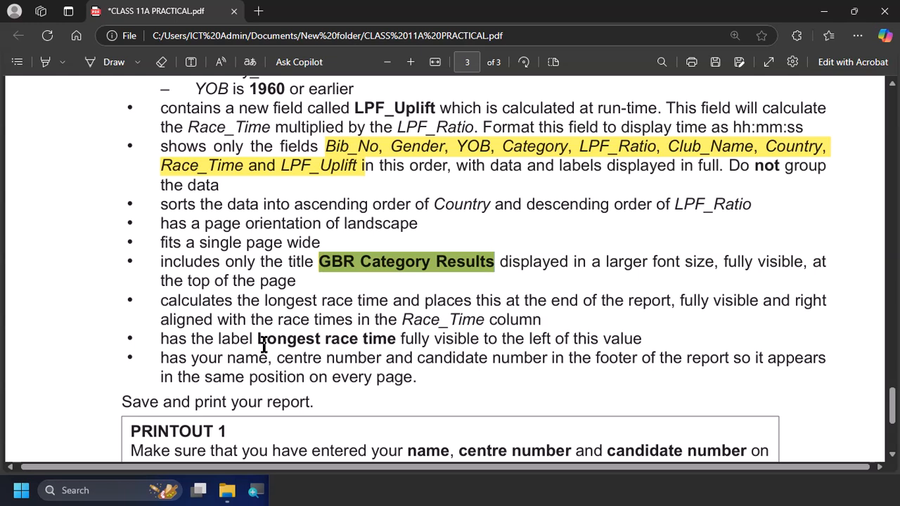
pyautogui.moveTo(259, 340); pyautogui.dragTo(393, 340)
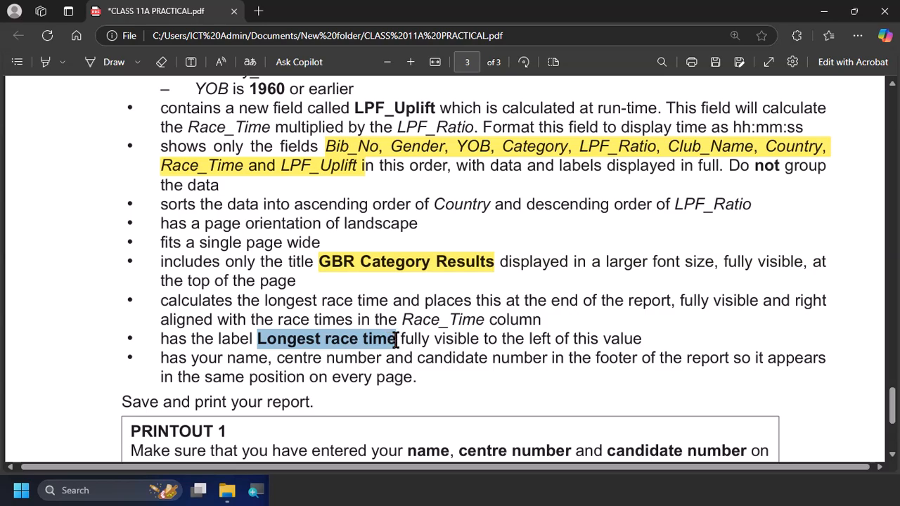
pyautogui.hotkey('alt', 'Tab')
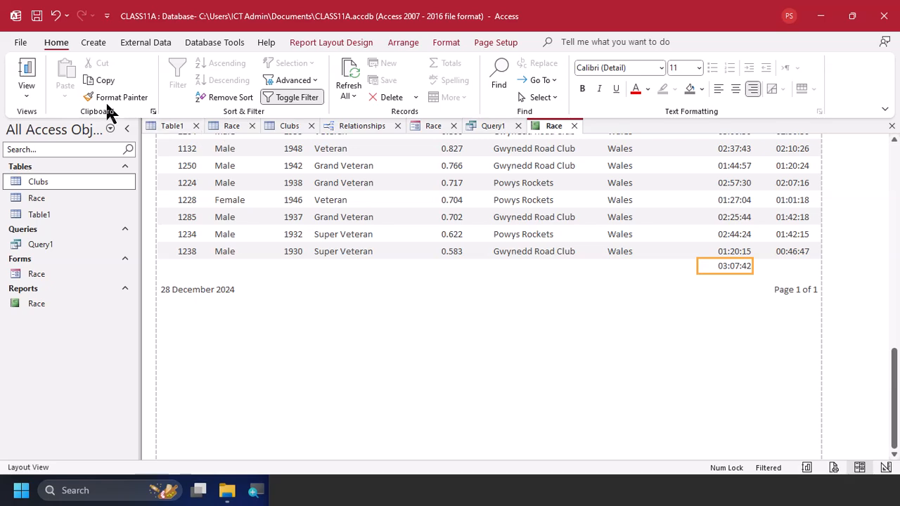
pyautogui.click(29, 90)
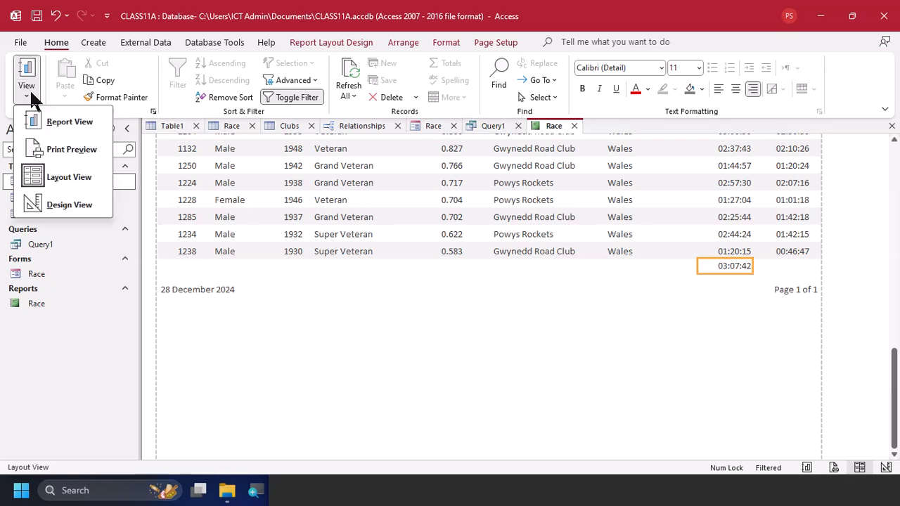
pyautogui.click(79, 204)
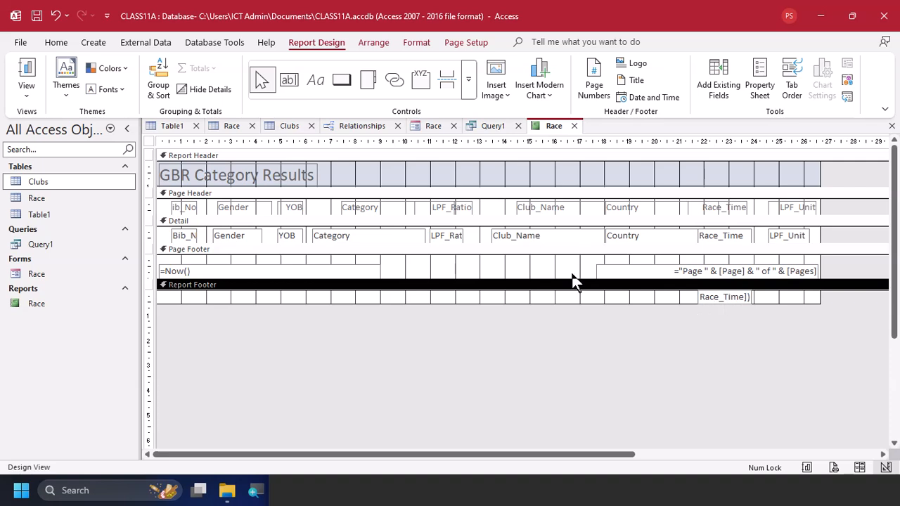
pyautogui.click(324, 74)
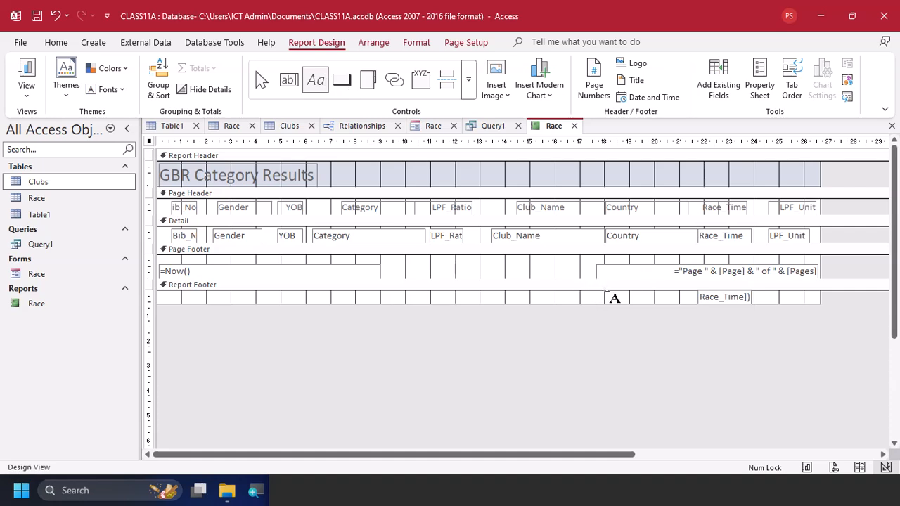
pyautogui.moveTo(607, 296); pyautogui.dragTo(696, 305)
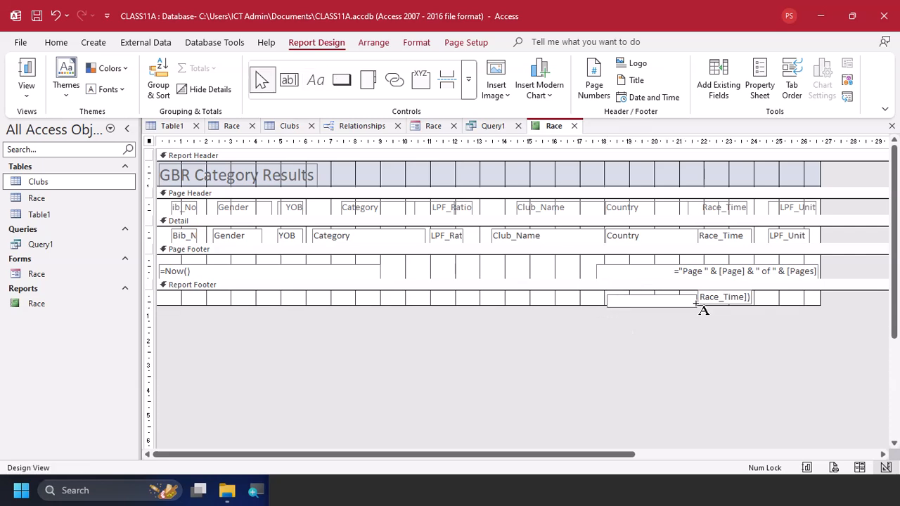
pyautogui.write('Longest race time')
pyautogui.click(596, 295)
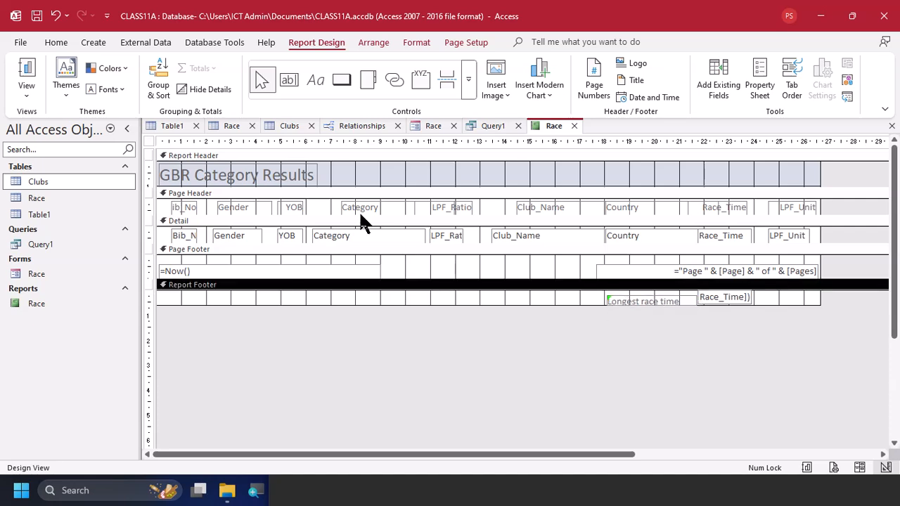
# Return to Layout View and move the Longest race time label closer to the maximum race time, level with it
pyautogui.click(36, 89)
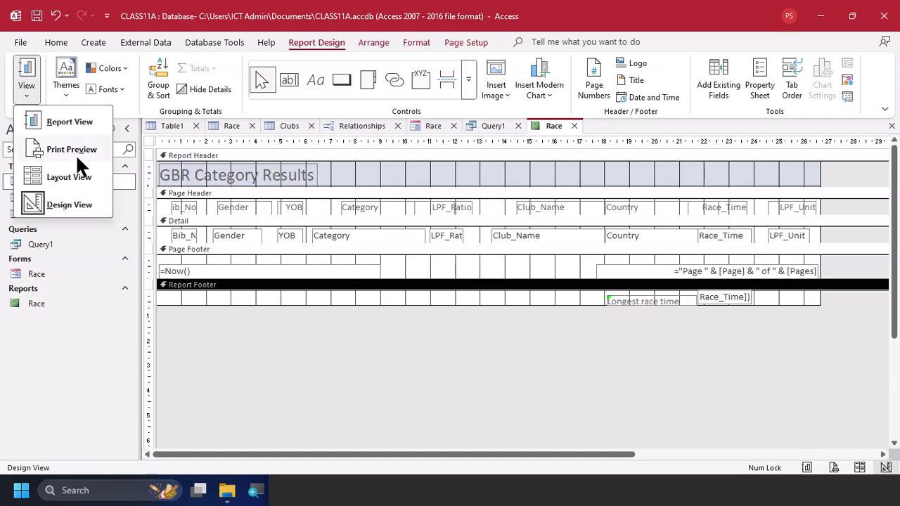
pyautogui.click(84, 174)
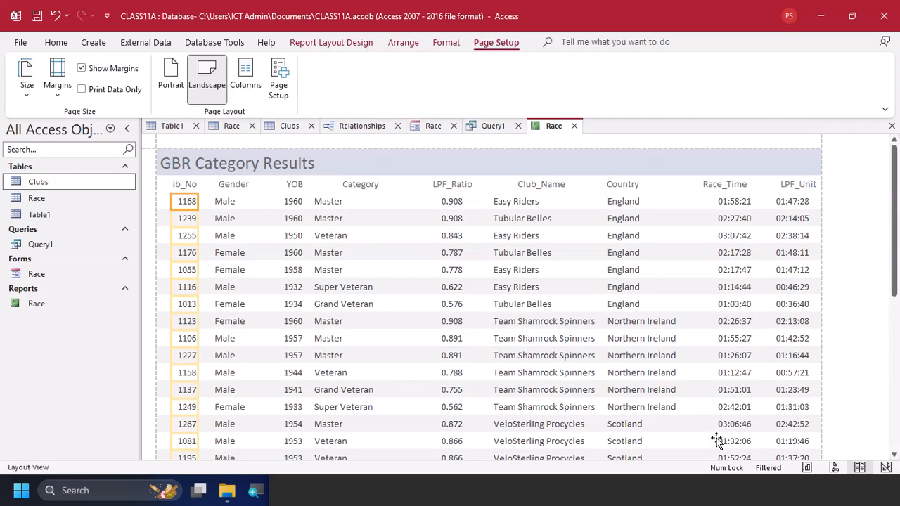
pyautogui.scroll(-6, 717, 441)
pyautogui.scroll(-3, 717, 439)
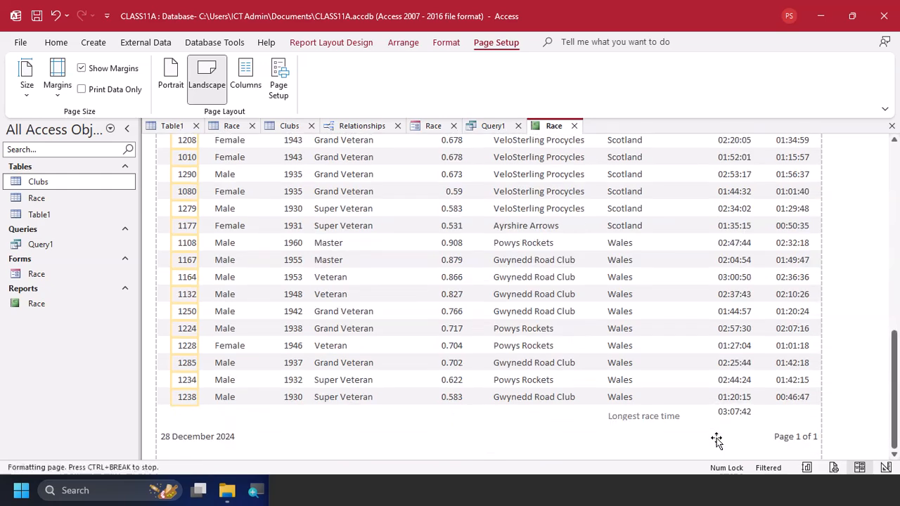
pyautogui.click(669, 412)
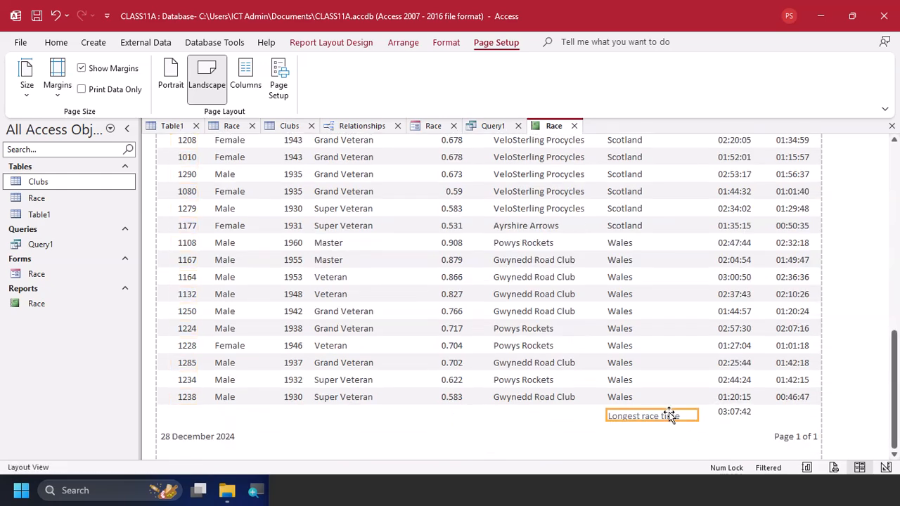
pyautogui.scroll(-6, 669, 412)
pyautogui.press('Right')
pyautogui.press('Right')
pyautogui.press('Right')
pyautogui.press('Right')
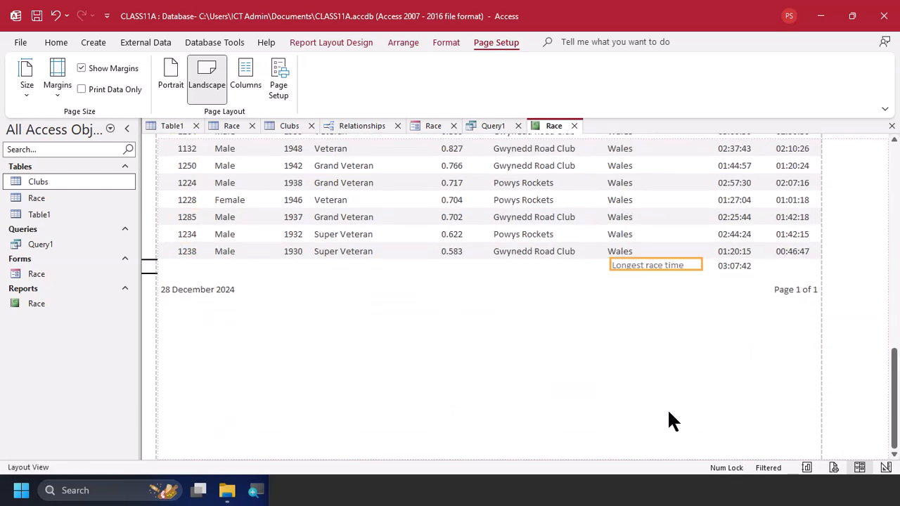
# Right-align the Longest race time label's text and make it bold and italic
pyautogui.click(46, 43)
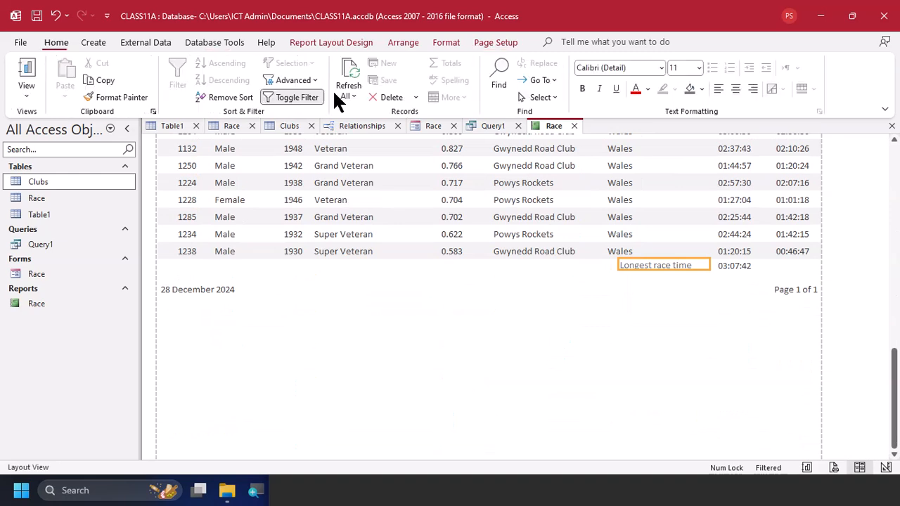
pyautogui.click(750, 88)
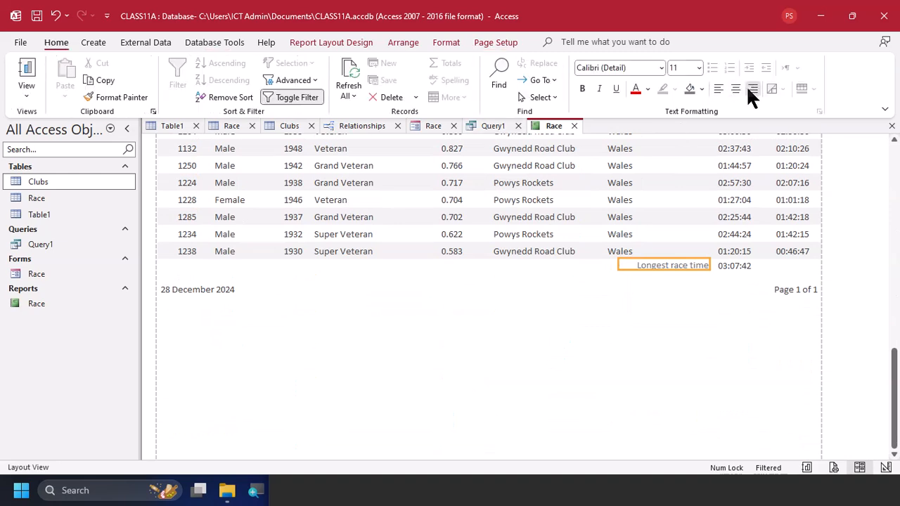
pyautogui.click(583, 87)
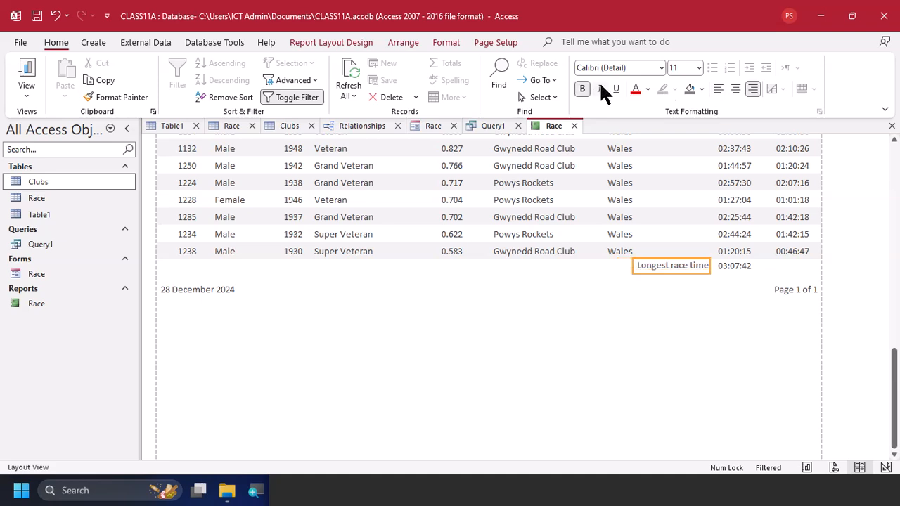
pyautogui.click(600, 88)
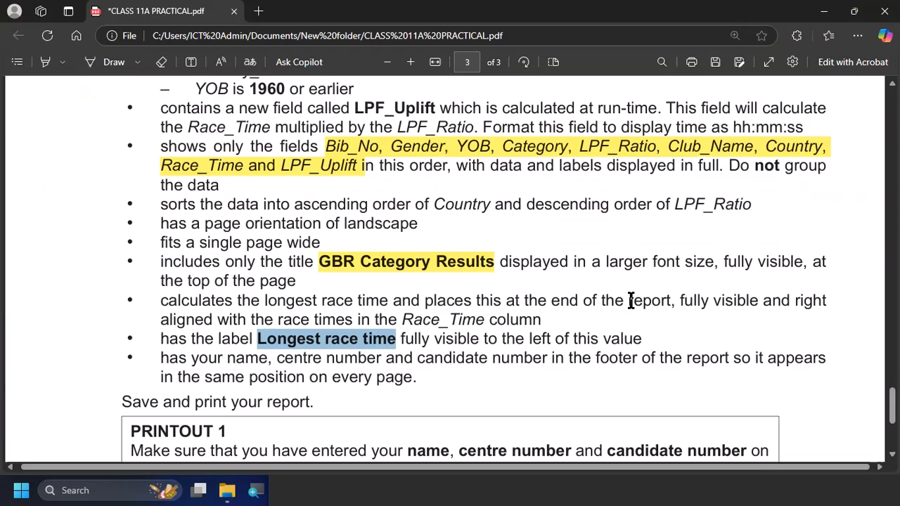
# Check the footer requirement in the task PDF, then delete the date and page number from the report's page footer in Design View
pyautogui.hotkey('alt', 'Tab')
pyautogui.scroll(-3, 525, 331)
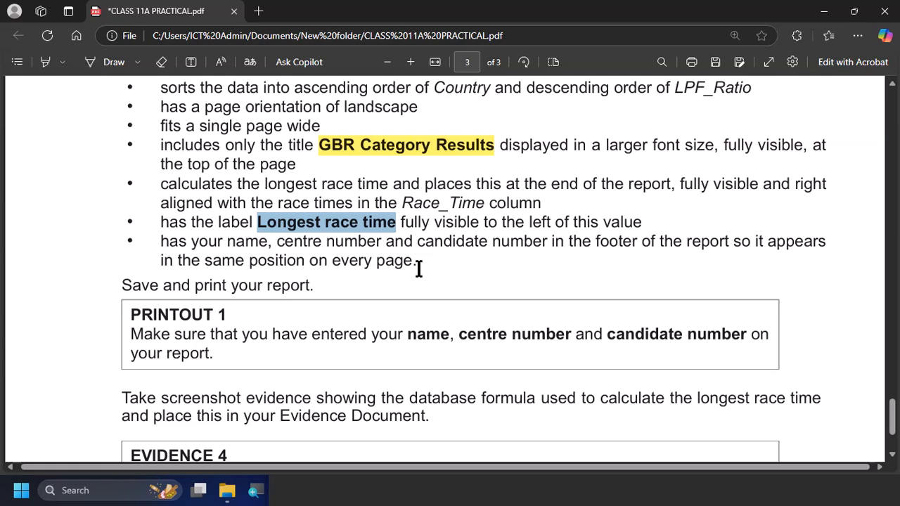
pyautogui.scroll(-1, 418, 268)
pyautogui.hotkey('alt', 'Tab')
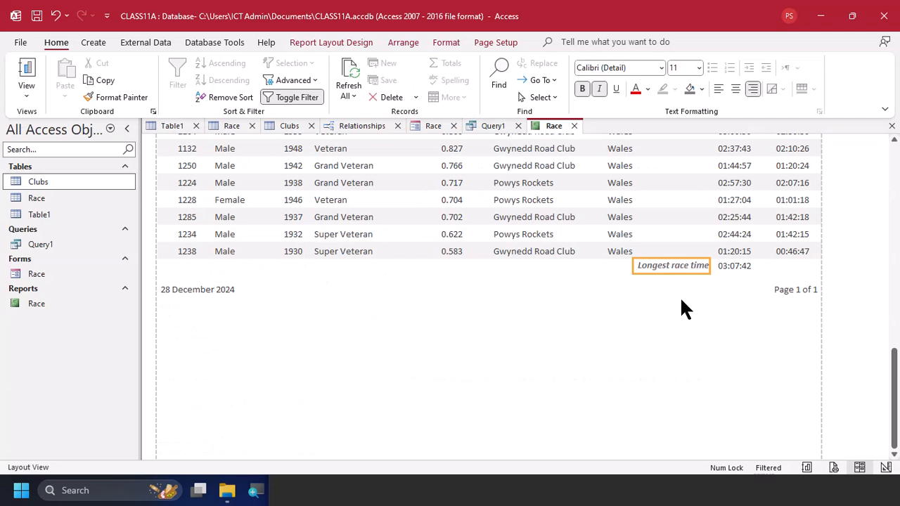
pyautogui.click(28, 95)
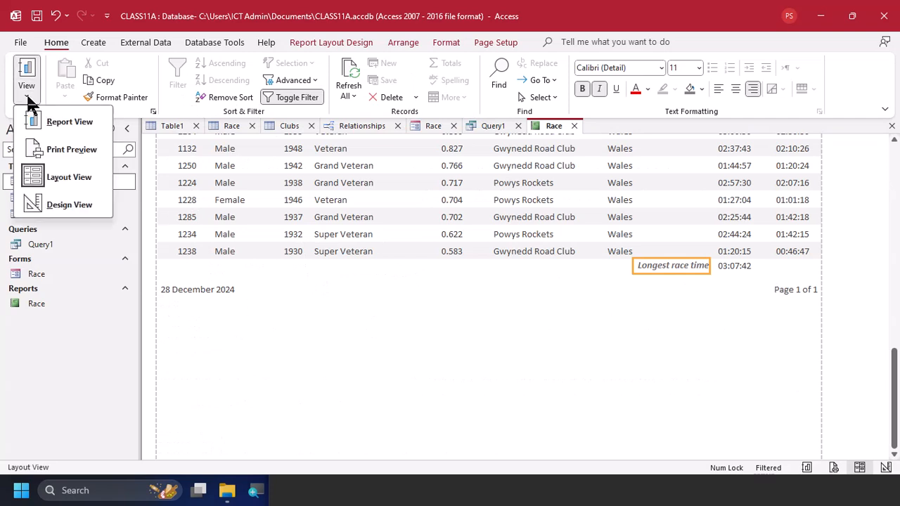
pyautogui.click(62, 204)
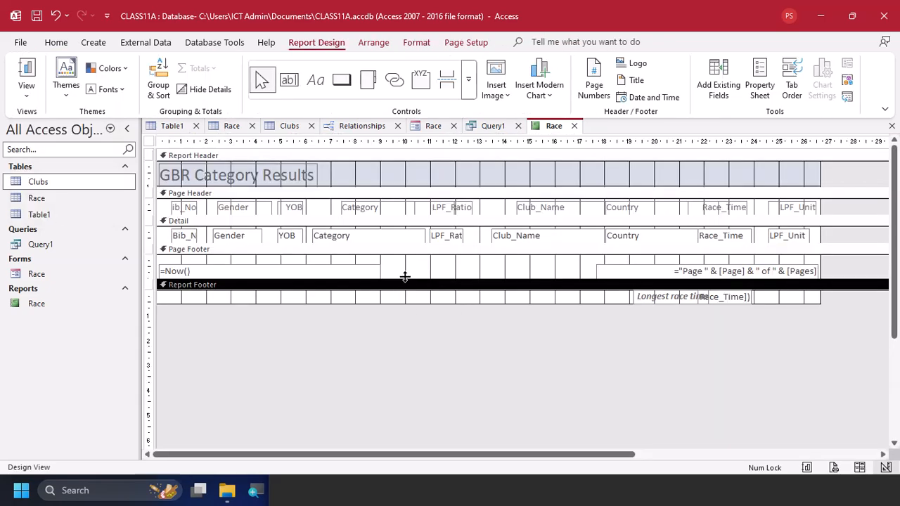
pyautogui.moveTo(404, 275); pyautogui.dragTo(367, 265)
pyautogui.press('Delete')
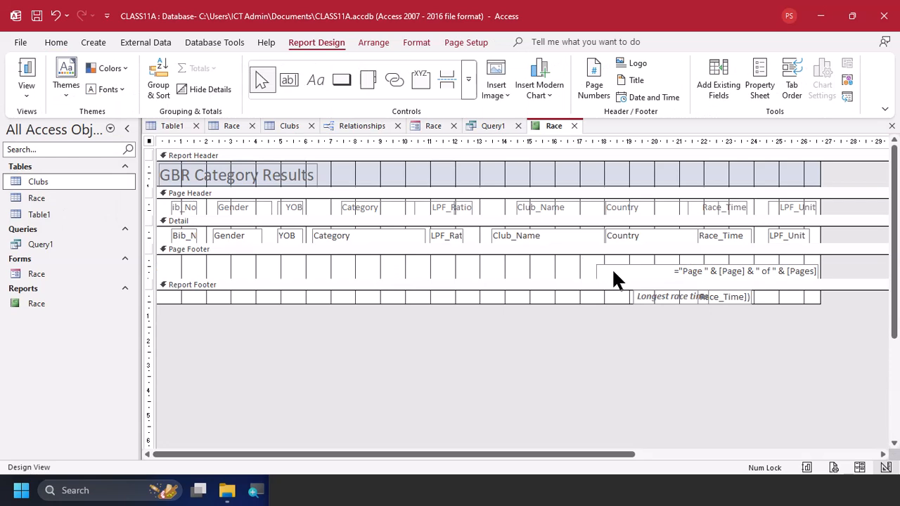
pyautogui.moveTo(616, 275); pyautogui.dragTo(574, 263)
pyautogui.press('Delete')
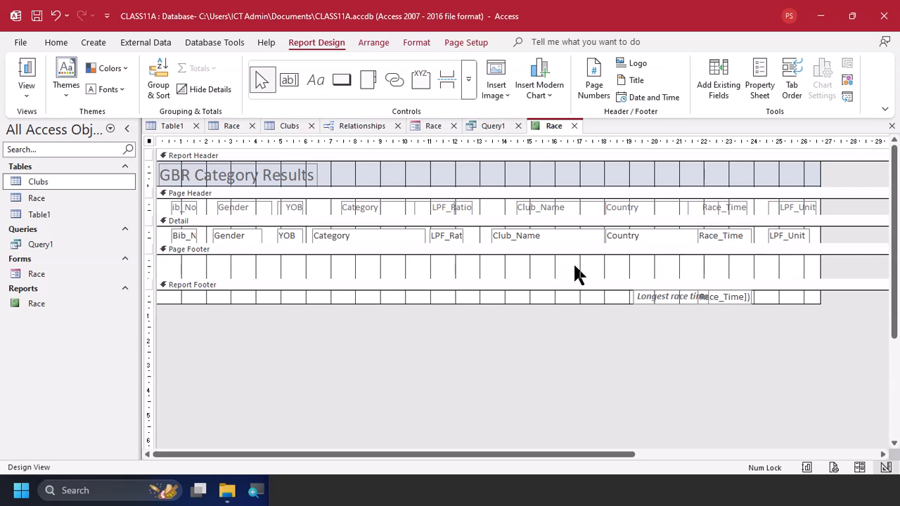
# Add a page footer label with the candidate's name and centre number, and check it in Layout View
pyautogui.click(311, 85)
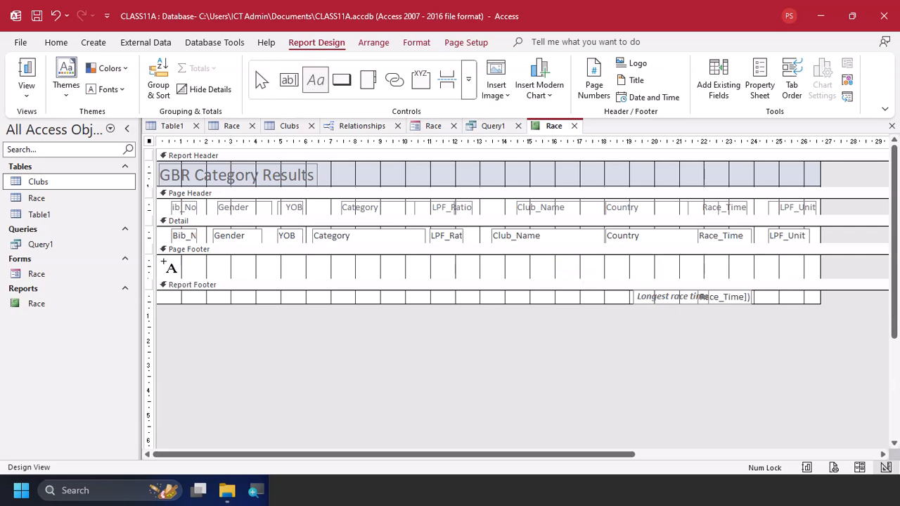
pyautogui.moveTo(161, 260); pyautogui.dragTo(339, 278)
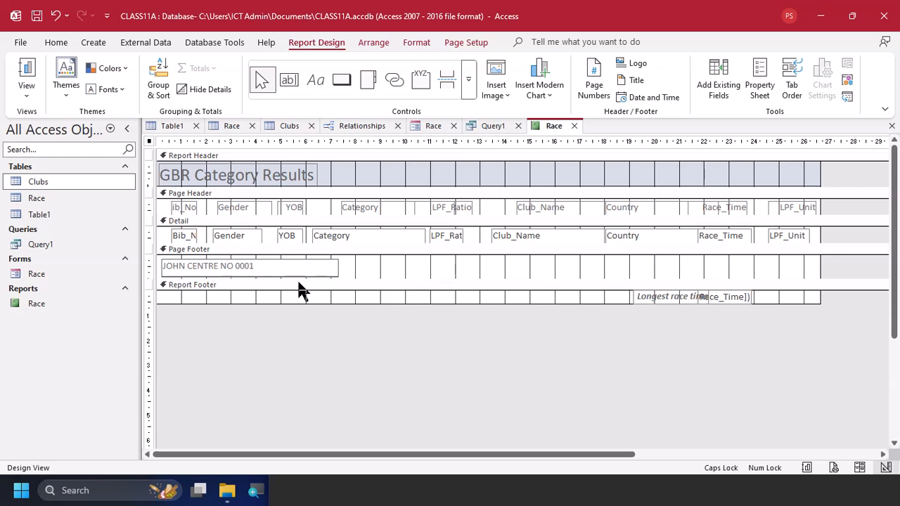
pyautogui.click(30, 97)
pyautogui.click(90, 178)
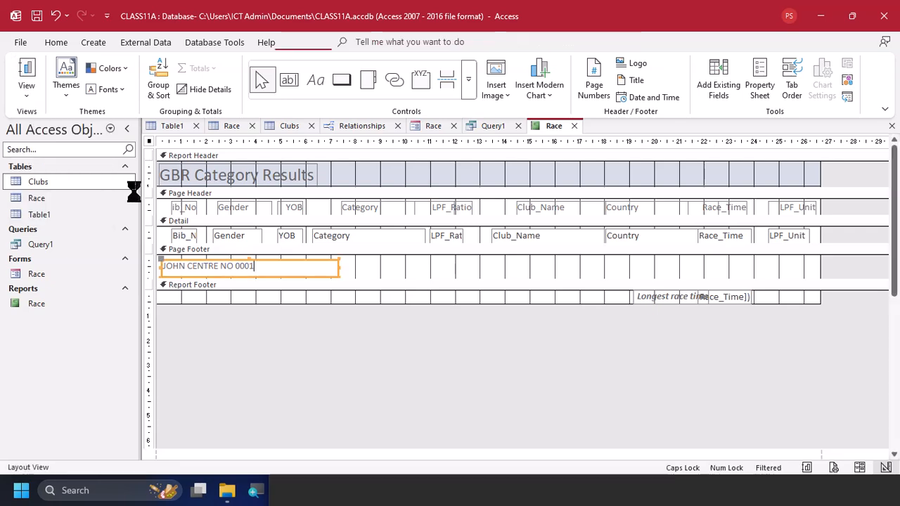
pyautogui.scroll(-5, 474, 322)
pyautogui.scroll(-6, 475, 327)
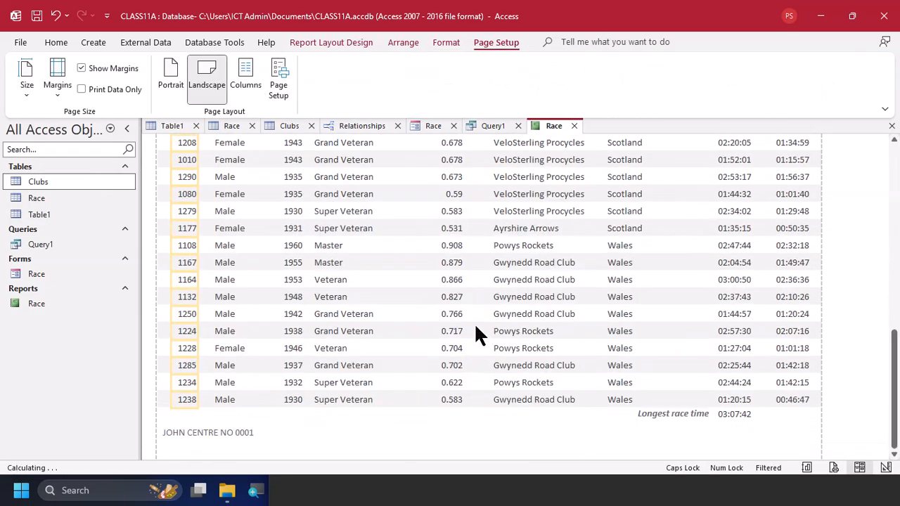
# Switch the report to Report View and examine its end, including the longest race time and the footer label
pyautogui.click(64, 43)
pyautogui.click(33, 82)
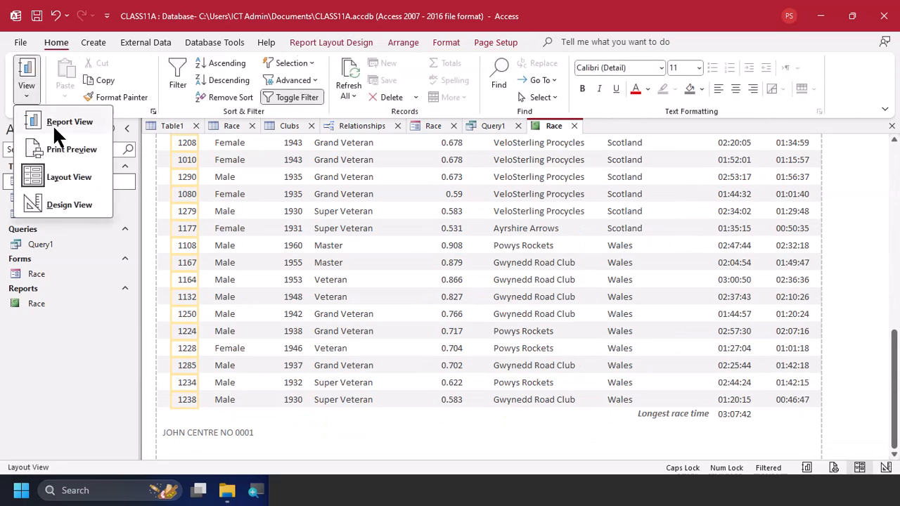
pyautogui.click(62, 123)
pyautogui.click(56, 133)
pyautogui.click(33, 92)
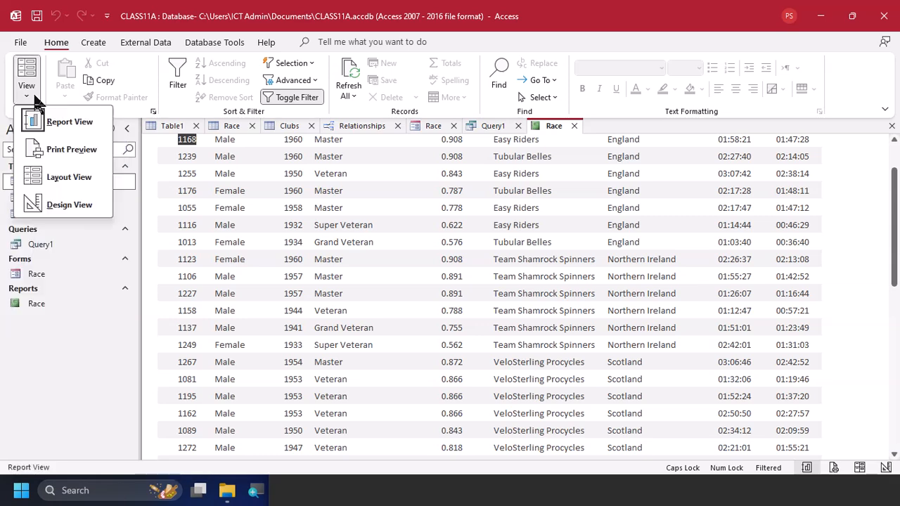
pyautogui.click(45, 121)
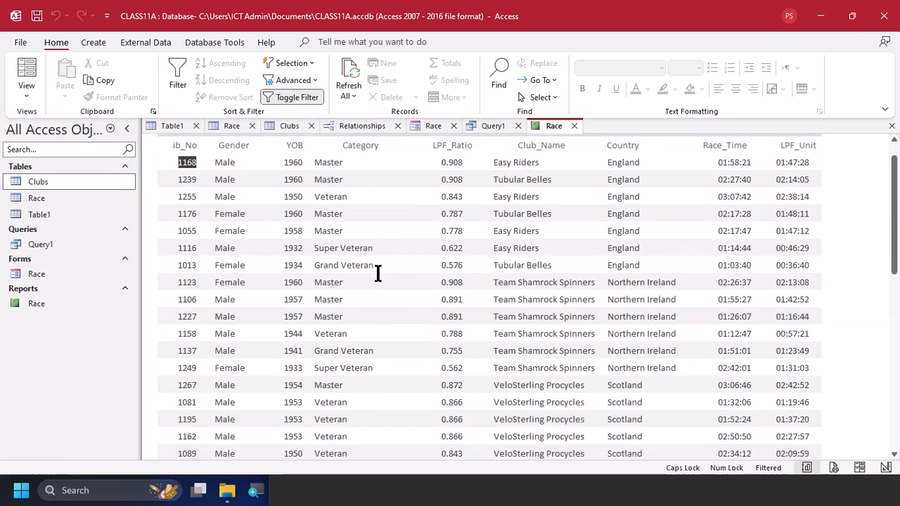
pyautogui.scroll(-10, 378, 273)
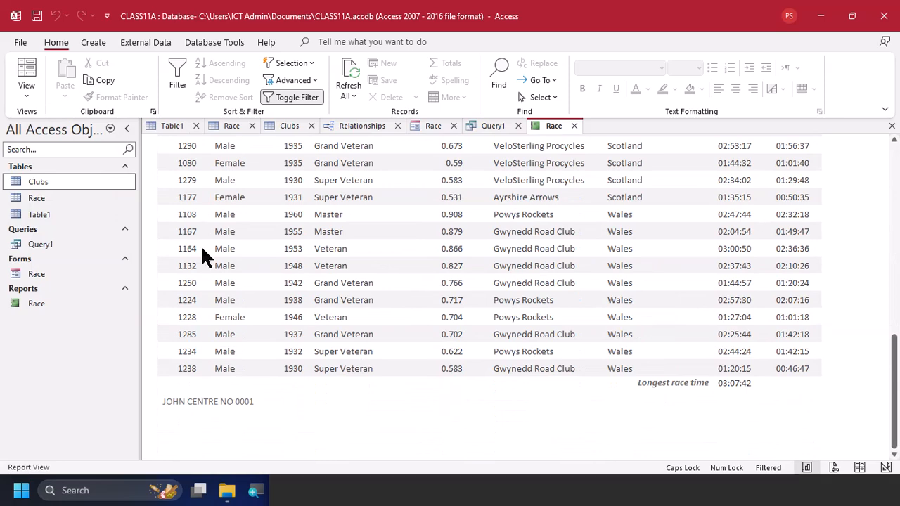
# Open the report in Print Preview and inspect the footer on both pages and the longest race time at the end
pyautogui.click(31, 91)
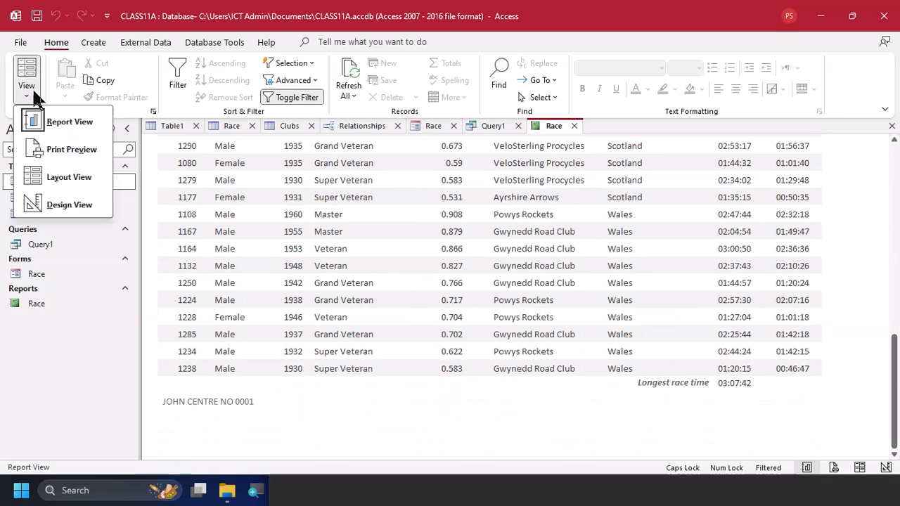
pyautogui.click(79, 151)
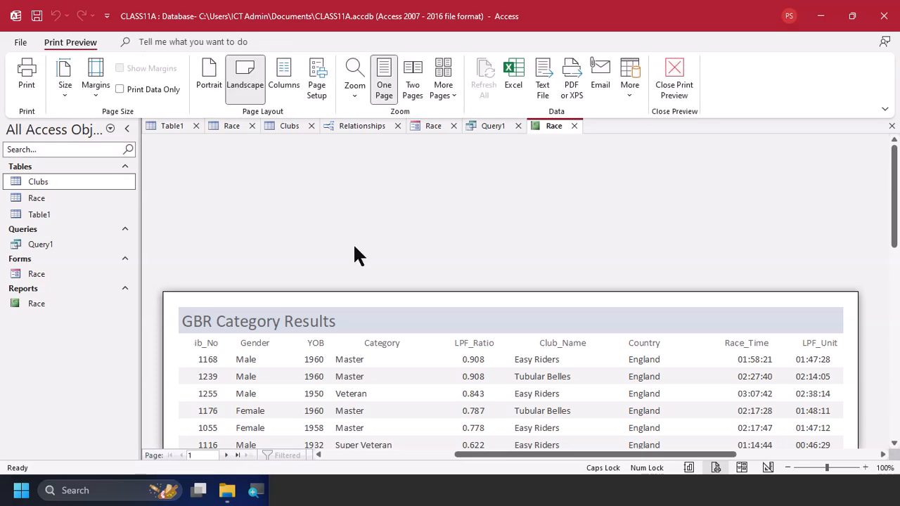
pyautogui.scroll(-15, 355, 252)
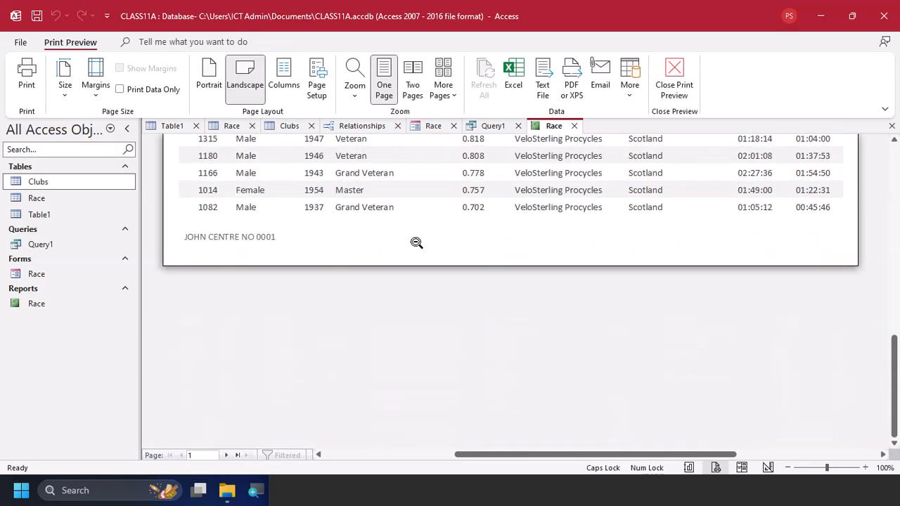
pyautogui.click(232, 455)
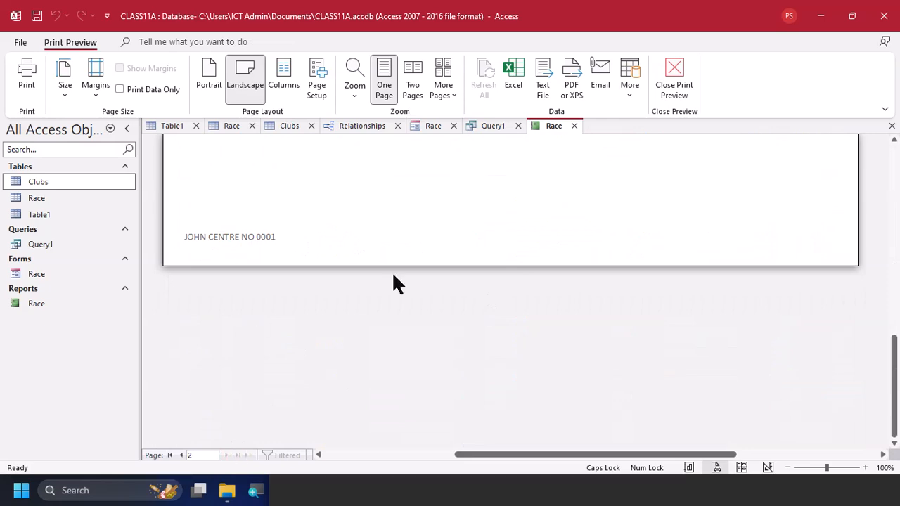
pyautogui.scroll(6, 397, 281)
pyautogui.scroll(-4, 743, 309)
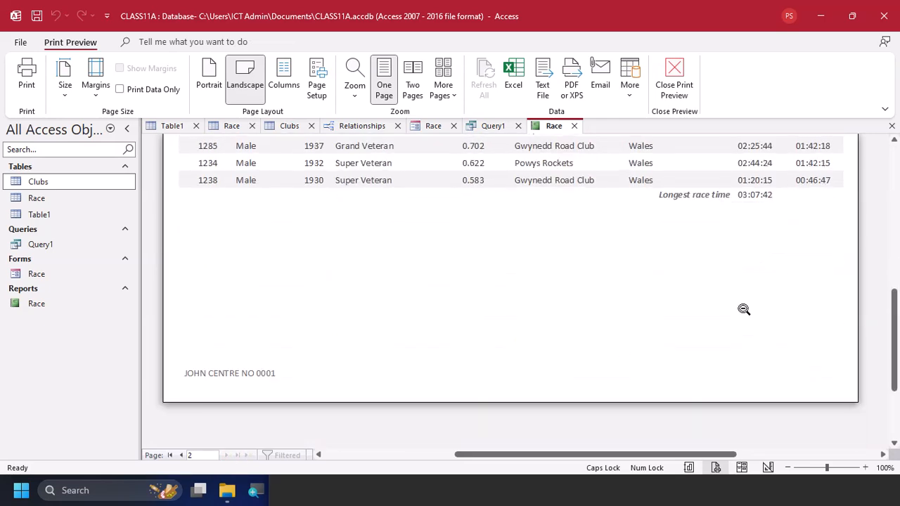
pyautogui.scroll(5, 742, 295)
# Switch to the task PDF and read the PRINTOUT 1 and EVIDENCE 4 requirements
pyautogui.hotkey('alt', 'Tab')
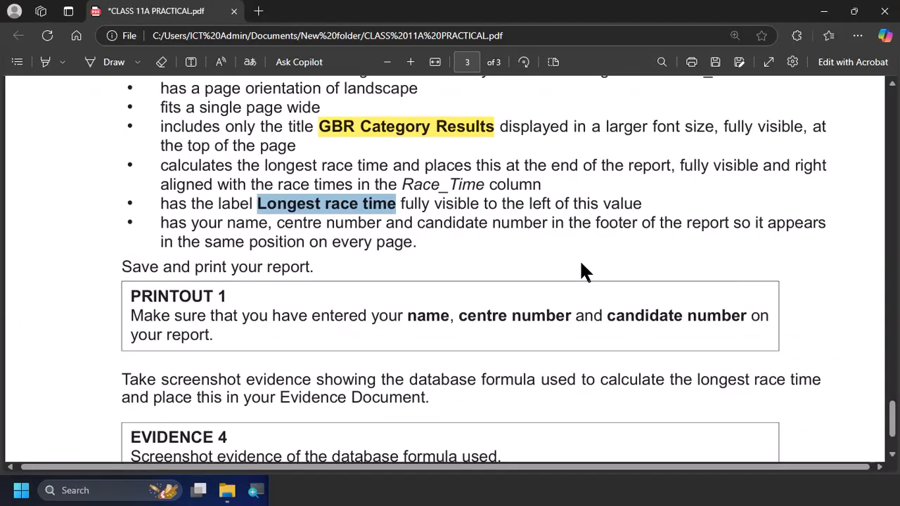
pyautogui.scroll(-3, 479, 255)
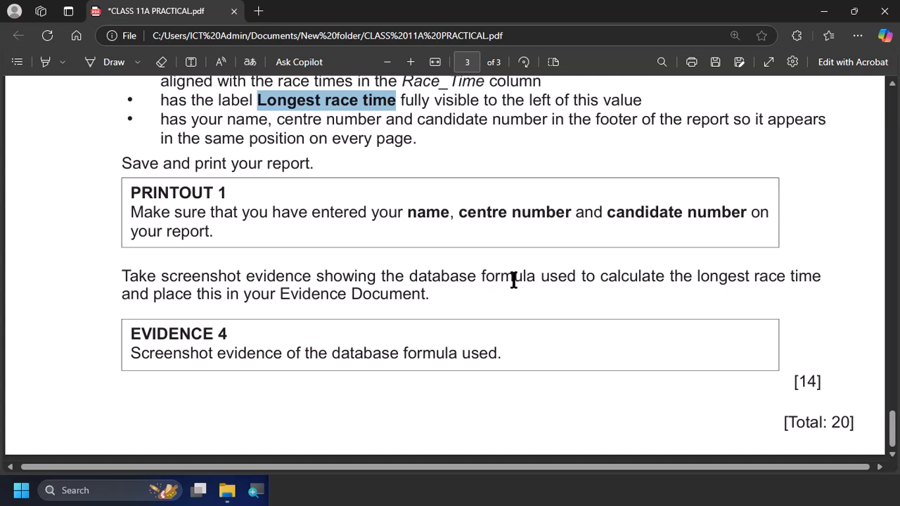
# In the Access report's Design View, move the Longest race time label left of the Max formula box and widen the box to show the whole formula
pyautogui.hotkey('alt', 'Tab')
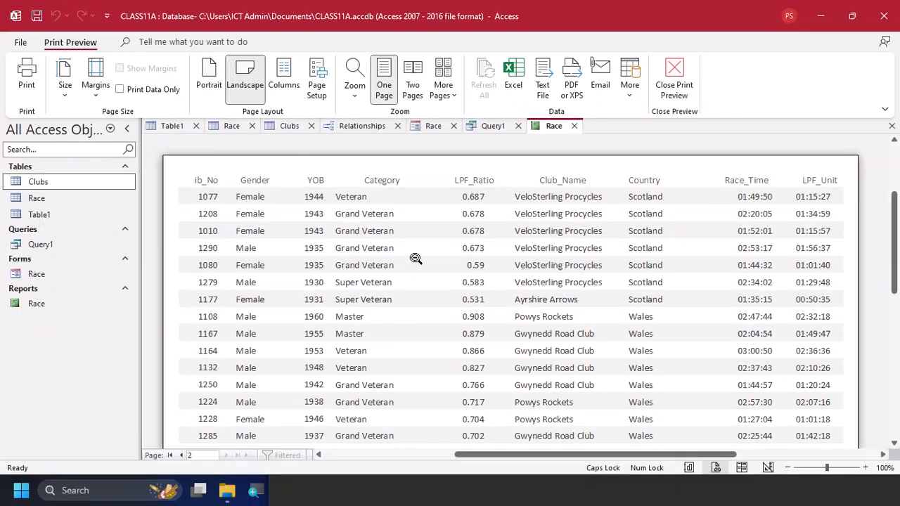
pyautogui.click(671, 79)
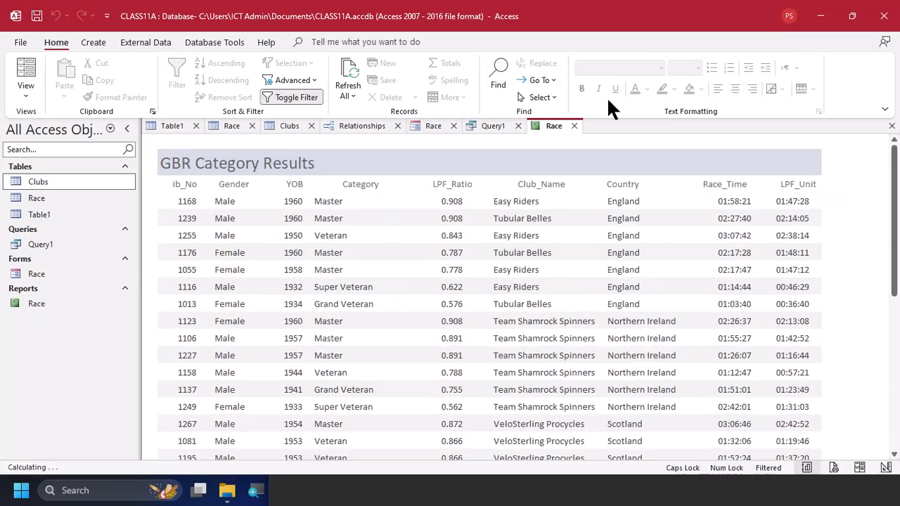
pyautogui.click(21, 94)
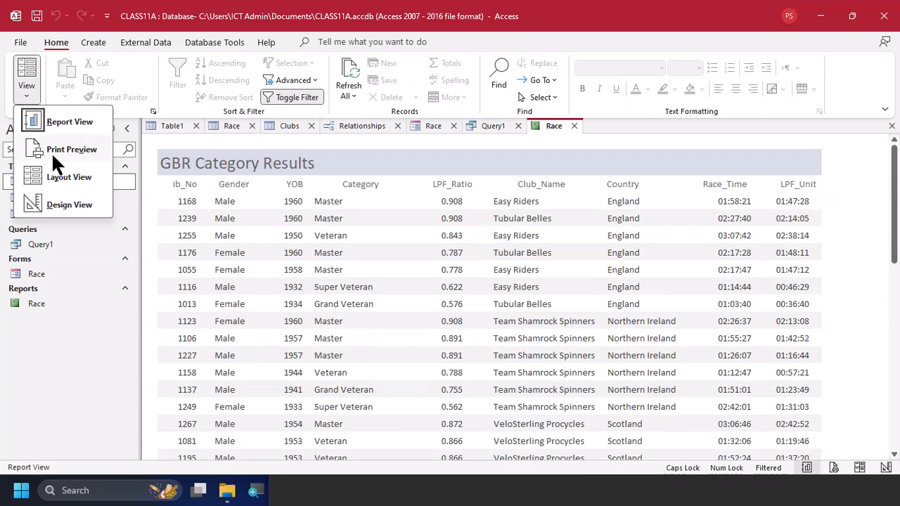
pyautogui.click(68, 204)
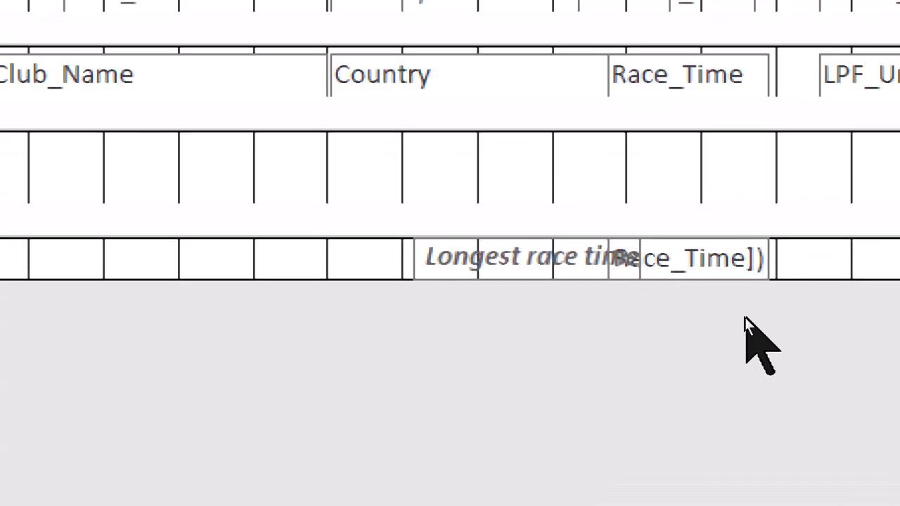
pyautogui.click(666, 297)
pyautogui.click(501, 253)
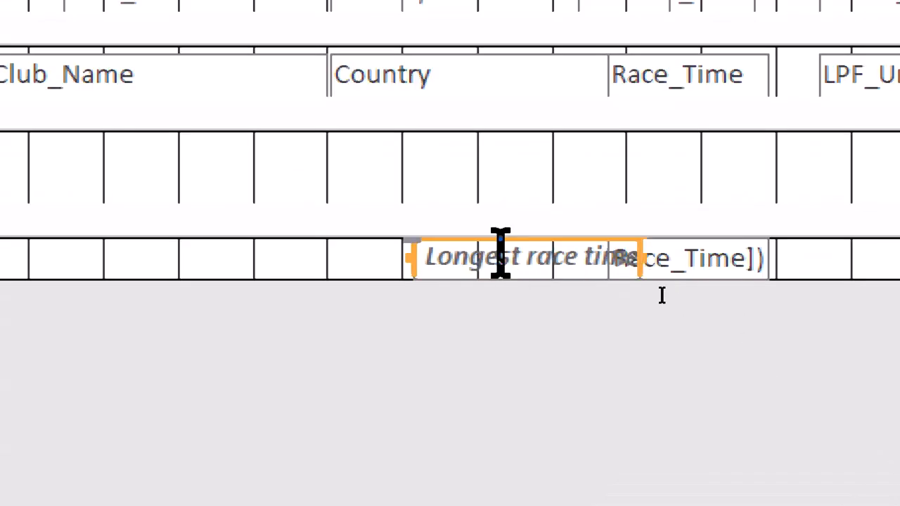
pyautogui.press('Left')
pyautogui.press('Left')
pyautogui.press('Left')
pyautogui.press('Left')
pyautogui.press('Left')
pyautogui.press('Left')
pyautogui.press('Left')
pyautogui.press('Left')
pyautogui.press('Left')
pyautogui.press('Left')
pyautogui.press('Left')
pyautogui.press('Left')
pyautogui.press('Left')
pyautogui.press('Left')
pyautogui.press('Left')
pyautogui.press('Right')
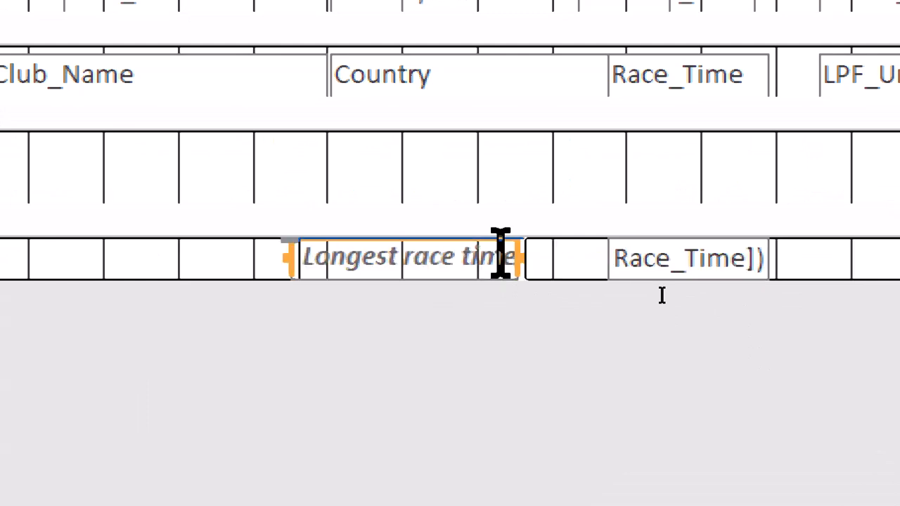
pyautogui.press('Right')
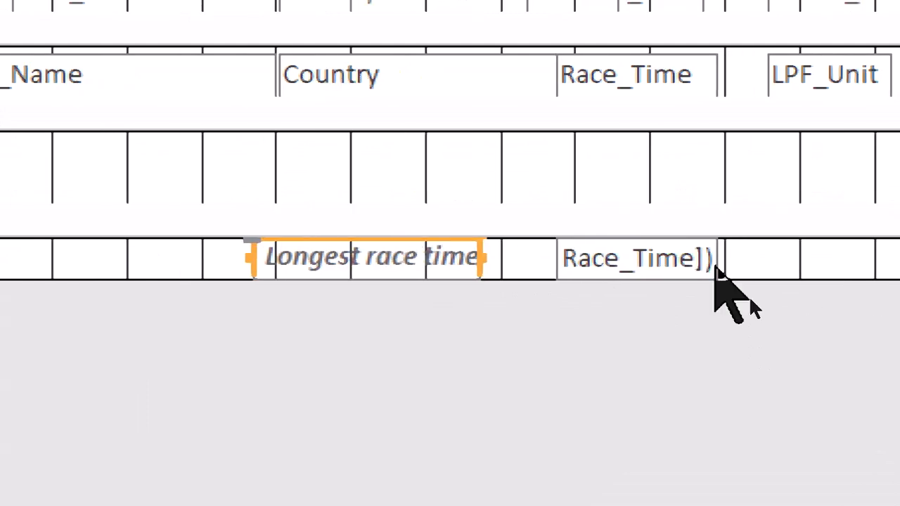
pyautogui.click(715, 267)
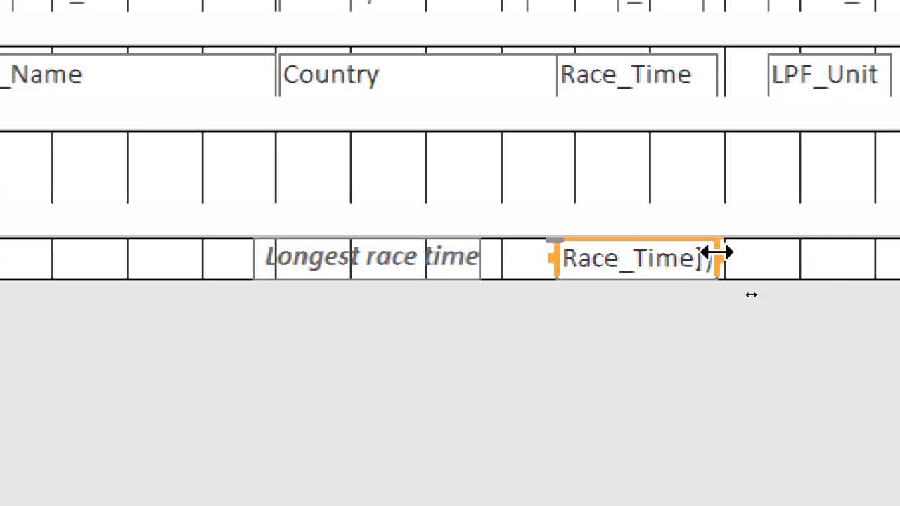
pyautogui.moveTo(717, 253); pyautogui.dragTo(808, 254)
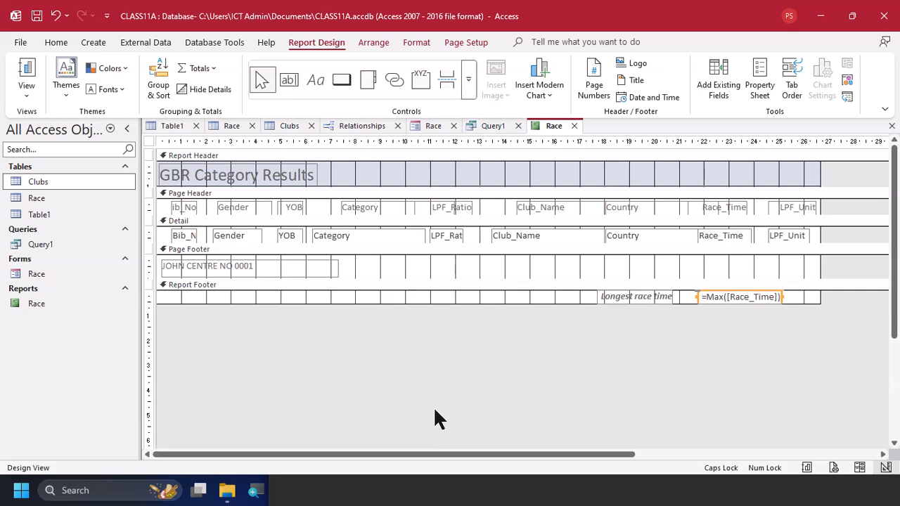
# Switch to EVIDENCE0001.docx in Word, paste the formula screenshot below the Evidence 4 heading and enlarge it
pyautogui.hotkey('alt', 'Tab')
pyautogui.hotkey('alt', 'Tab')
pyautogui.scroll(-4, 379, 406)
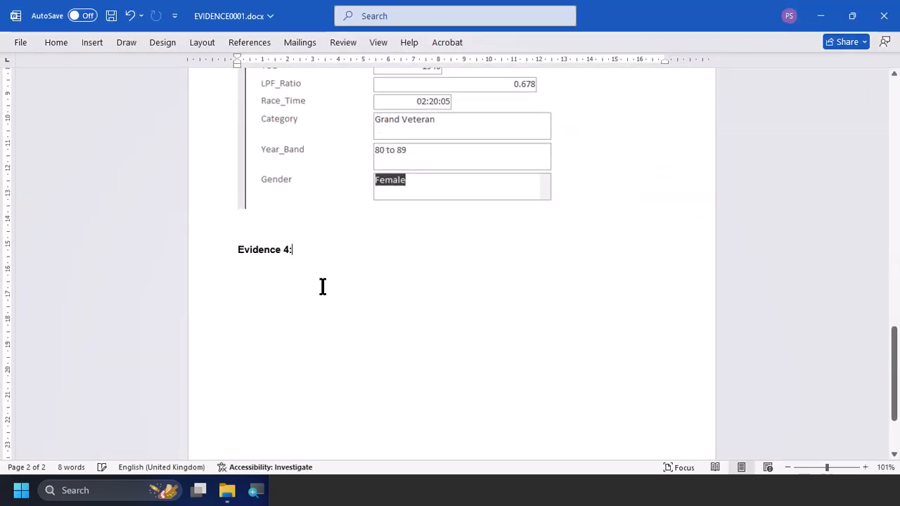
pyautogui.press('Return')
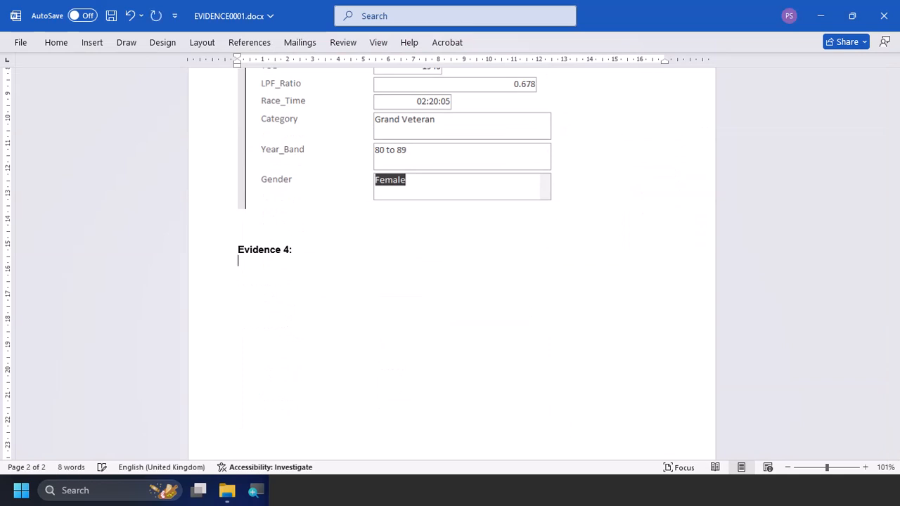
pyautogui.write('=Max([Race_Time])')
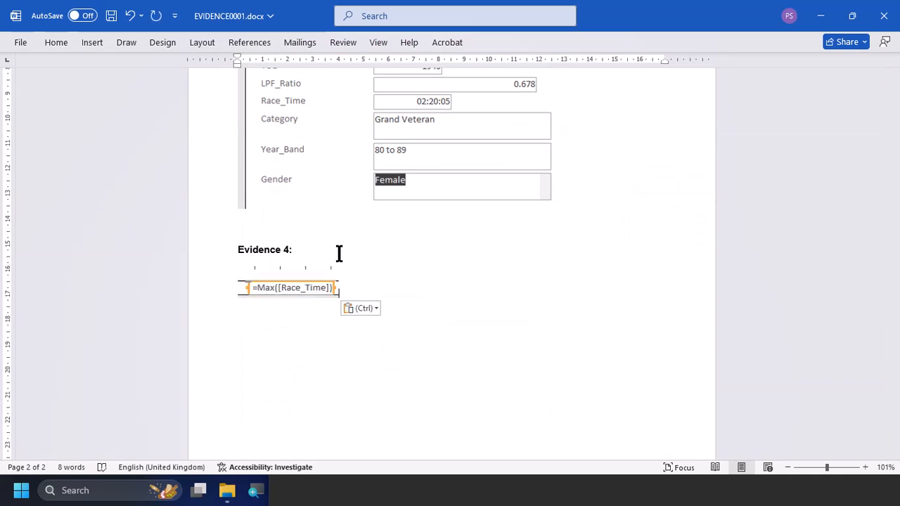
pyautogui.moveTo(324, 292); pyautogui.dragTo(441, 332)
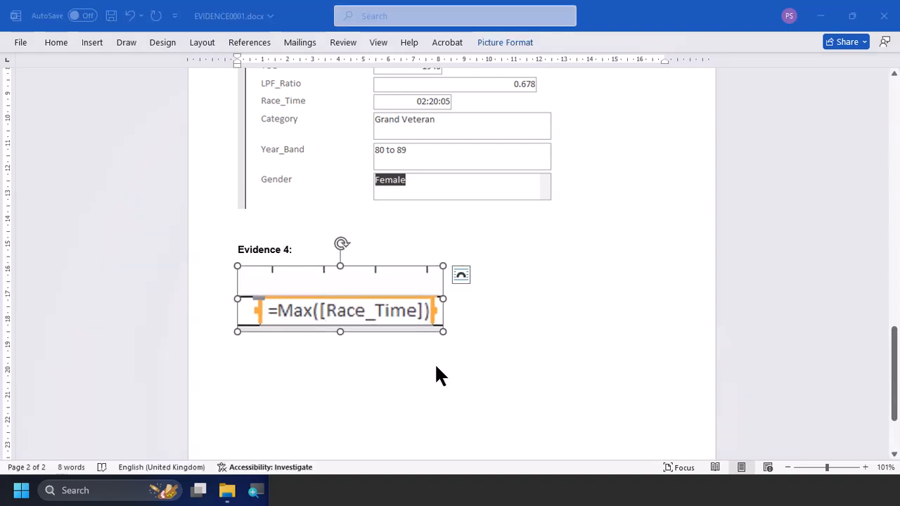
# Return to Access and, in Layout View, narrow and reposition the longest race time value to align with the Race_Time column
pyautogui.hotkey('alt', 'Tab')
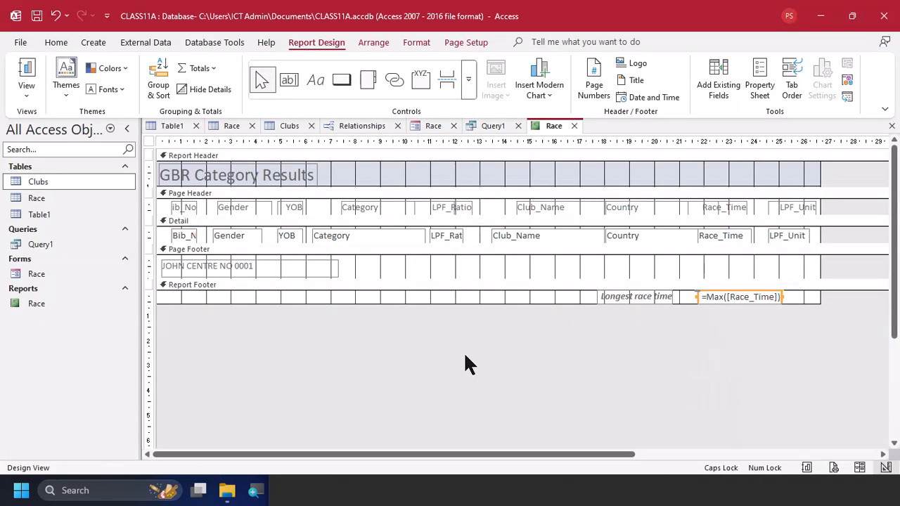
pyautogui.click(33, 91)
pyautogui.click(69, 177)
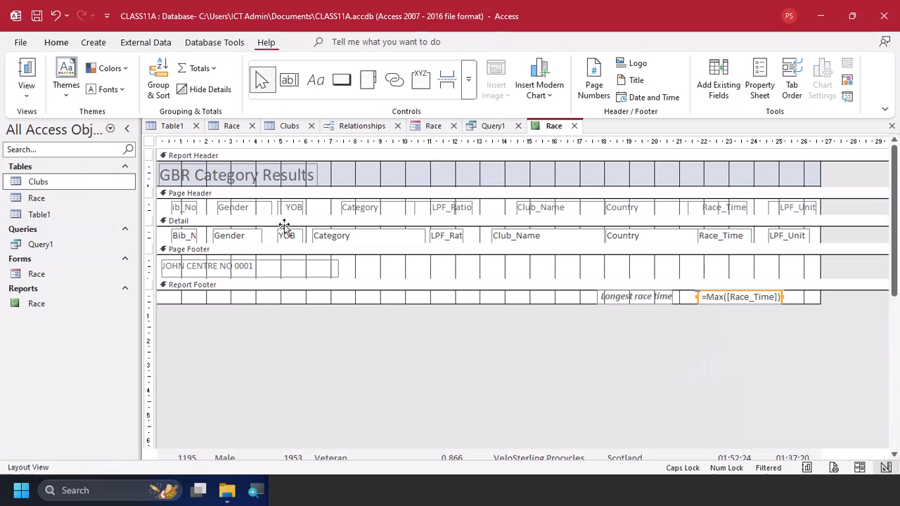
pyautogui.scroll(-4, 693, 378)
pyautogui.scroll(-5, 693, 379)
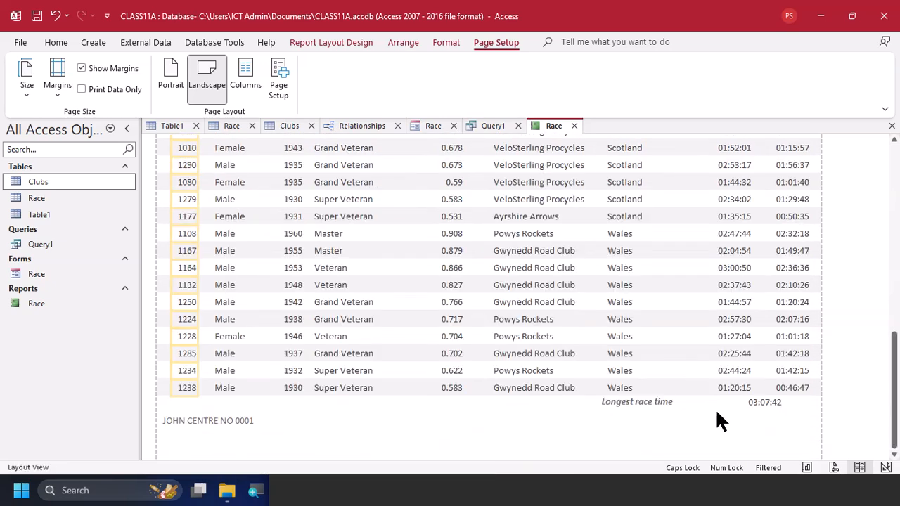
pyautogui.click(754, 399)
pyautogui.press('Left')
pyautogui.press('Left')
pyautogui.press('Left')
pyautogui.press('Left')
pyautogui.press('Left')
pyautogui.press('Left')
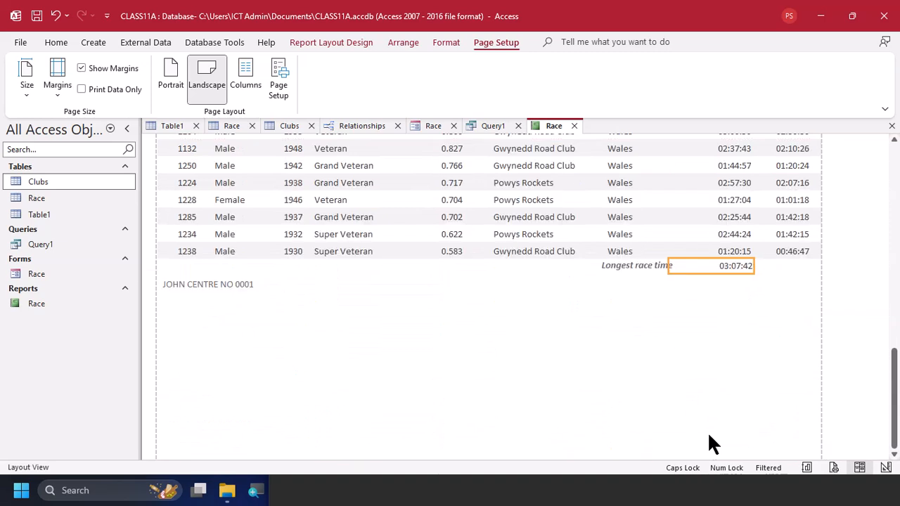
pyautogui.hotkey('shift', 'Left')
pyautogui.hotkey('shift', 'Left')
pyautogui.hotkey('shift', 'Left')
pyautogui.hotkey('shift', 'Left')
pyautogui.hotkey('shift', 'Left')
pyautogui.hotkey('shift', 'Left')
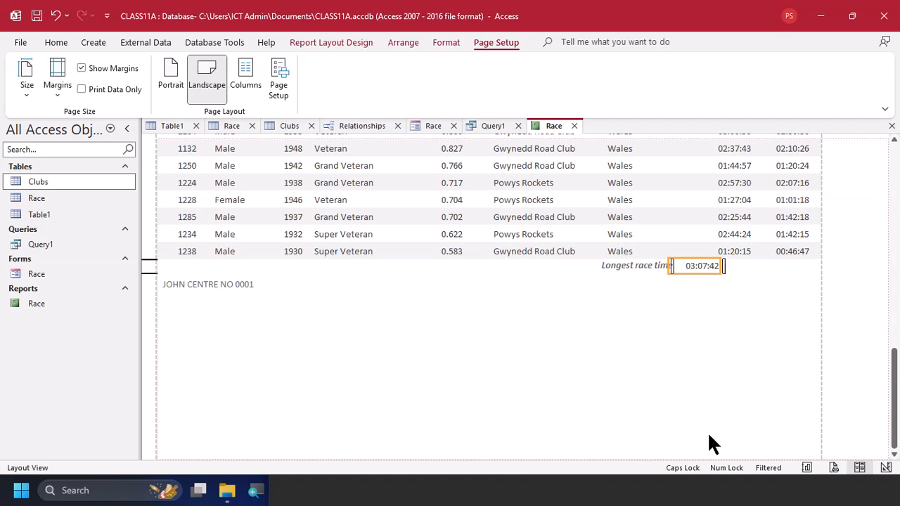
pyautogui.press('Right')
pyautogui.press('Right')
pyautogui.press('Right')
pyautogui.press('Right')
pyautogui.press('Right')
pyautogui.press('Right')
pyautogui.press('Right')
pyautogui.press('Right')
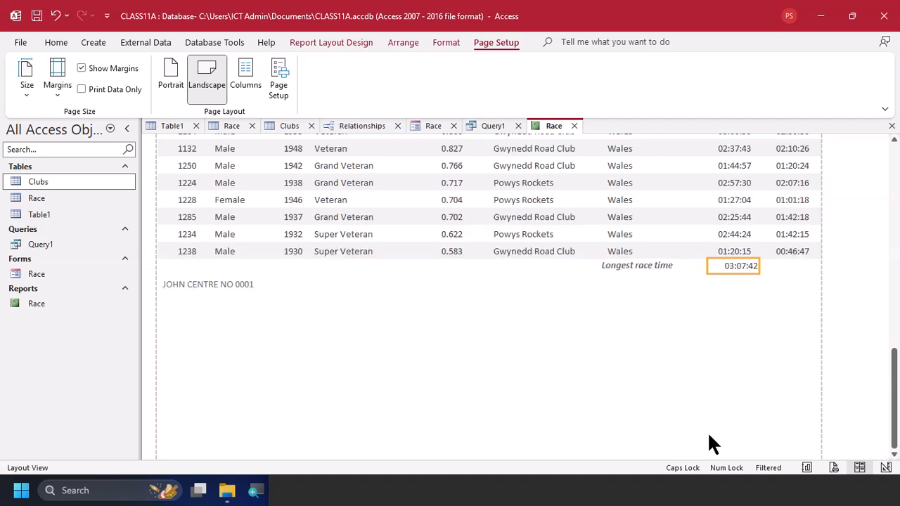
# Move the Longest race time label right so that it sits just beside its value
pyautogui.click(661, 267)
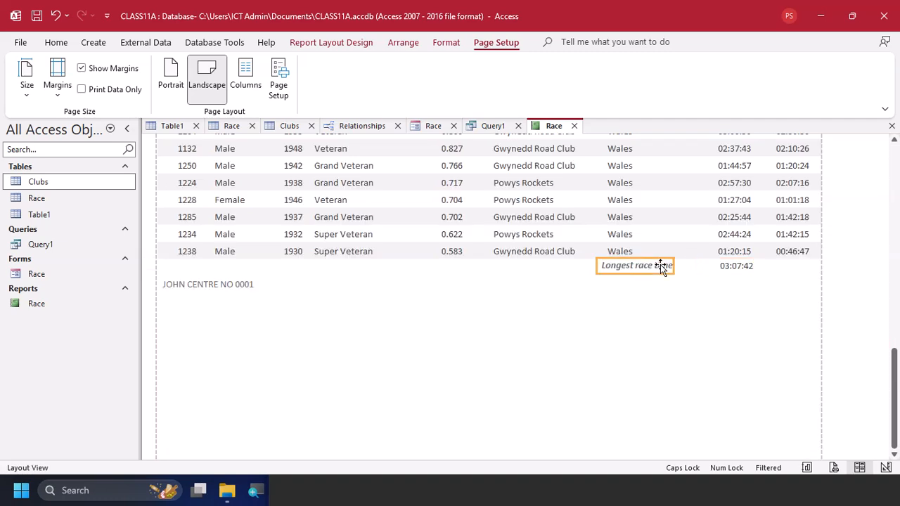
pyautogui.press('Right')
pyautogui.press('Right')
pyautogui.press('Right')
pyautogui.press('Right')
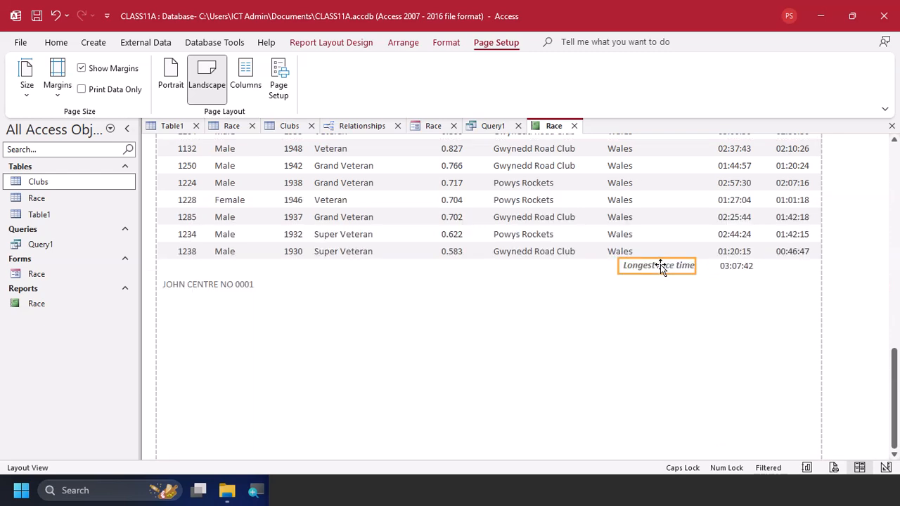
# Compare the Evidence 4 screenshot in the Word document with the evidence requirement in the task PDF
pyautogui.hotkey('alt', 'Tab')
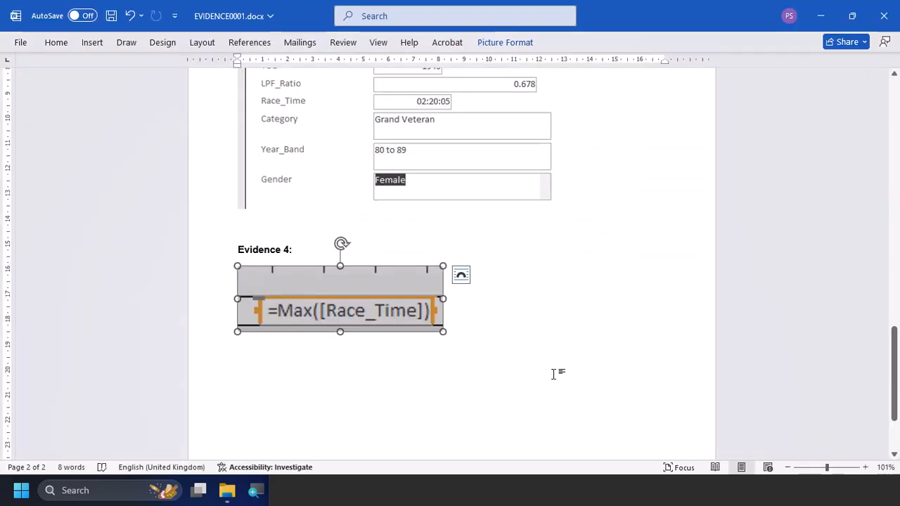
pyautogui.hotkey('alt', 'Tab')
pyautogui.hotkey('alt', 'Tab')
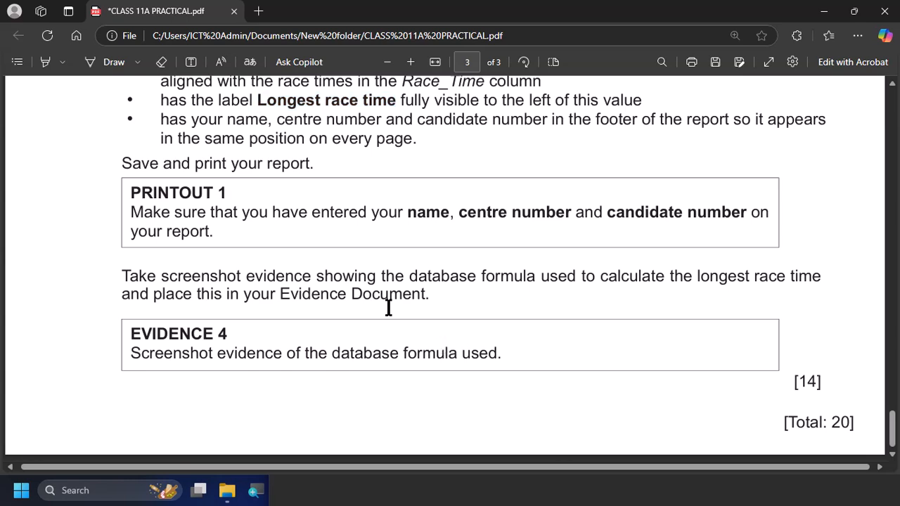
# Return to Access, open the report in Print Preview and inspect the footer of the first page
pyautogui.hotkey('alt', 'Tab')
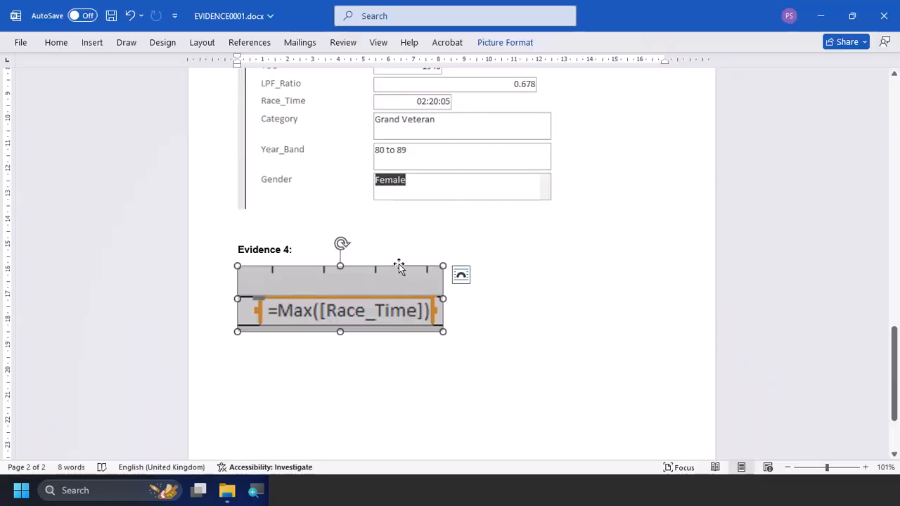
pyautogui.hotkey('alt', 'Tab')
pyautogui.hotkey('alt', 'Tab')
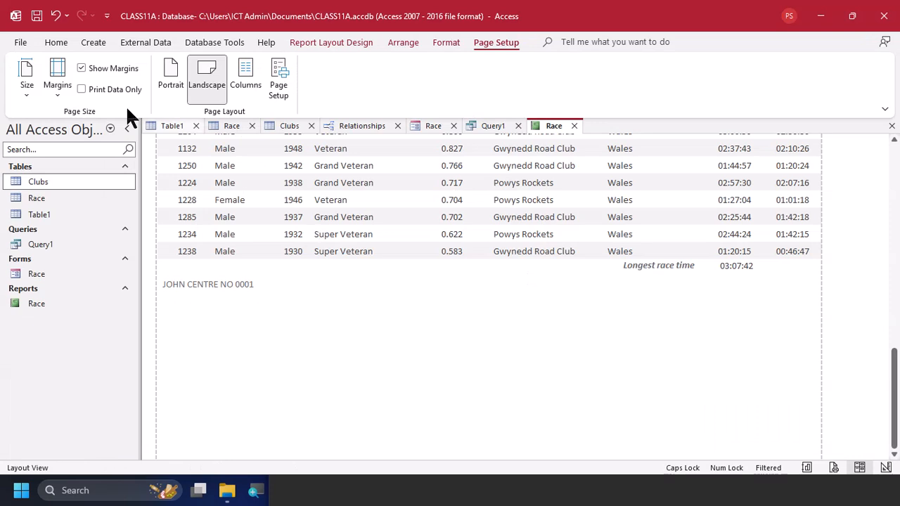
pyautogui.click(56, 43)
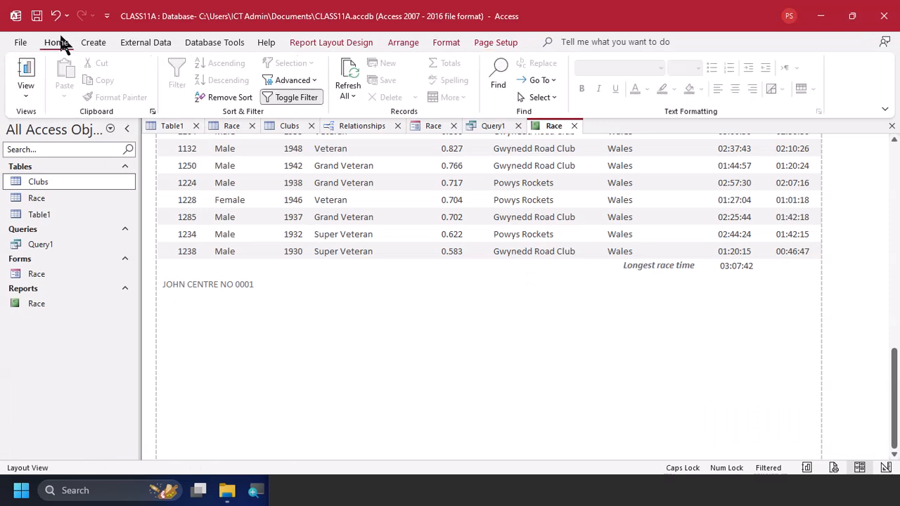
pyautogui.click(29, 89)
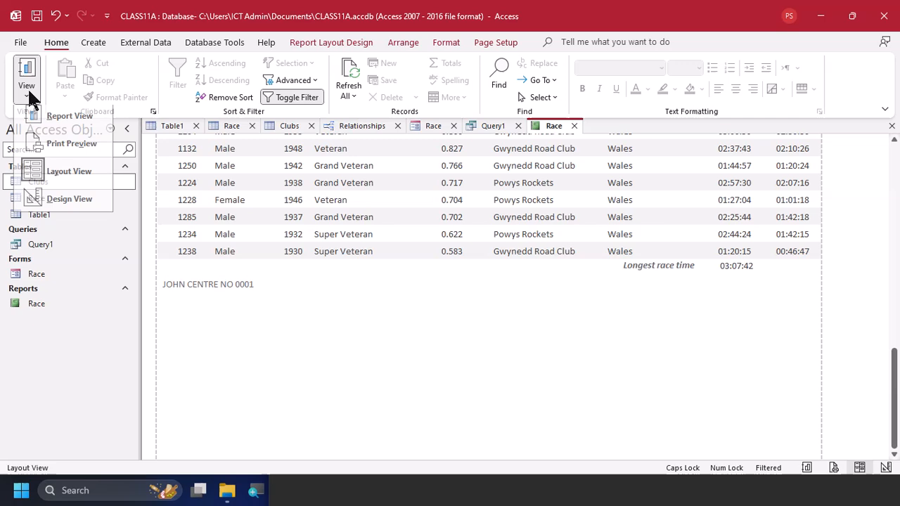
pyautogui.click(74, 149)
pyautogui.scroll(-10, 356, 266)
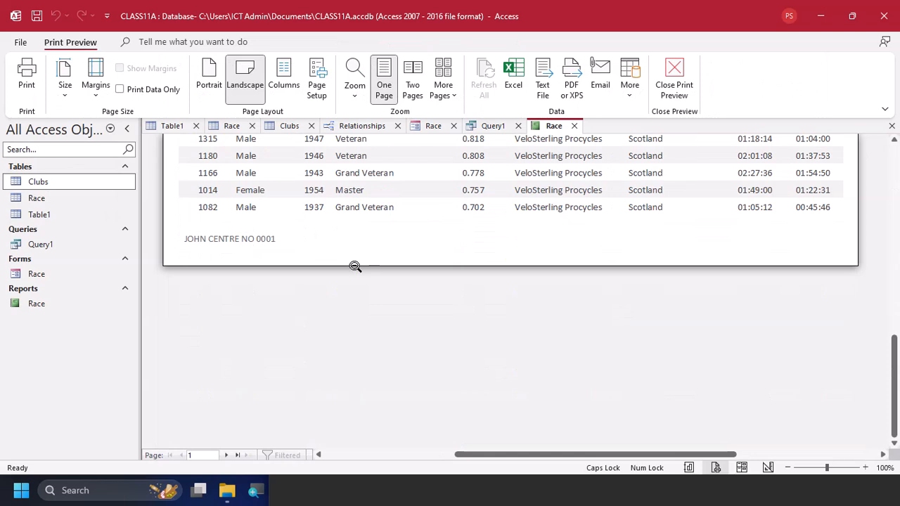
# Export the Race report as a PDF named REPORT PRINT OUT
pyautogui.click(61, 301)
pyautogui.rightClick(64, 303)
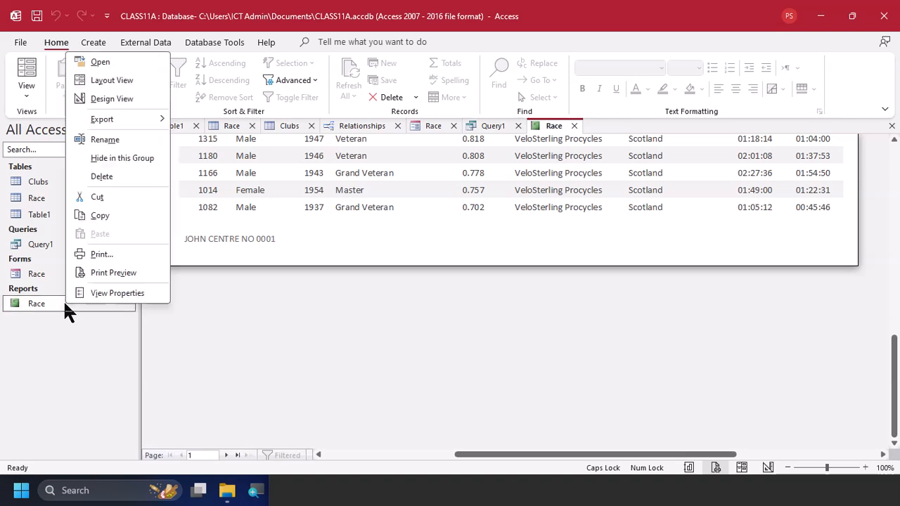
pyautogui.moveTo(138, 114)
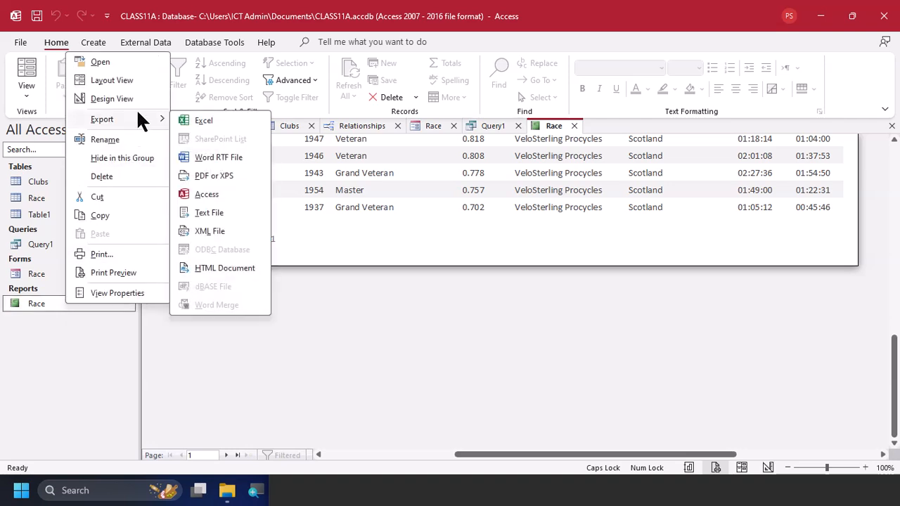
pyautogui.click(227, 177)
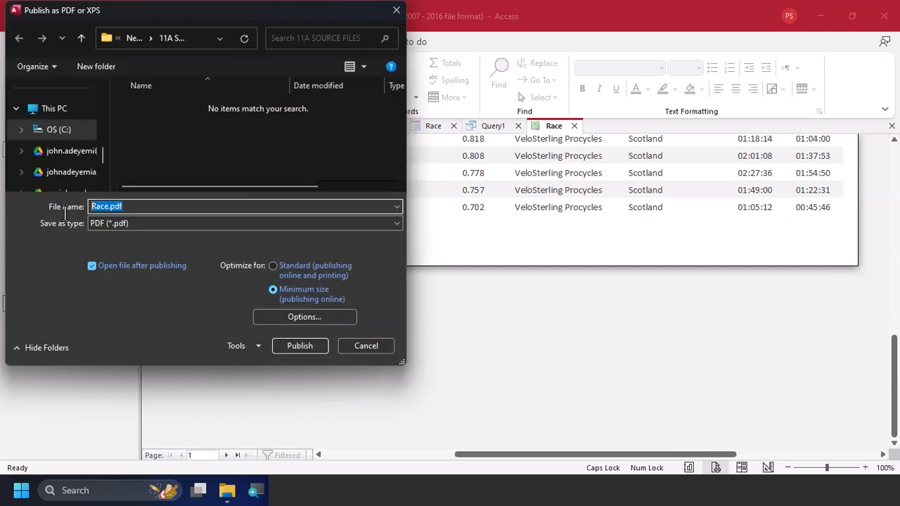
pyautogui.write('REPORT PRINT OUT')
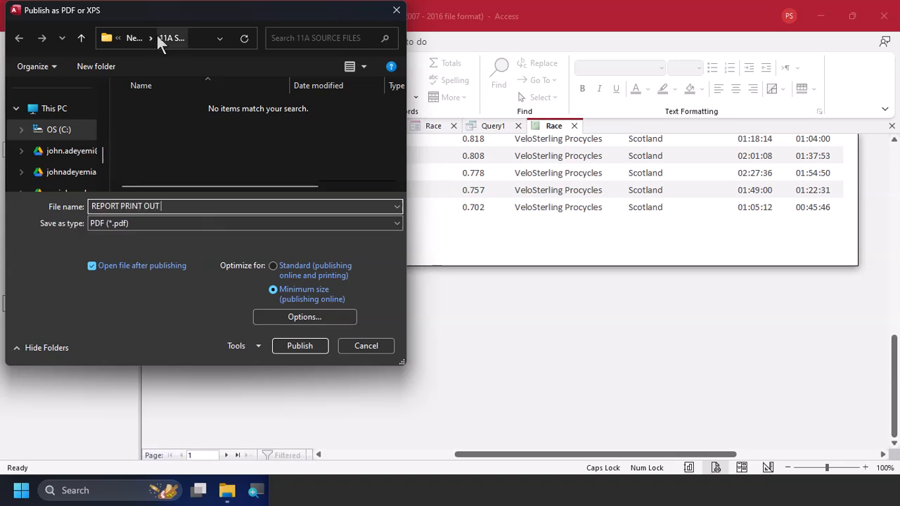
pyautogui.click(302, 347)
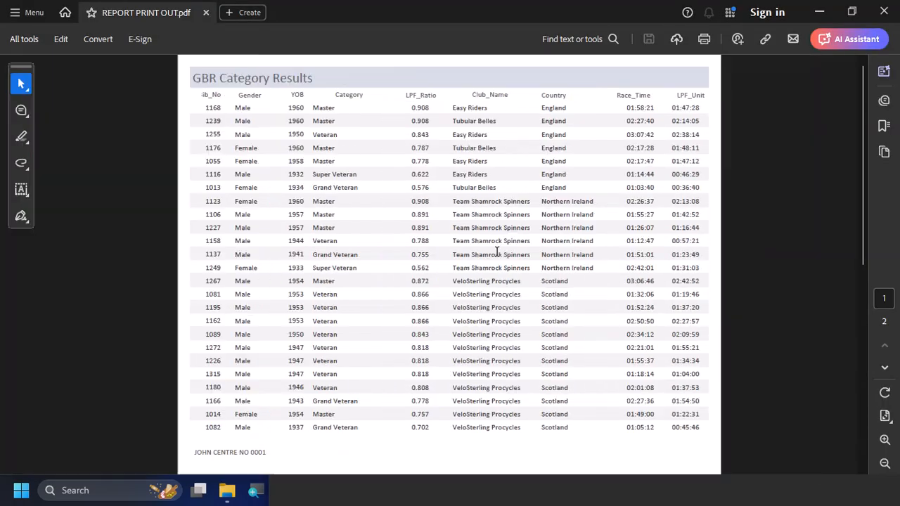
# Look through both pages of the exported PDF, checking the longest race time and the page footers
pyautogui.scroll(-5, 410, 241)
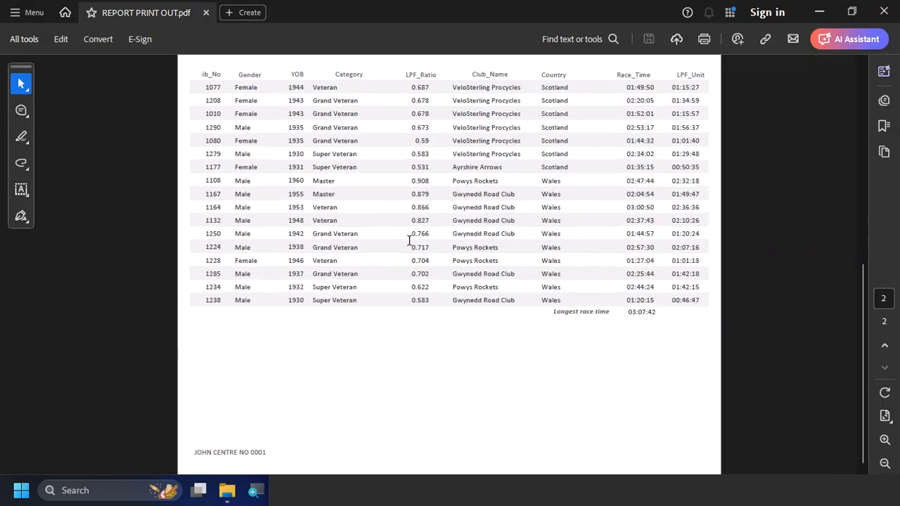
pyautogui.scroll(3, 409, 241)
pyautogui.scroll(-3, 409, 241)
pyautogui.scroll(3, 409, 240)
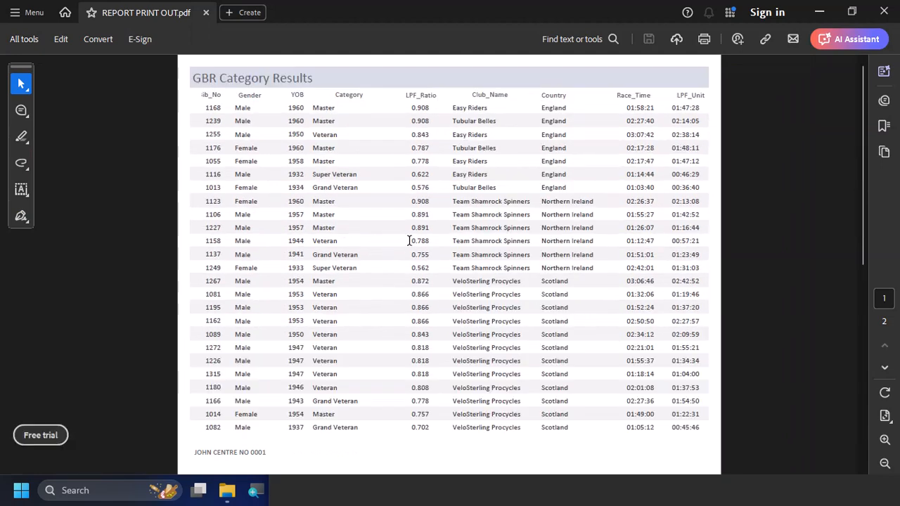
# Review the exported GBR Category Results report again, comparing the records and column layout on its first and second pages
pyautogui.scroll(-3, 409, 240)
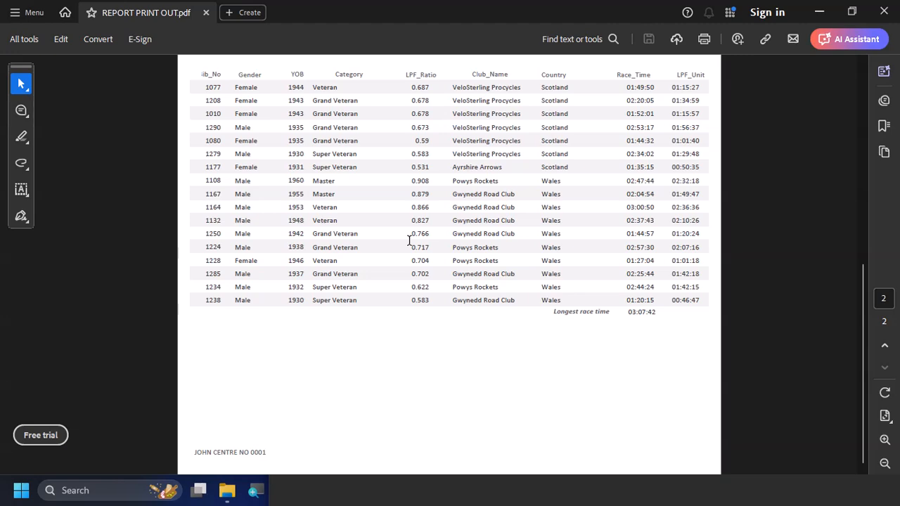
pyautogui.scroll(3, 409, 240)
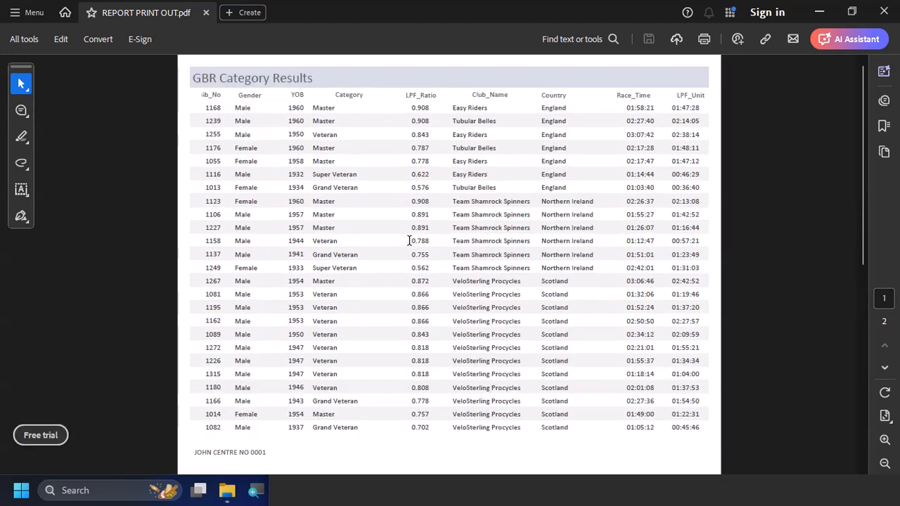
pyautogui.scroll(-3, 410, 240)
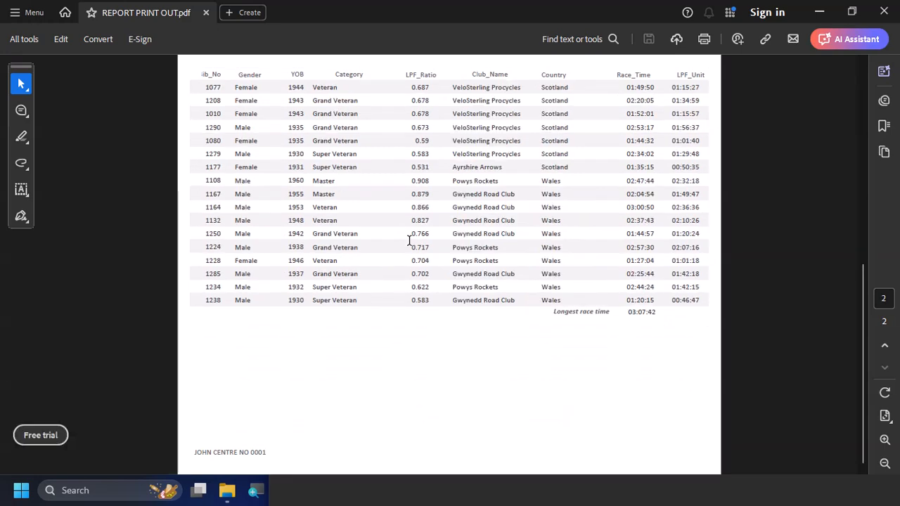
pyautogui.scroll(3, 409, 241)
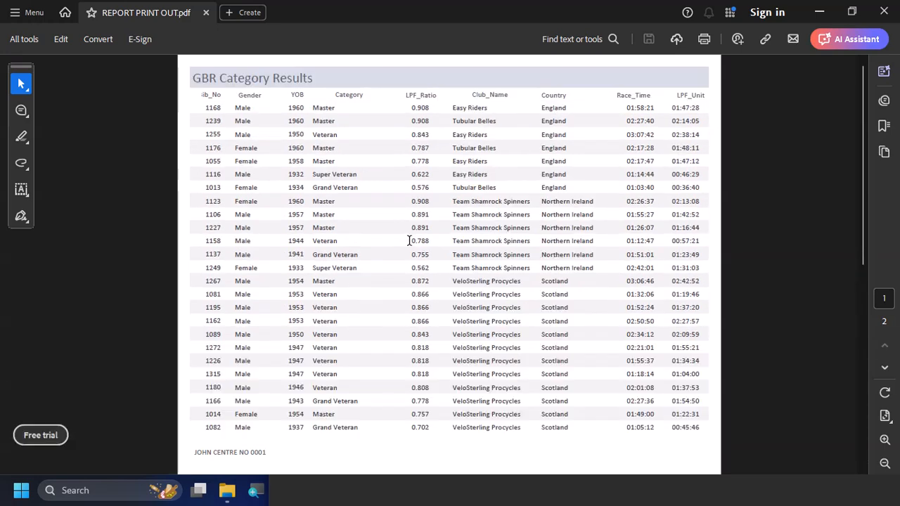
pyautogui.scroll(-5, 409, 241)
# Switch back to Access, dismiss the PDF export wizard without saving the export steps, and exit the Race report's Print Preview
pyautogui.hotkey('alt', 'Tab')
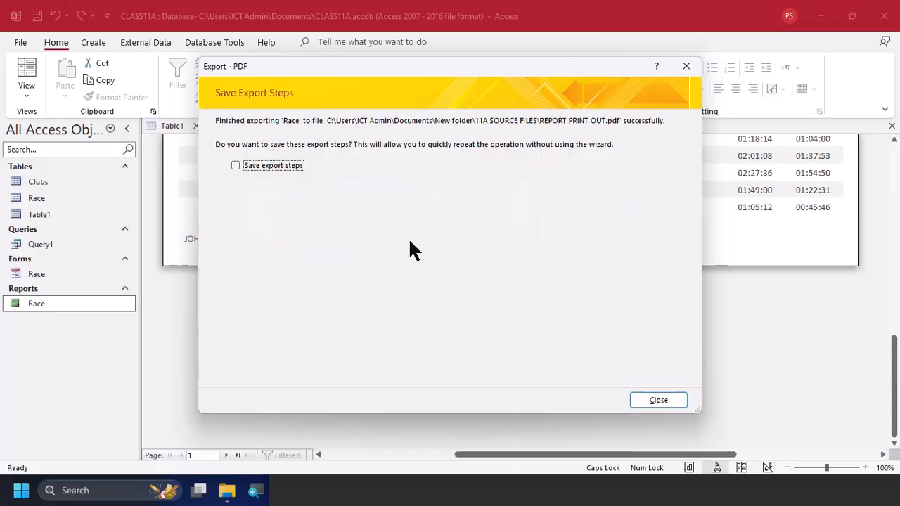
pyautogui.click(650, 398)
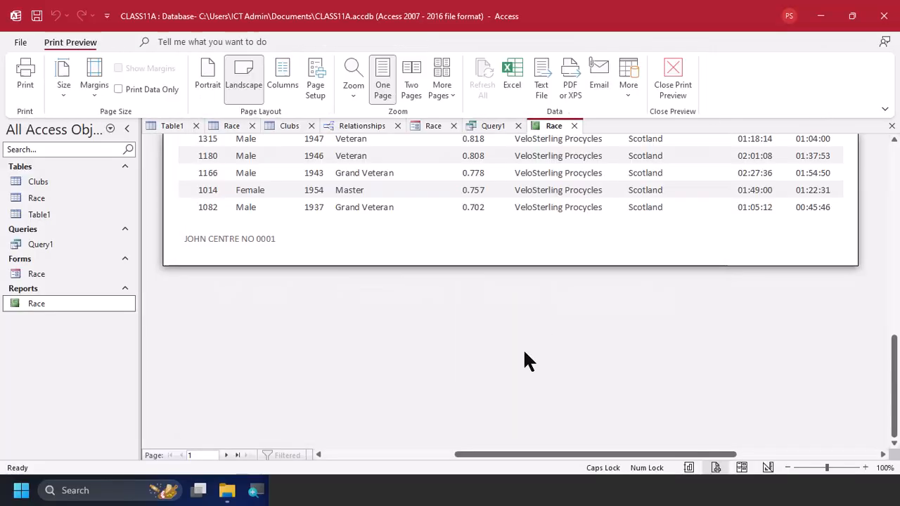
pyautogui.scroll(10, 501, 341)
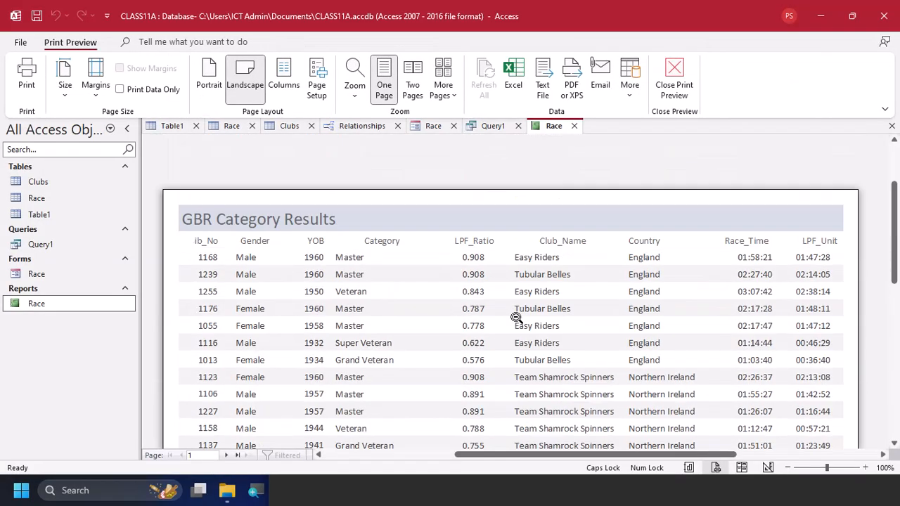
pyautogui.click(677, 76)
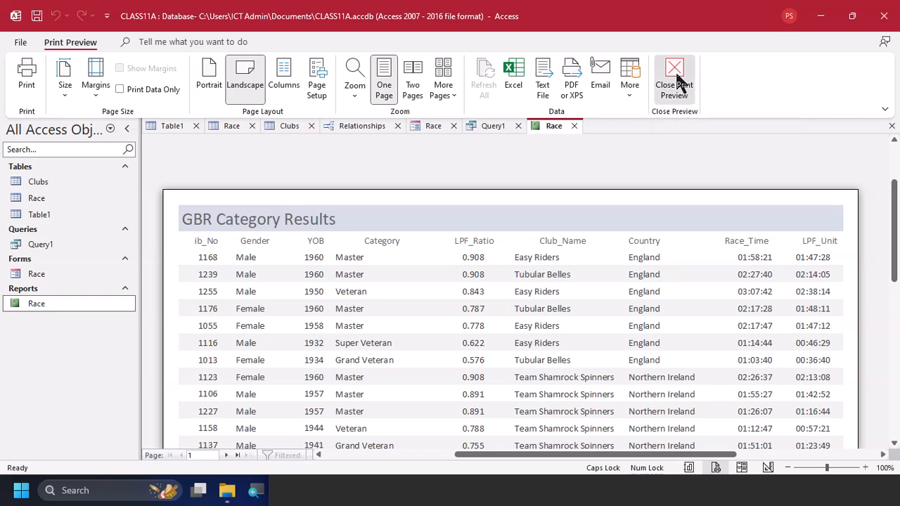
pyautogui.click(402, 279)
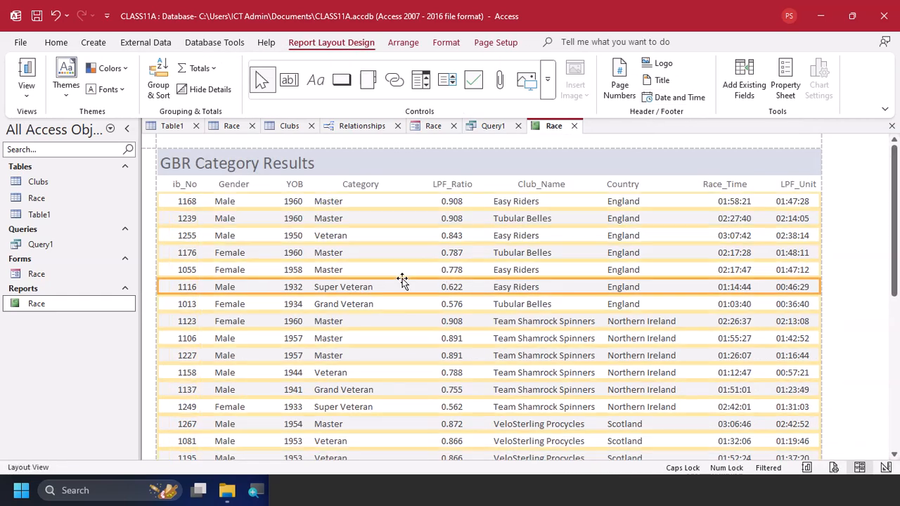